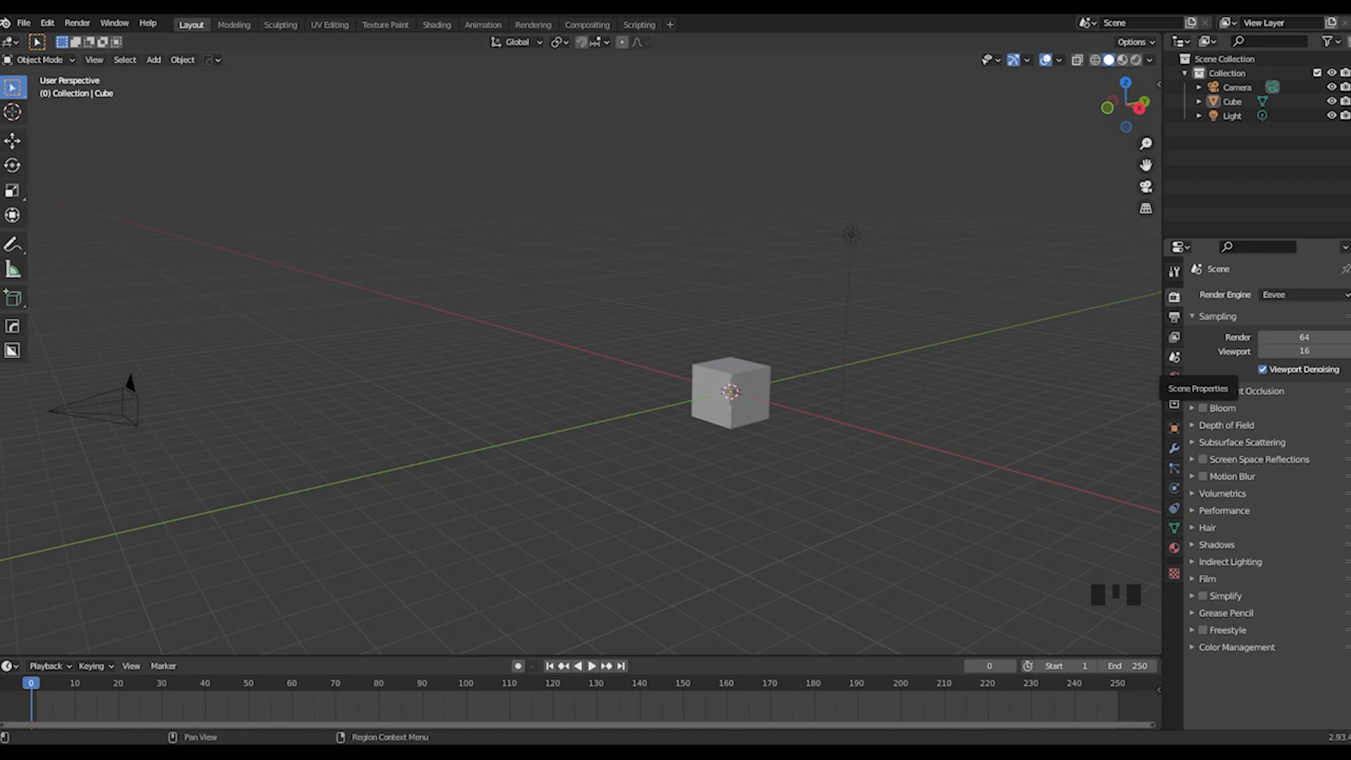
left_click(265, 252)
middle_click_drag(525, 305, 569, 312)
middle_click_drag(869, 467, 580, 273)
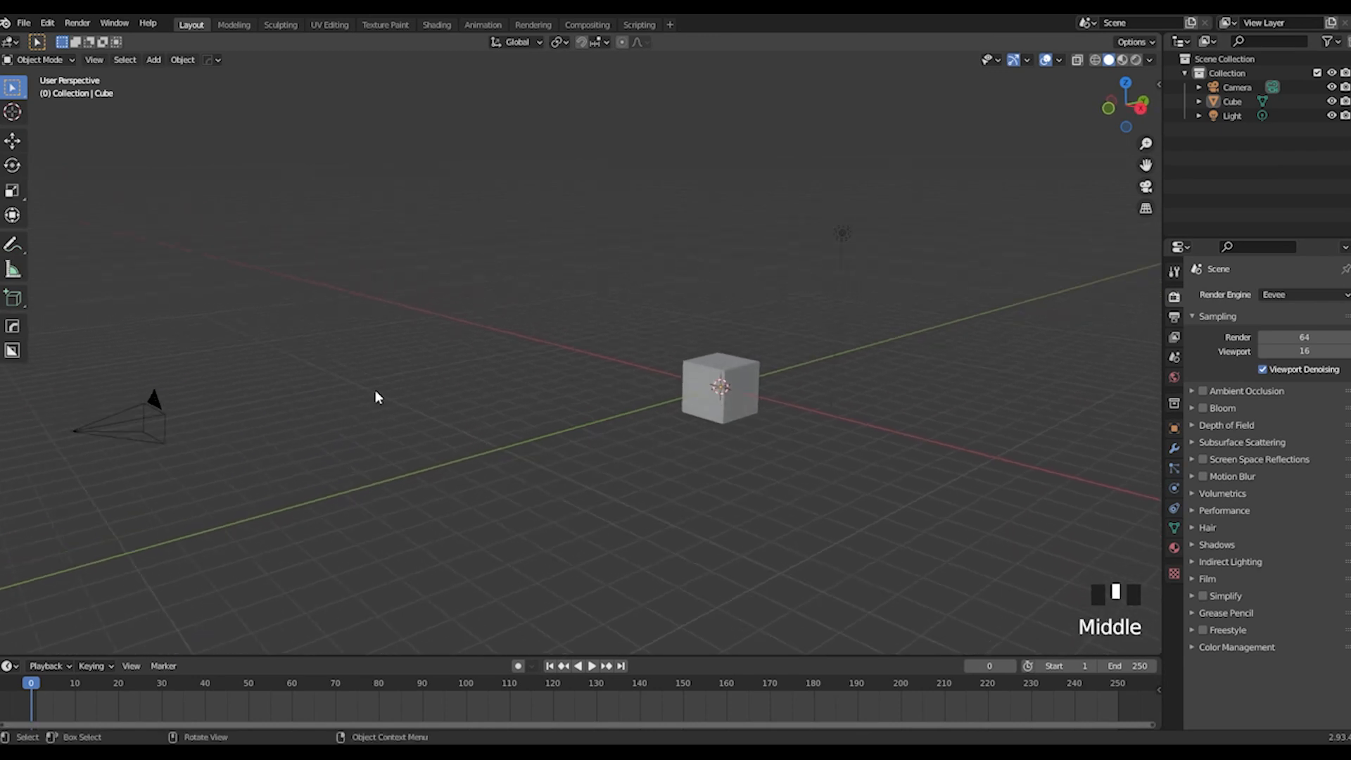
left_click(845, 233)
left_click(844, 233)
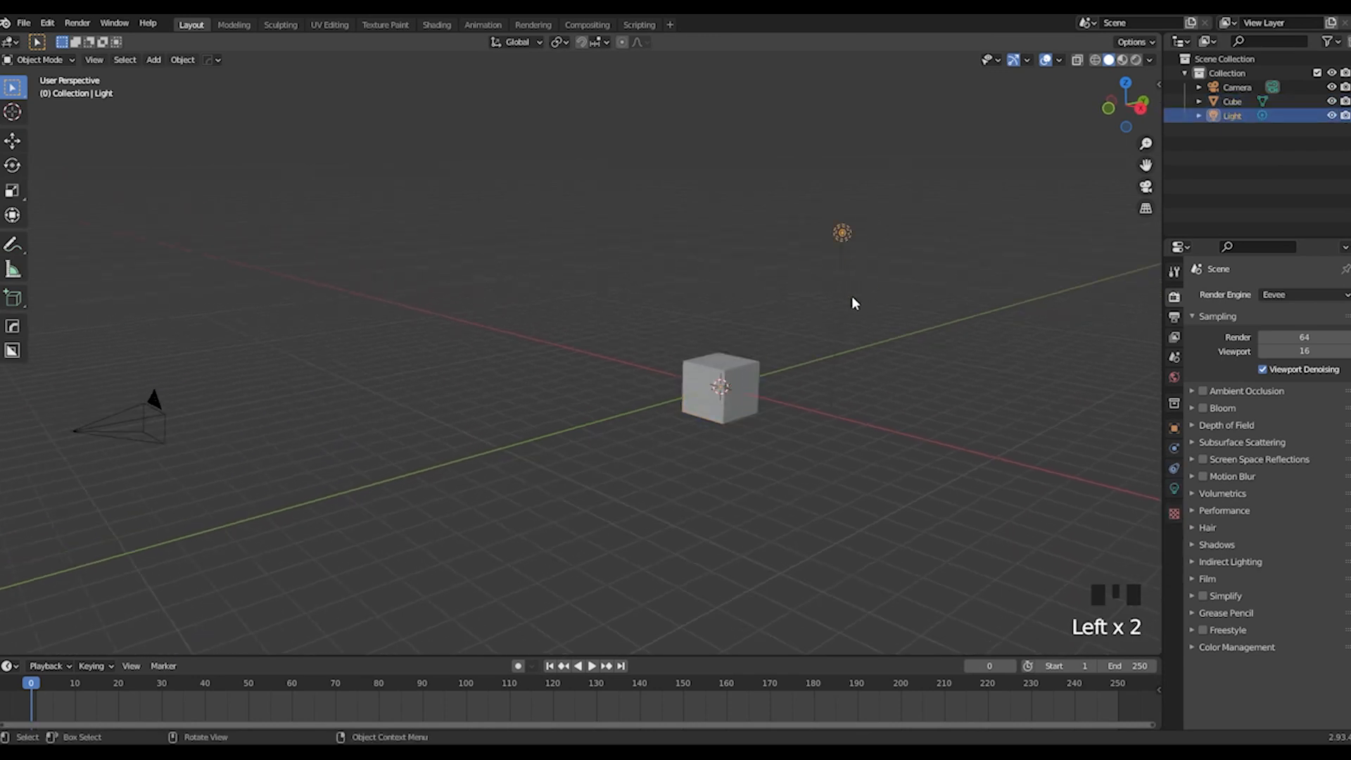
left_click(853, 513)
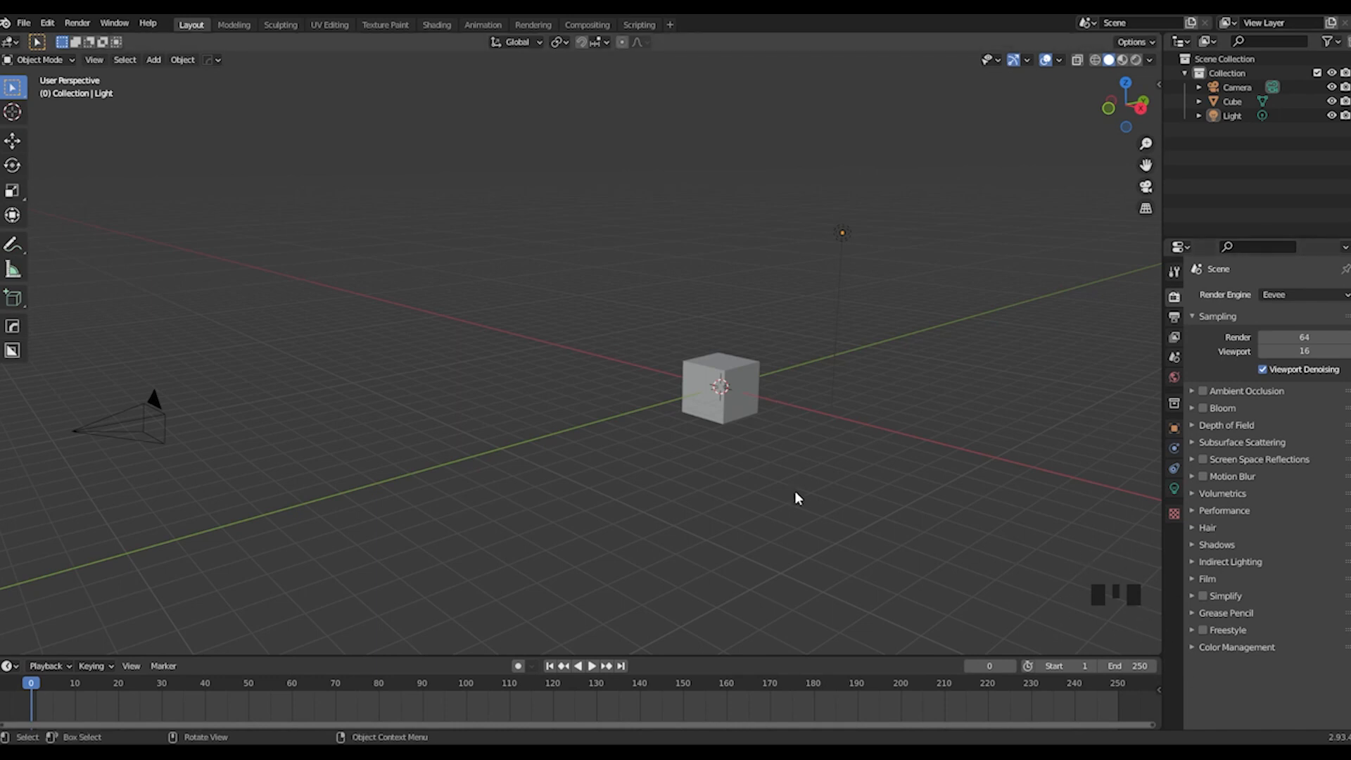
middle_click_drag(732, 479, 804, 502)
middle_click_drag(631, 462, 761, 469, "shift")
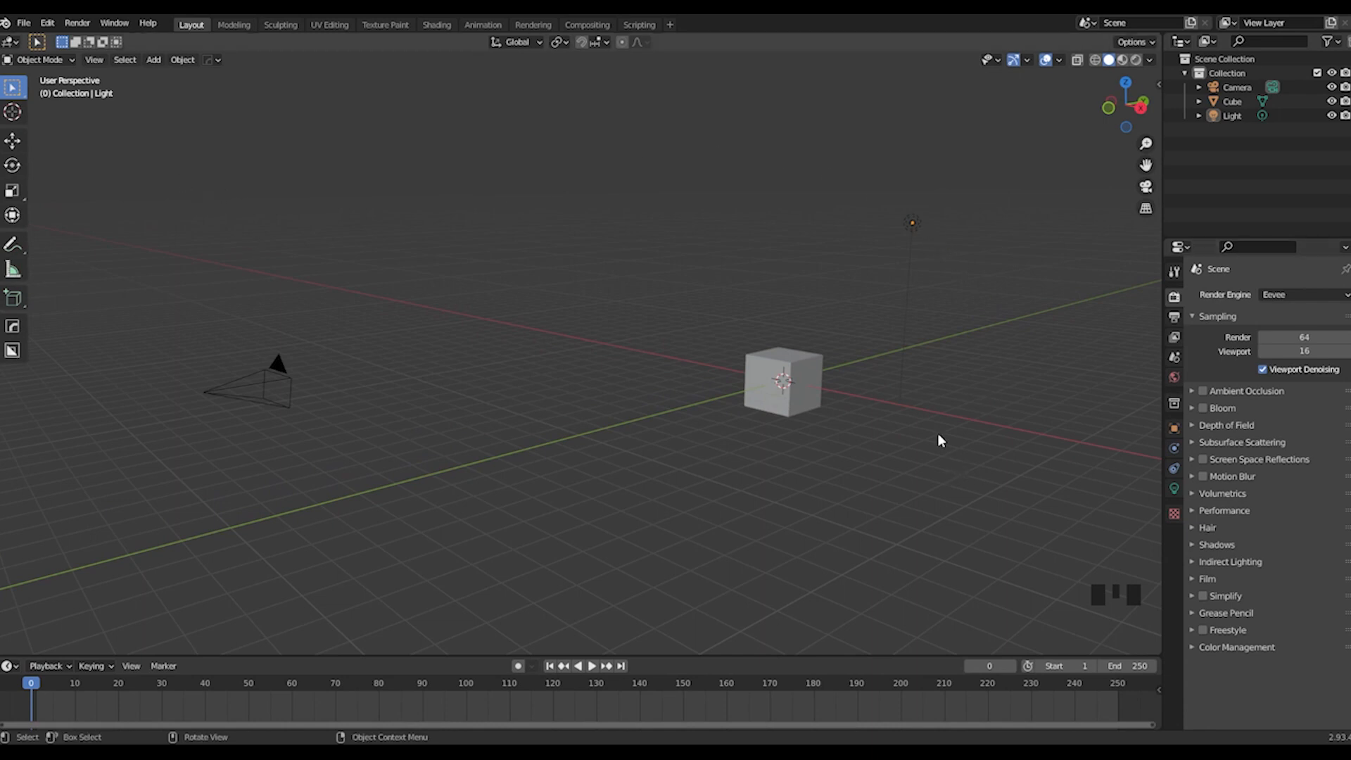
Step: Select and delete every default object in the scene, and undo the deletion
left_click_drag(154, 141, 1016, 610)
left_click(712, 233)
key("a")
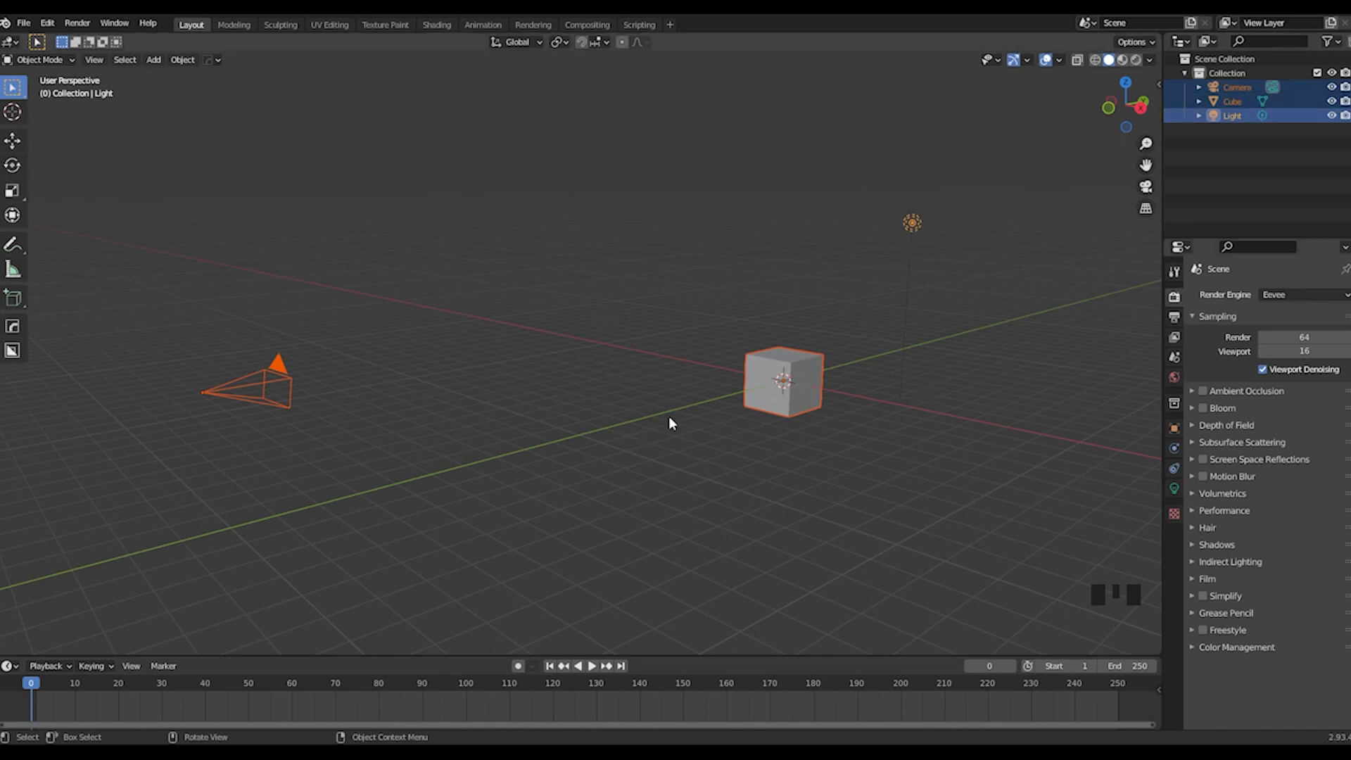
key("x")
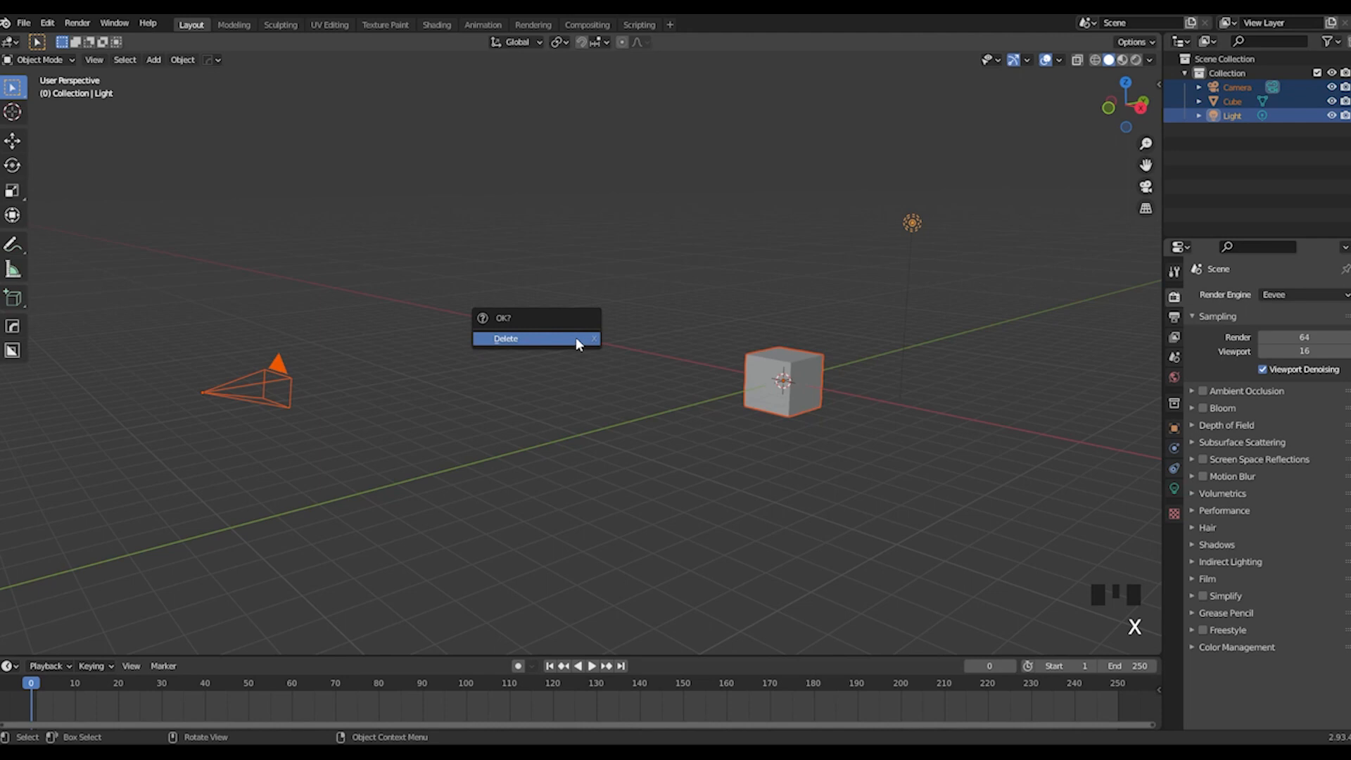
left_click(575, 339)
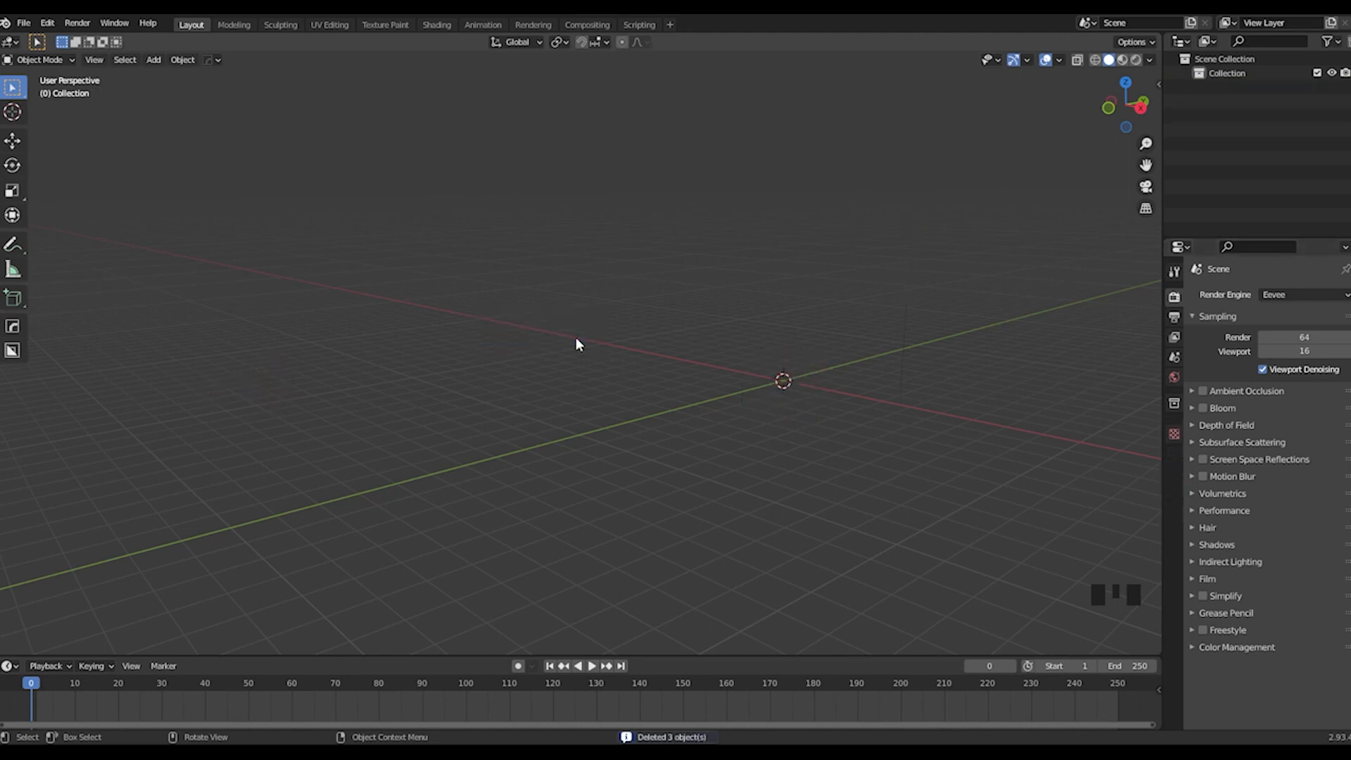
key("ctrl+z")
left_click(138, 155)
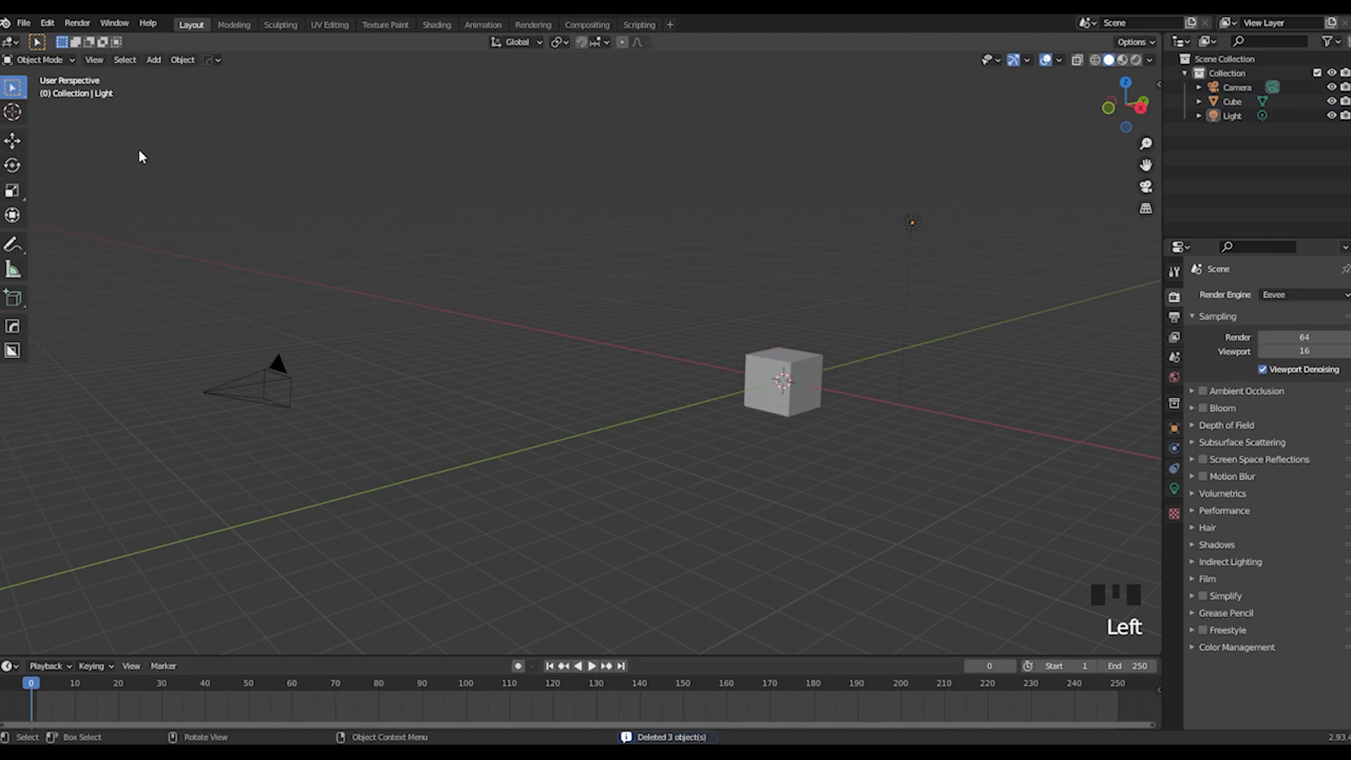
Step: Delete the default camera, cube and light from the scene
key("a")
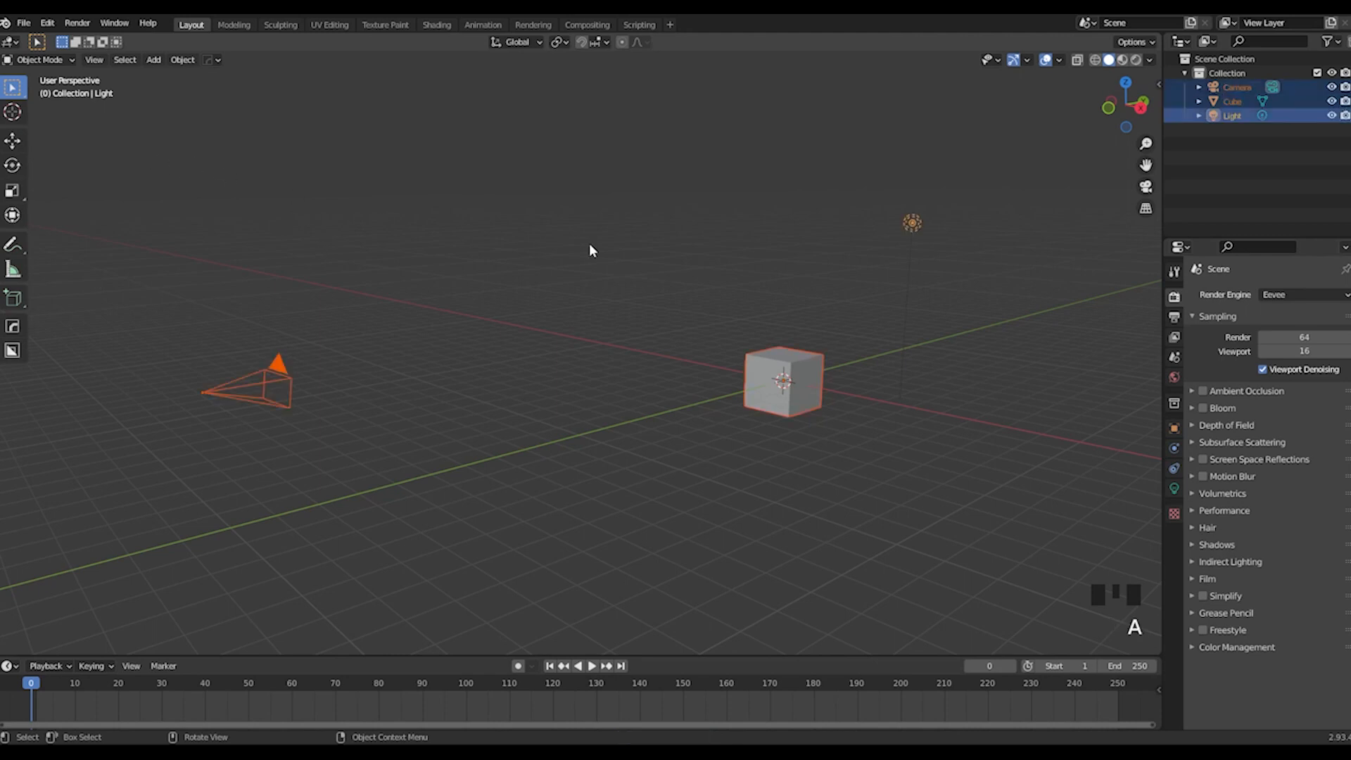
key("x")
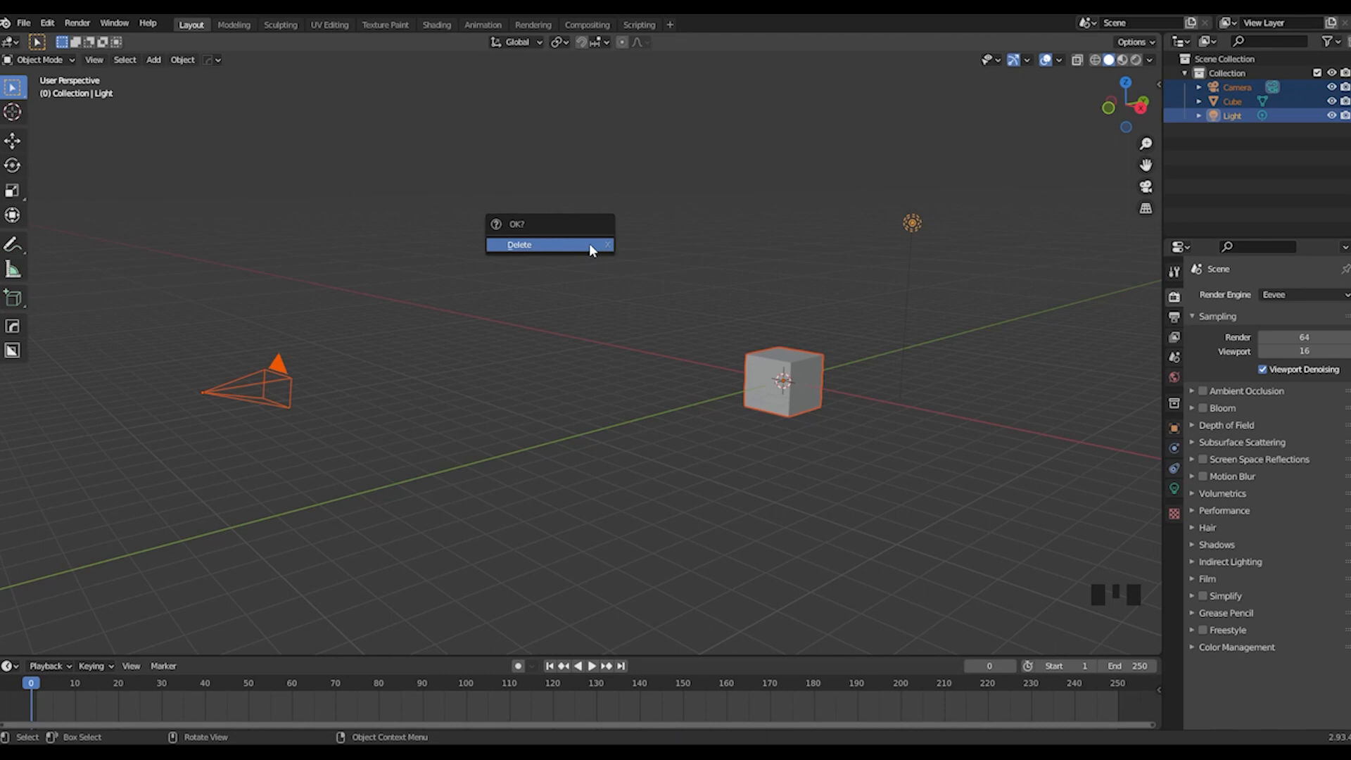
left_click(589, 243)
Step: Import the character model into the empty scene as a glTF 2.0 file
middle_click_drag(653, 367, 660, 340)
scroll(760, 386, "up", 3)
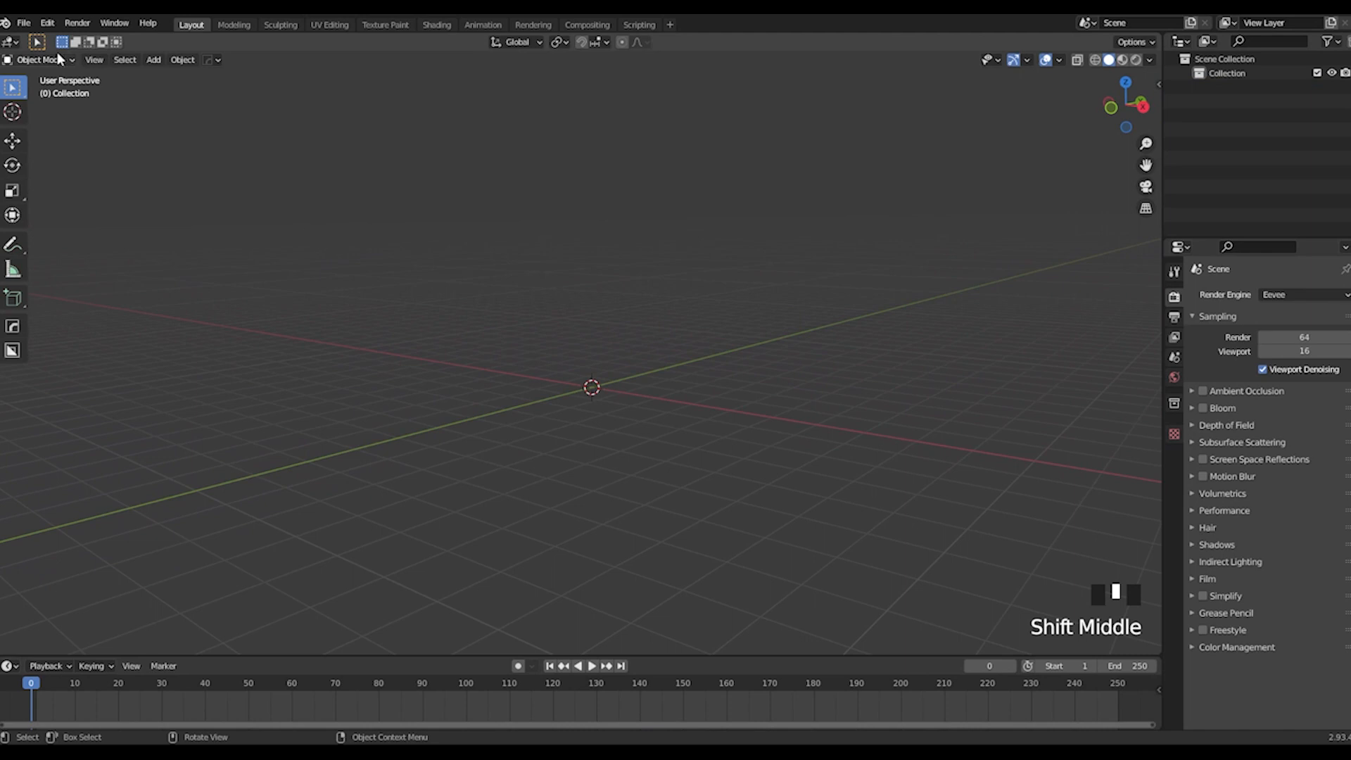
left_click(23, 23)
mouse_move(71, 217)
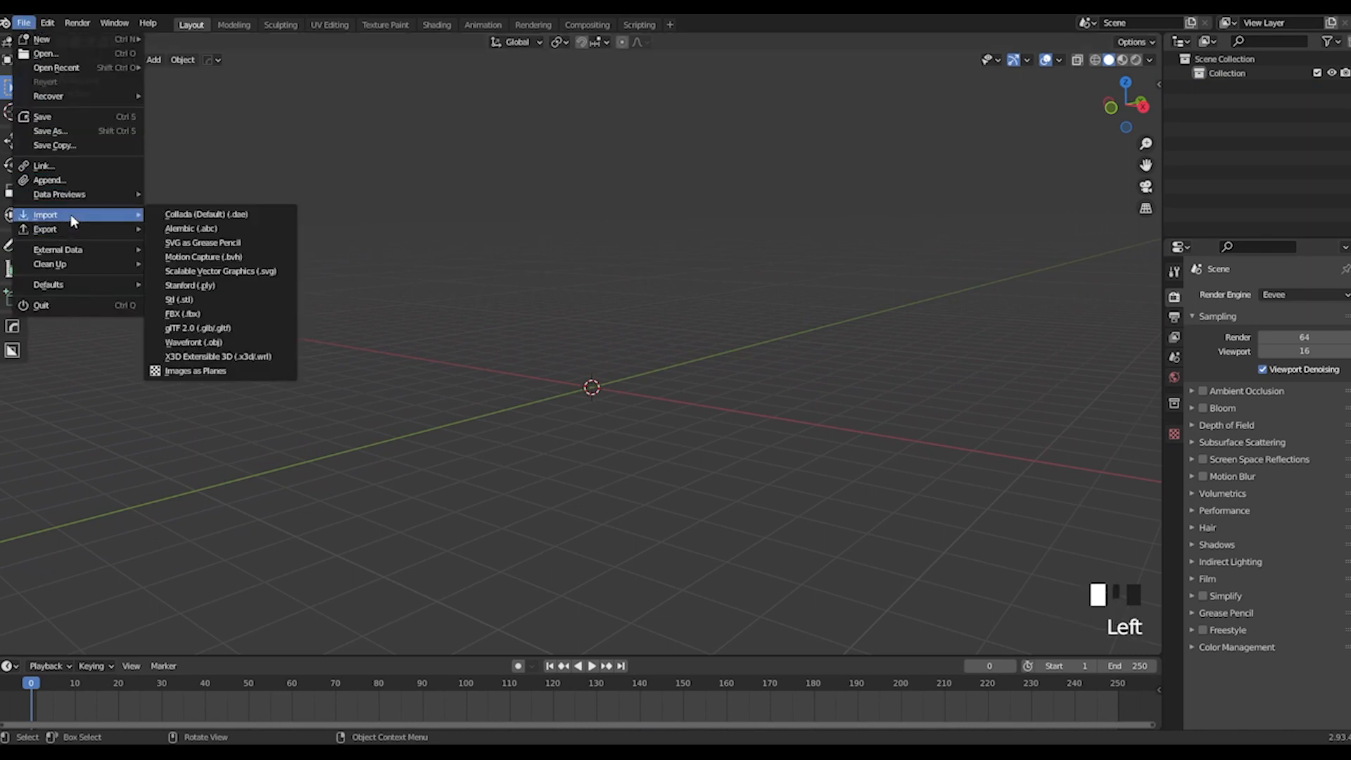
left_click(200, 326)
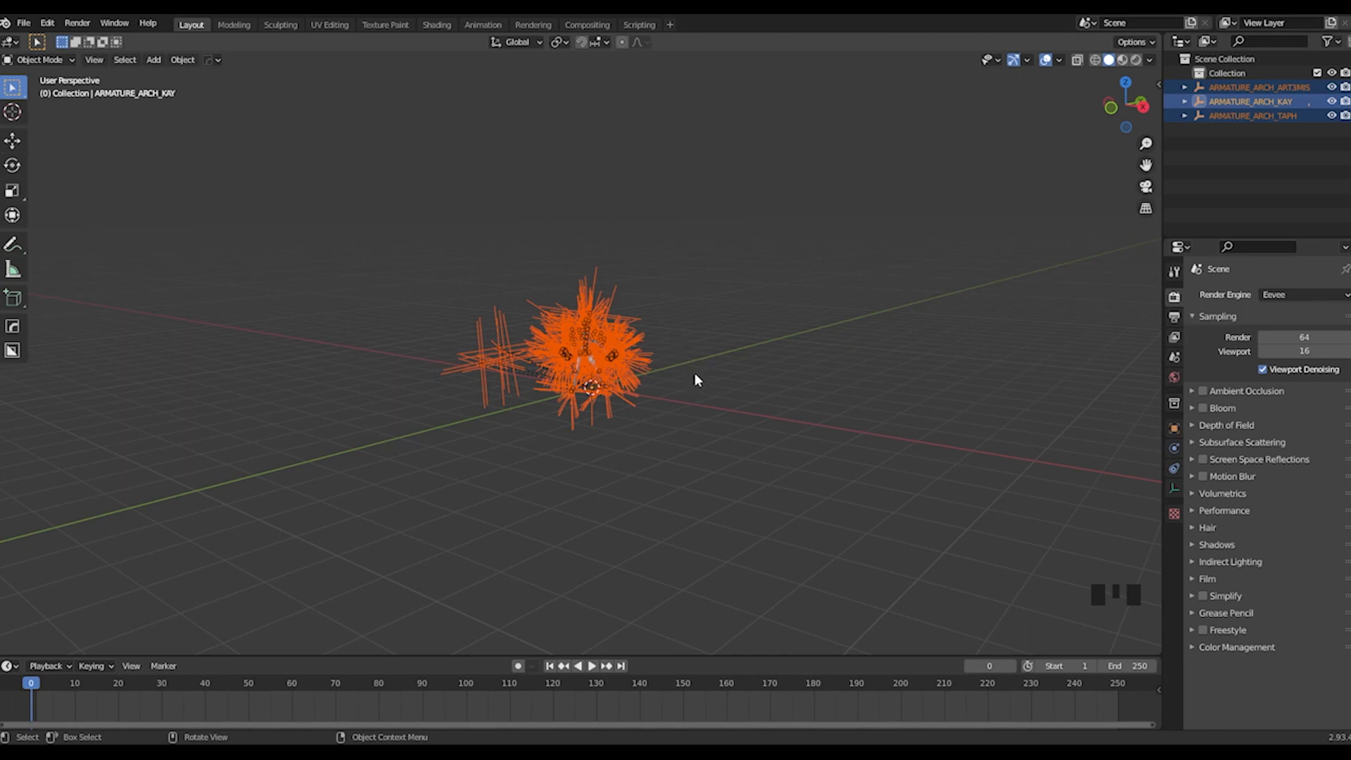
Step: Select every object of type Empty around the imported character, delete them, and undo the deletion
scroll(694, 376, "up", 9)
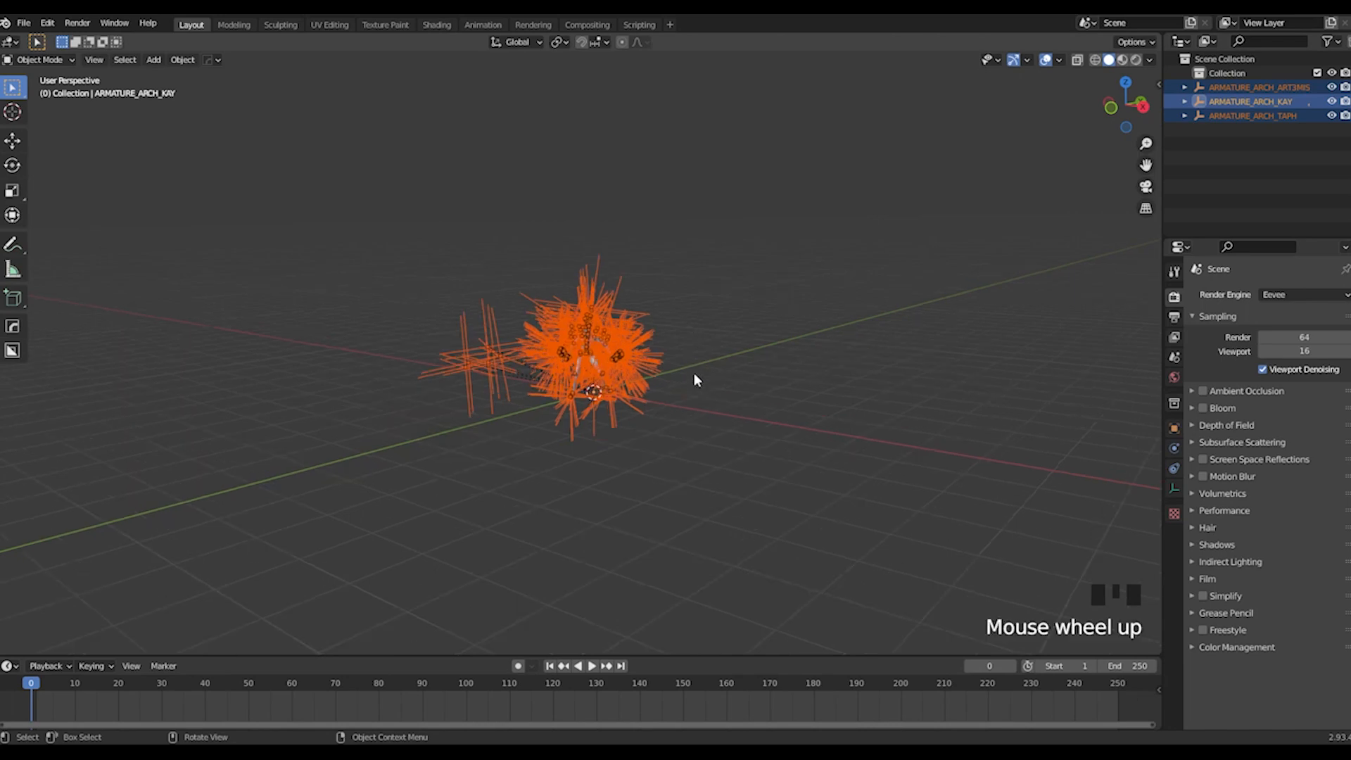
scroll(715, 346, "up", 2)
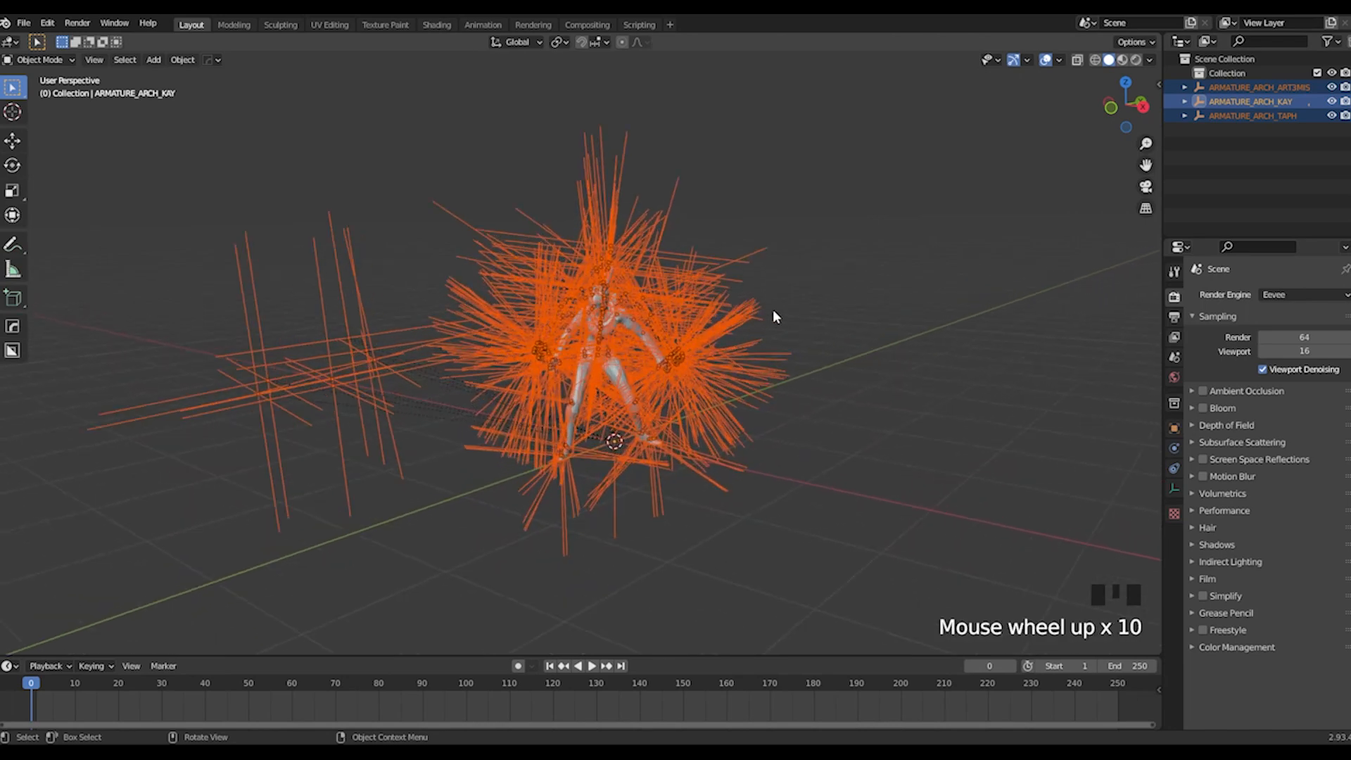
left_click(629, 132)
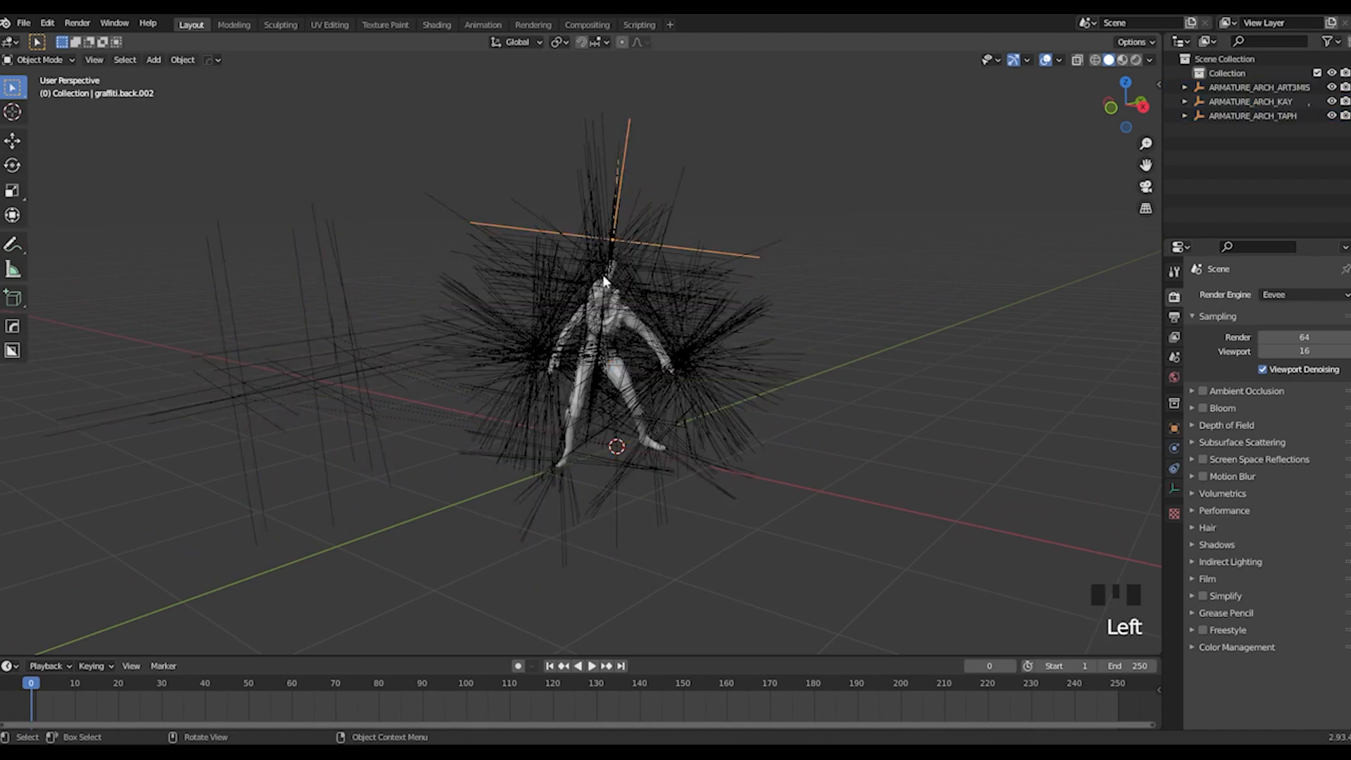
left_click(127, 61)
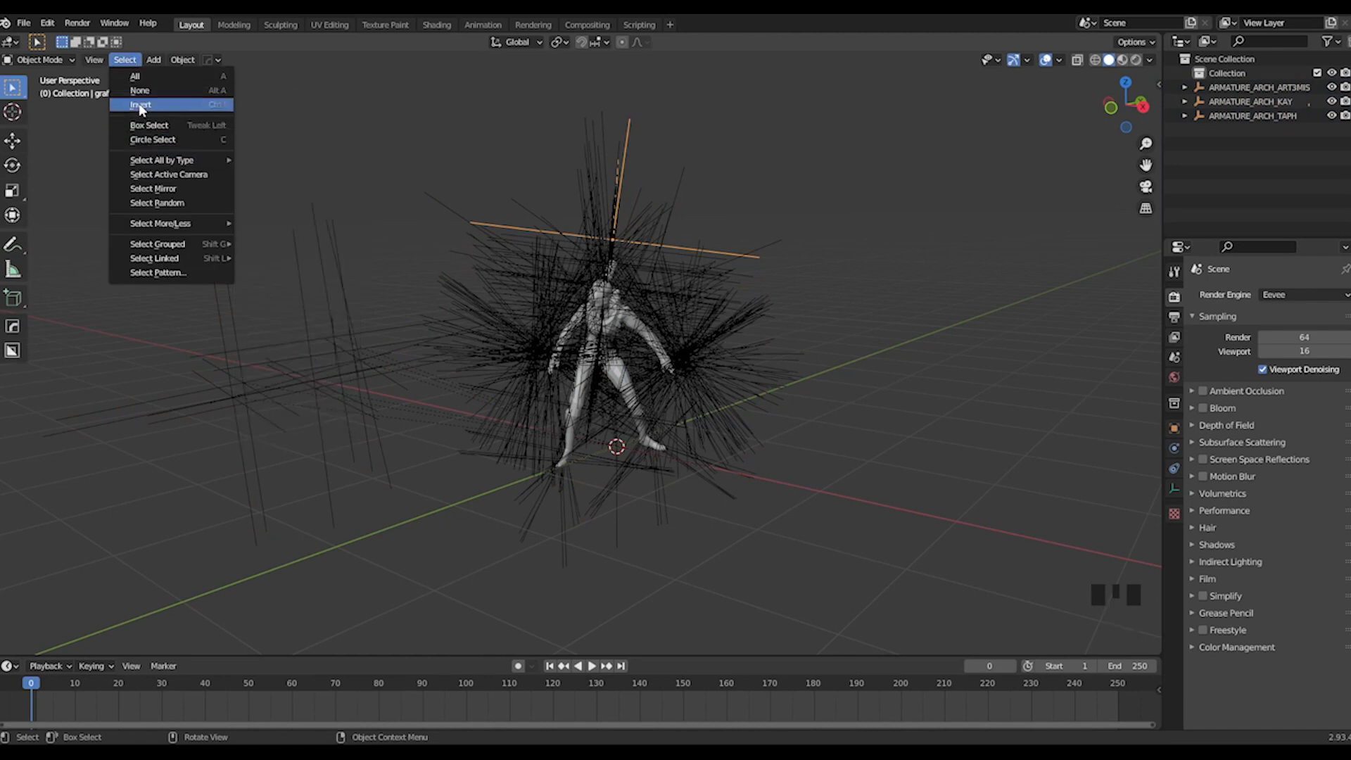
mouse_move(155, 161)
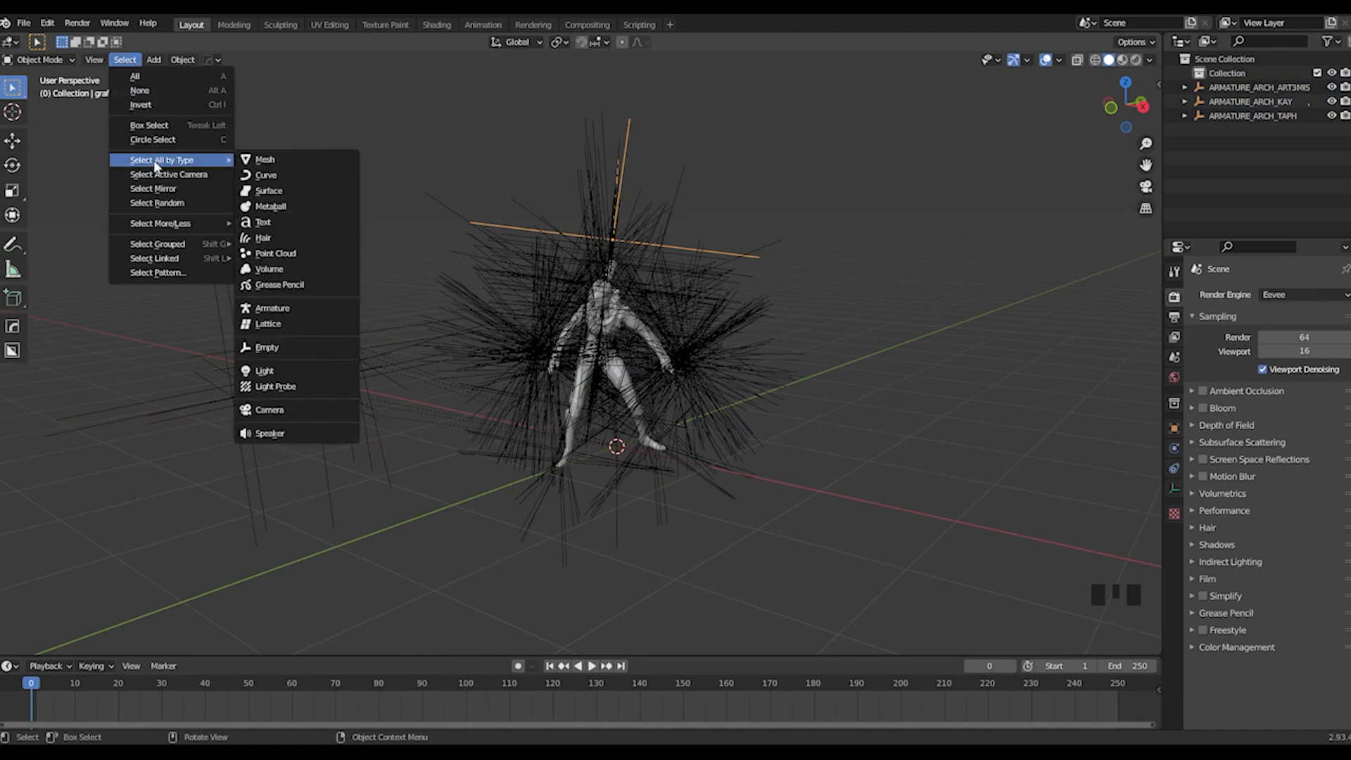
left_click(267, 349)
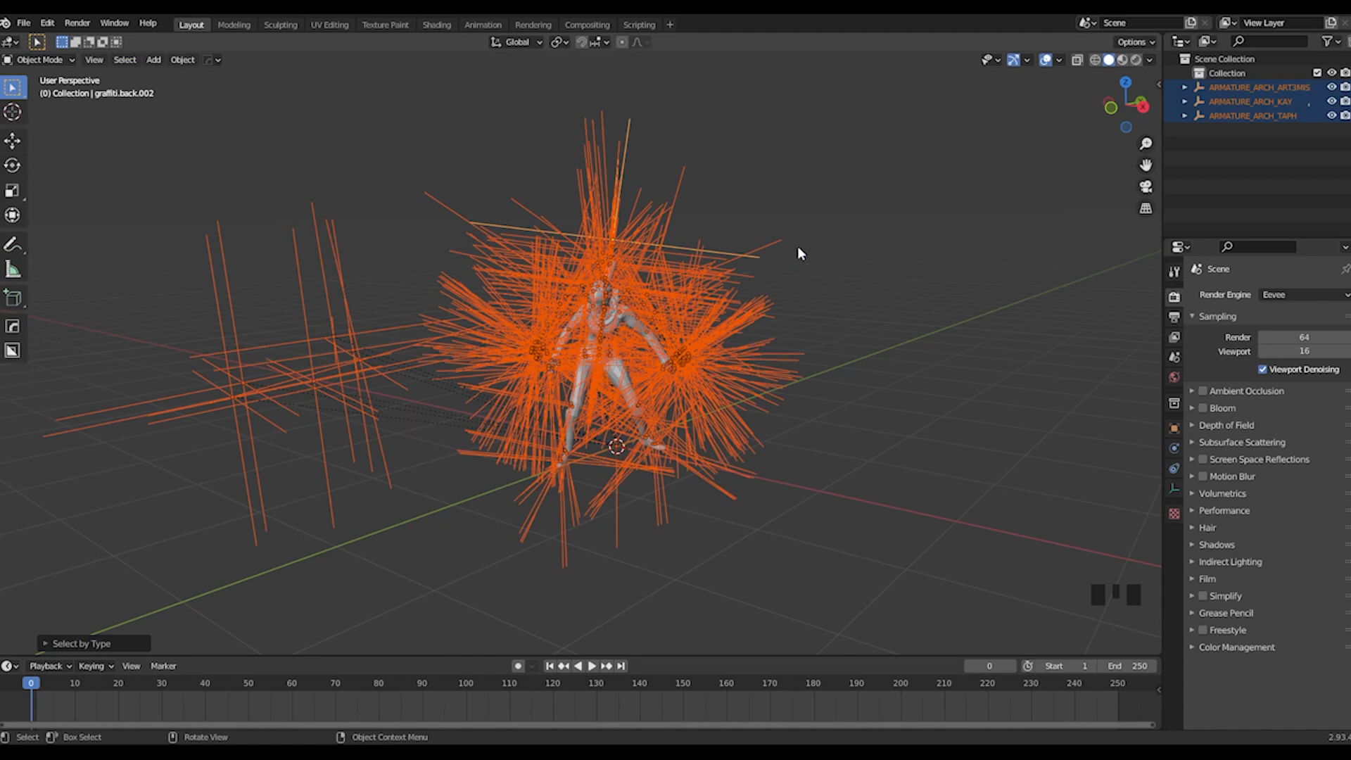
key("x")
key("x")
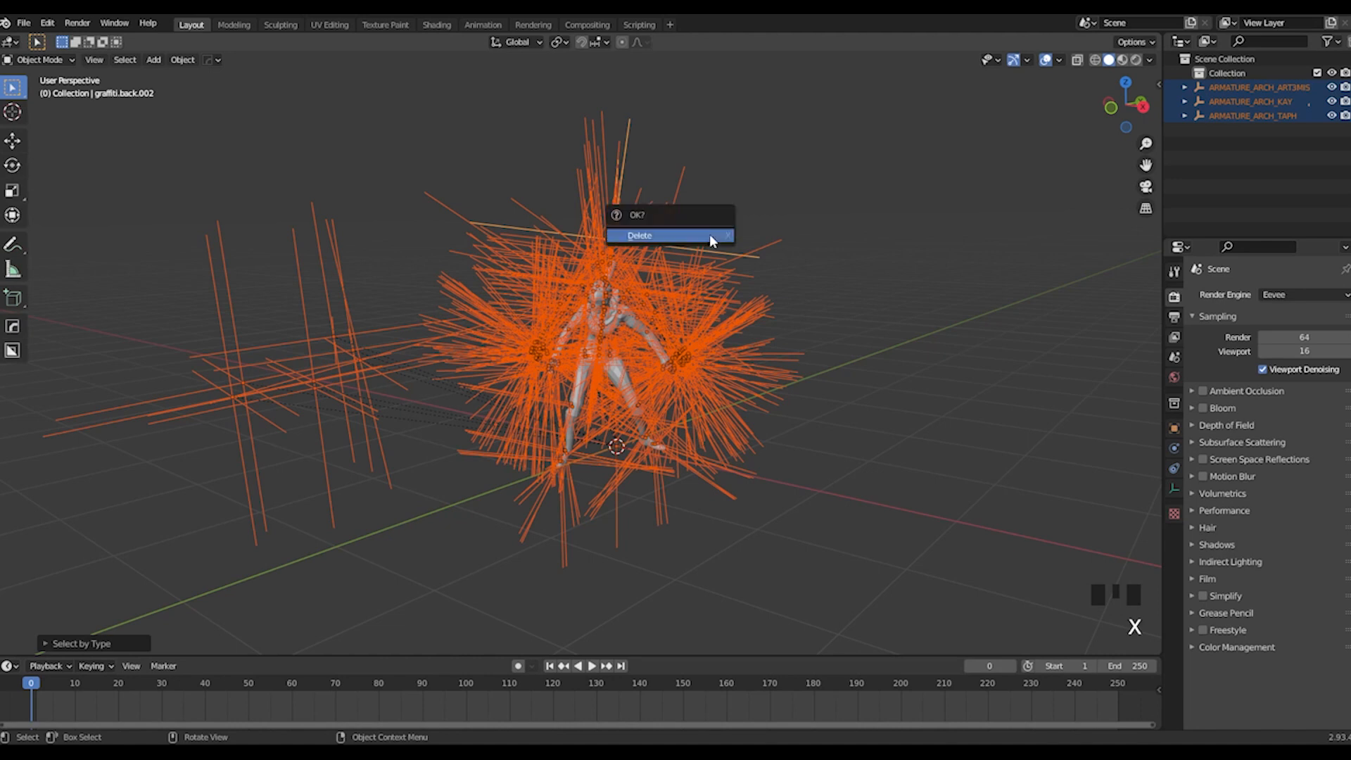
left_click(710, 239)
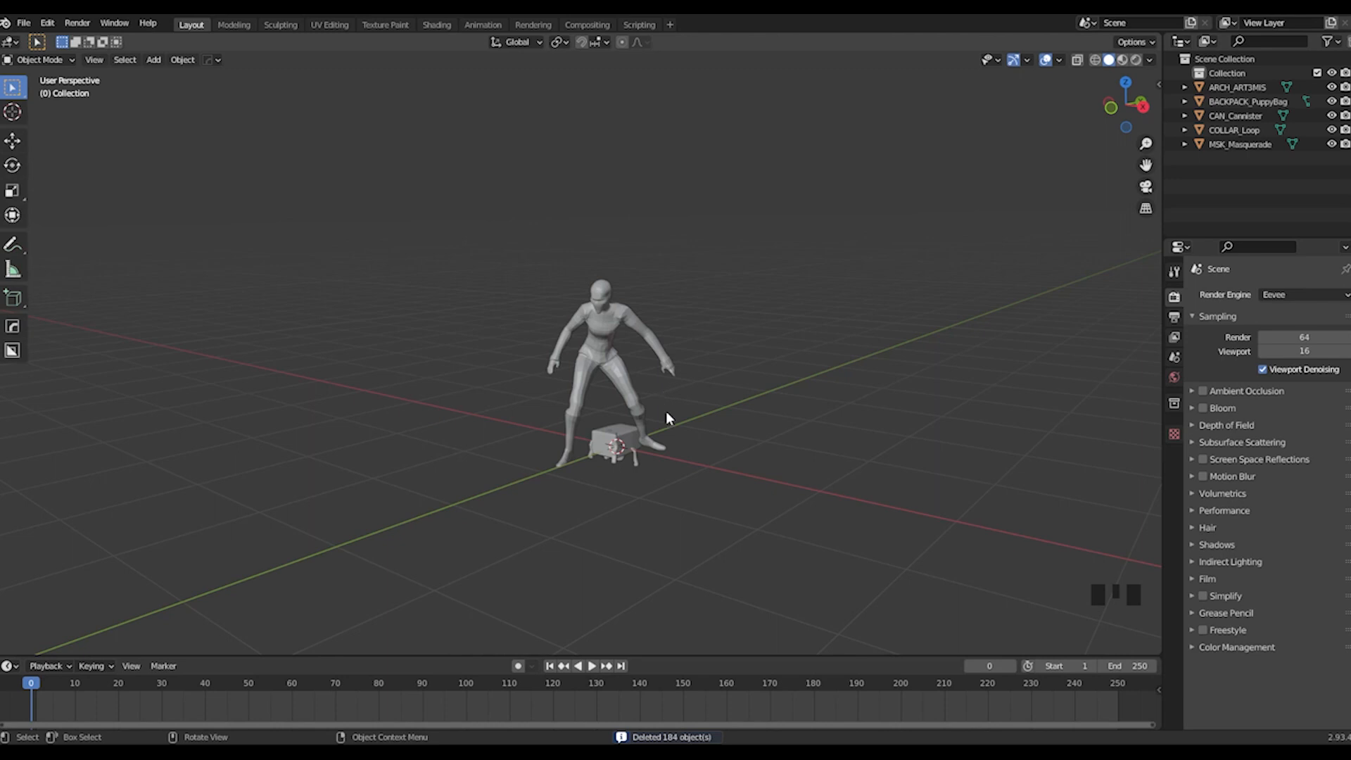
middle_click_drag(628, 450, 596, 453)
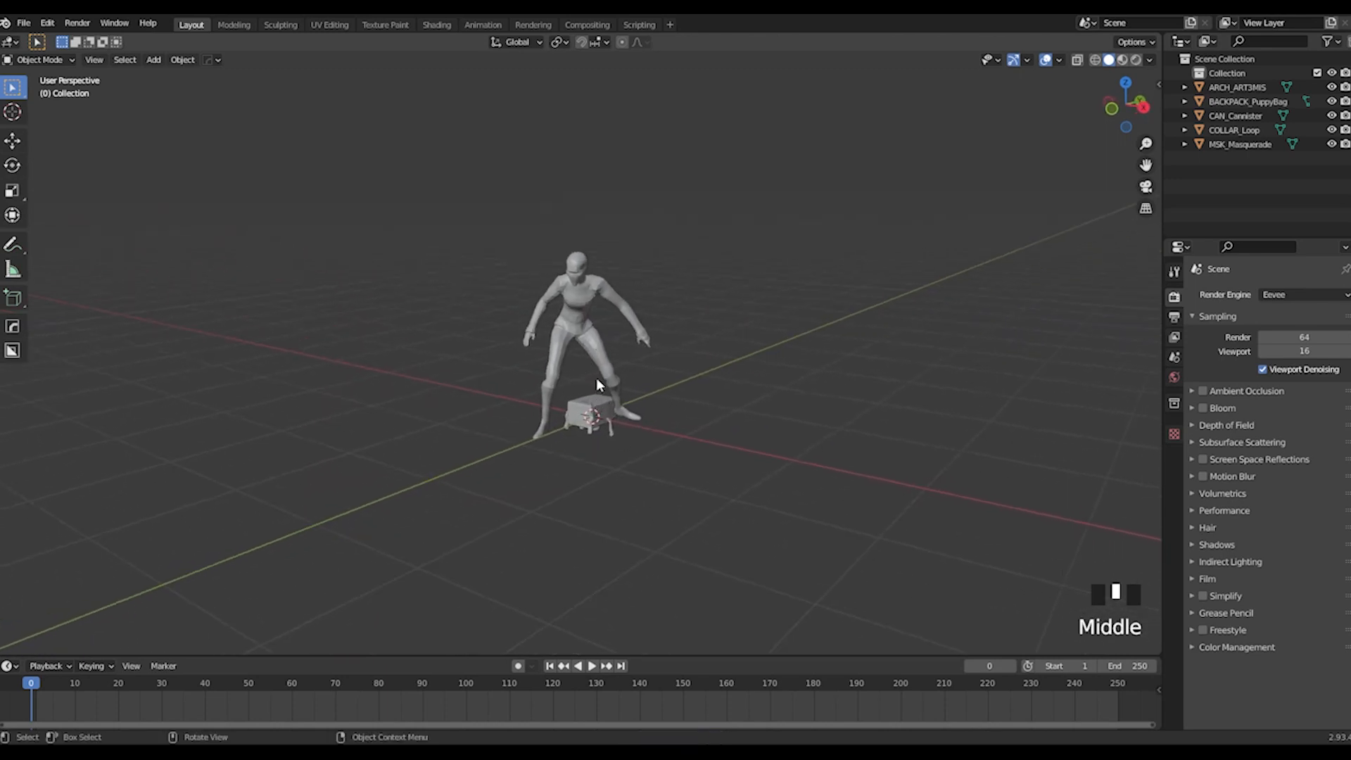
key("ctrl+z")
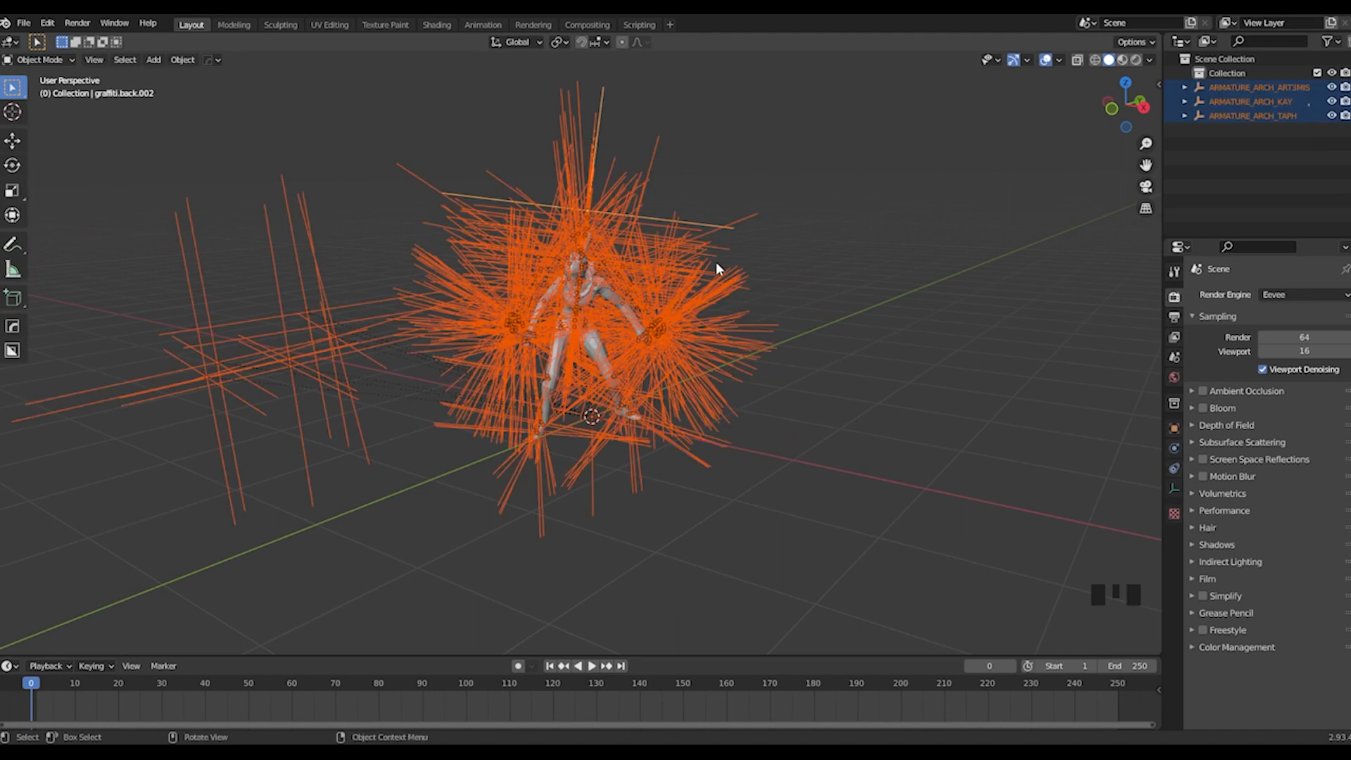
Step: Try hiding all the selected empties around the character, and undo the hiding
key("h")
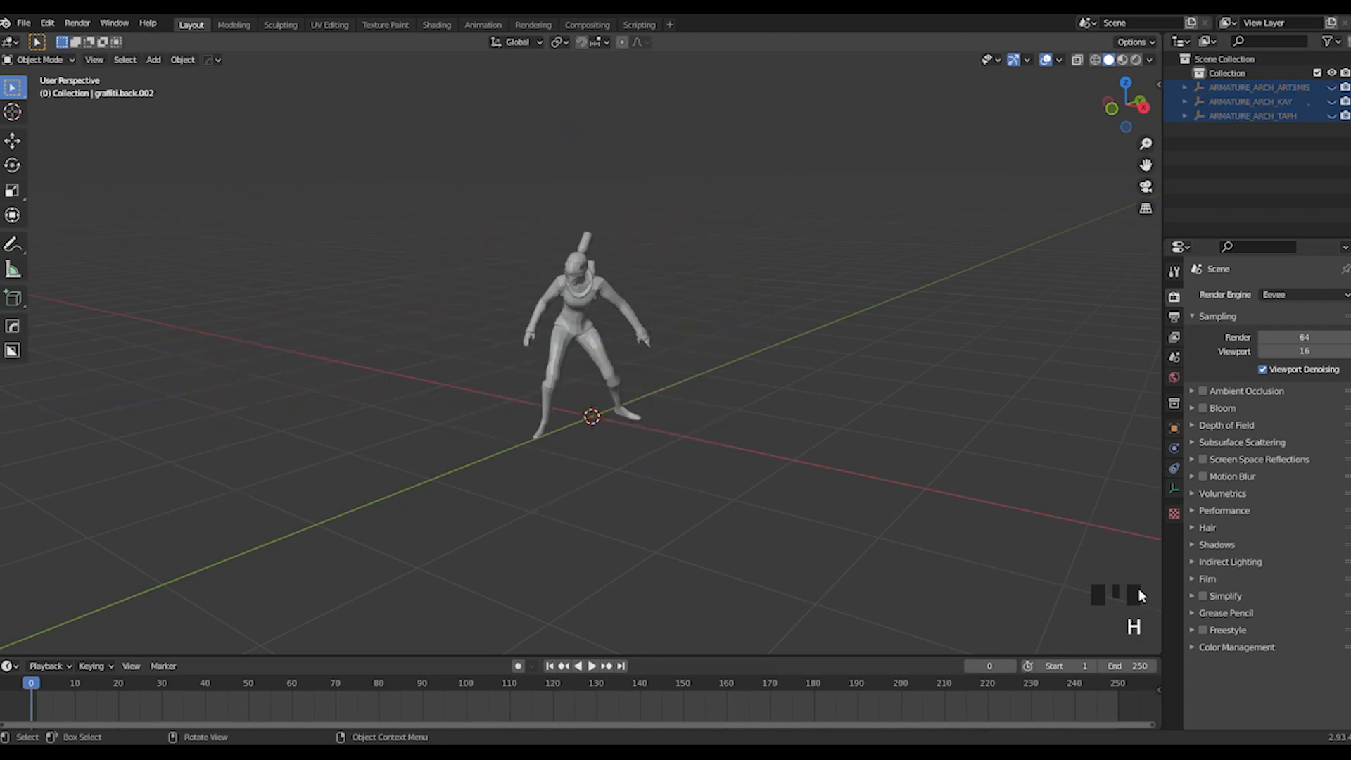
key("ctrl+z")
left_click(757, 178)
Step: Reselect all objects of type Empty, try deleting them, and undo the deletion
left_click(605, 96)
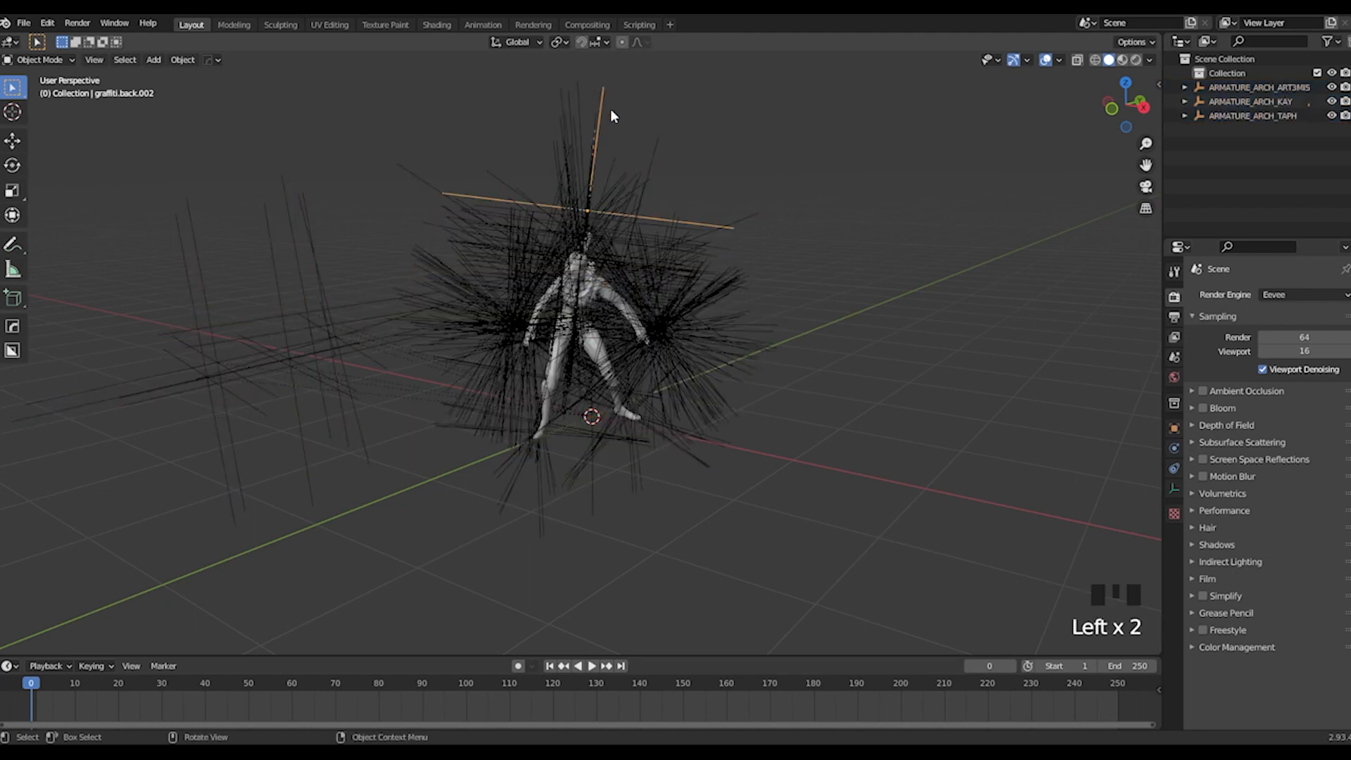
left_click(124, 60)
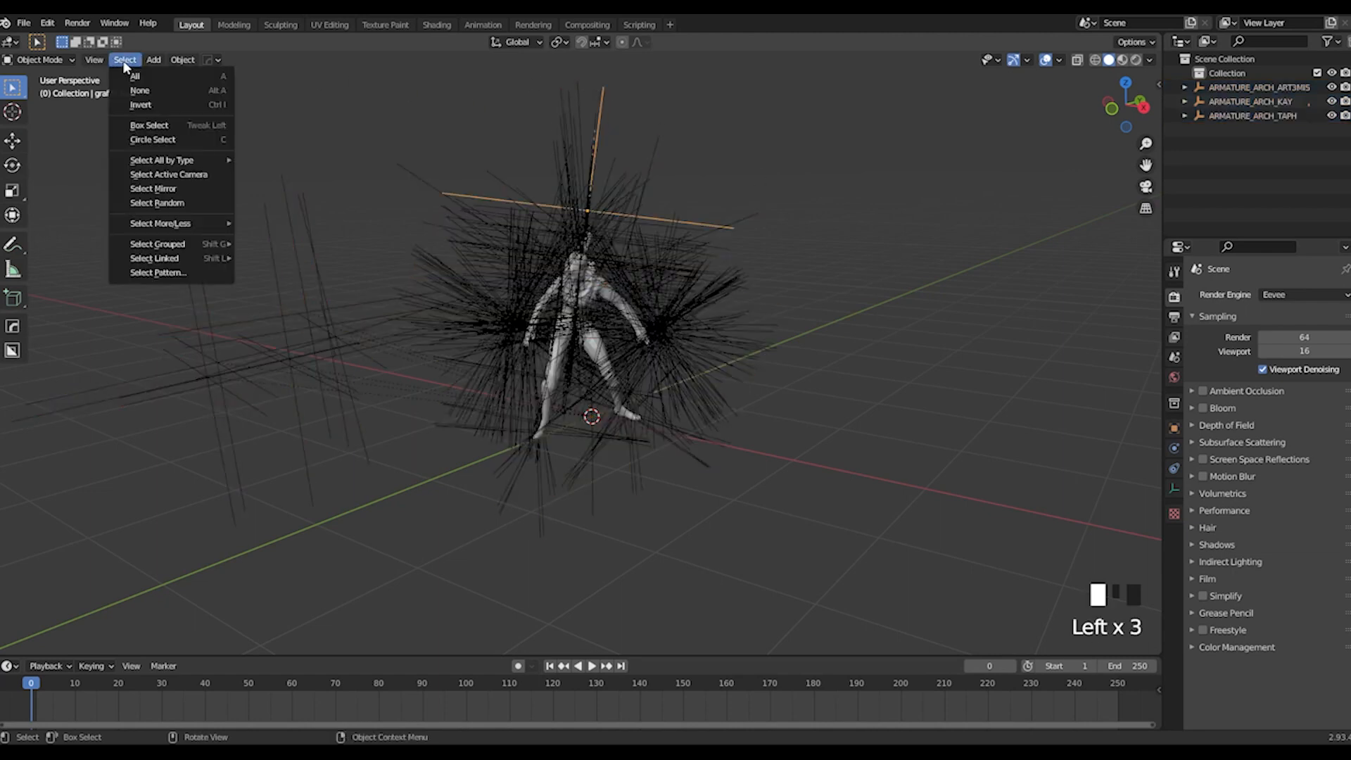
mouse_move(159, 164)
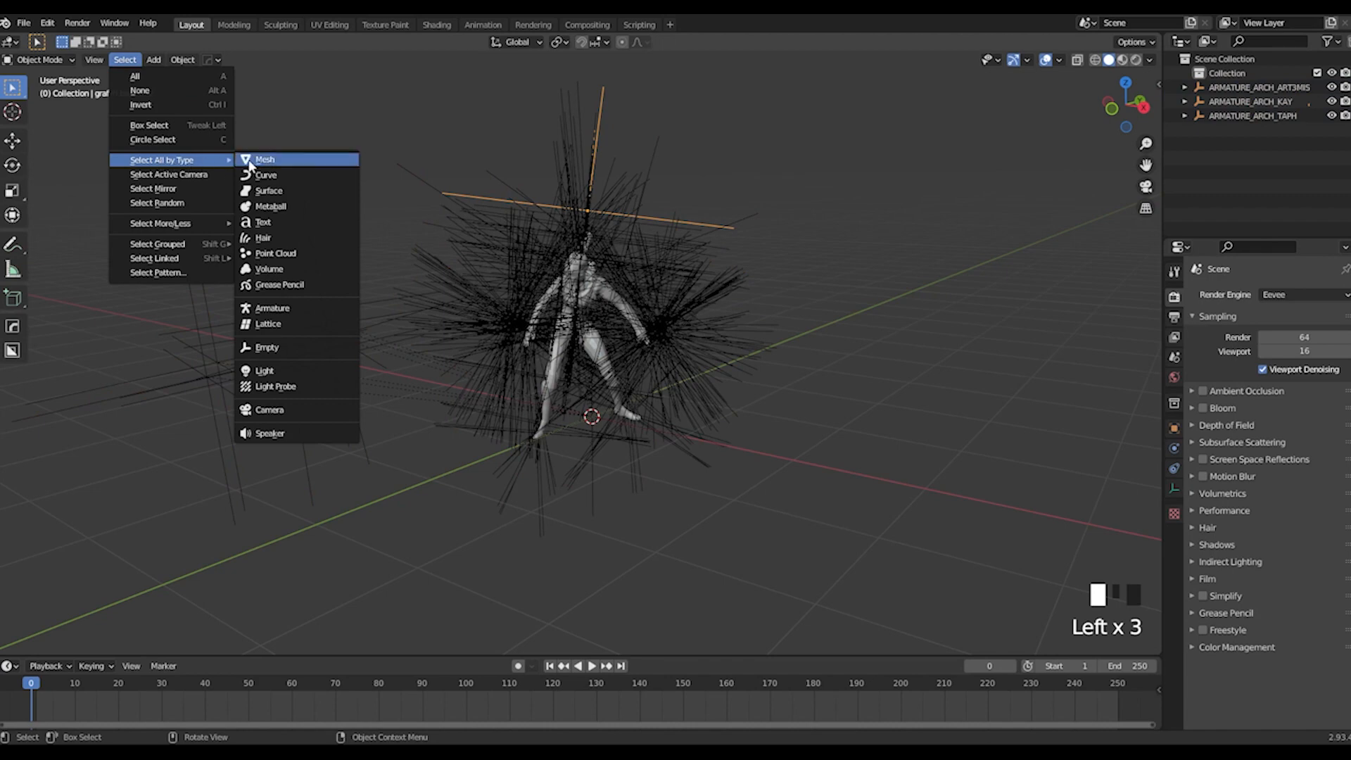
left_click(281, 347)
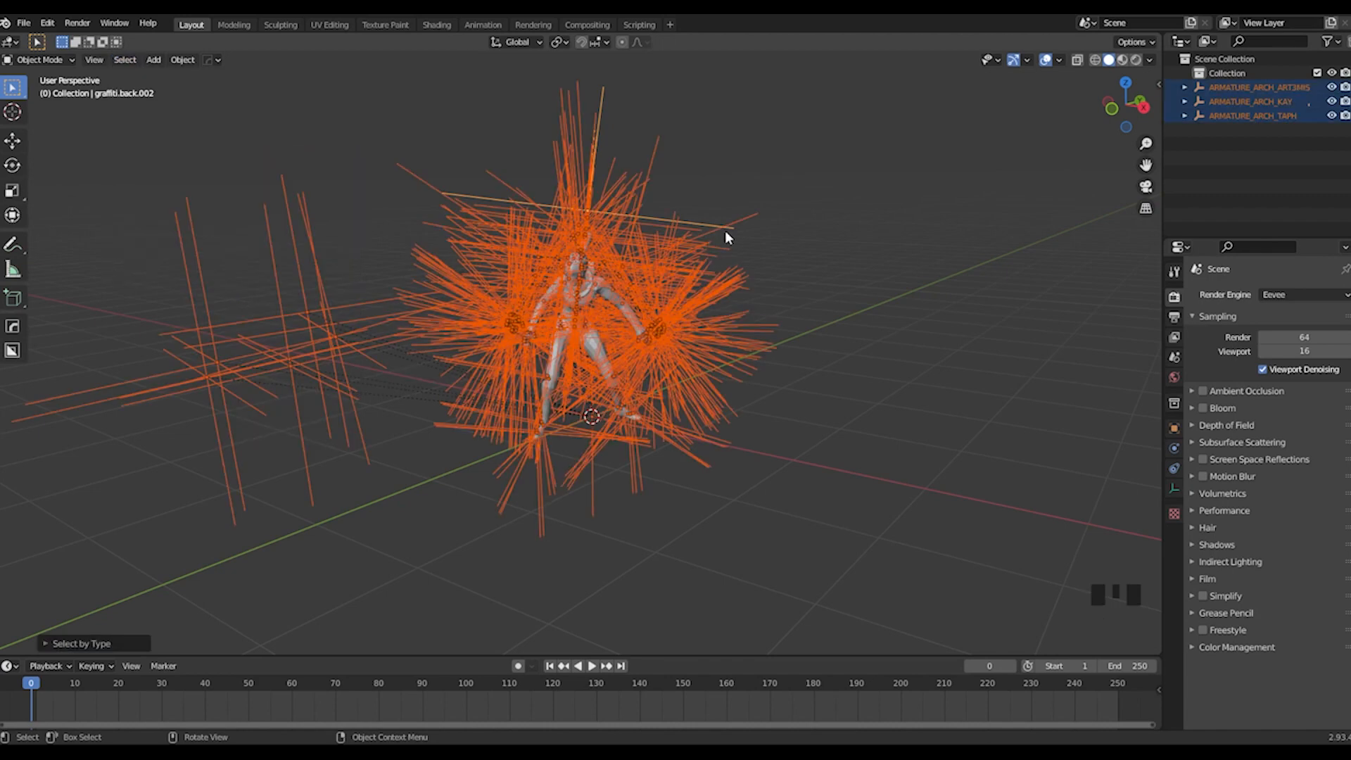
key("Delete")
key("ctrl+z")
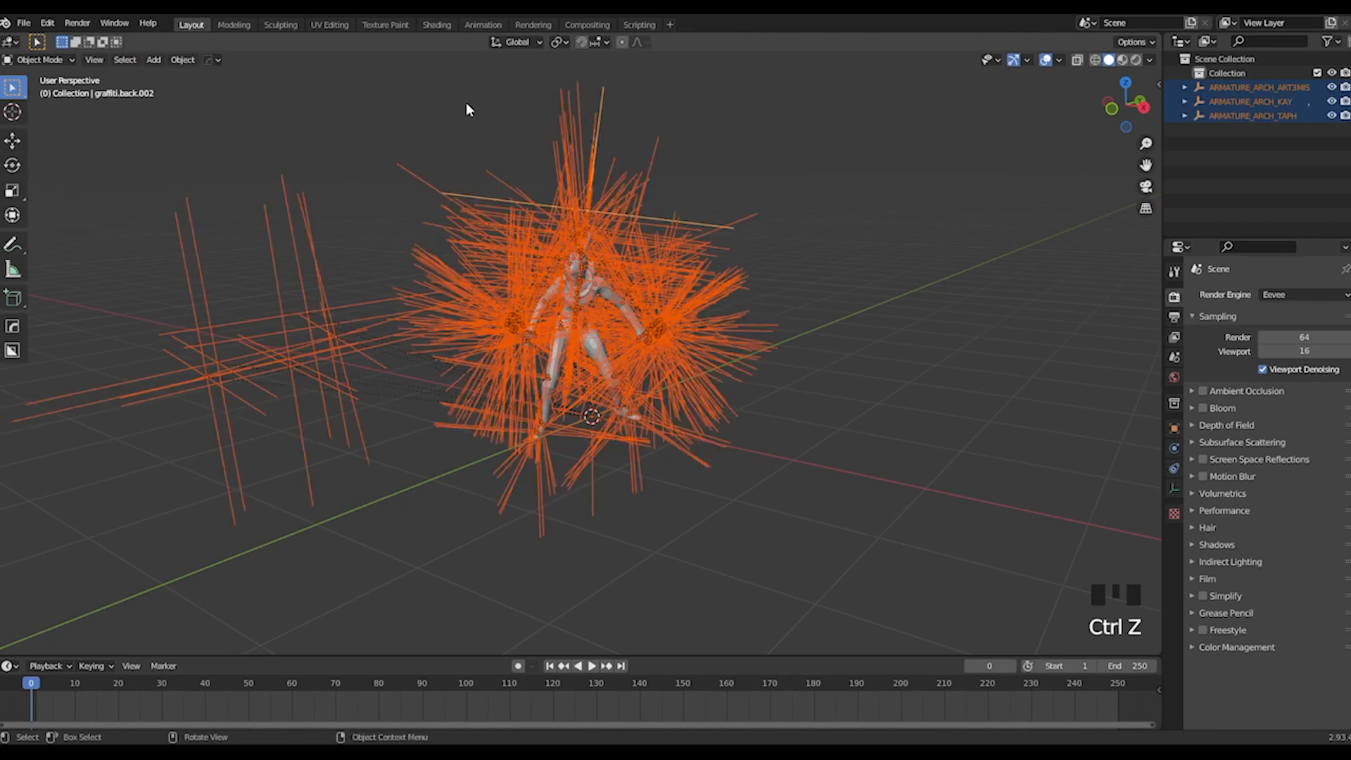
Step: Box-select the empties around the character's head and both arms and hide them group by group
left_click(789, 237)
left_click_drag(429, 86, 787, 205)
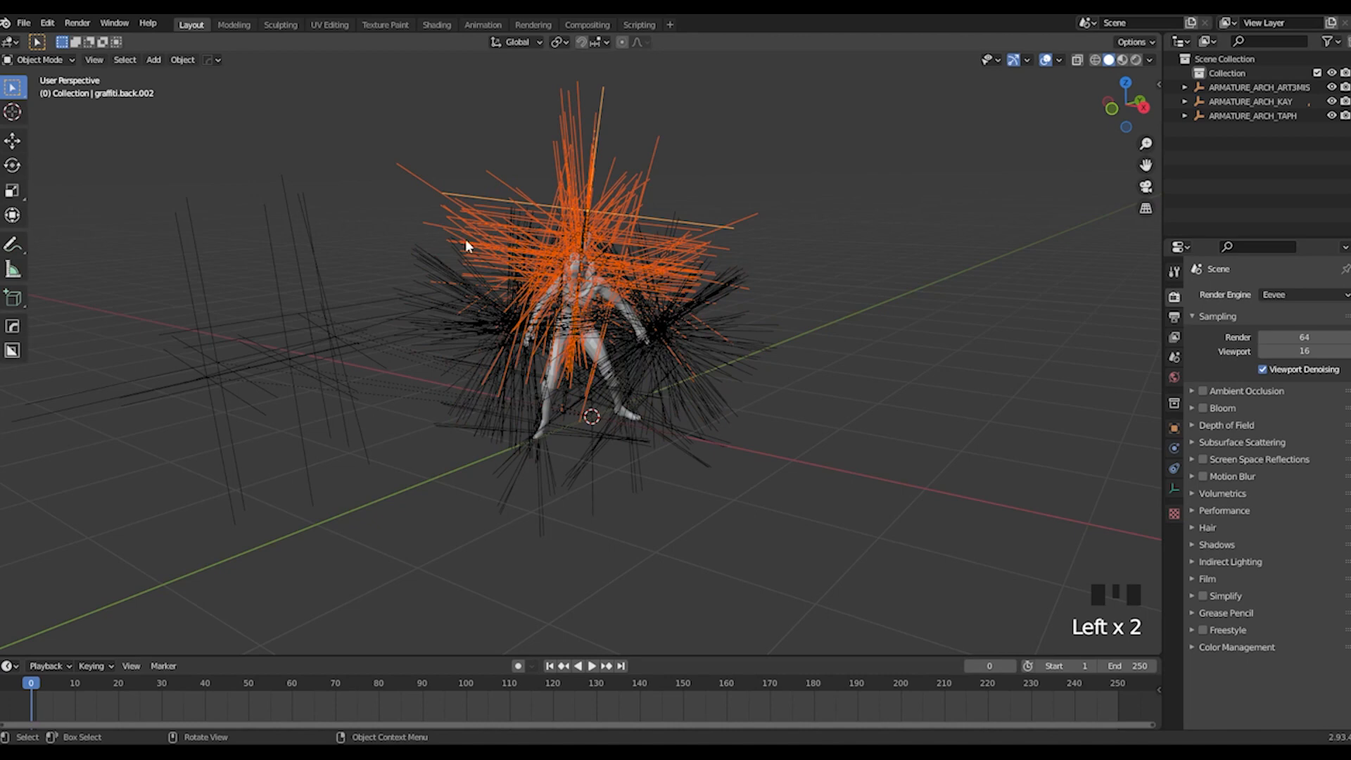
key("h")
left_click_drag(364, 199, 467, 423)
key("h")
left_click_drag(713, 220, 794, 454)
key("h")
left_click(514, 283)
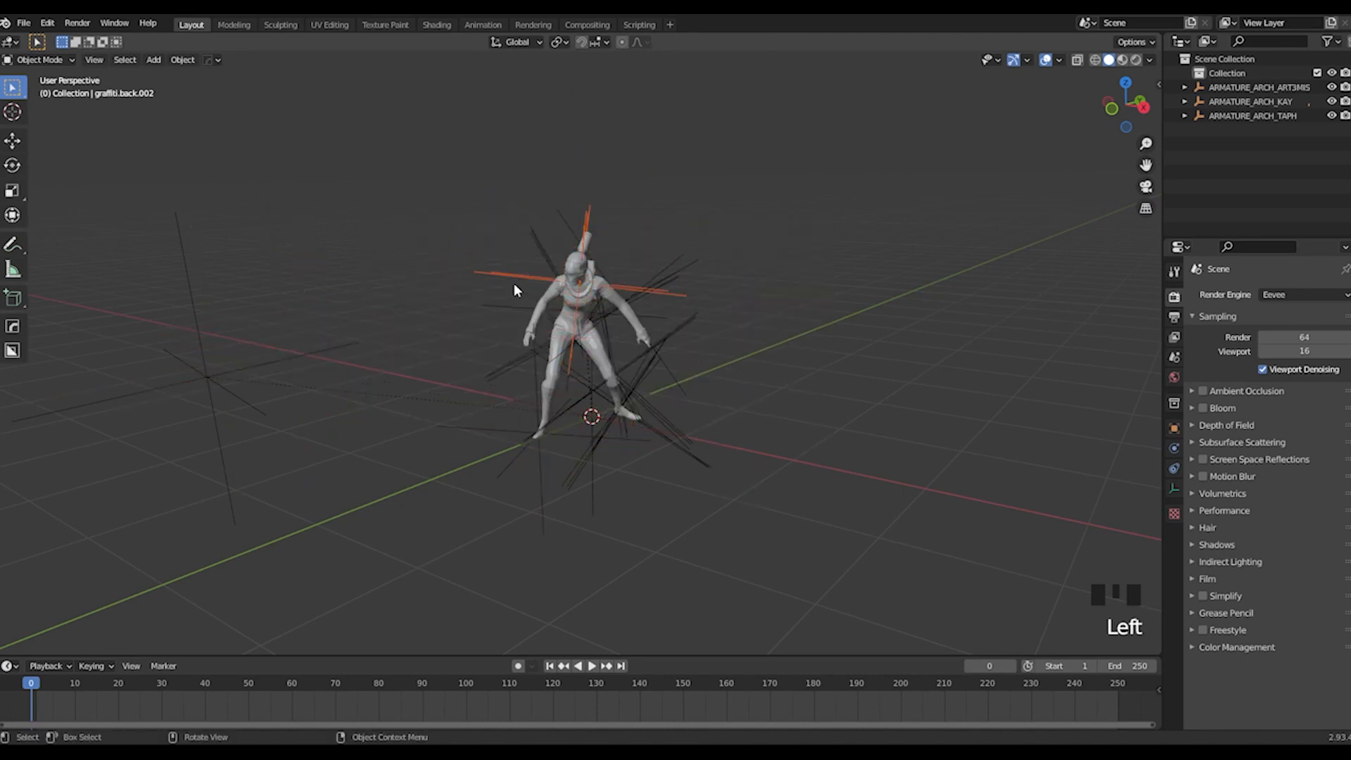
key("h")
Step: Box-select and hide further groups of empties beside the character and around its legs, and undo the last hide
left_click_drag(461, 358, 493, 475)
key("h")
left_click_drag(182, 260, 303, 408)
key("h")
left_click_drag(677, 234, 742, 352)
key("h")
left_click_drag(678, 397, 727, 462)
key("h")
middle_click_drag(744, 359, 623, 311)
key("ctrl+z")
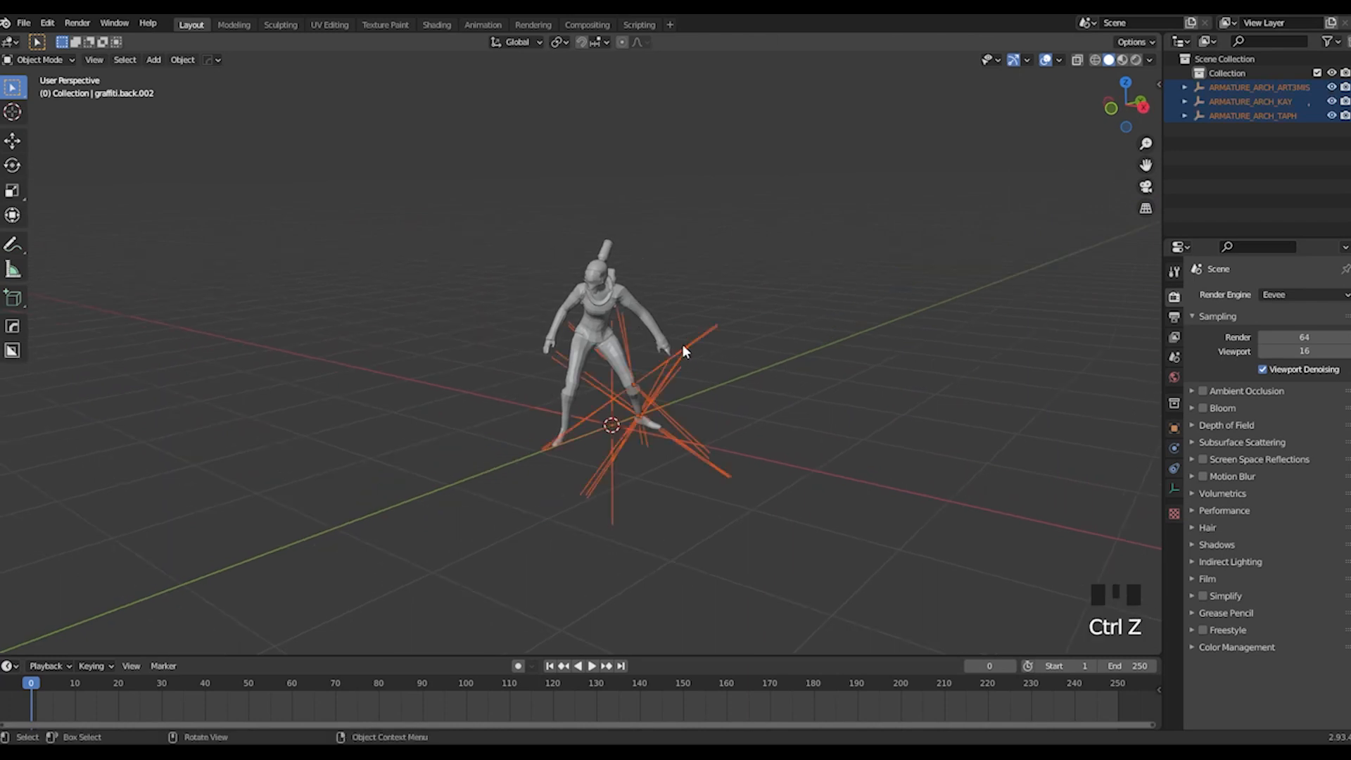
Step: Select all remaining visible empties by type and hide them so only the character mesh shows
left_click(706, 334)
left_click(124, 59)
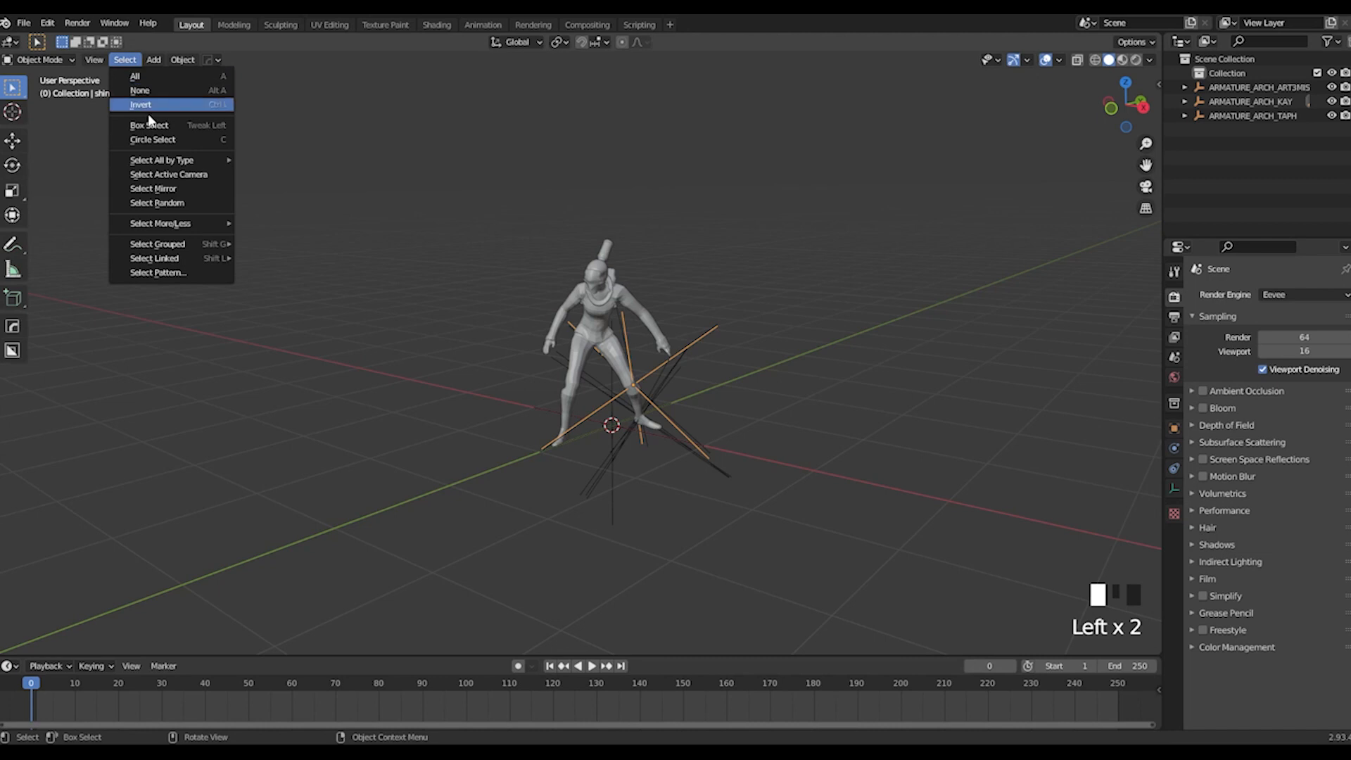
mouse_move(172, 161)
left_click(294, 309)
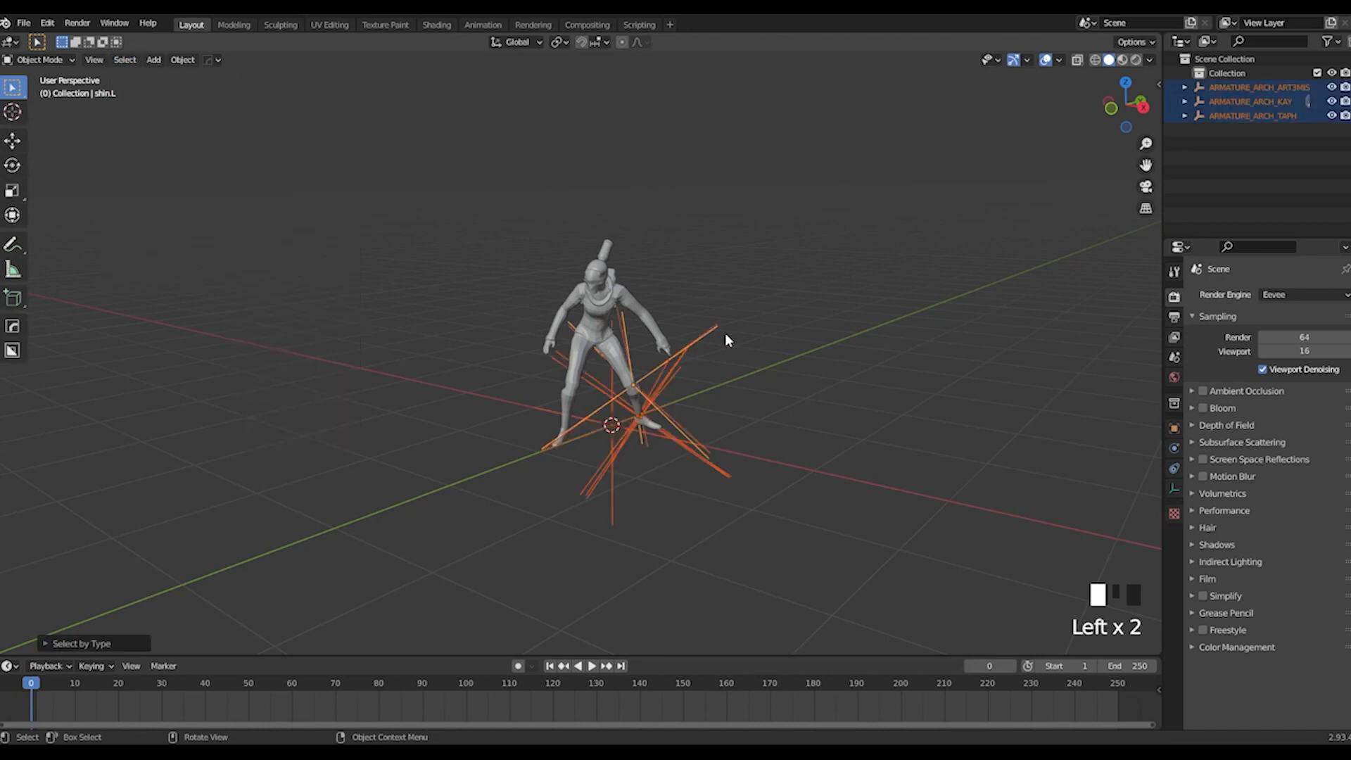
key("h")
scroll(680, 333, "up", 3)
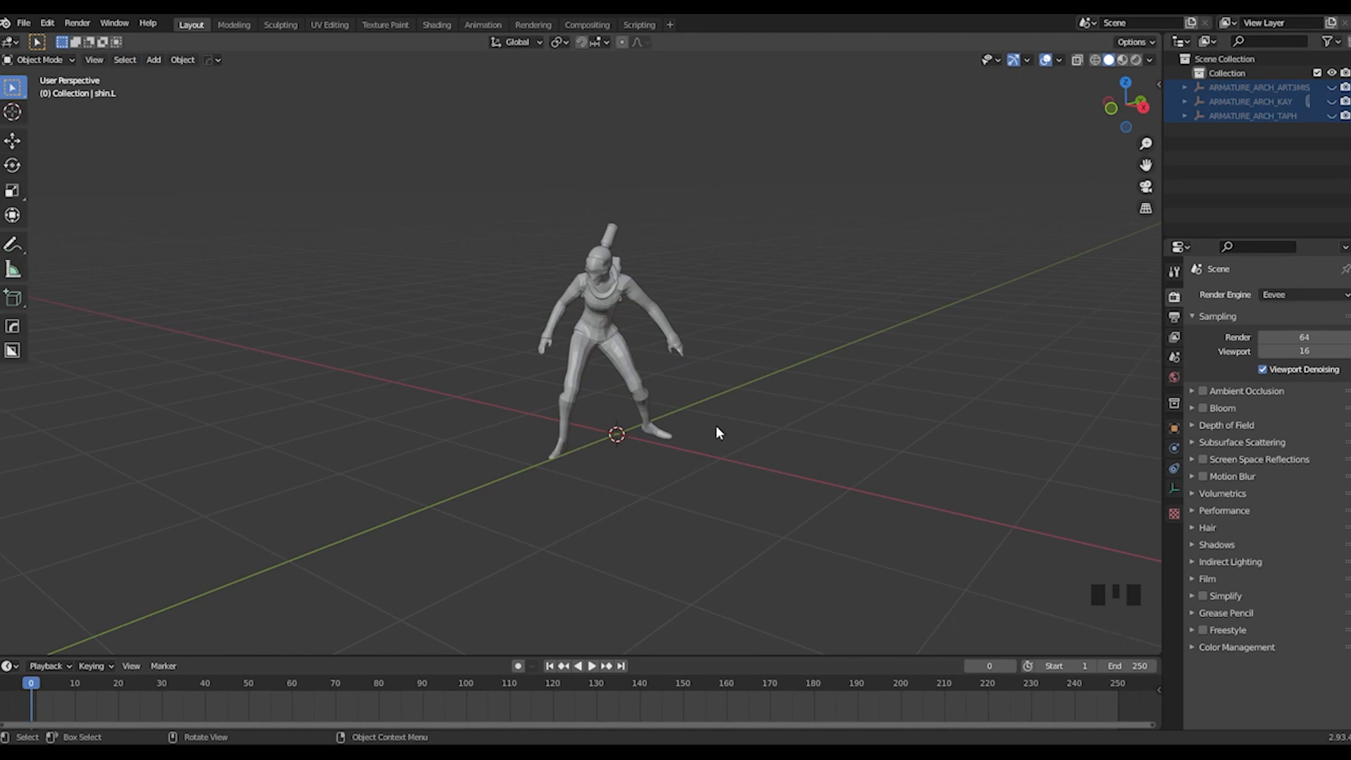
Step: Frame the character's body mesh in the view and clear the selection
scroll(761, 444, "down", 2)
middle_click_drag(763, 443, 741, 344)
left_click(720, 292)
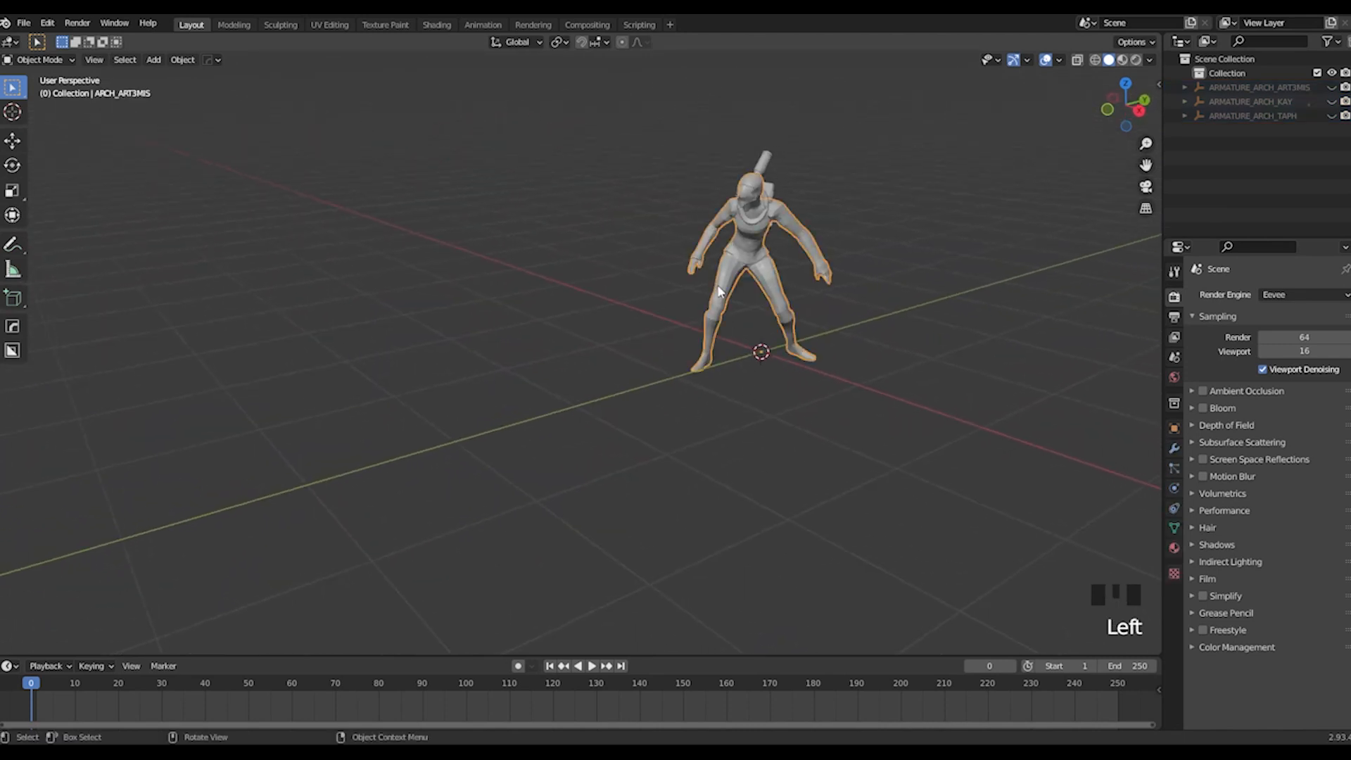
key("KP_Decimal")
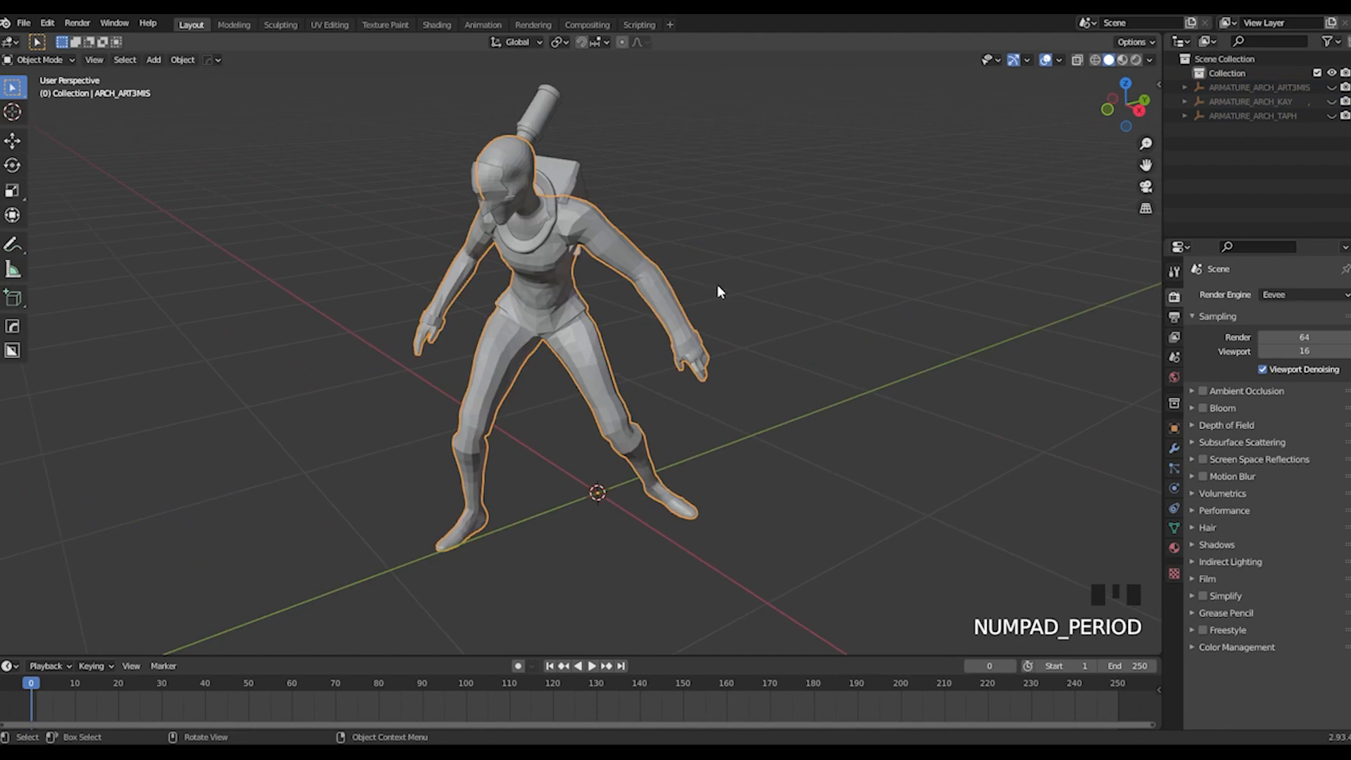
scroll(672, 359, "down", 3)
middle_click_drag(667, 365, 734, 384)
left_click(678, 380)
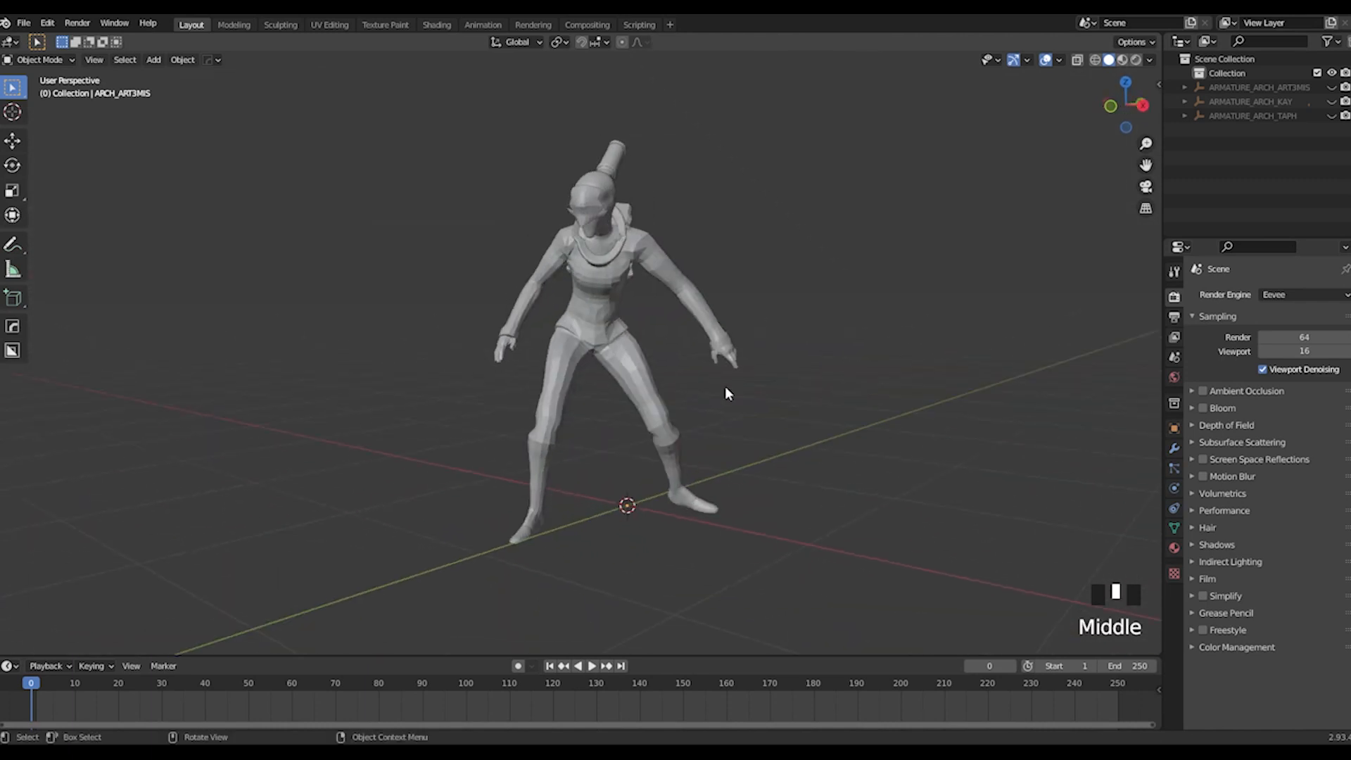
Step: Set the viewport shading to Rendered so the character's materials are displayed
left_click(1124, 62)
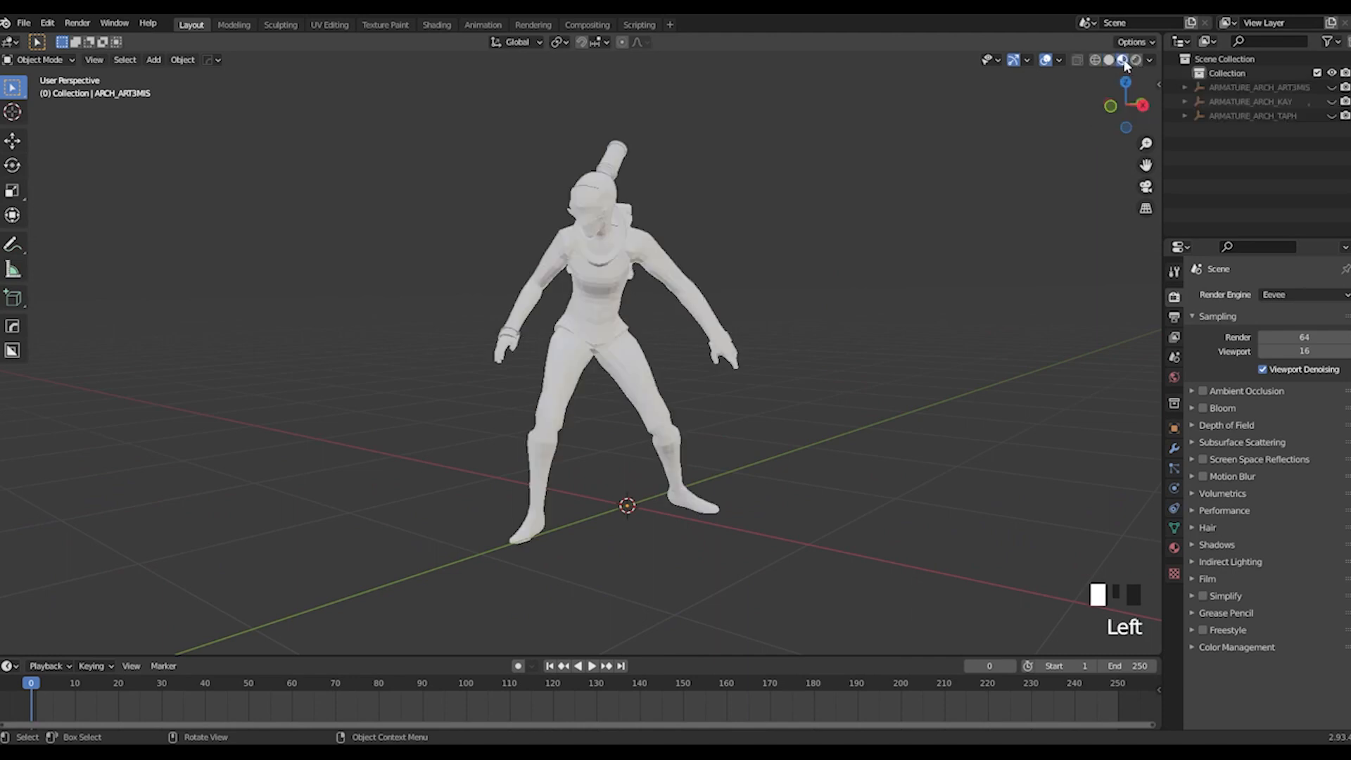
left_click(1137, 60)
left_click(1138, 61)
left_click(1138, 61)
mouse_move(803, 281)
middle_mouse_down()
mouse_move(929, 287)
mouse_move(659, 279)
mouse_move(874, 227)
mouse_move(817, 215)
mouse_move(914, 276)
mouse_move(682, 266)
mouse_move(823, 258)
mouse_move(769, 256)
middle_mouse_up()
scroll(700, 263, "up", 3)
scroll(665, 259, "down", 3)
scroll(704, 240, "up", 1)
scroll(577, 211, "down", 1)
Step: Select all visible character meshes
left_click_drag(484, 157, 735, 475)
middle_click_drag(841, 545, 510, 176)
left_click_drag(503, 145, 879, 552)
left_click(891, 403)
key("a")
middle_click_drag(783, 332, 865, 422)
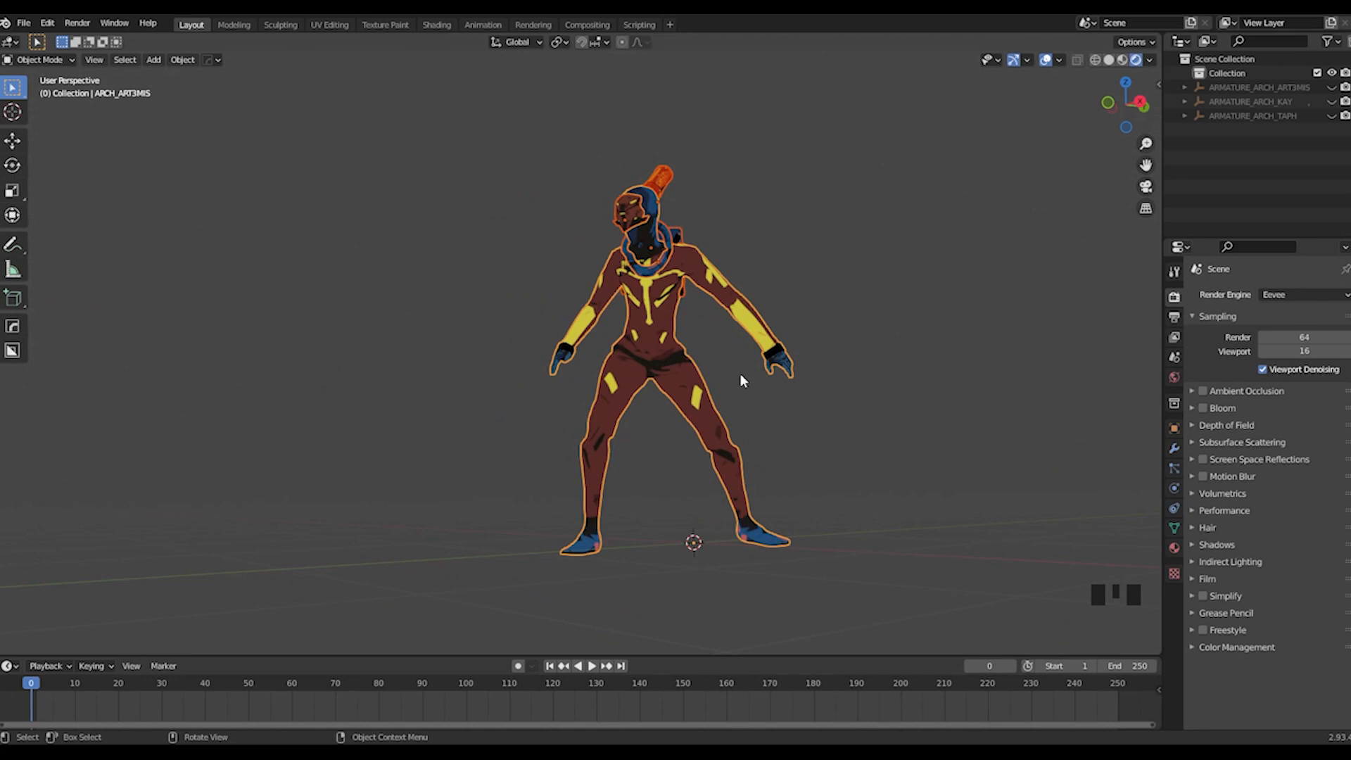
Step: Clear the selected meshes' parent while keeping their transformation
key("alt+p")
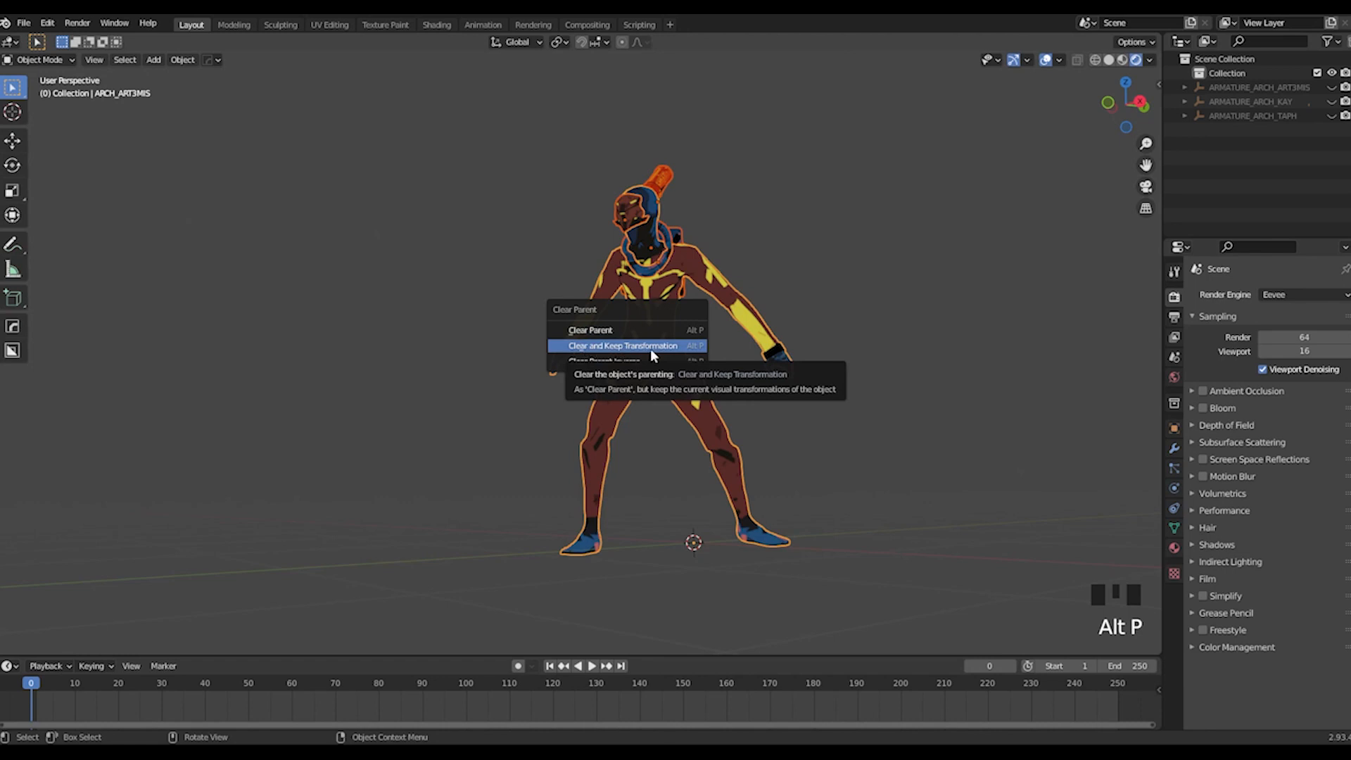
left_click(666, 348)
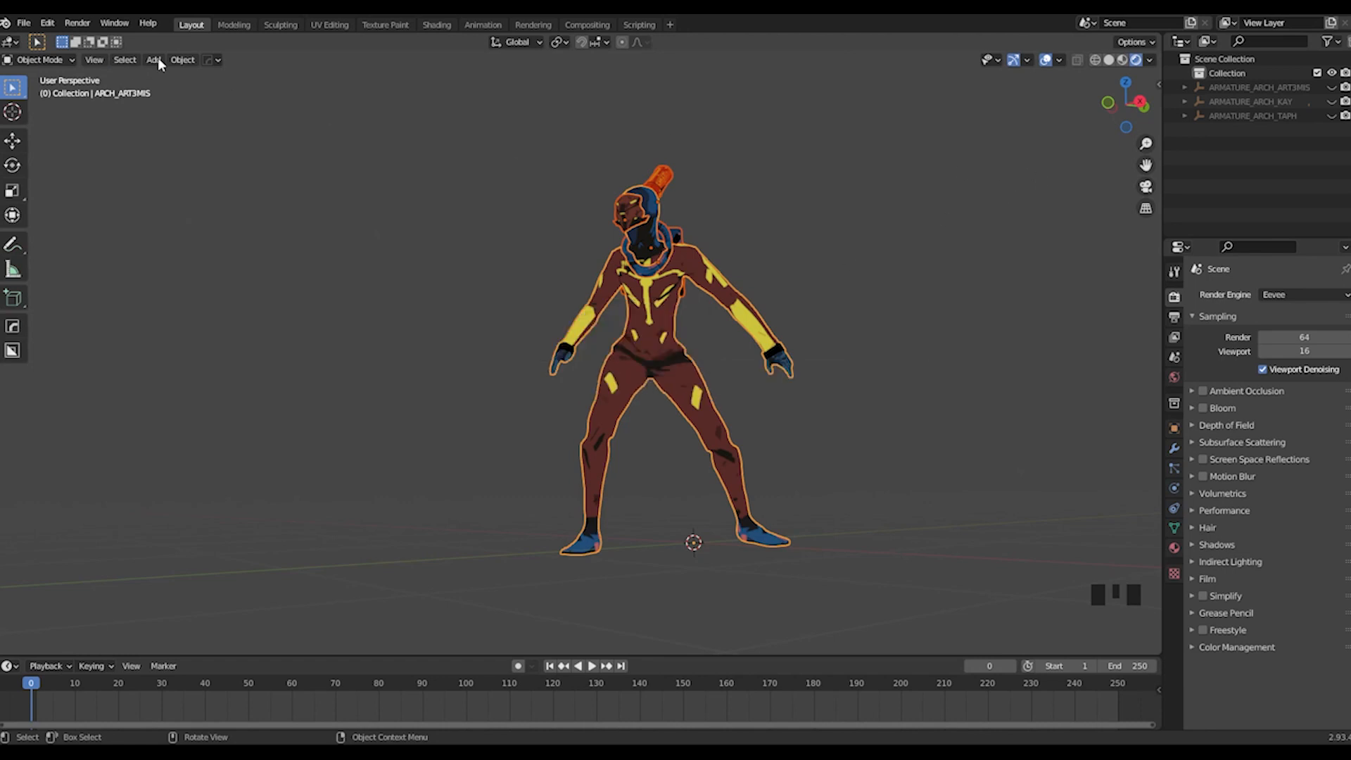
left_click(183, 60)
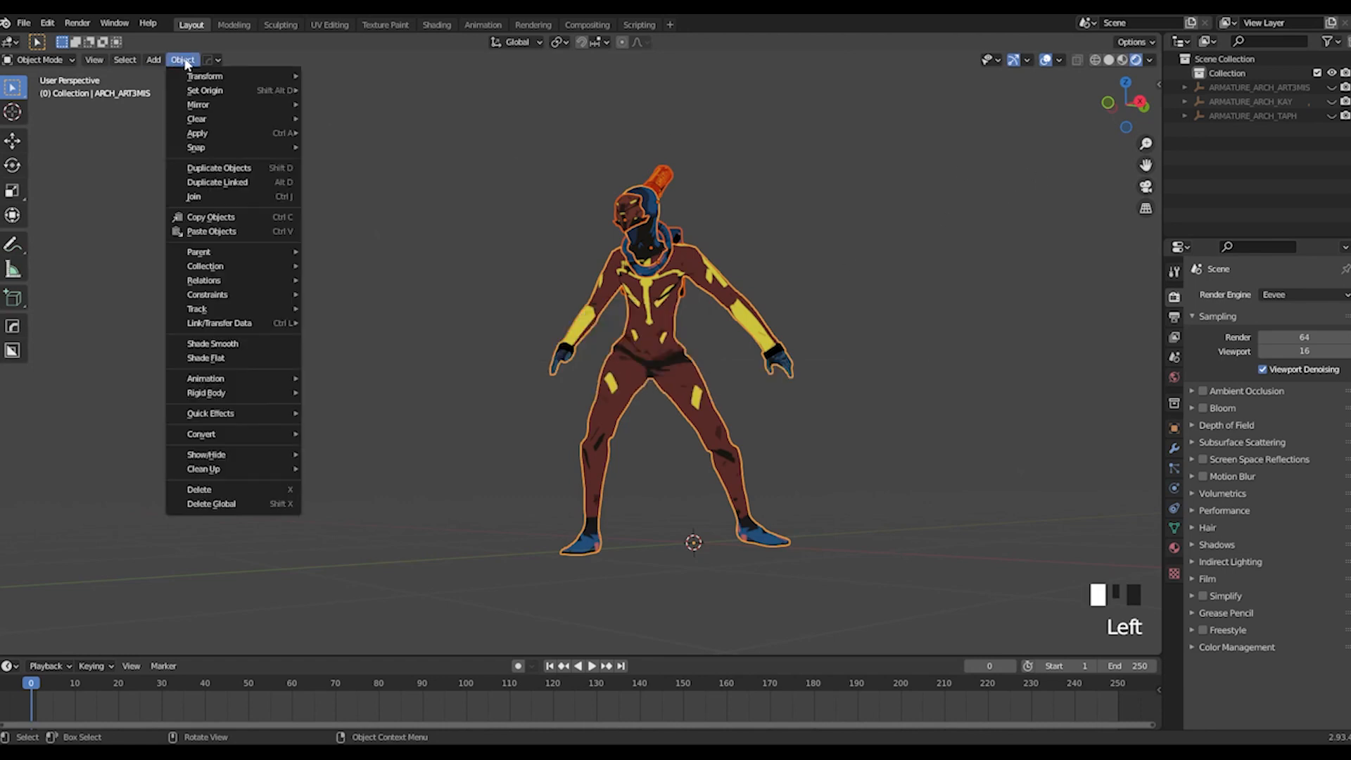
mouse_move(234, 259)
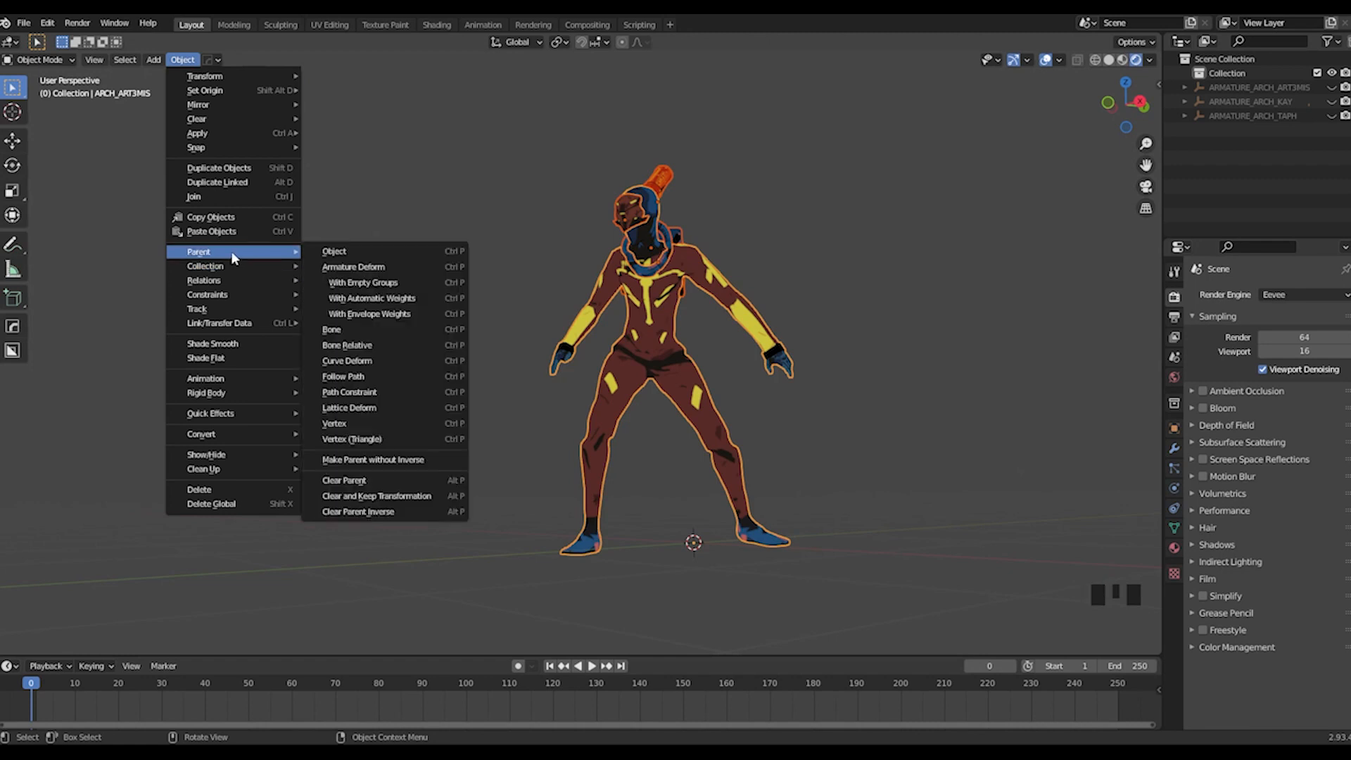
left_click(396, 497)
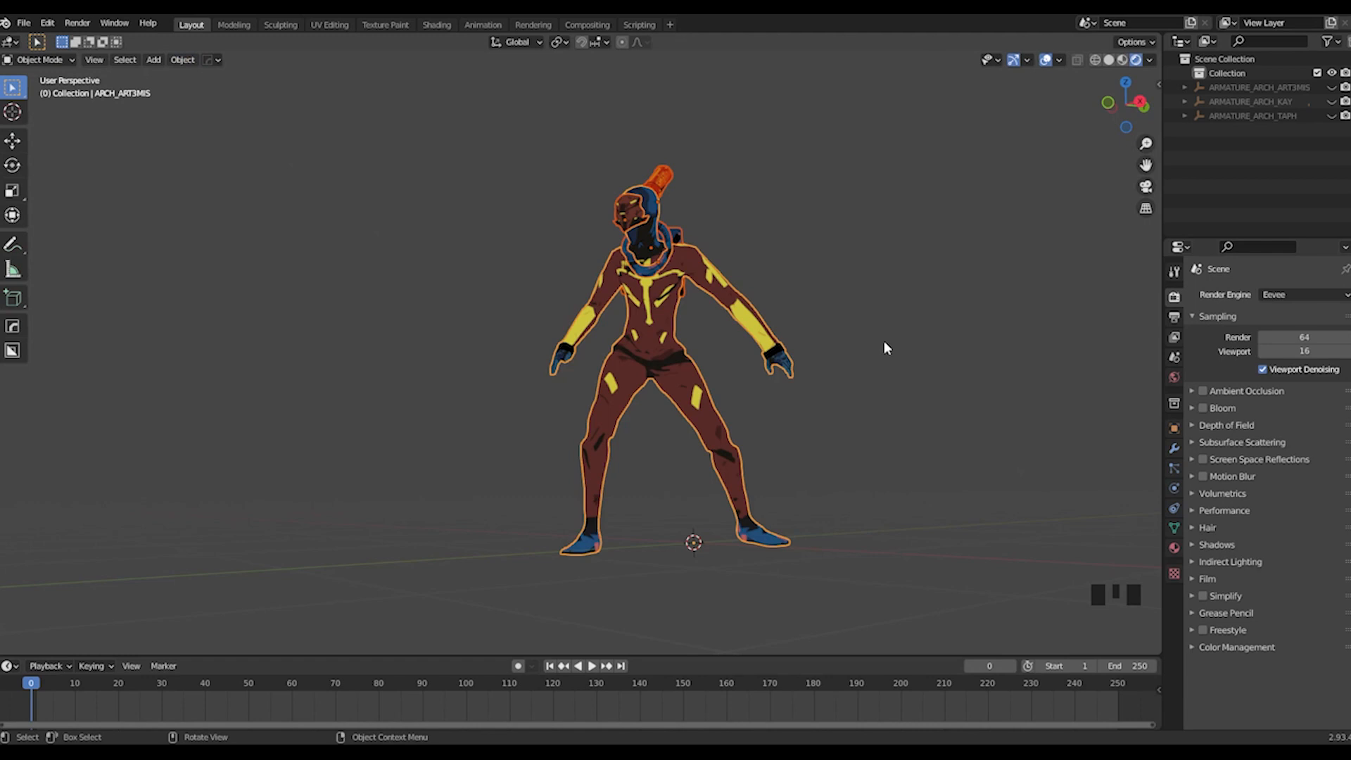
key("alt+p")
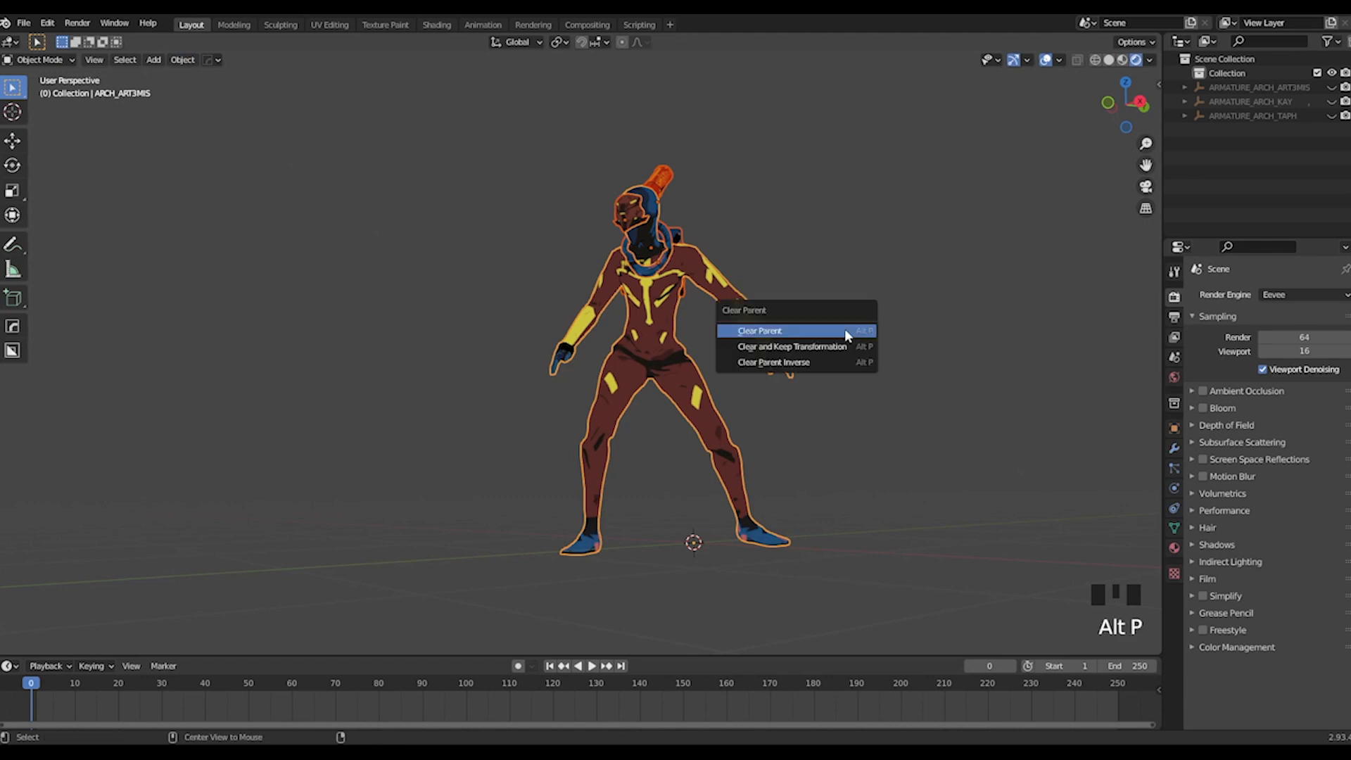
left_click(174, 62)
left_click(174, 64)
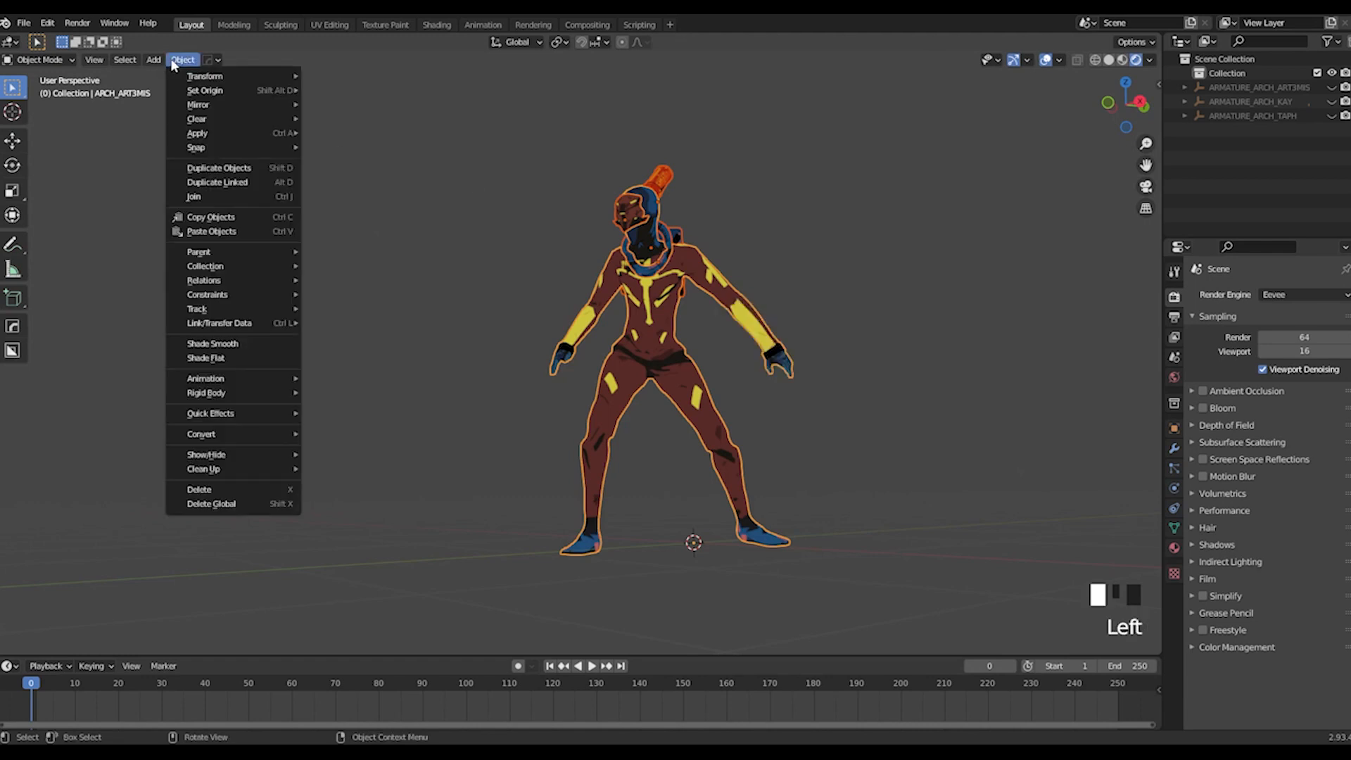
mouse_move(246, 325)
mouse_move(231, 251)
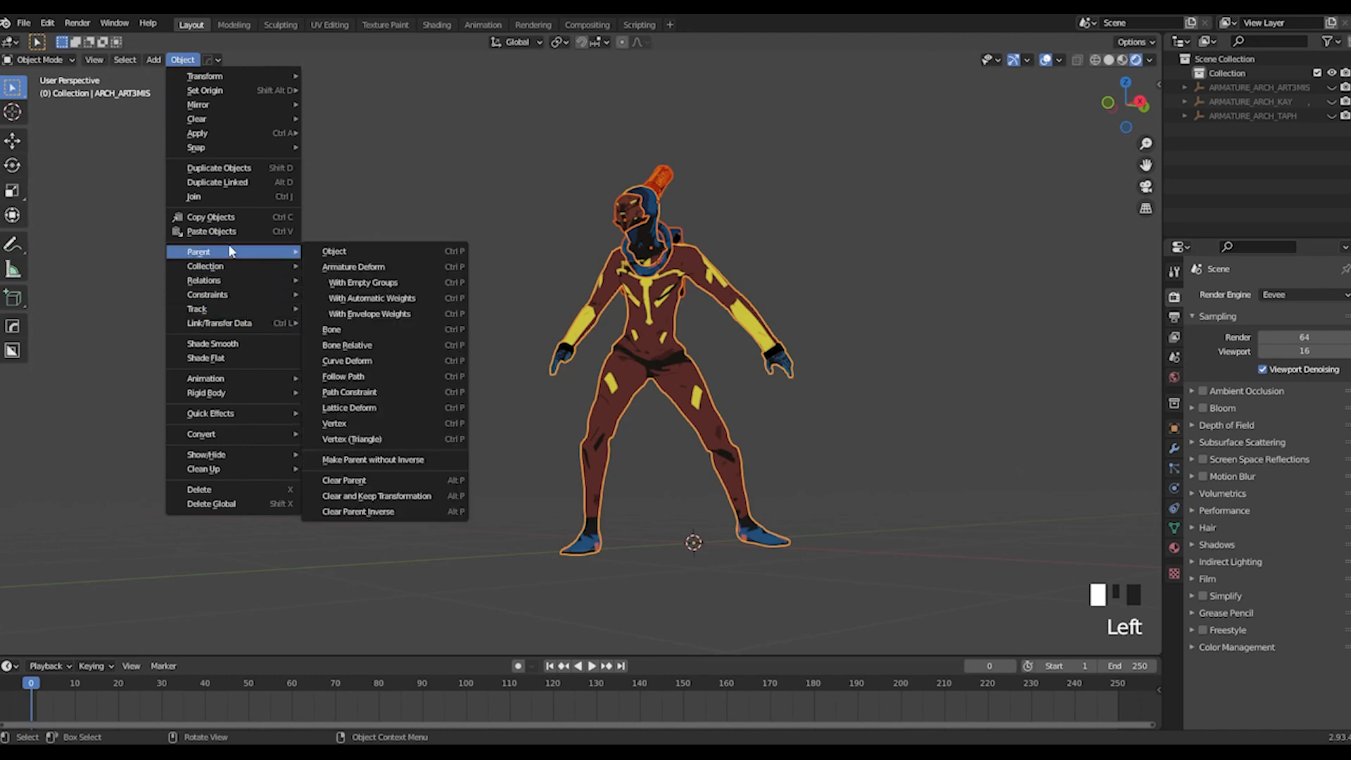
left_click(380, 497)
key("alt+p")
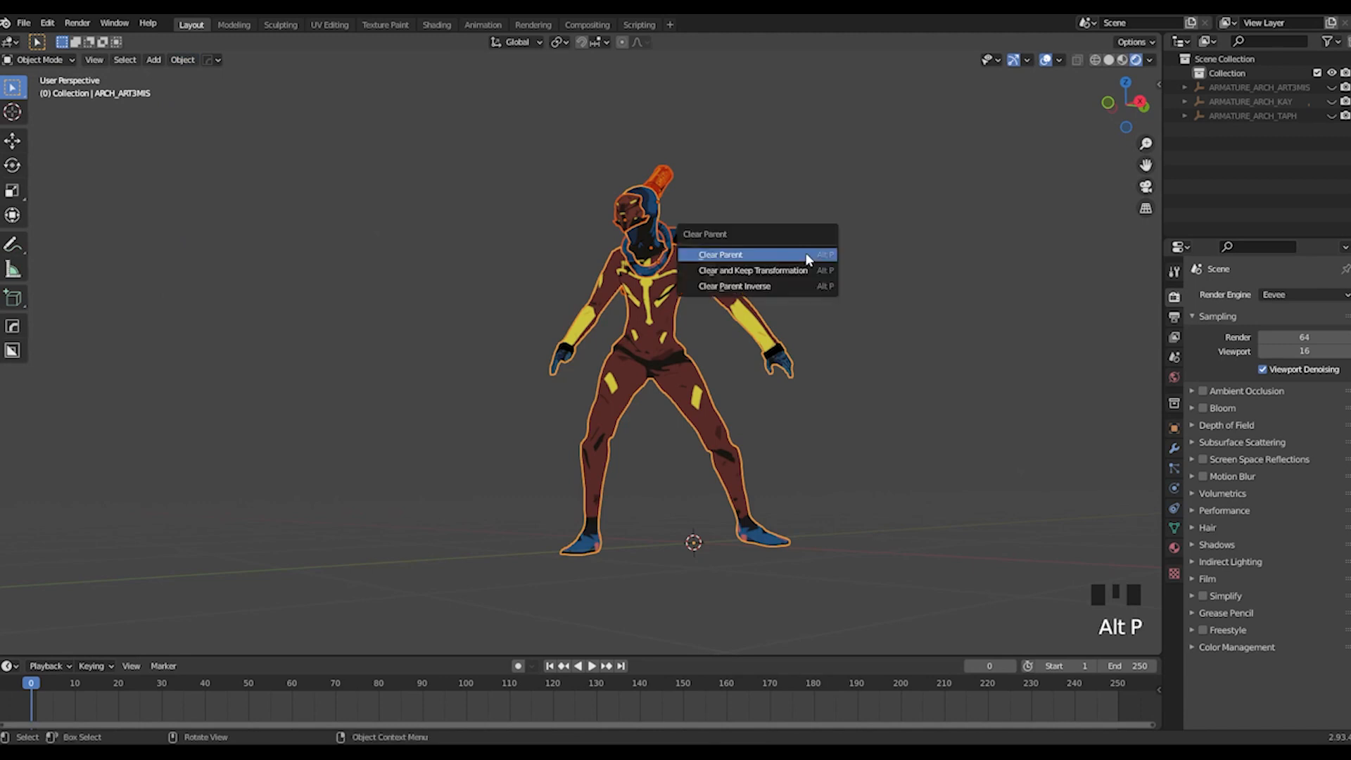
left_click(723, 273)
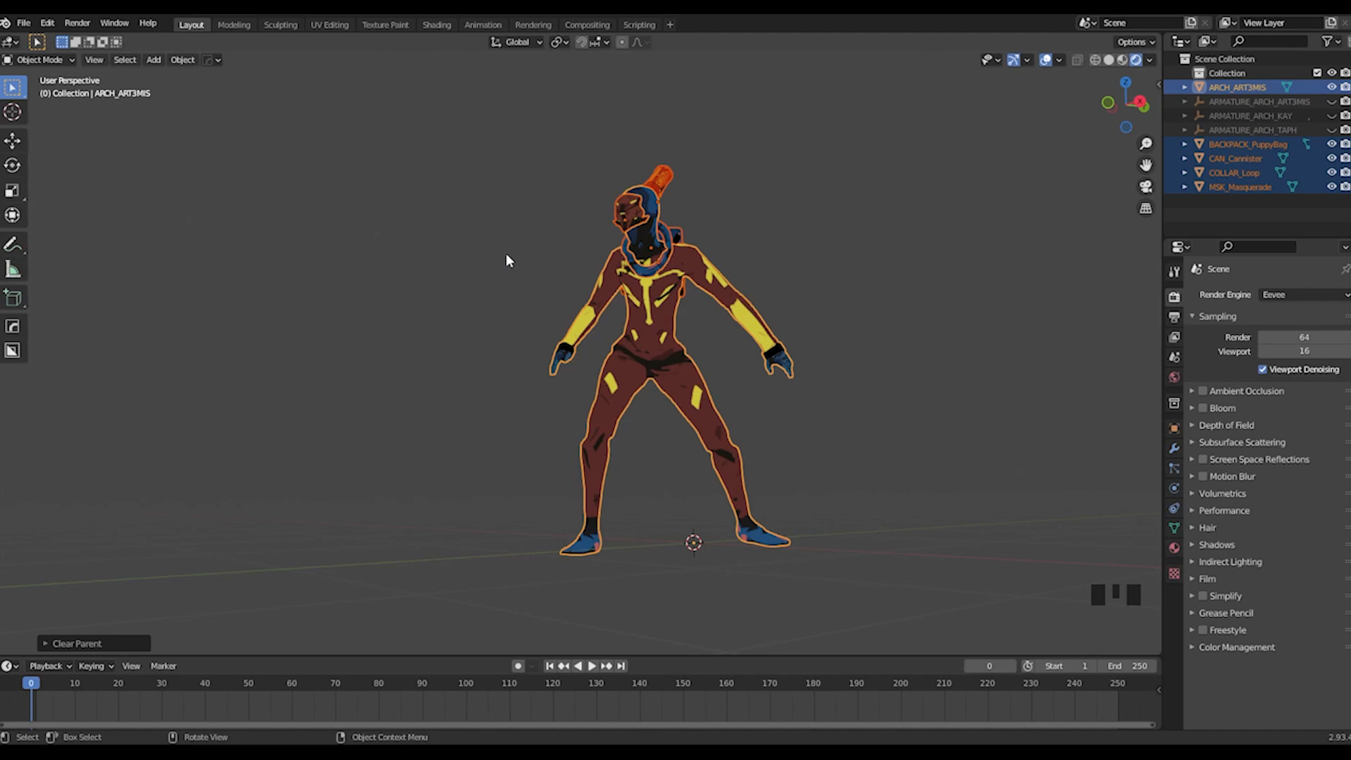
Step: Move the selected meshes into a new collection named MyCharacter
key("m")
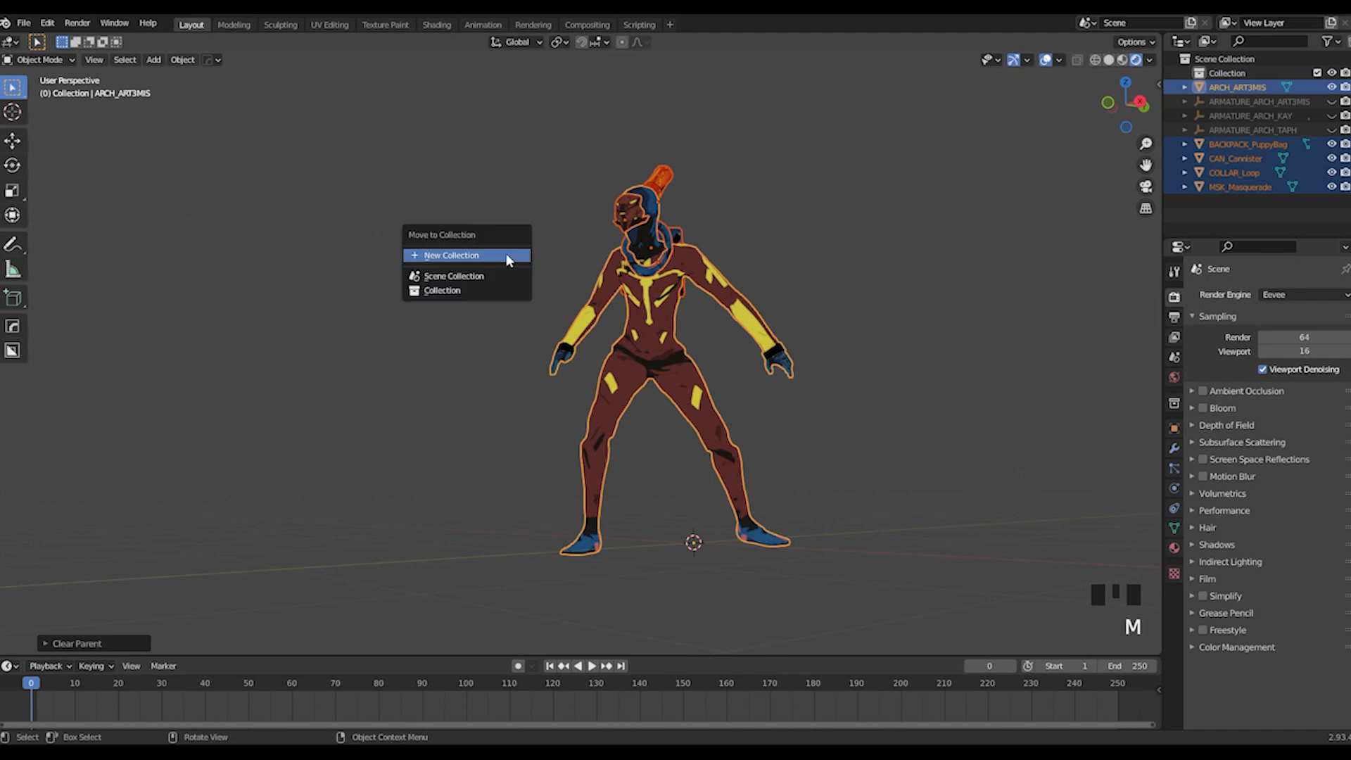
left_click(507, 256)
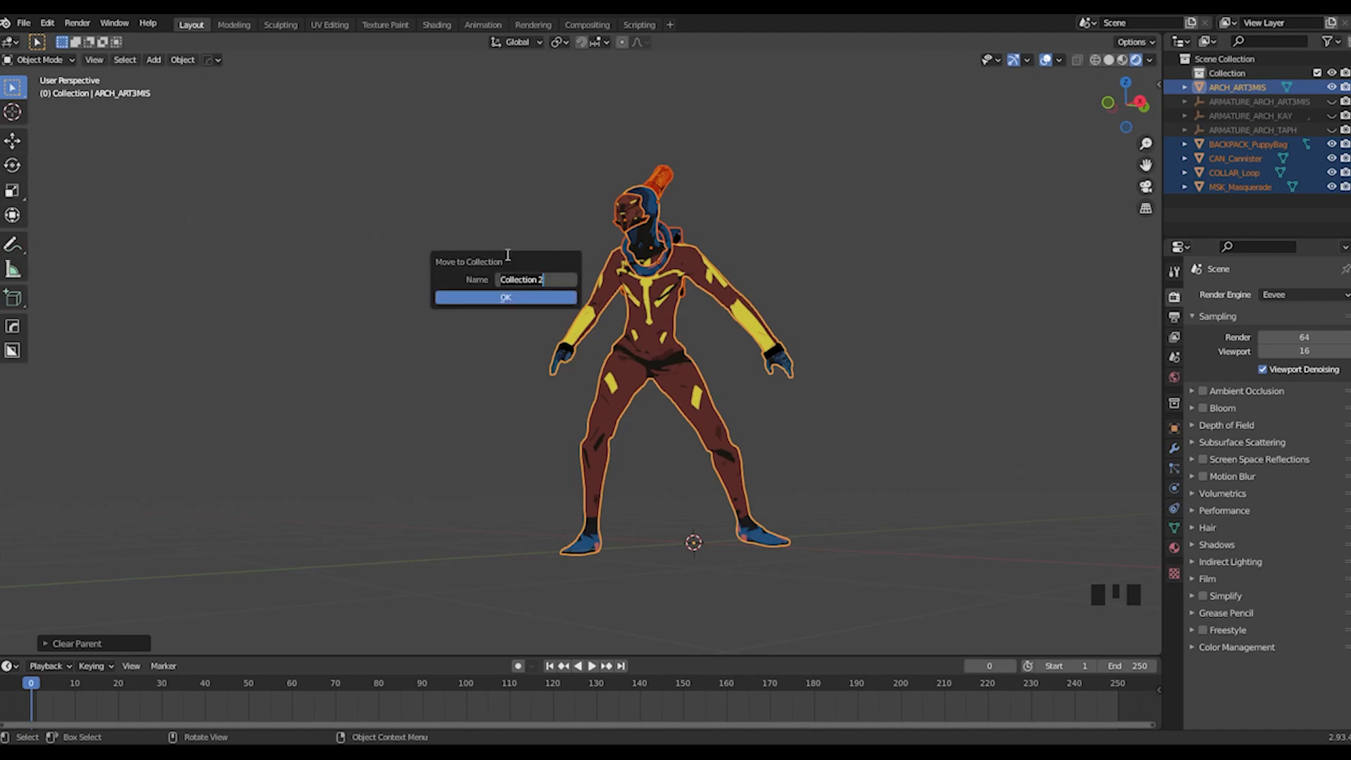
type("MyCharacter")
key("Return")
key("Return")
Step: Toggle the MyCharacter collection's visibility off and on to check what it contains
left_click(1331, 90)
left_click(1331, 90)
left_click(1331, 90)
left_click(1331, 91)
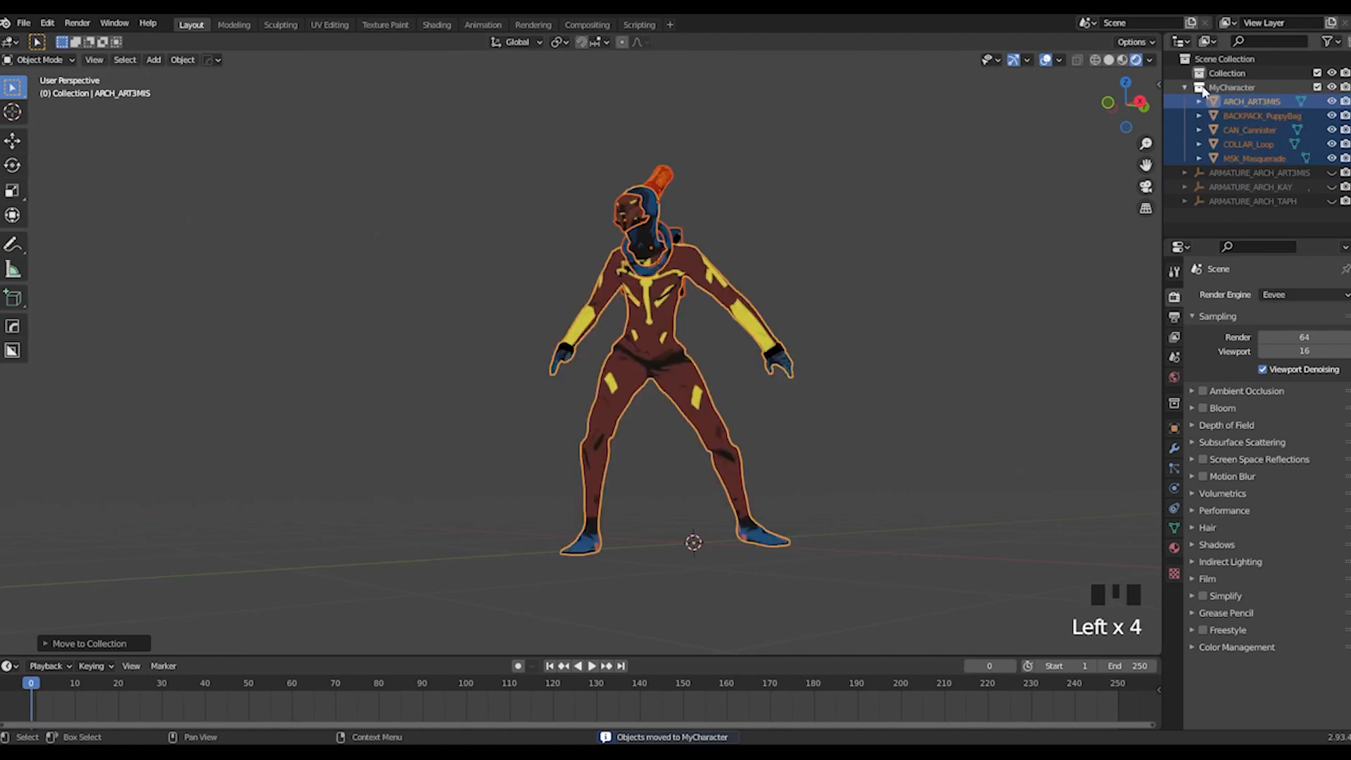
Step: Collapse the MyCharacter collection and delete the three ARMATURE_ARCH empties together with their hierarchies
left_click(1187, 84)
left_click(1239, 100)
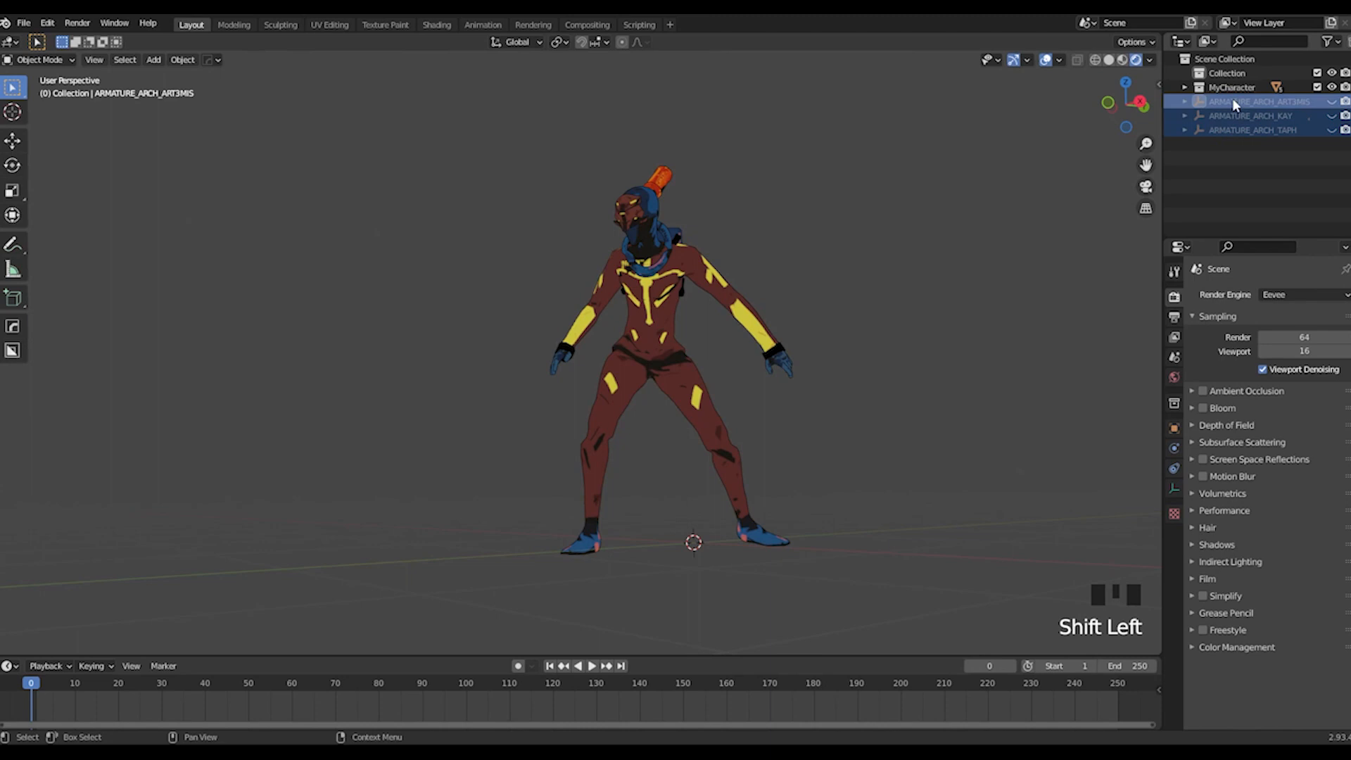
right_click(1233, 103)
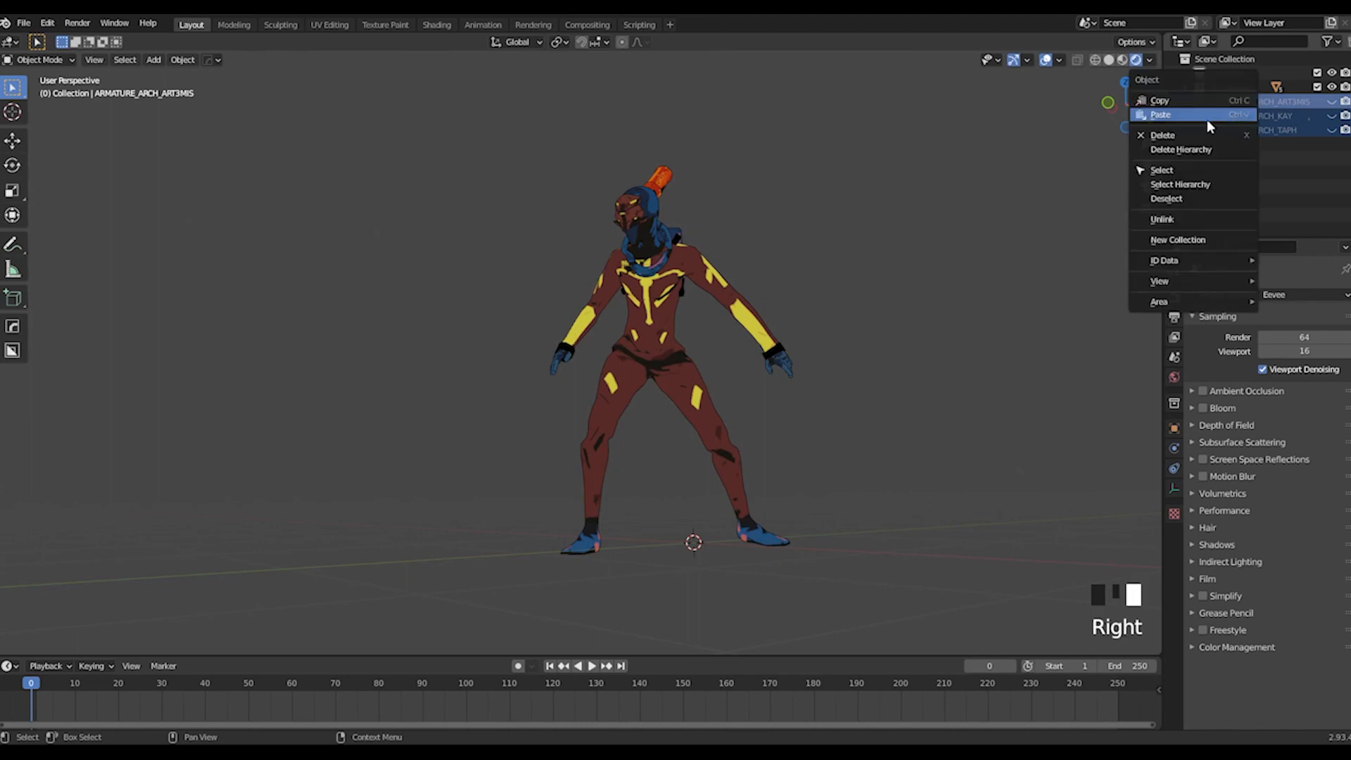
left_click(1183, 150)
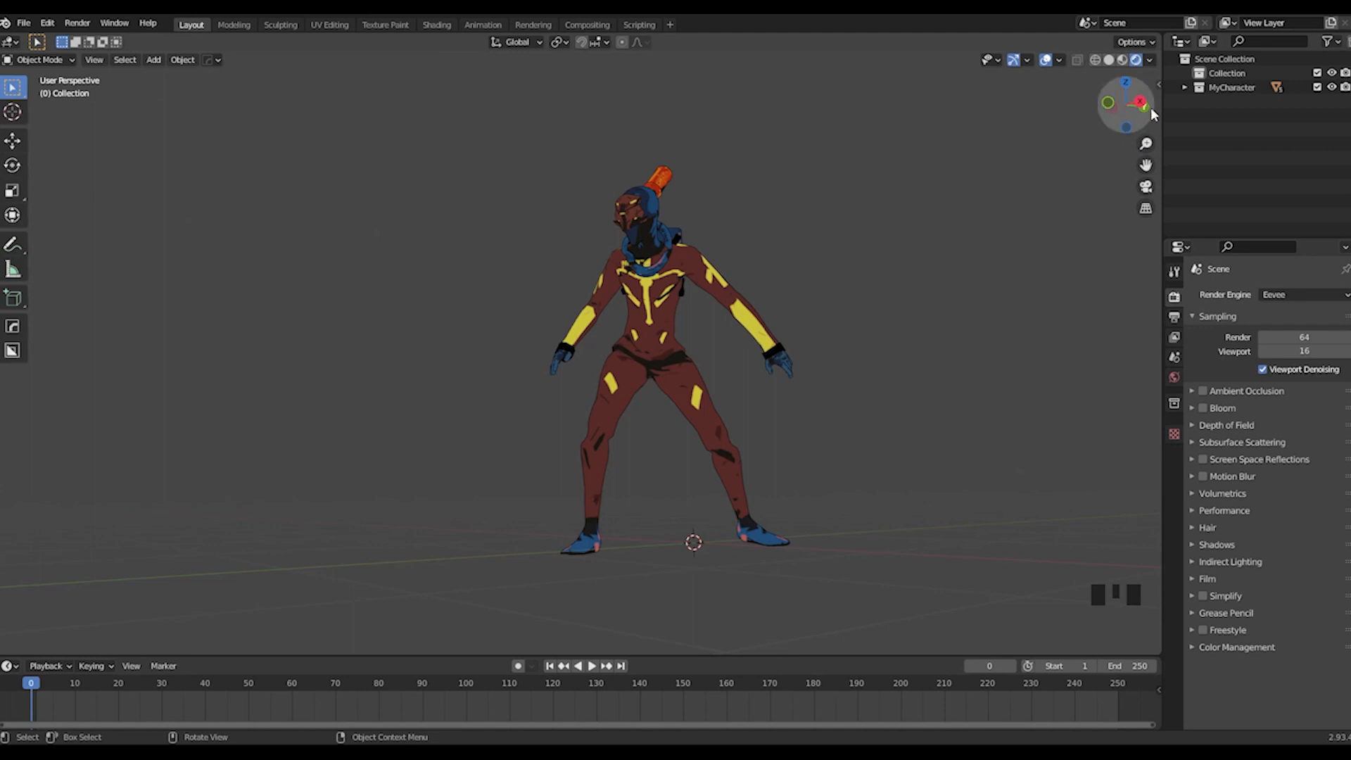
Step: Expand the MyCharacter collection and examine the T-posed character
left_click(1185, 87)
middle_click_drag(1101, 124, 619, 278)
middle_click_drag(706, 255, 651, 345)
scroll(727, 268, "up", 4)
scroll(706, 276, "down", 2)
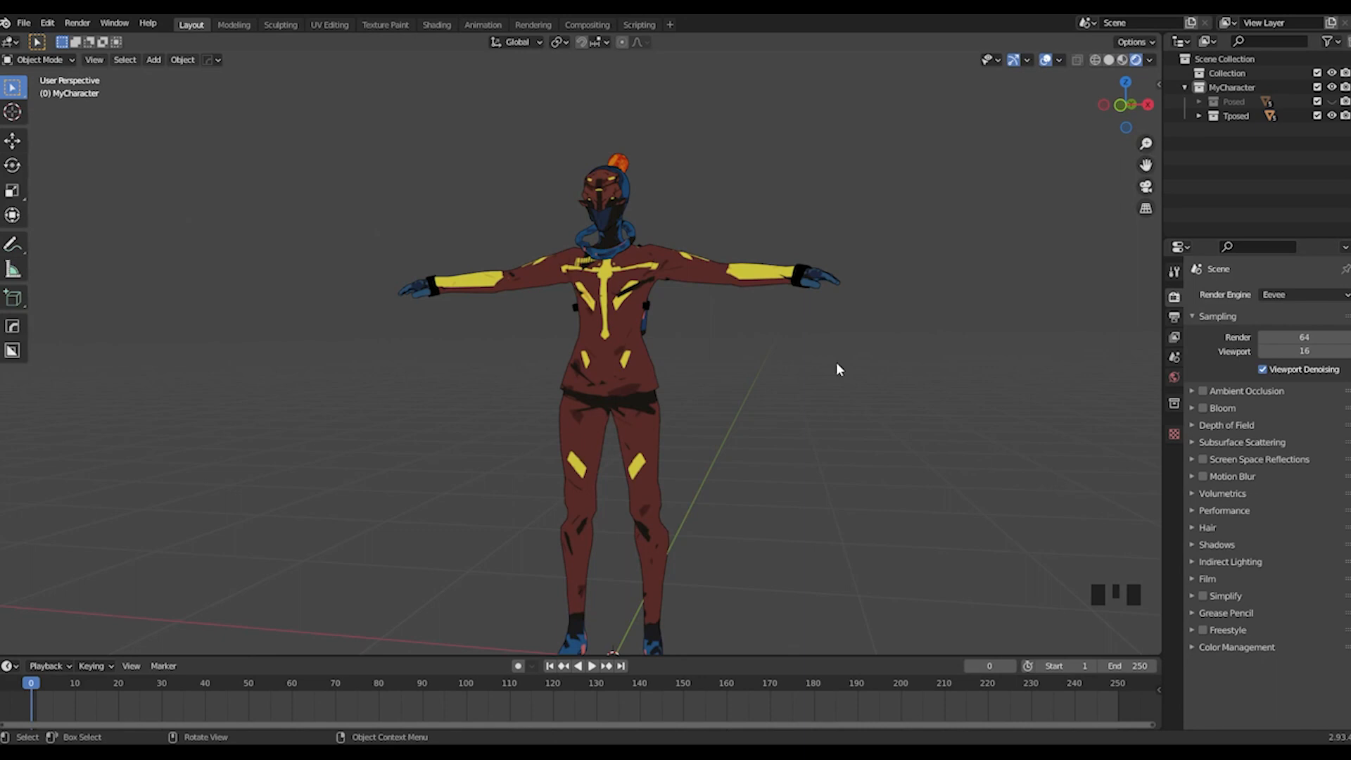
middle_click_drag(834, 361, 752, 361)
scroll(688, 366, "down", 2)
left_click_drag(378, 131, 803, 521)
left_click(880, 446)
left_click_drag(414, 151, 786, 507)
left_click(715, 459)
middle_click_drag(715, 459, 897, 468)
middle_click_drag(774, 468, 580, 429)
left_click(566, 422)
middle_click_drag(783, 474, 479, 166)
left_click(711, 367)
Step: Box-select all the T-posed character meshes and start an FBX export
left_click_drag(469, 122, 749, 457)
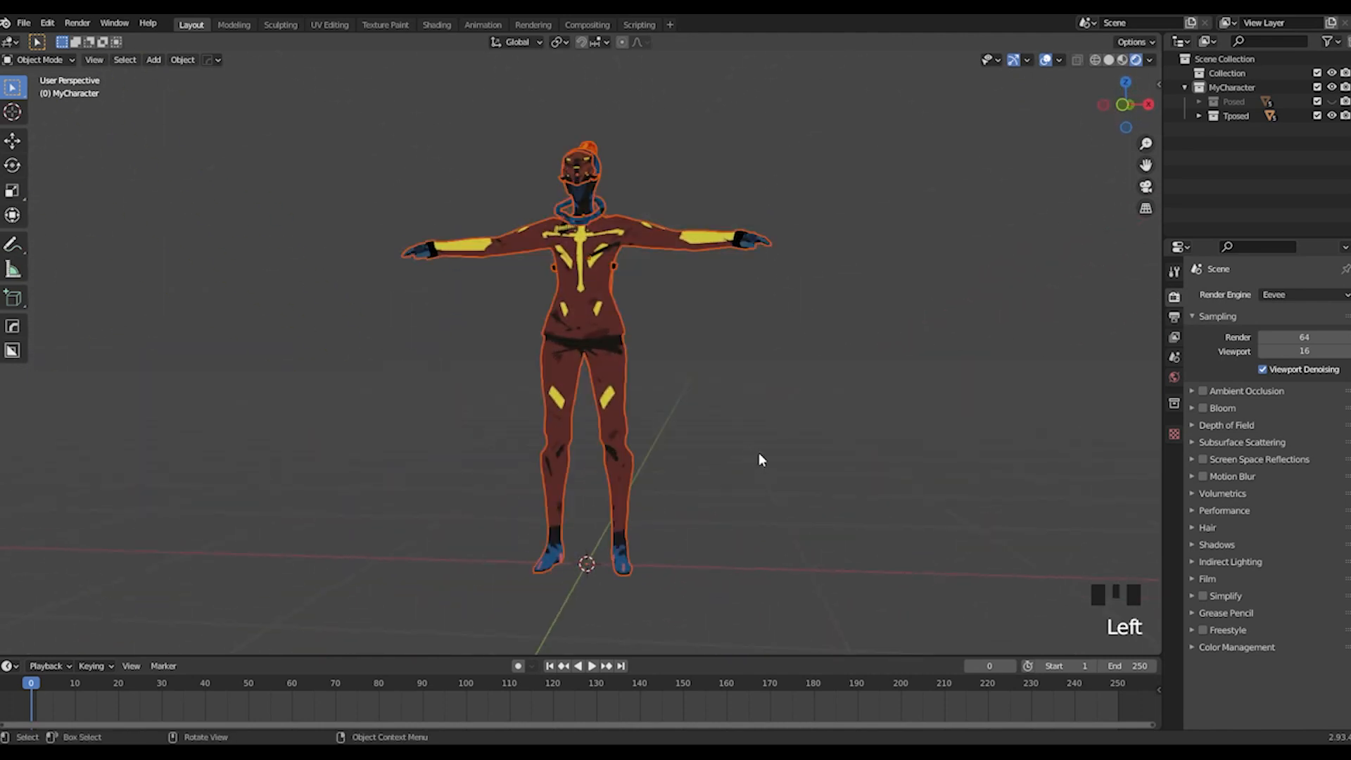
left_click(24, 23)
mouse_move(58, 228)
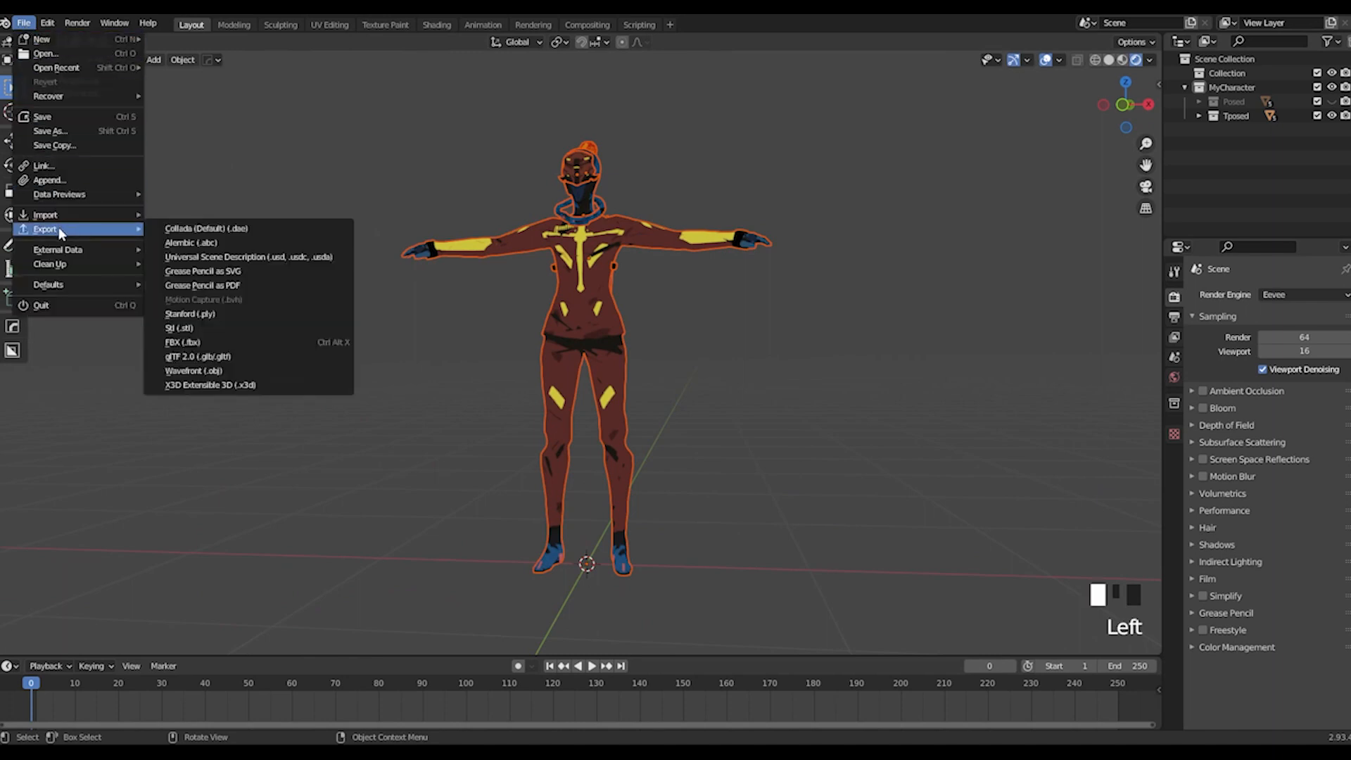
left_click(194, 342)
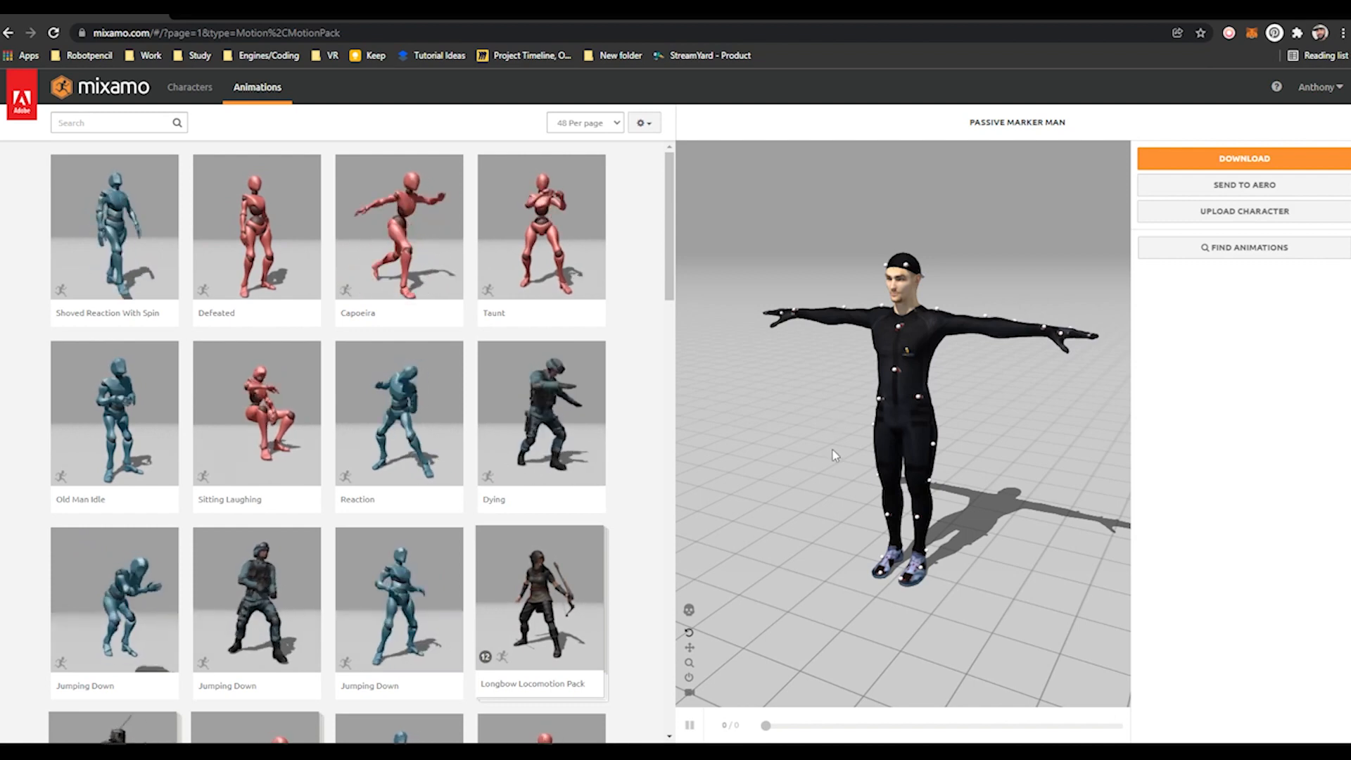
Step: Switch to Mixamo and preview the Shoved Reaction With Spin, Defeated and Taunt animations on the default character, reloading the page before Taunt
scroll(552, 293, "down", 2)
scroll(552, 292, "up", 2)
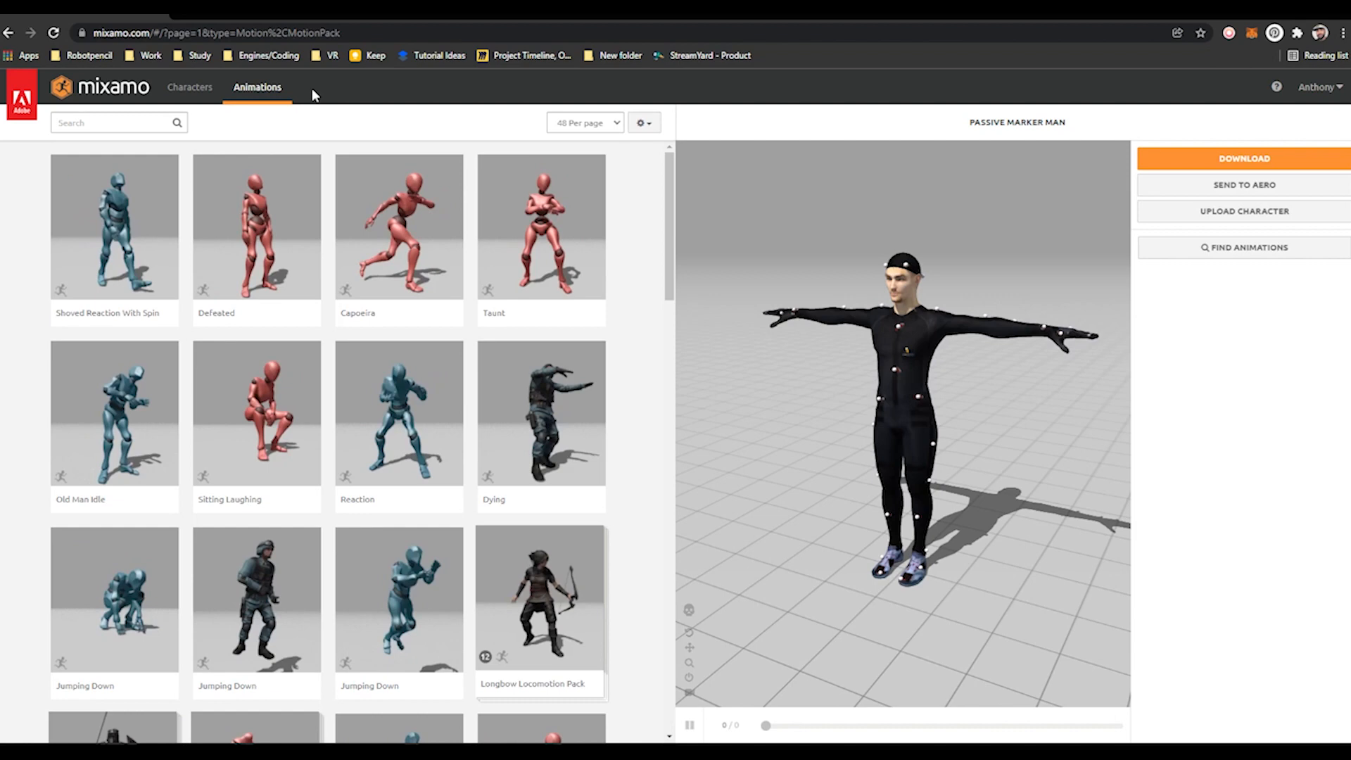
left_click(114, 225)
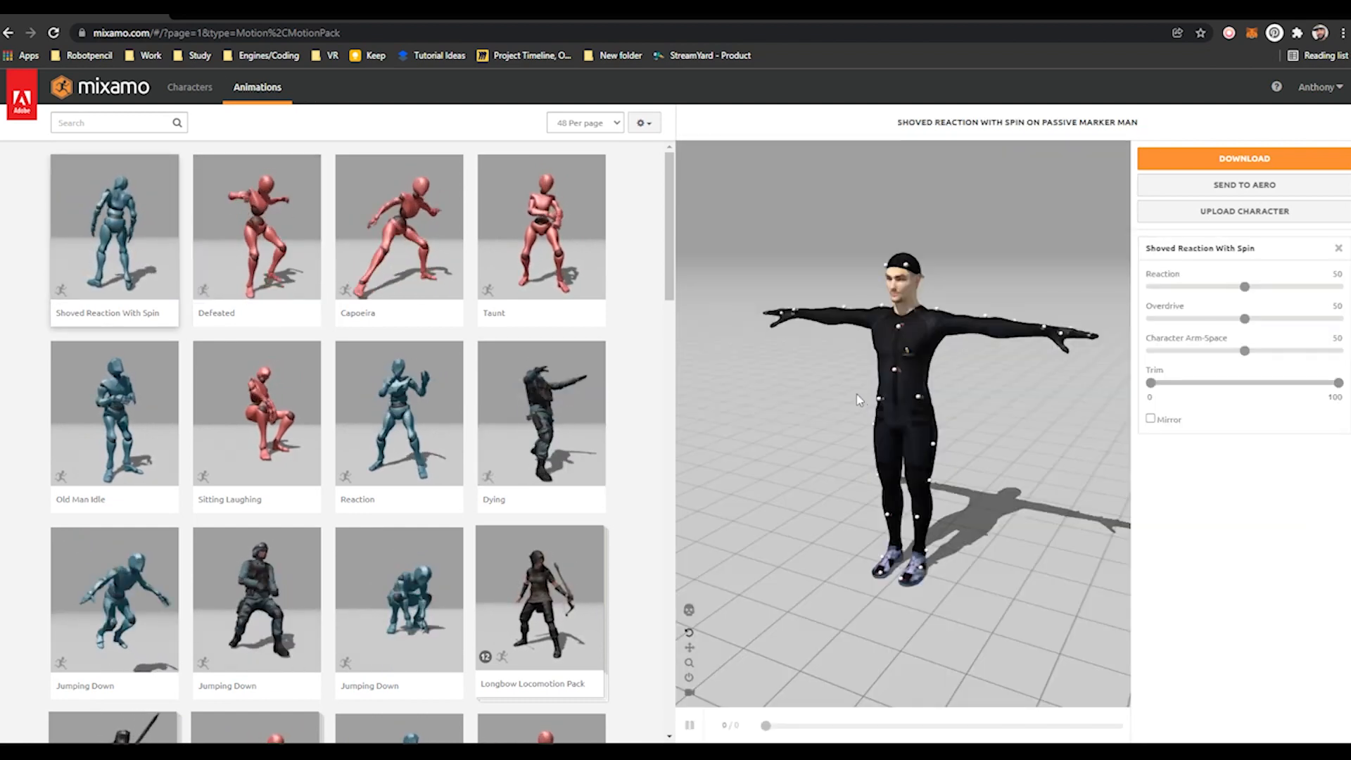
left_click(281, 232)
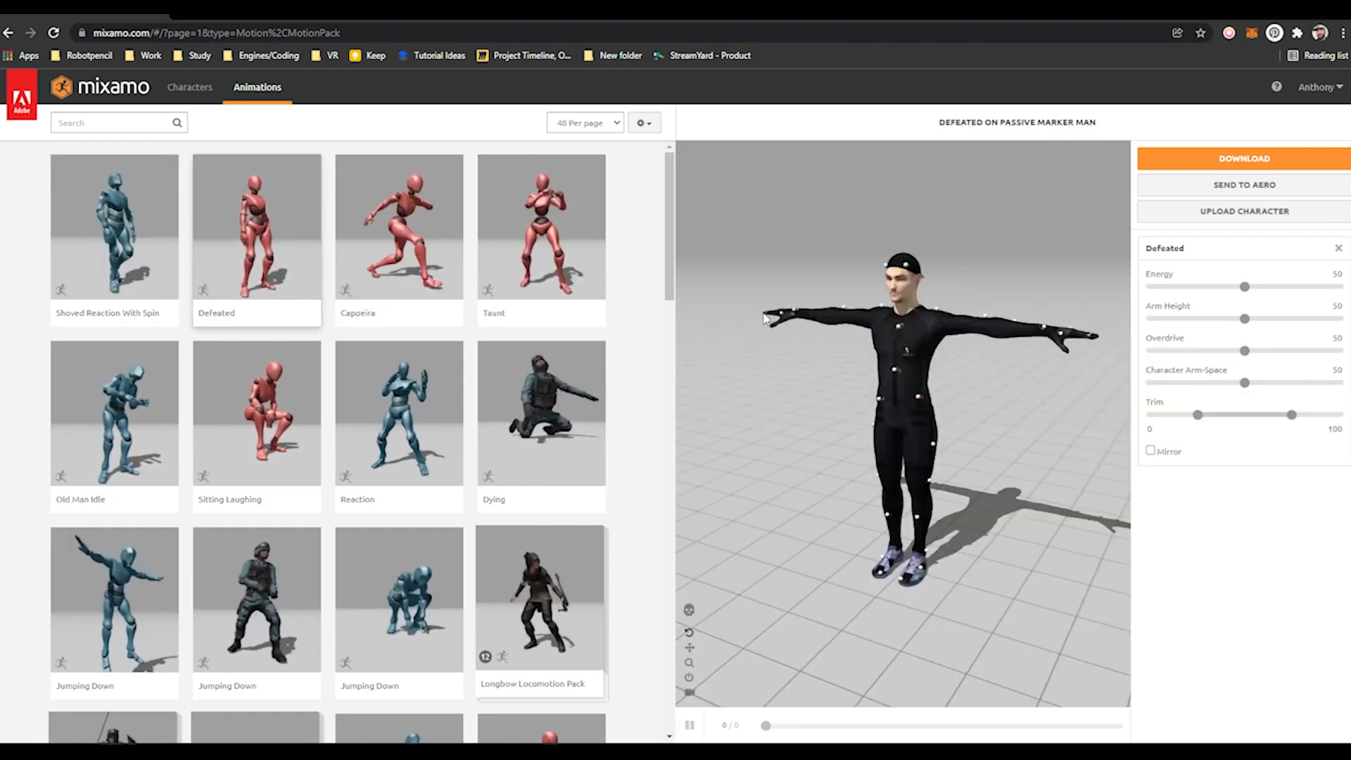
left_click(53, 33)
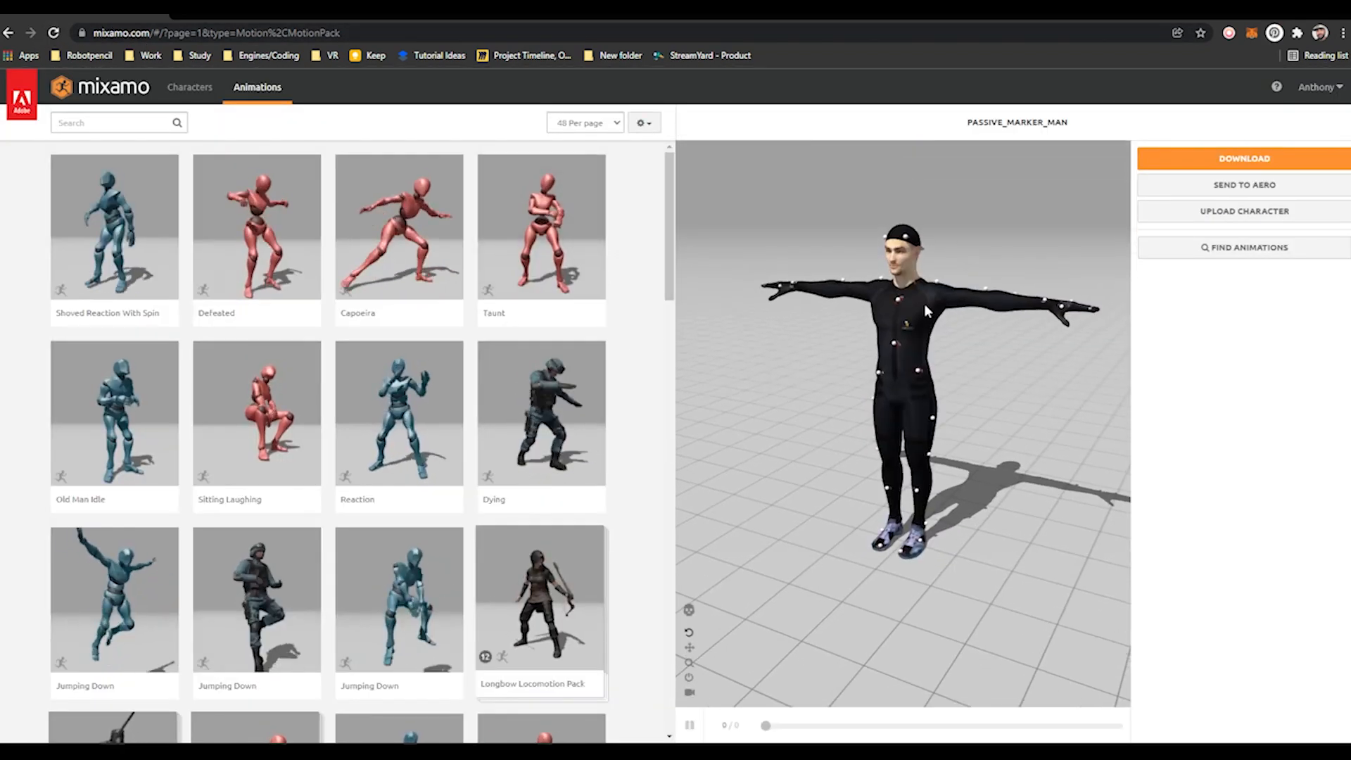
left_click(569, 221)
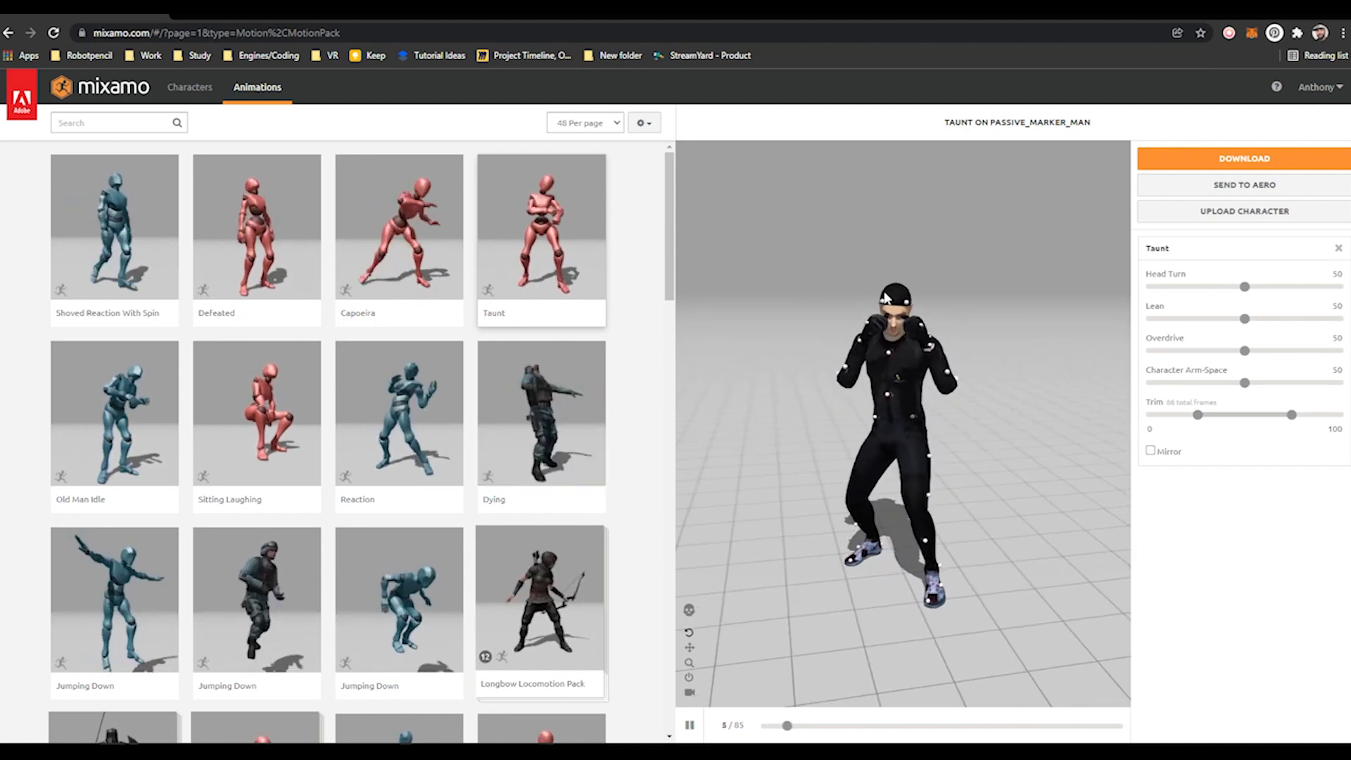
Step: Upload the T-posed character file to Mixamo and accept its front-facing orientation in the Auto-Rigger
left_click(1231, 221)
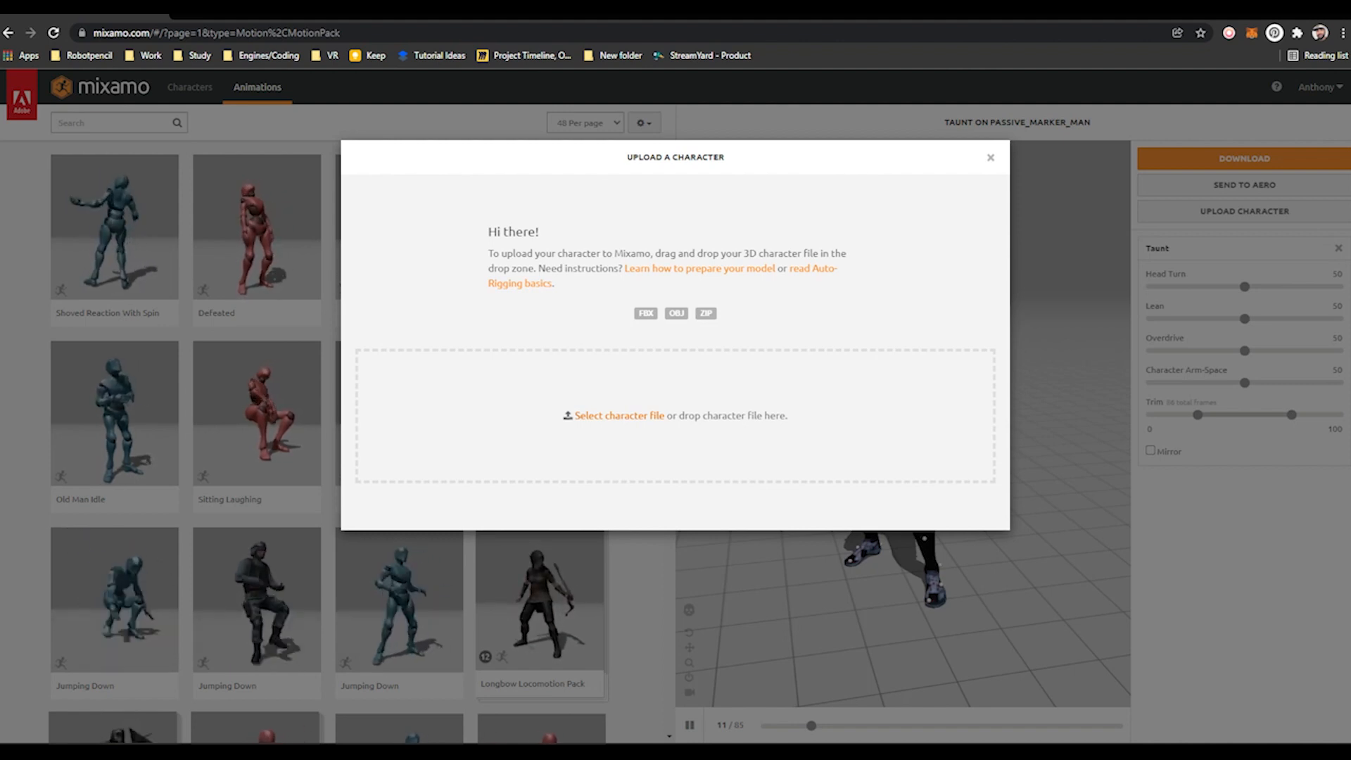
left_click(638, 676)
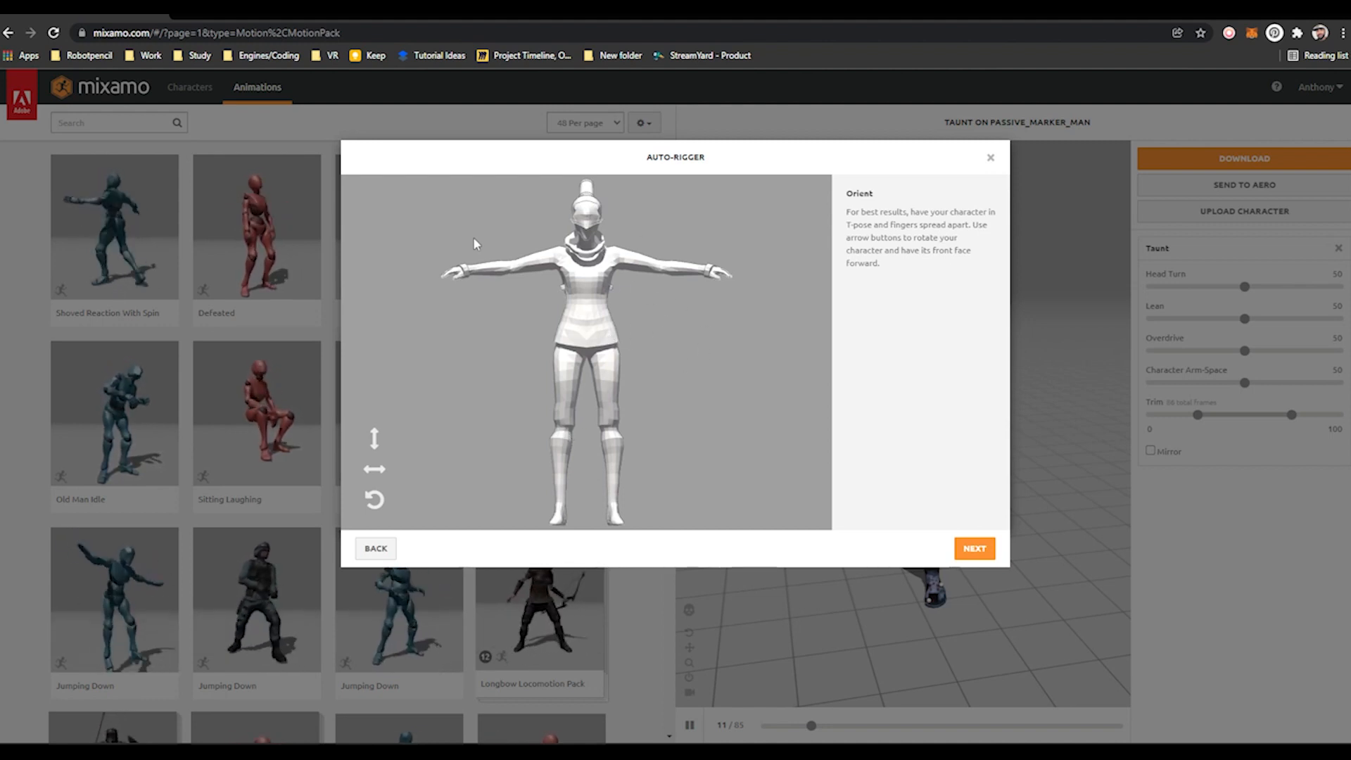
left_click(966, 547)
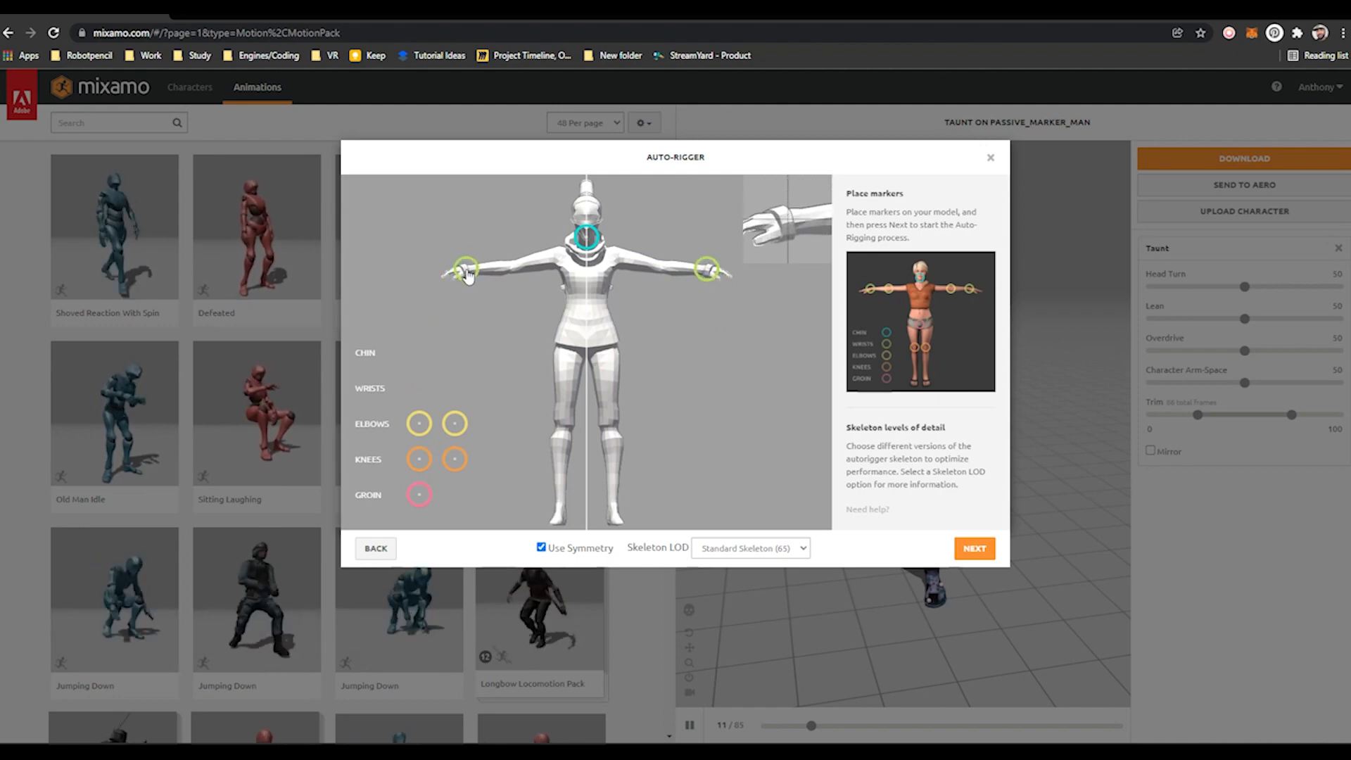
Step: Place the Auto-Rigger's elbow, knee and groin markers on the character with symmetry on
left_click_drag(418, 426, 440, 417)
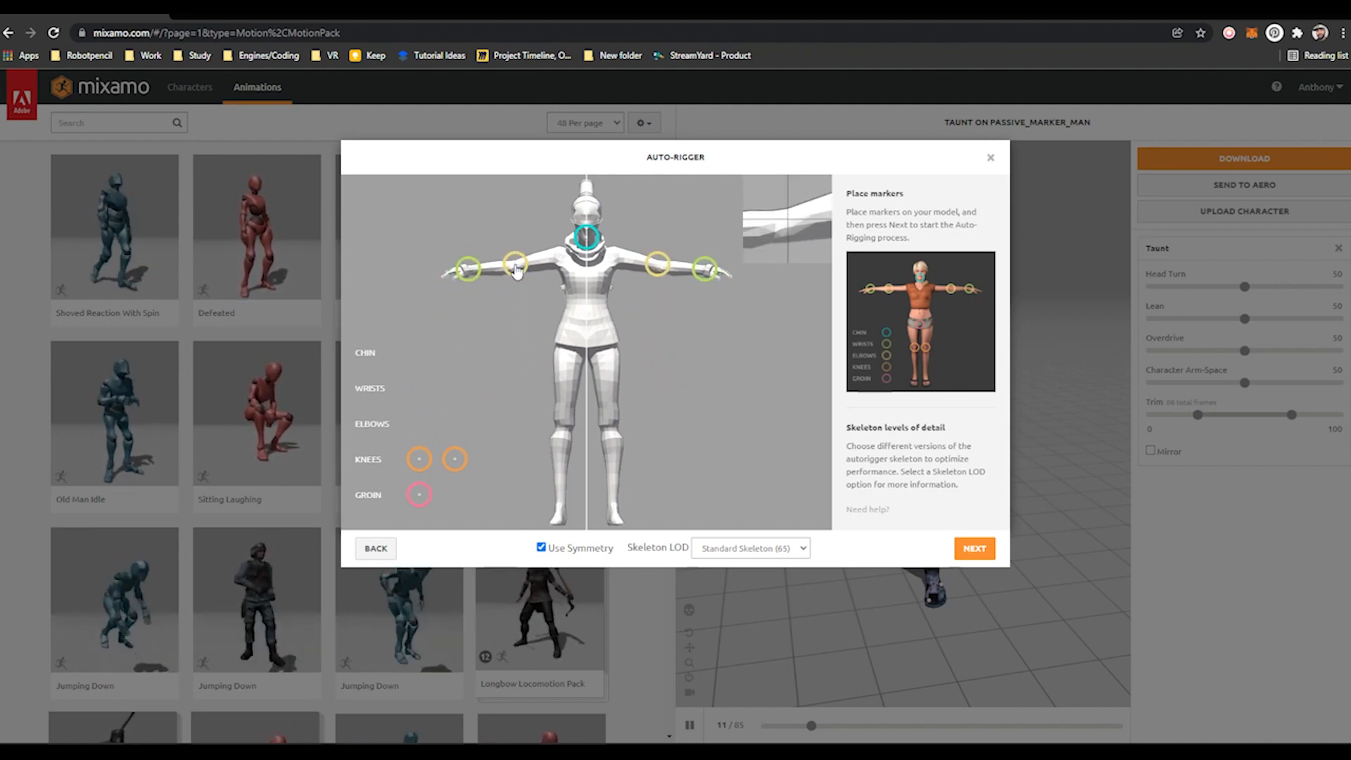
left_click_drag(514, 269, 514, 267)
mouse_move(421, 466)
left_mouse_down()
mouse_move(551, 454)
mouse_move(564, 435)
left_mouse_up()
mouse_move(418, 496)
left_mouse_down()
mouse_move(596, 370)
mouse_move(590, 359)
left_mouse_up()
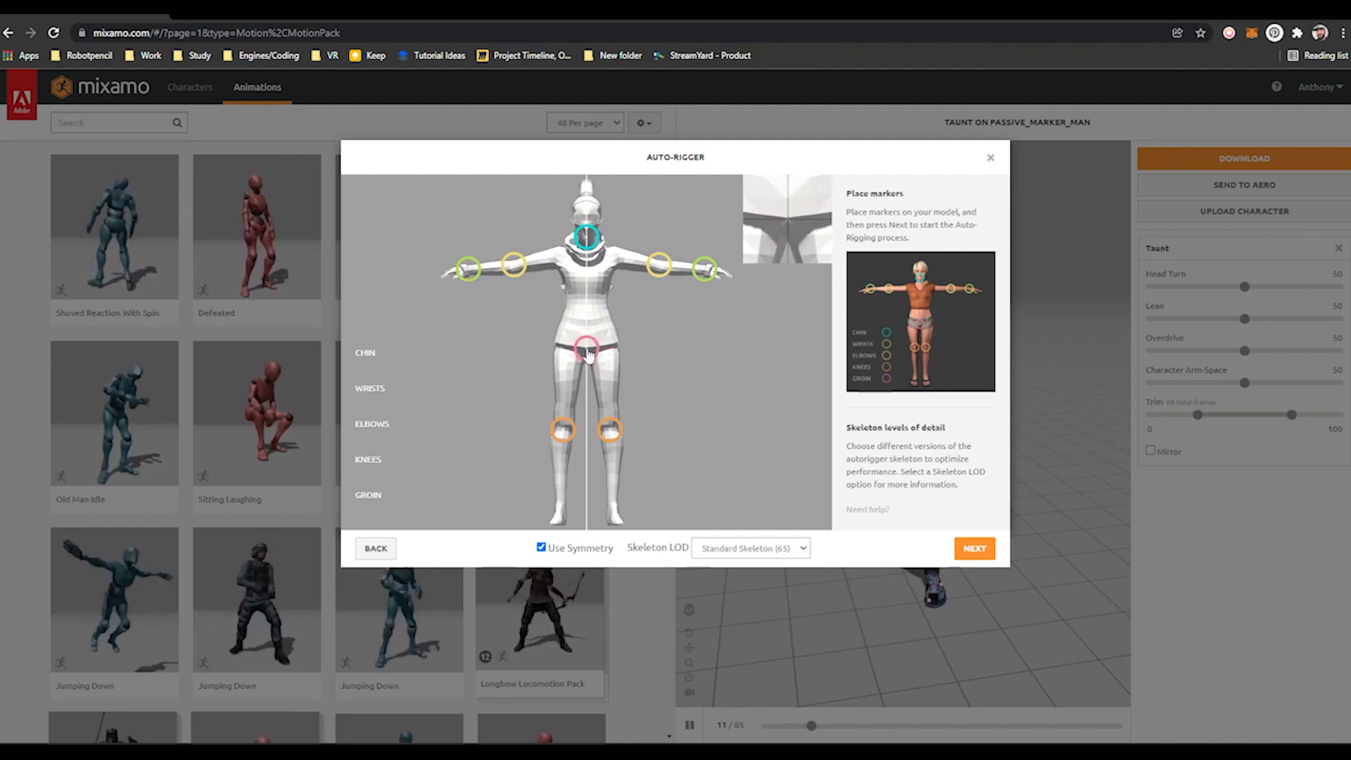
Step: Finish the groin marker, run the Auto-Rigger with the Standard Skeleton (65), and accept the rigged result as the new character
left_click_drag(590, 356, 589, 356)
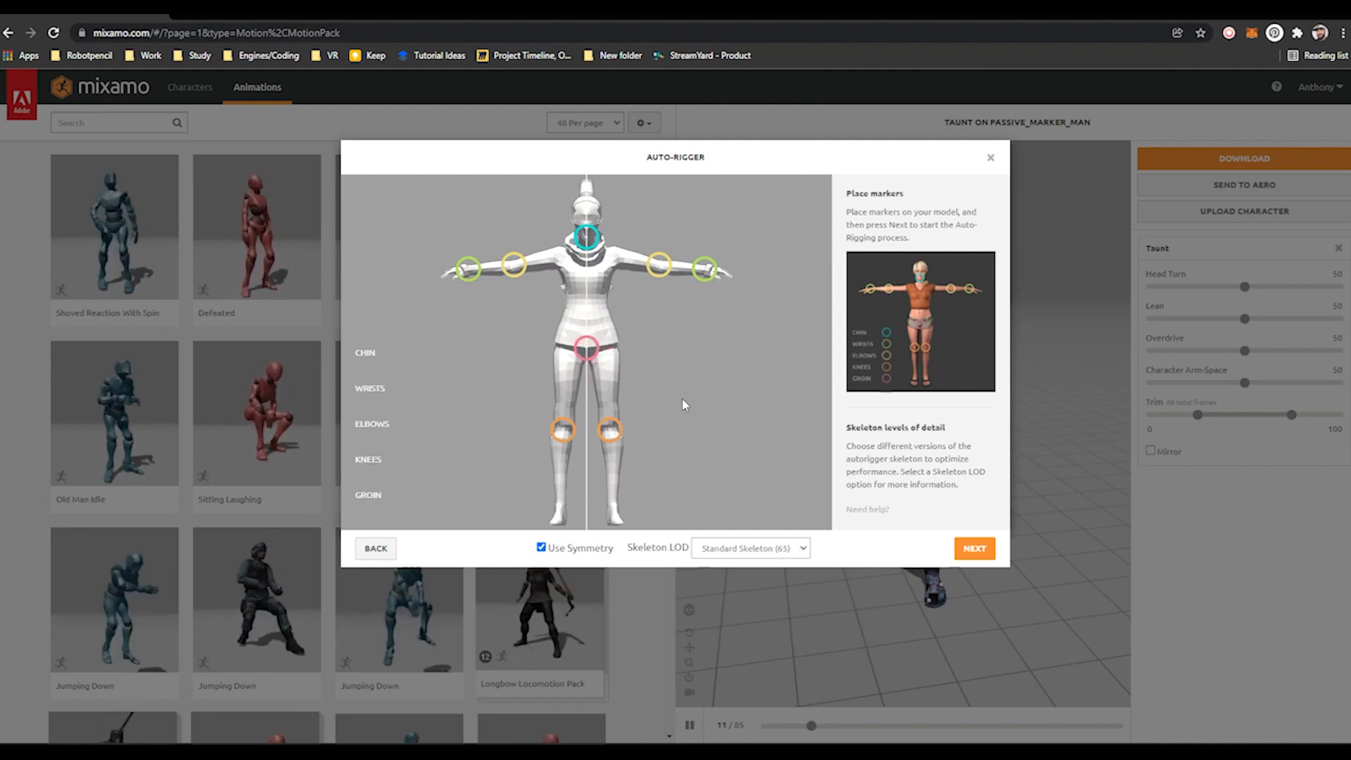
left_click(982, 555)
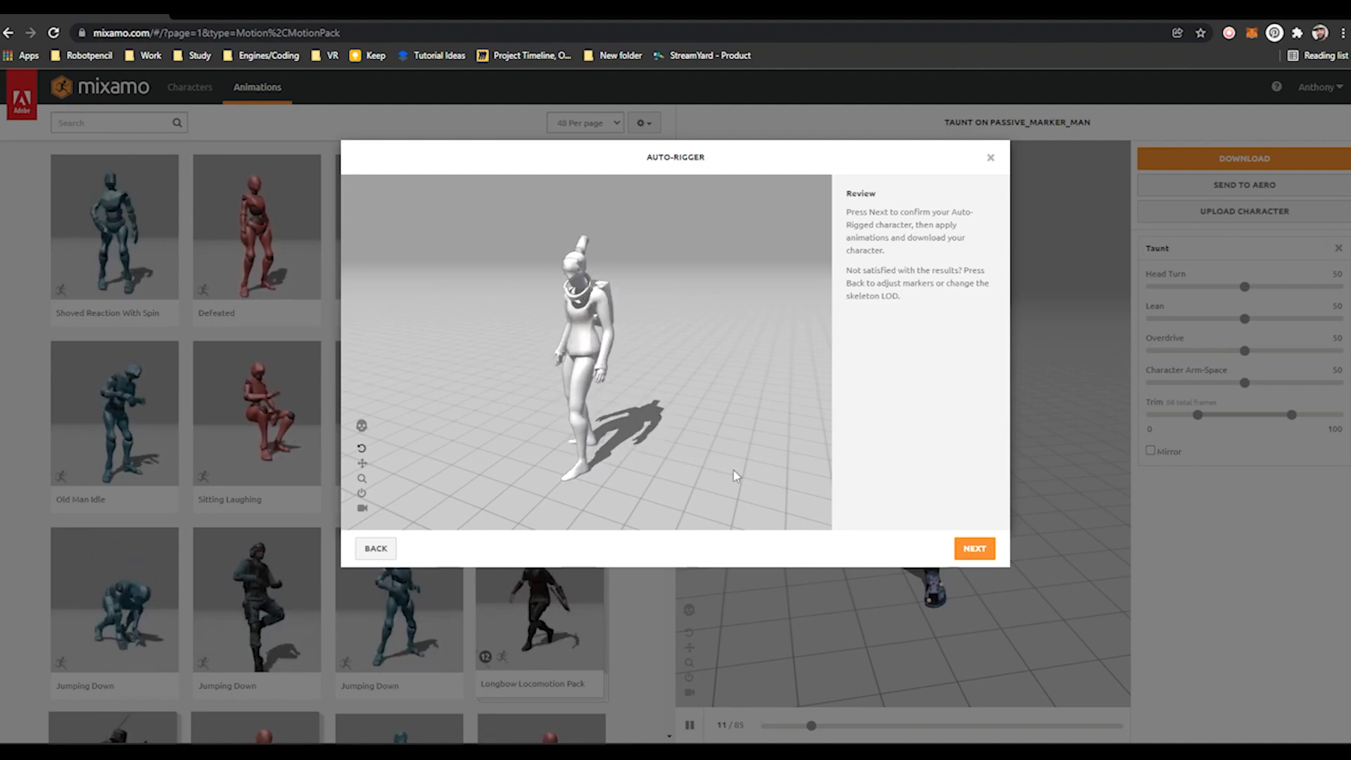
left_click(978, 550)
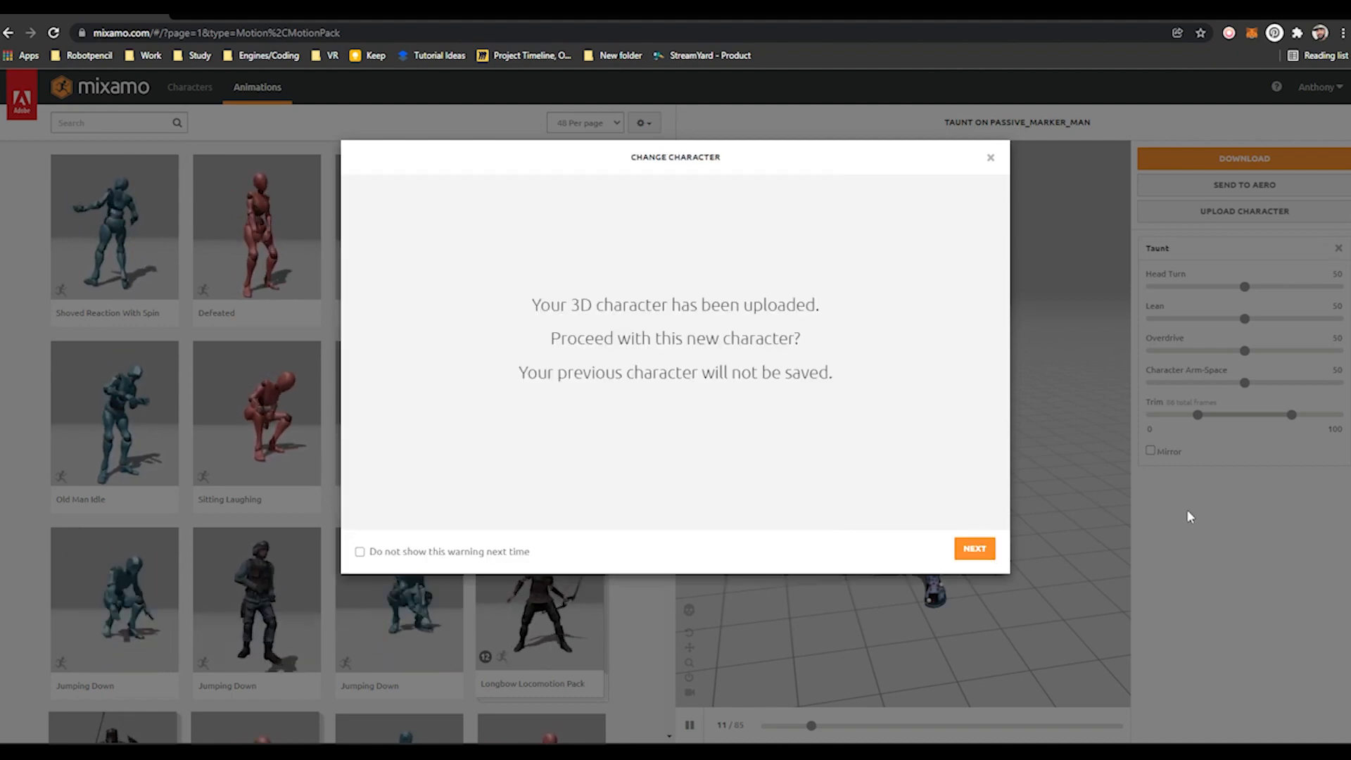
left_click(982, 552)
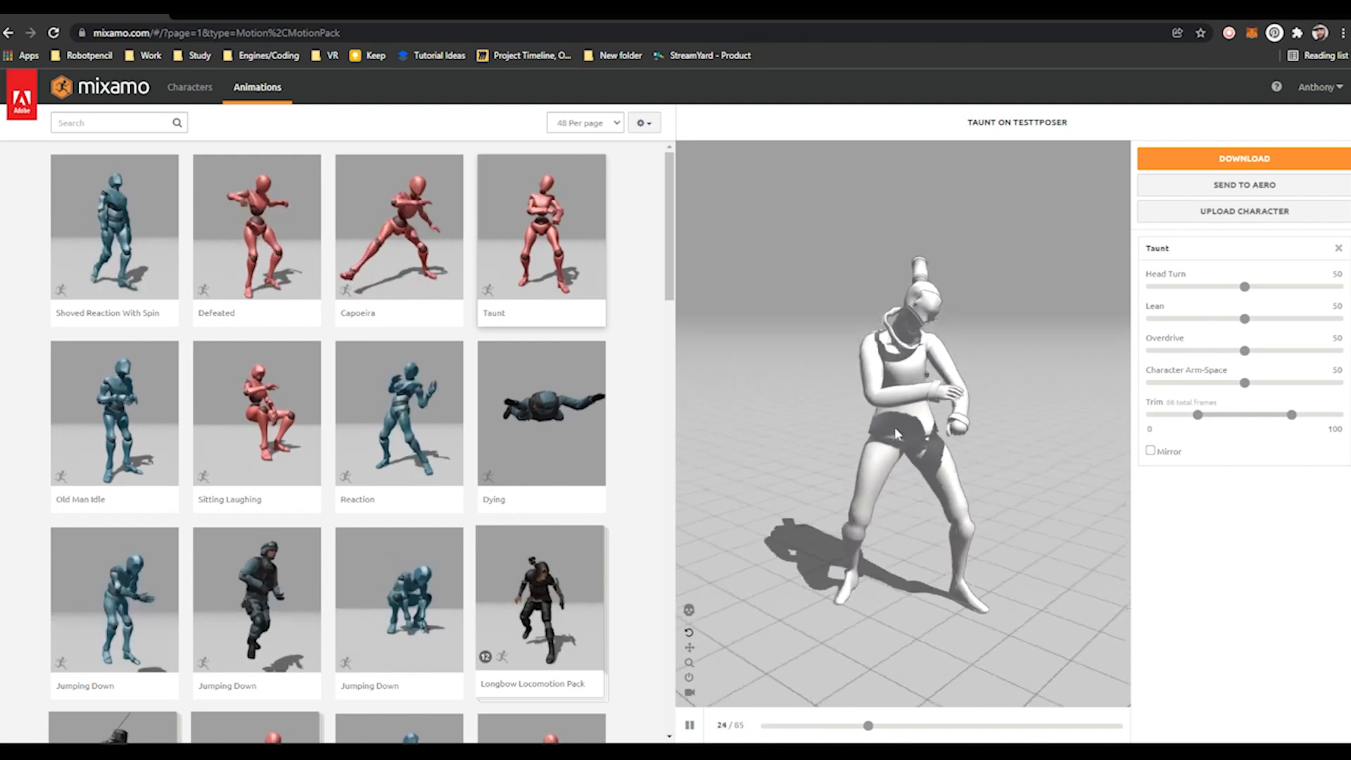
Step: Preview the Jumping Down, Sword And Shield Pack and Female Dynamic Pose animations on the rigged character
scroll(535, 478, "down", 3)
left_click(409, 408)
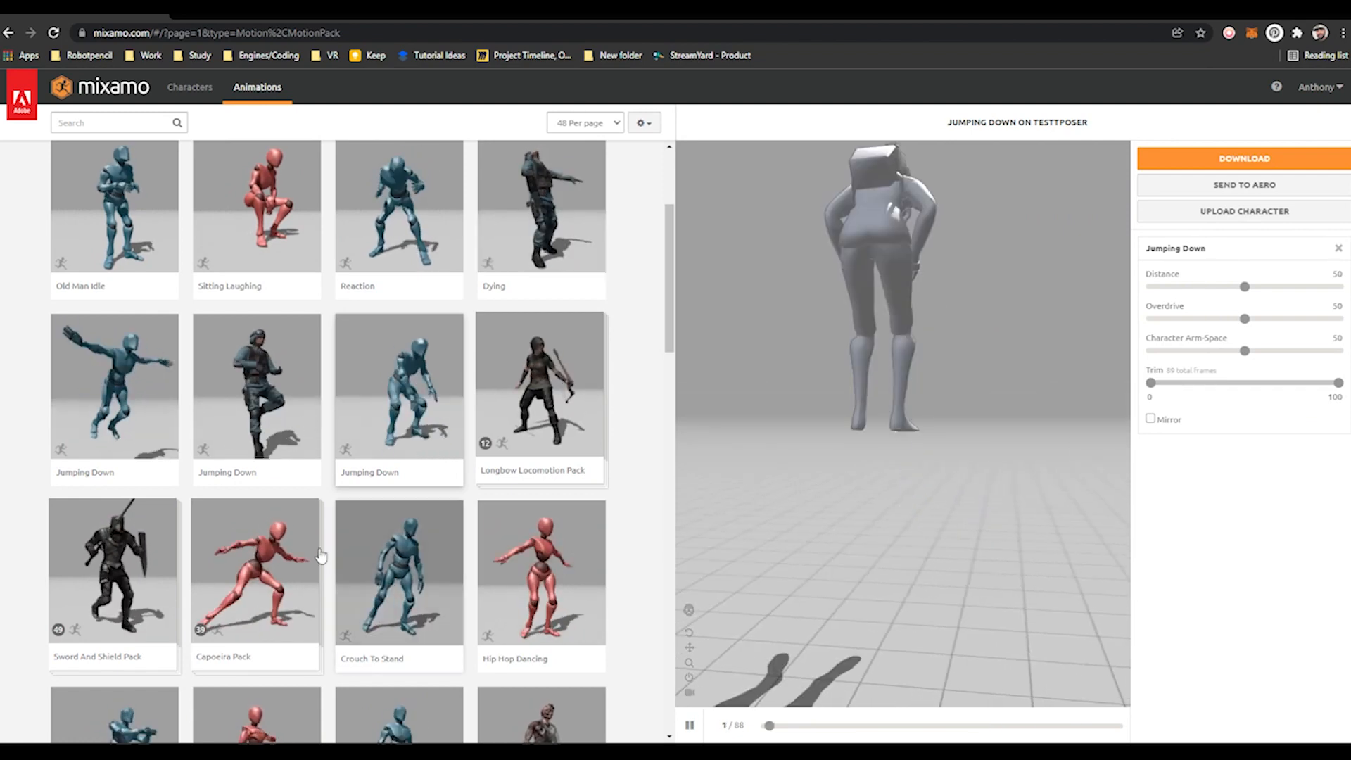
left_click(132, 572)
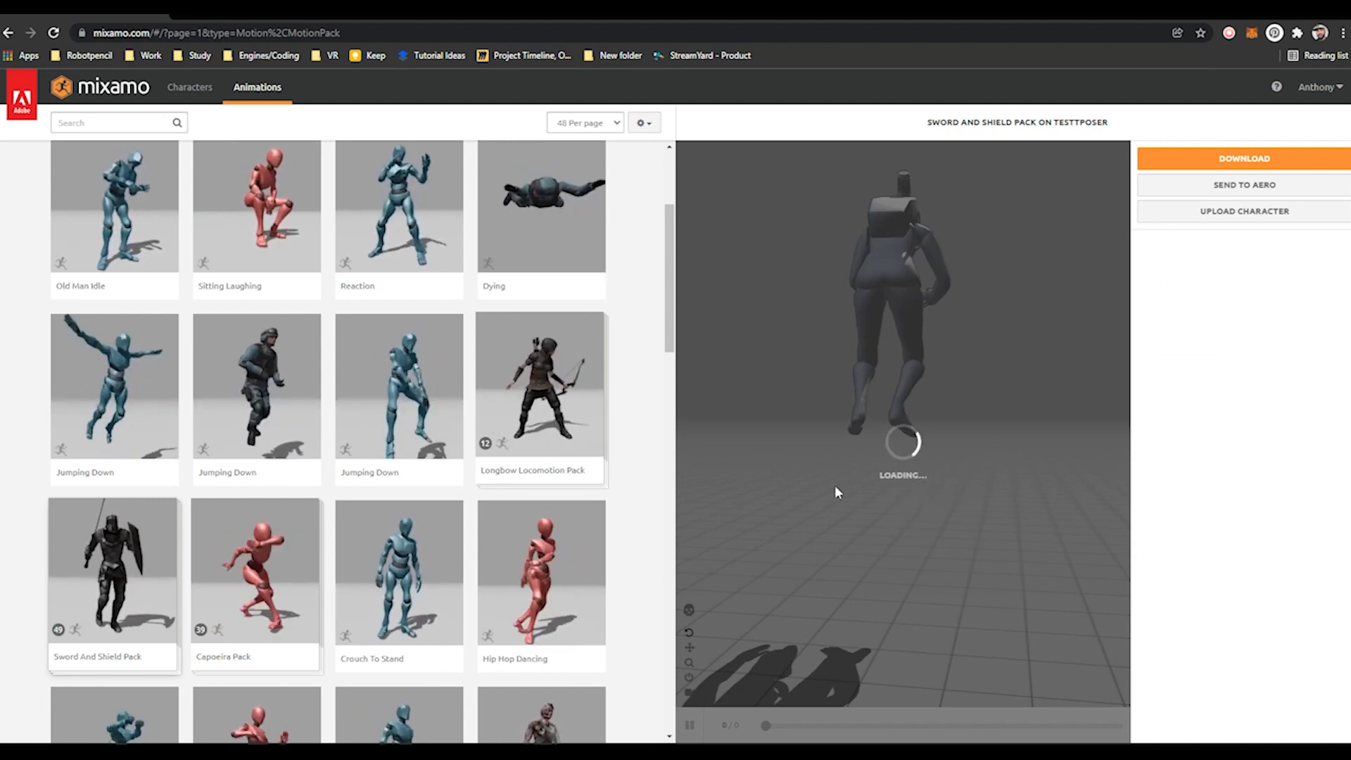
scroll(260, 561, "down", 5)
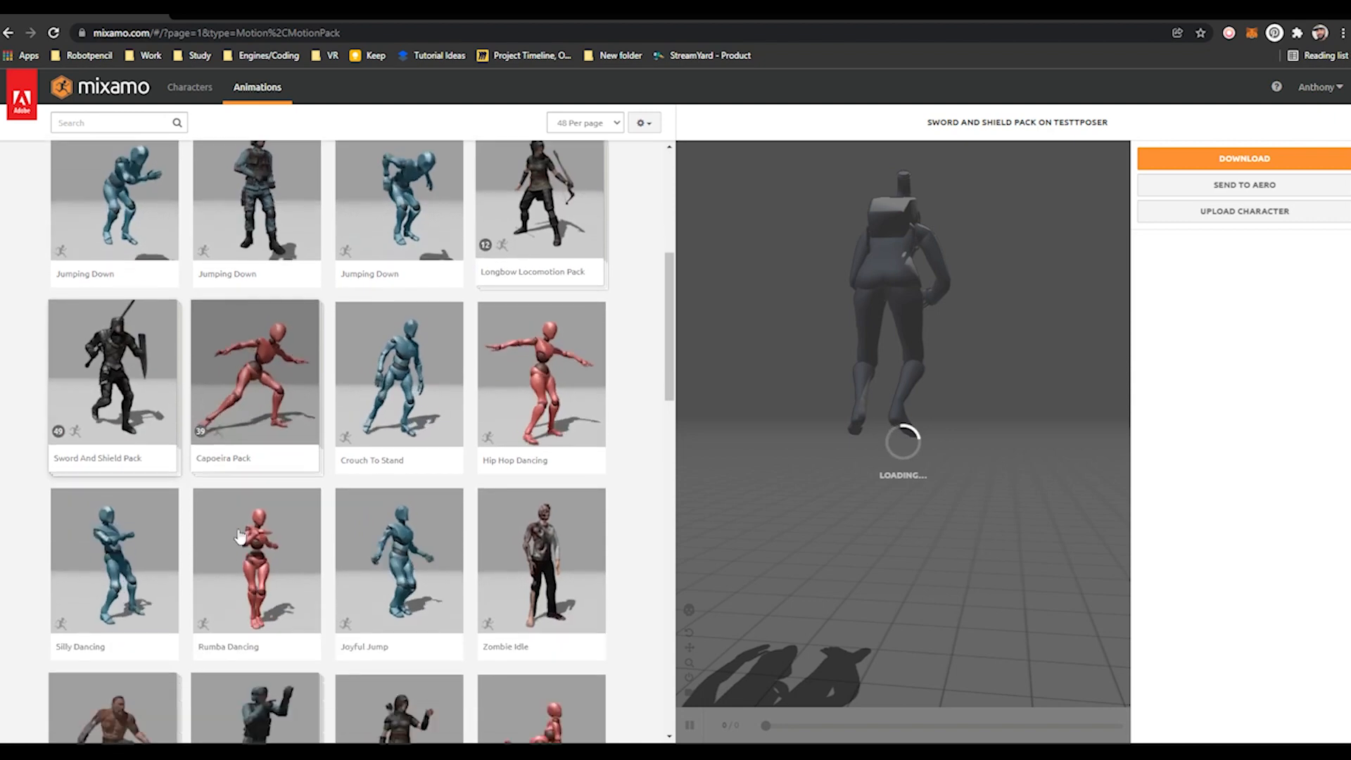
scroll(275, 549, "down", 2)
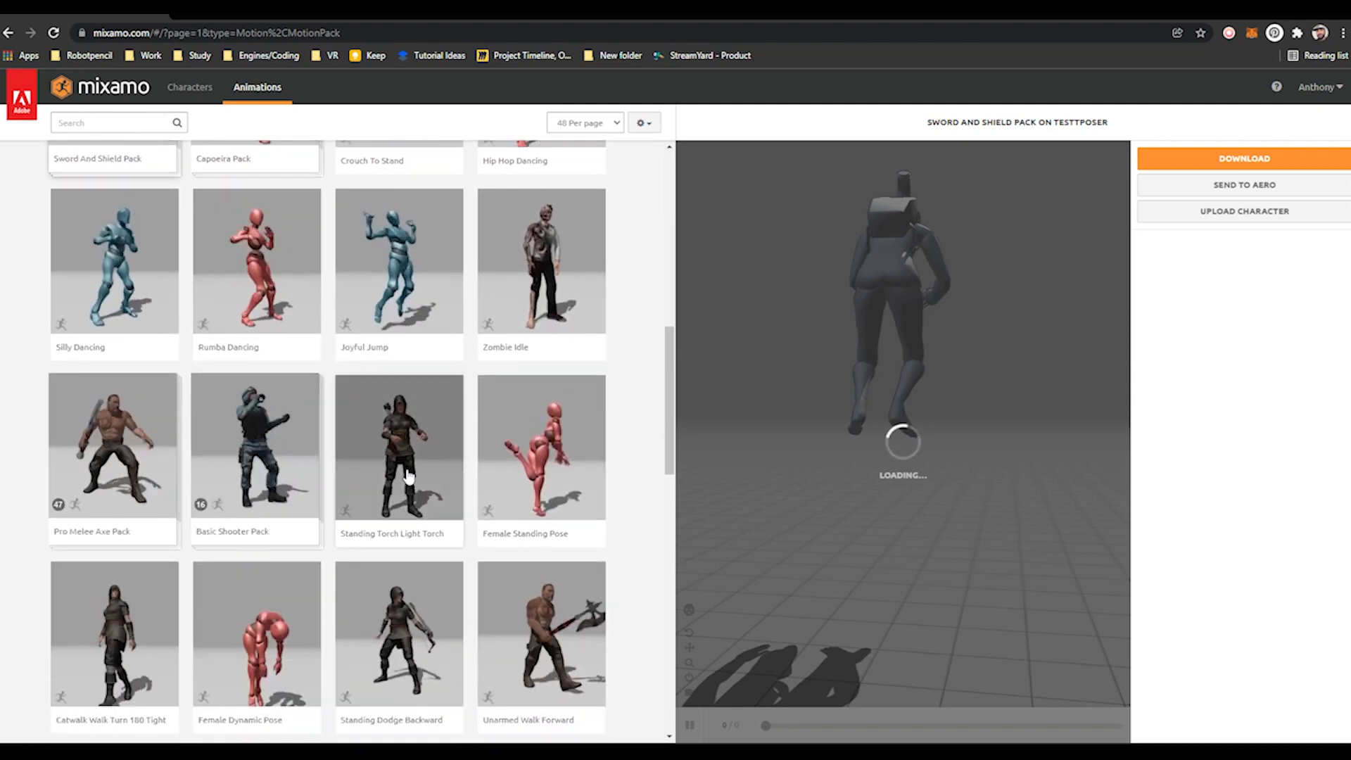
scroll(418, 474, "down", 1)
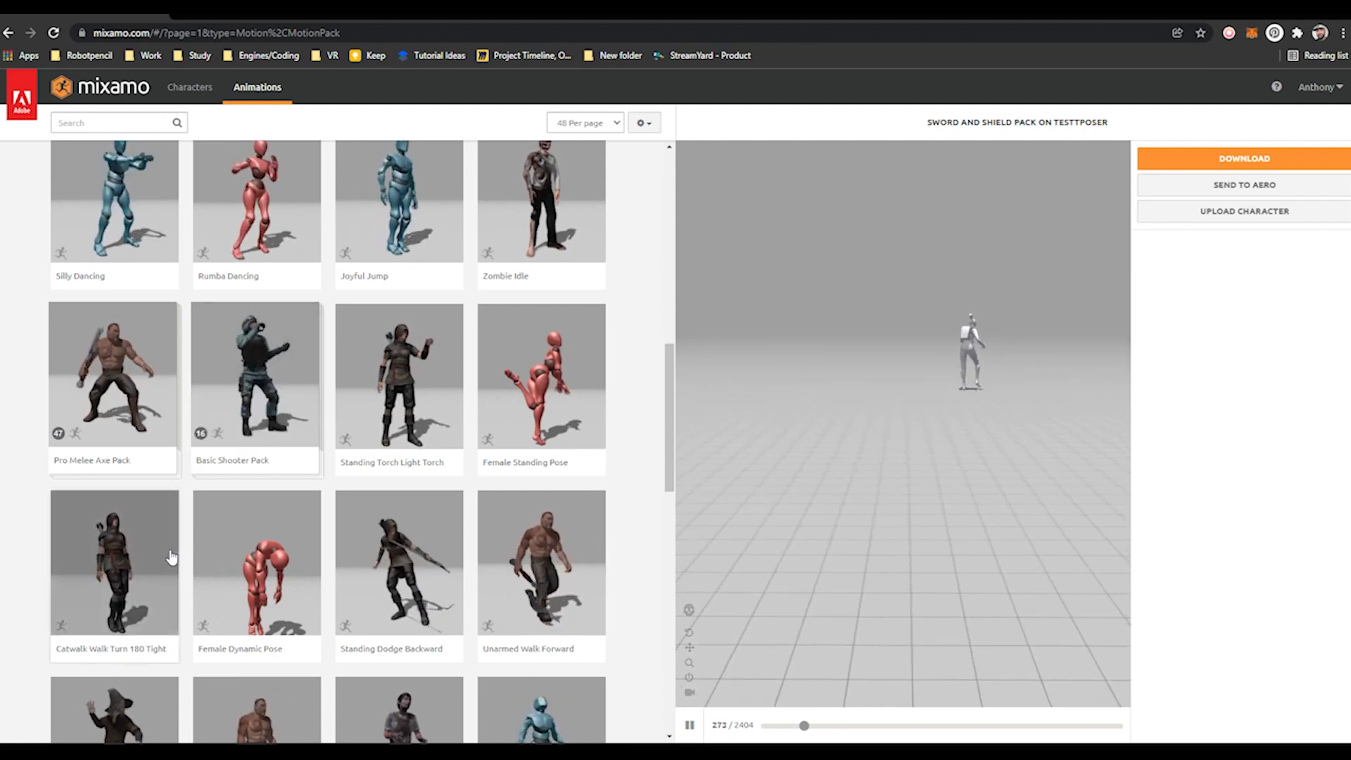
left_click(323, 579)
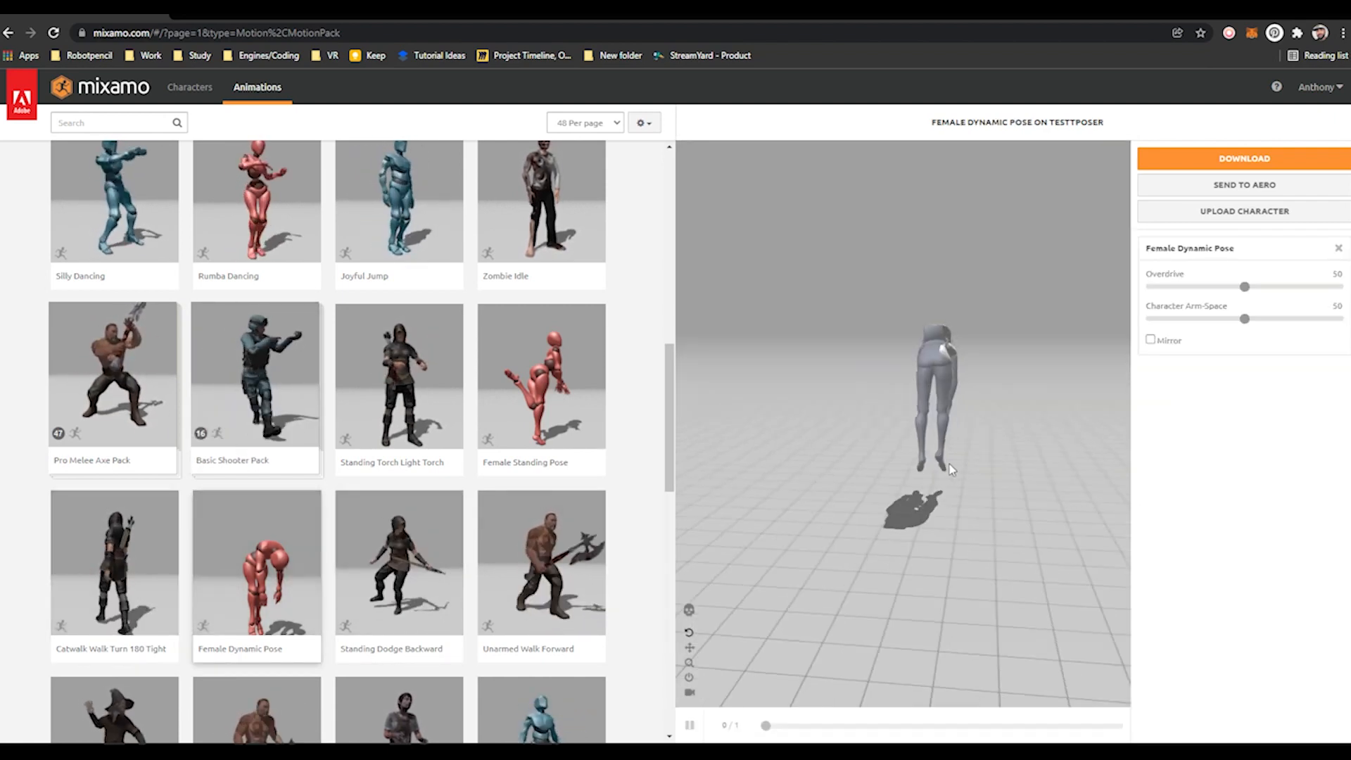
left_click_drag(828, 473, 740, 494)
Step: Search the animation library for "walk" and apply Crouched Walking to the character
scroll(438, 548, "down", 2)
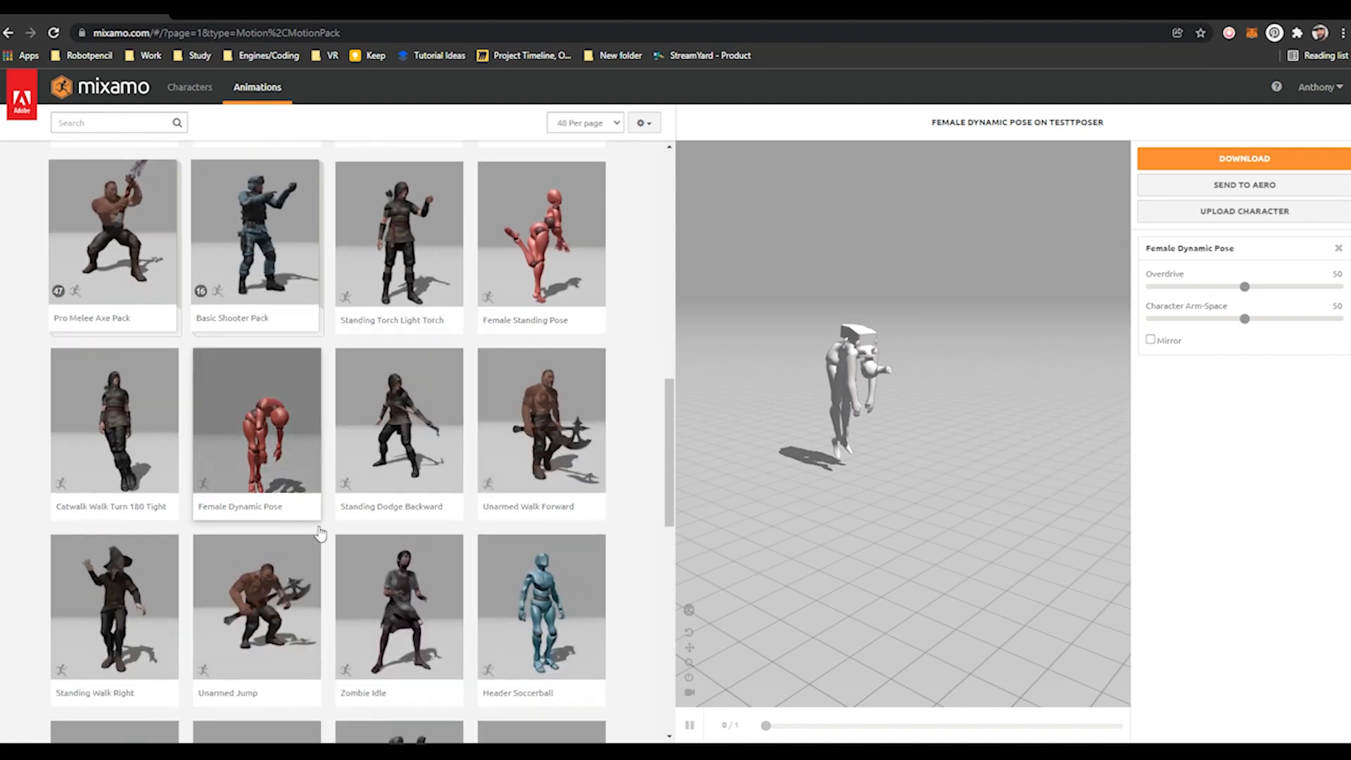
scroll(223, 572, "down", 4)
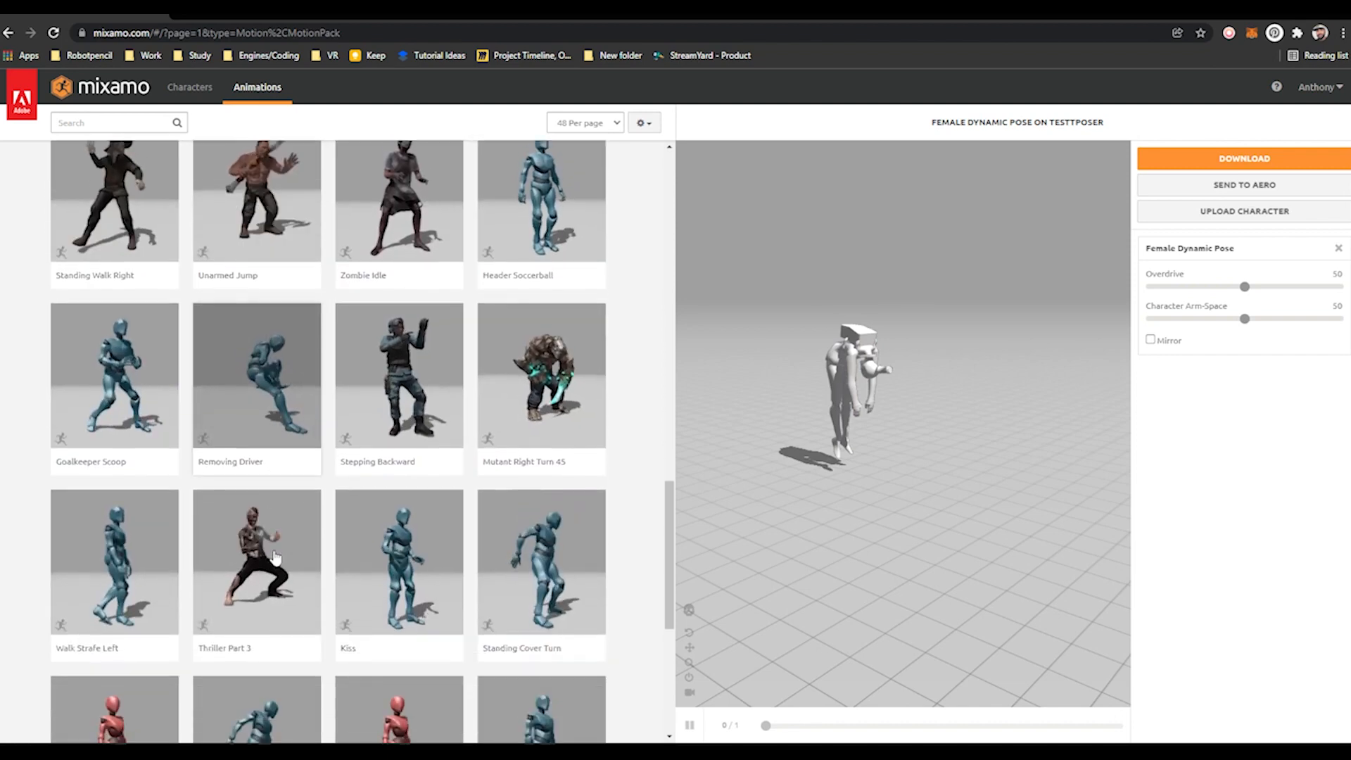
scroll(275, 556, "down", 1)
scroll(277, 552, "down", 3)
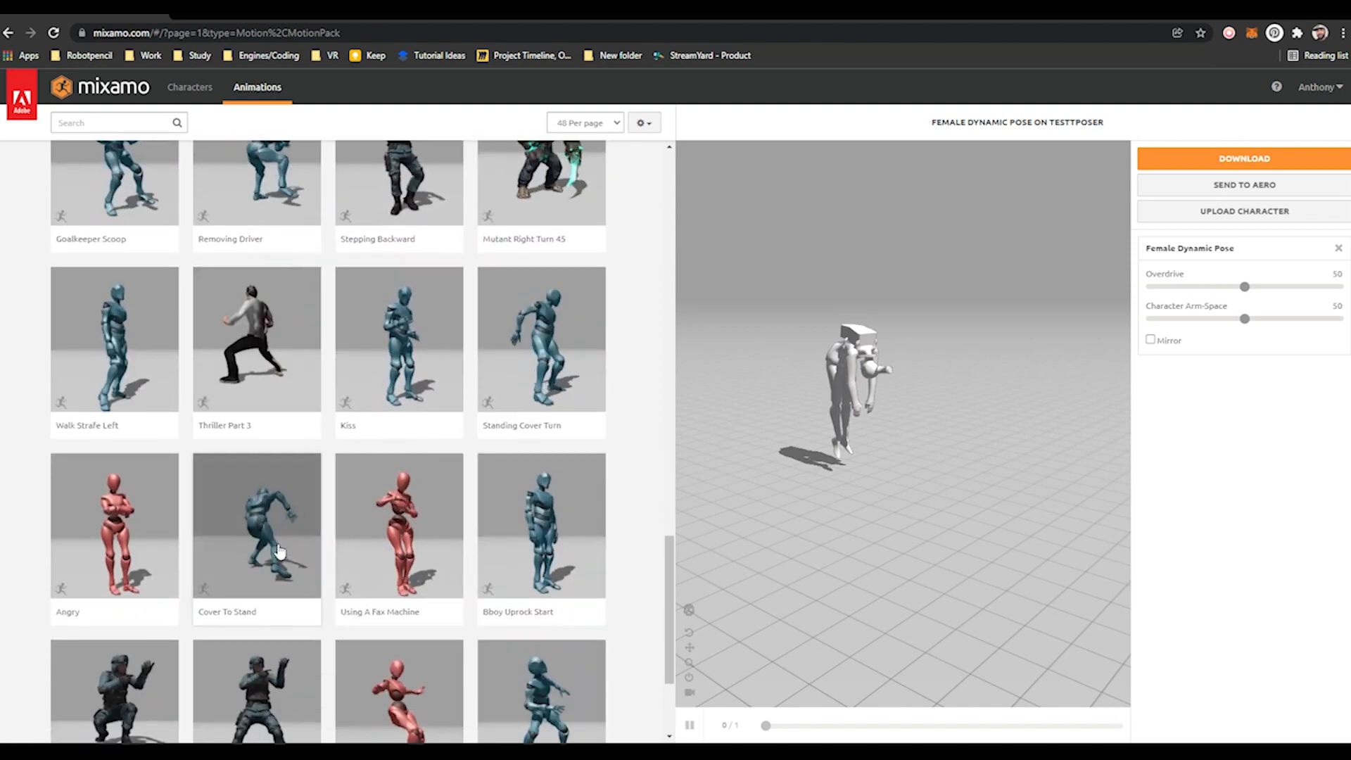
scroll(280, 551, "down", 3)
scroll(160, 197, "up", 5)
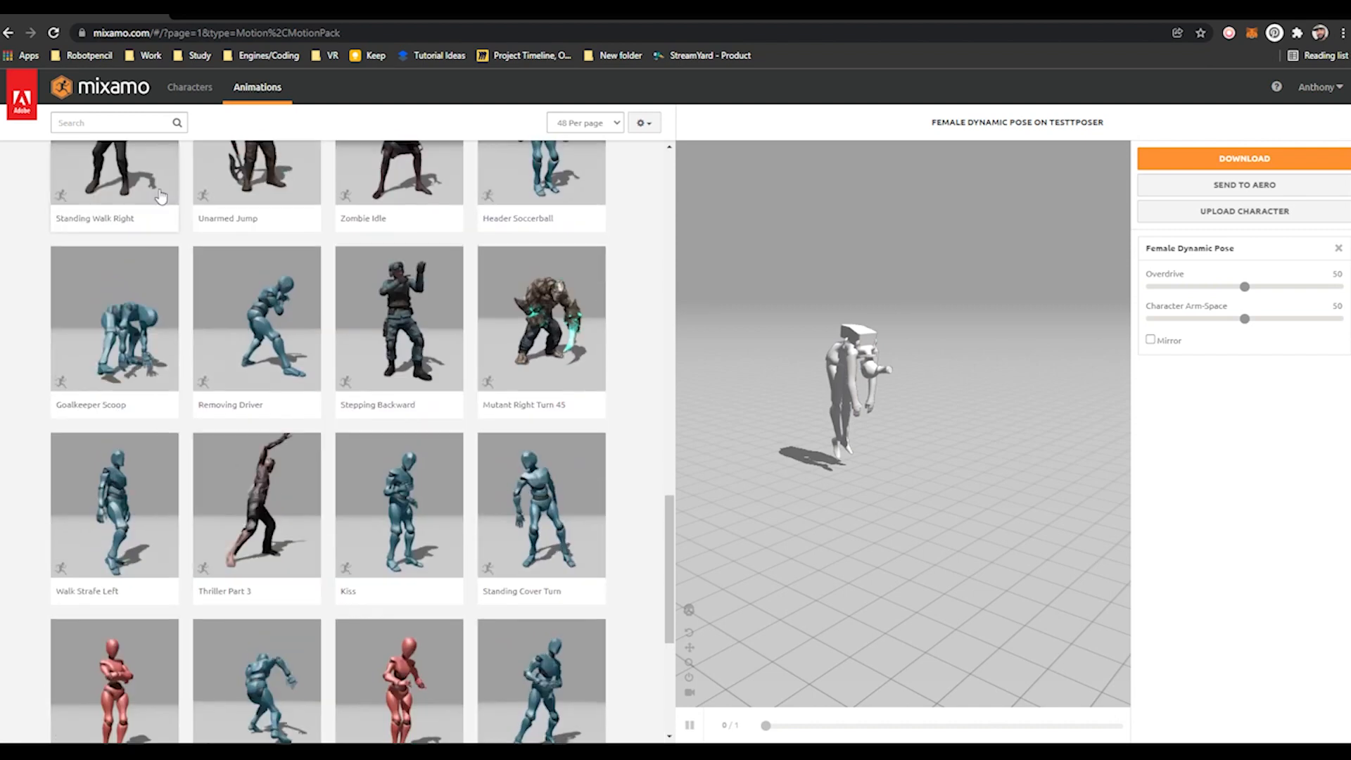
left_click(134, 124)
type("wal")
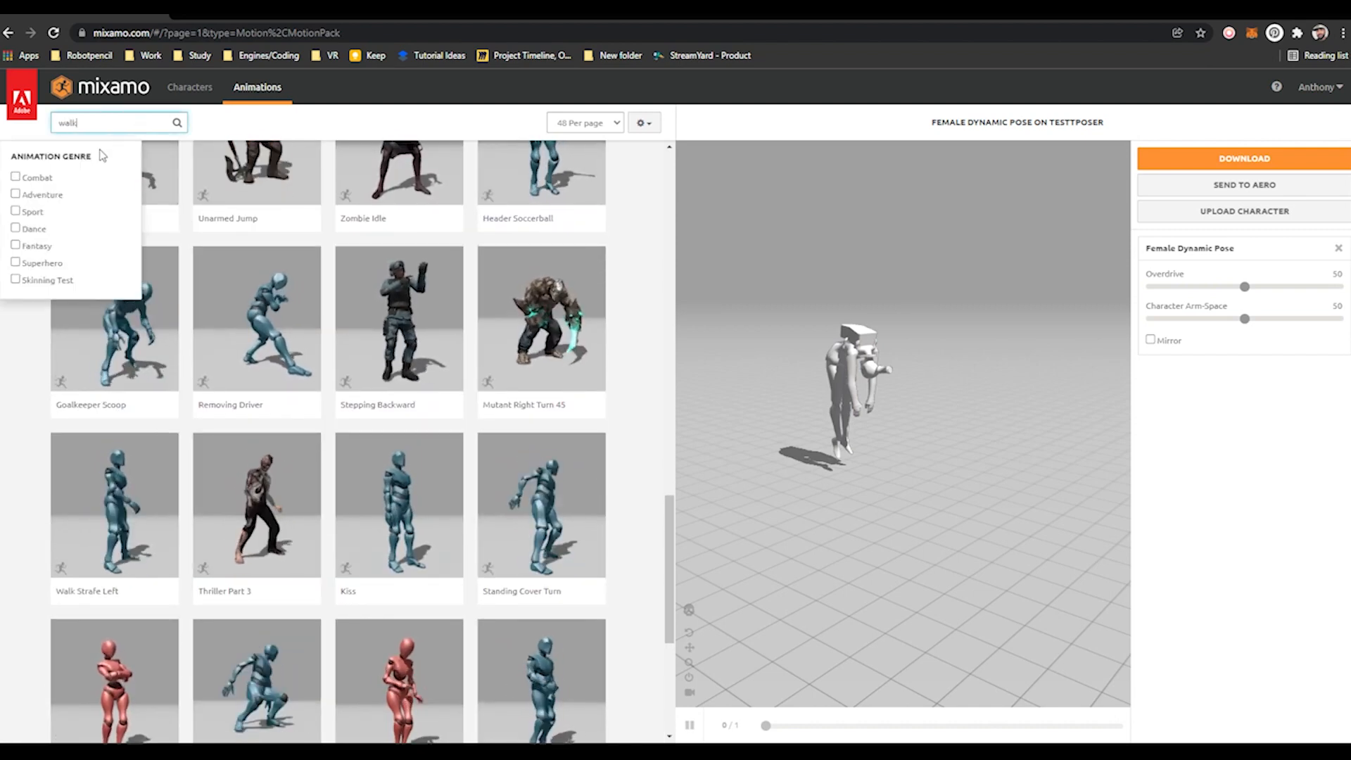
type("k")
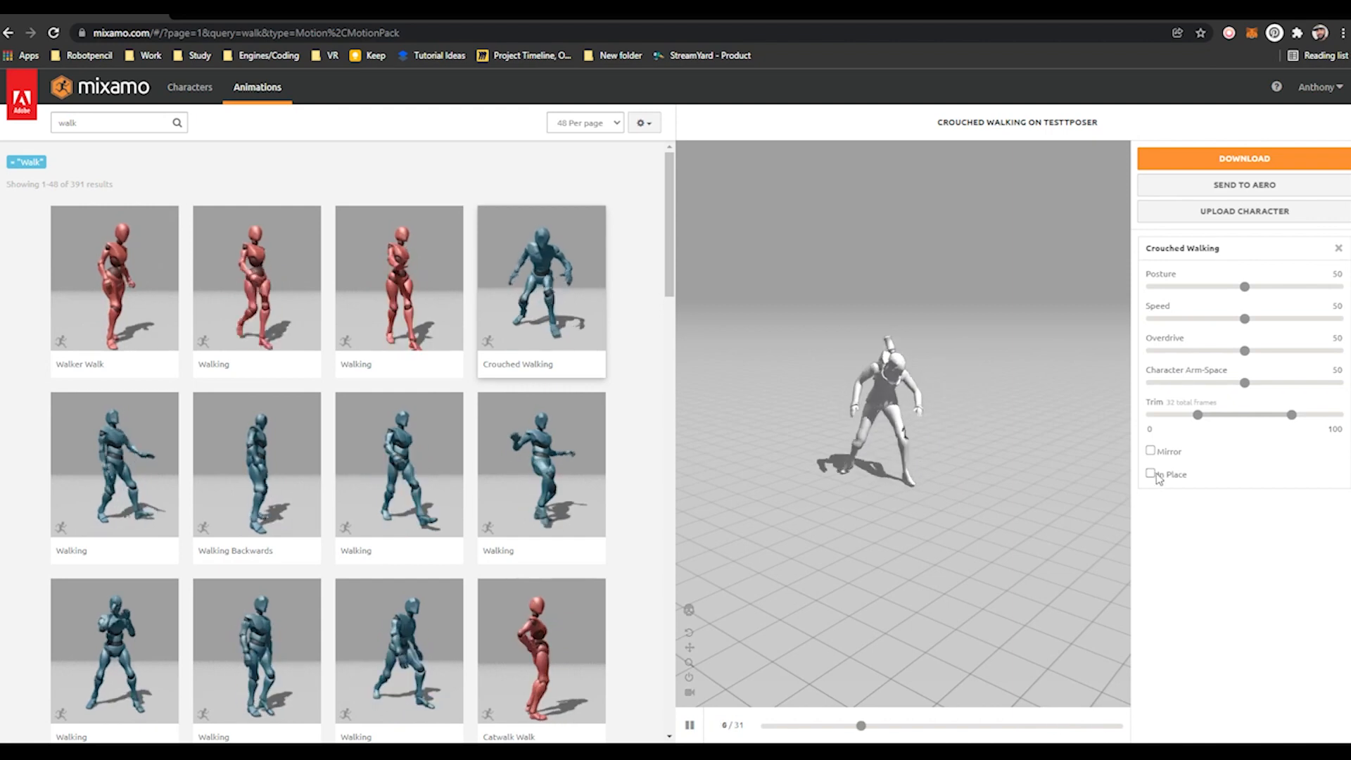
Step: Make the Crouched Walking animation play In Place and download it as FBX Binary with skin at 30 frames per second
left_click(1151, 474)
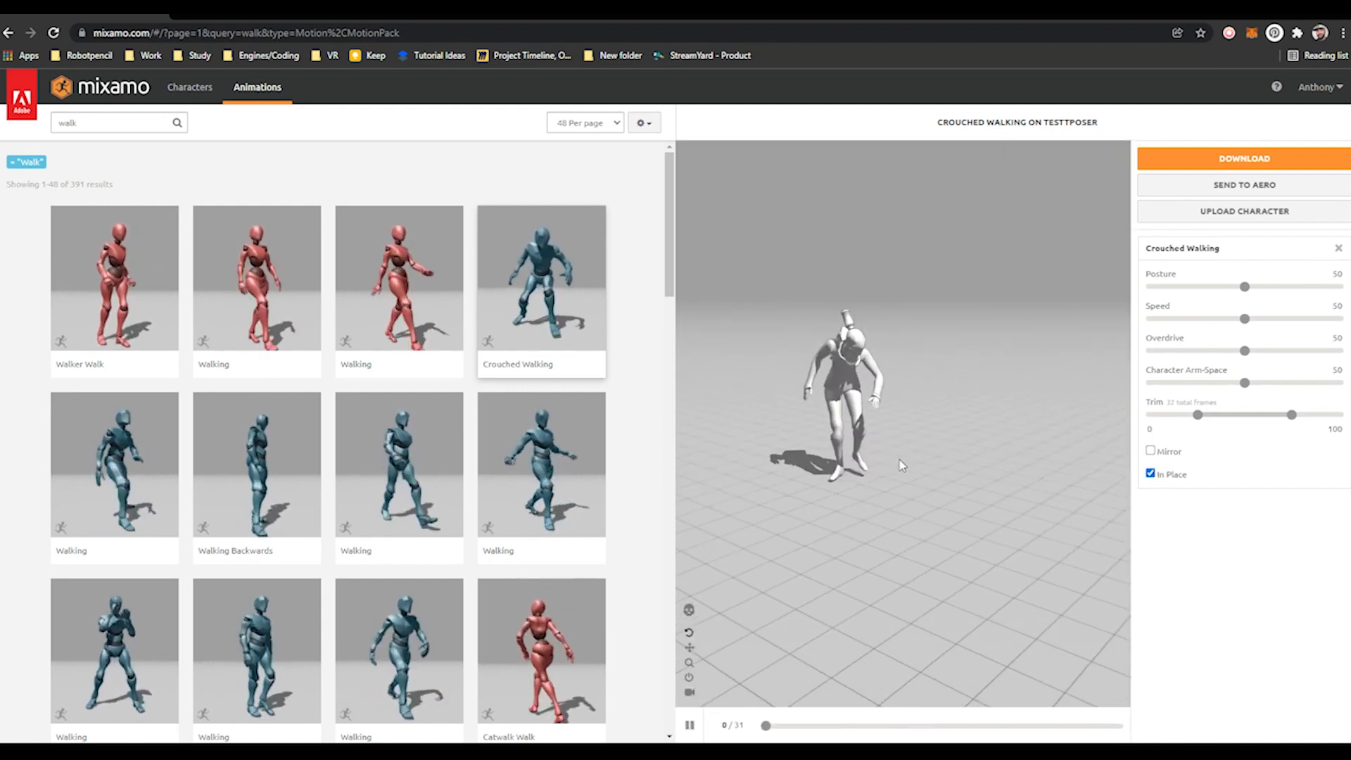
scroll(908, 456, "up", 5)
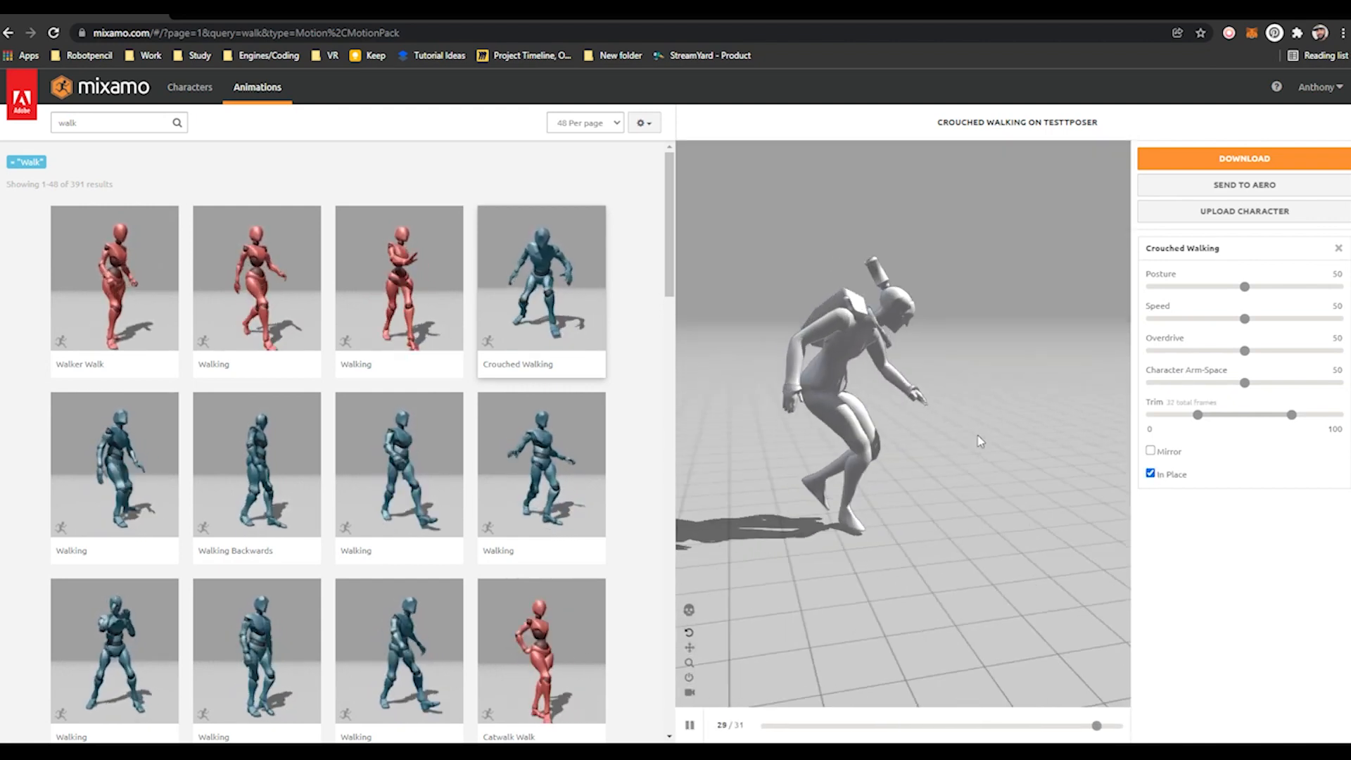
left_click_drag(974, 433, 862, 433)
right_click_drag(876, 381, 990, 378)
left_click(1212, 160)
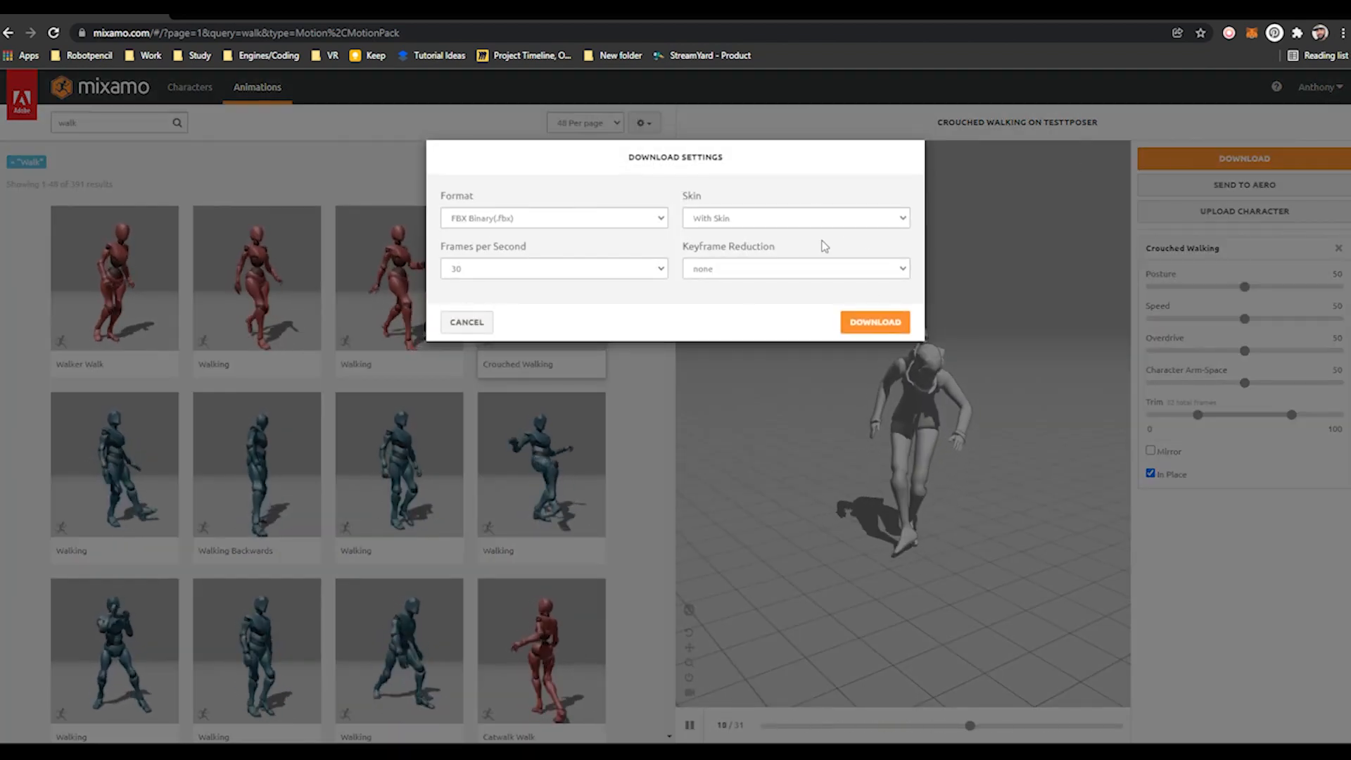
left_click(874, 323)
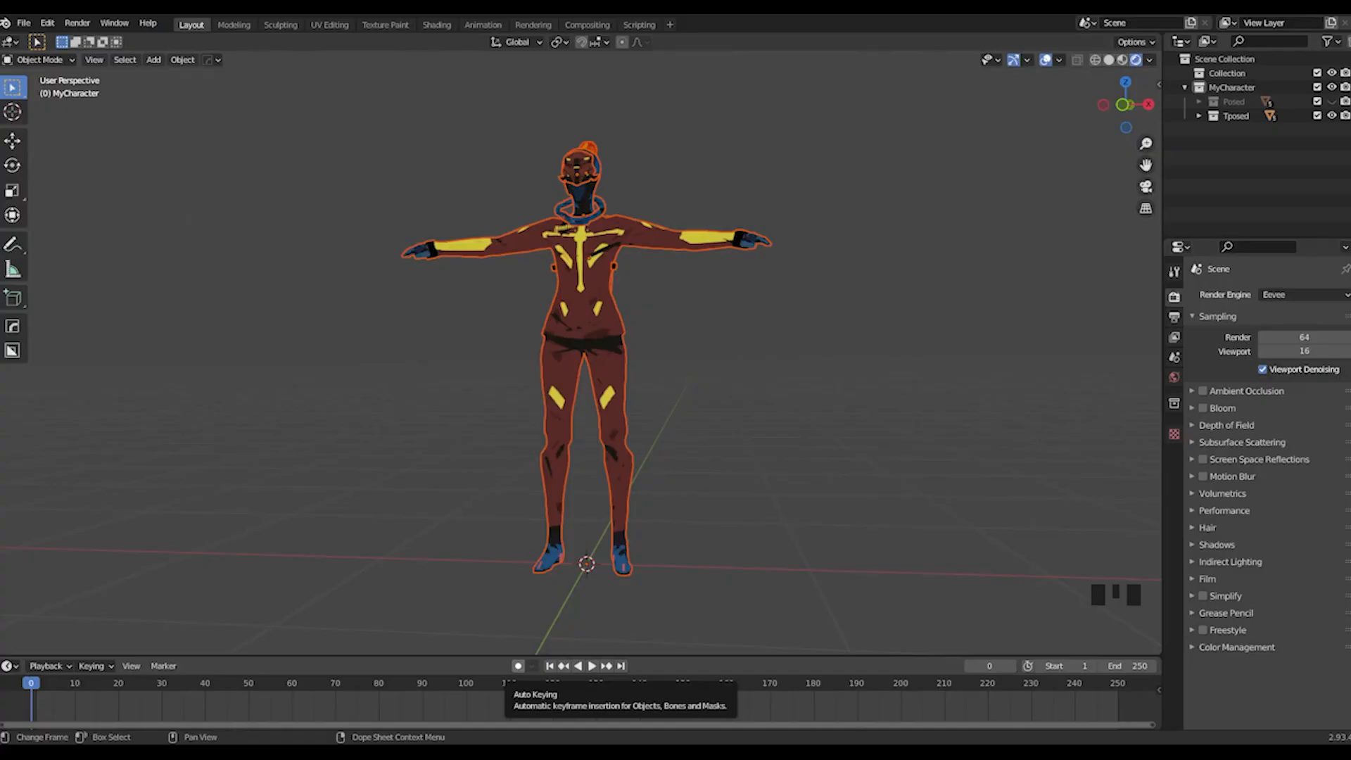
Step: Switch to Blender and hide all the T-posed character meshes
left_click(289, 440)
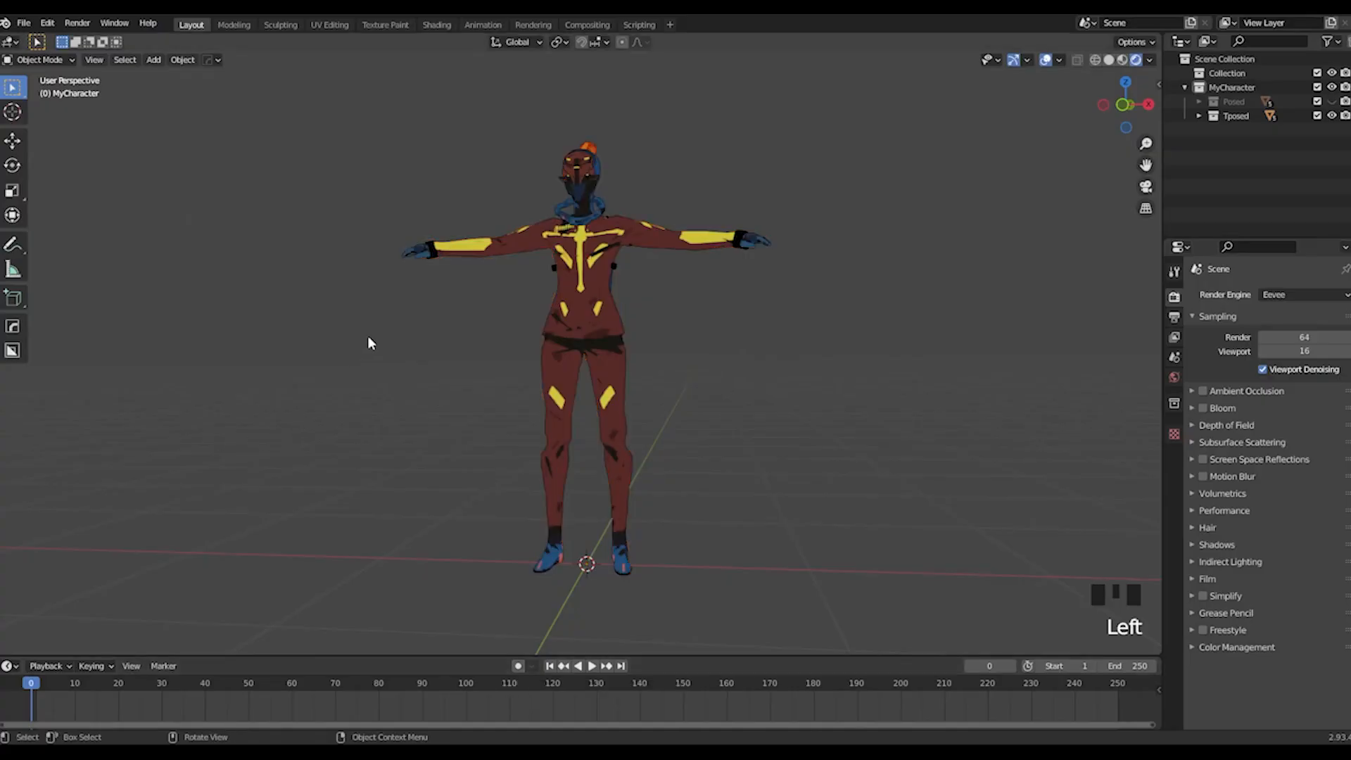
left_click(552, 301)
left_click_drag(416, 96, 795, 517)
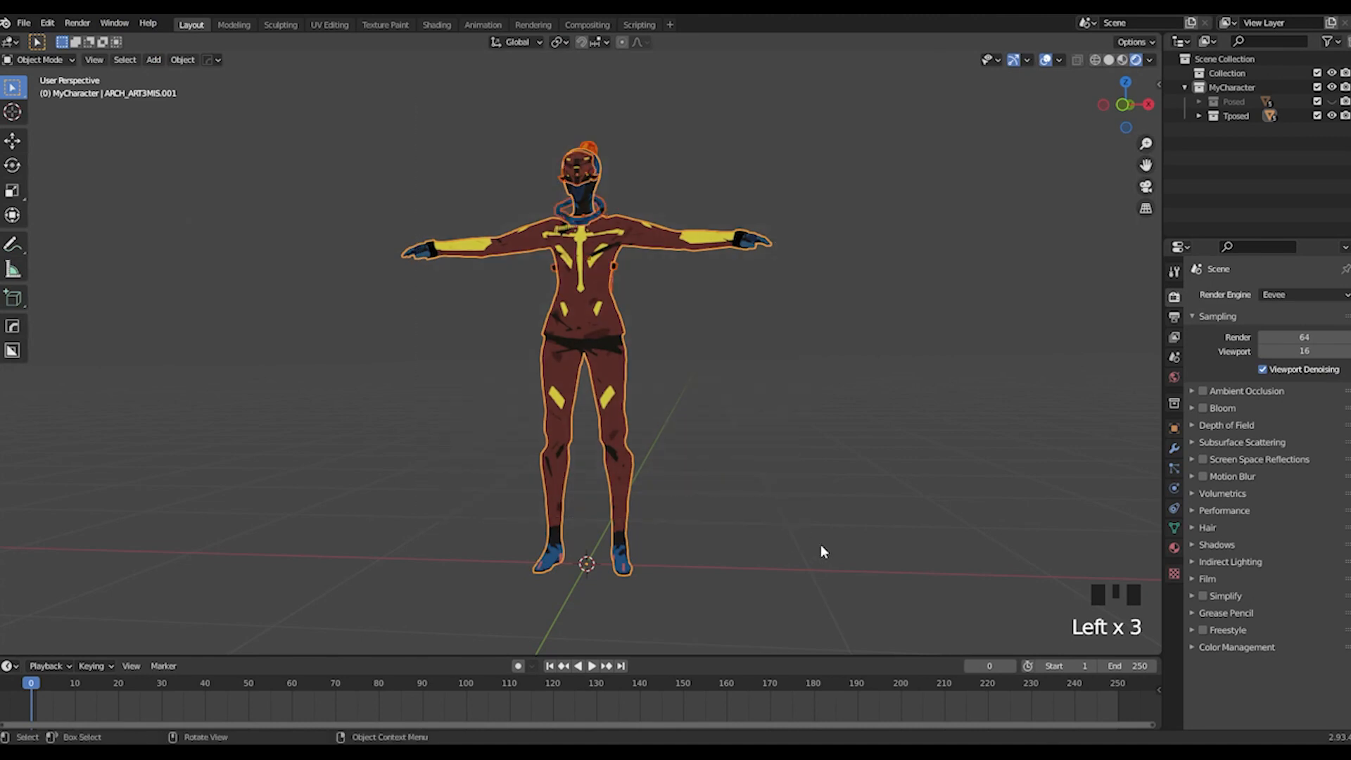
key("h")
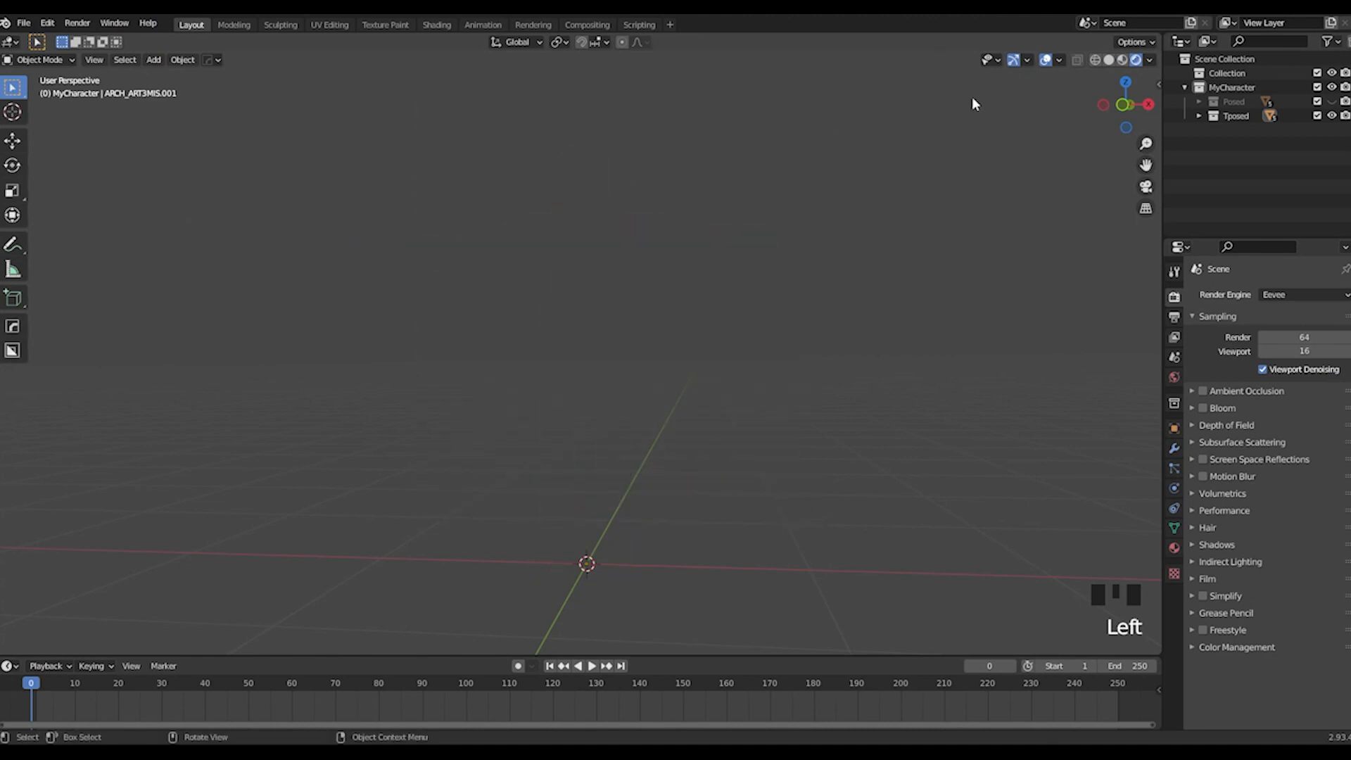
Step: Import the downloaded Mixamo FBX animation into the MyCharacter collection
left_click(1232, 88)
left_click(28, 23)
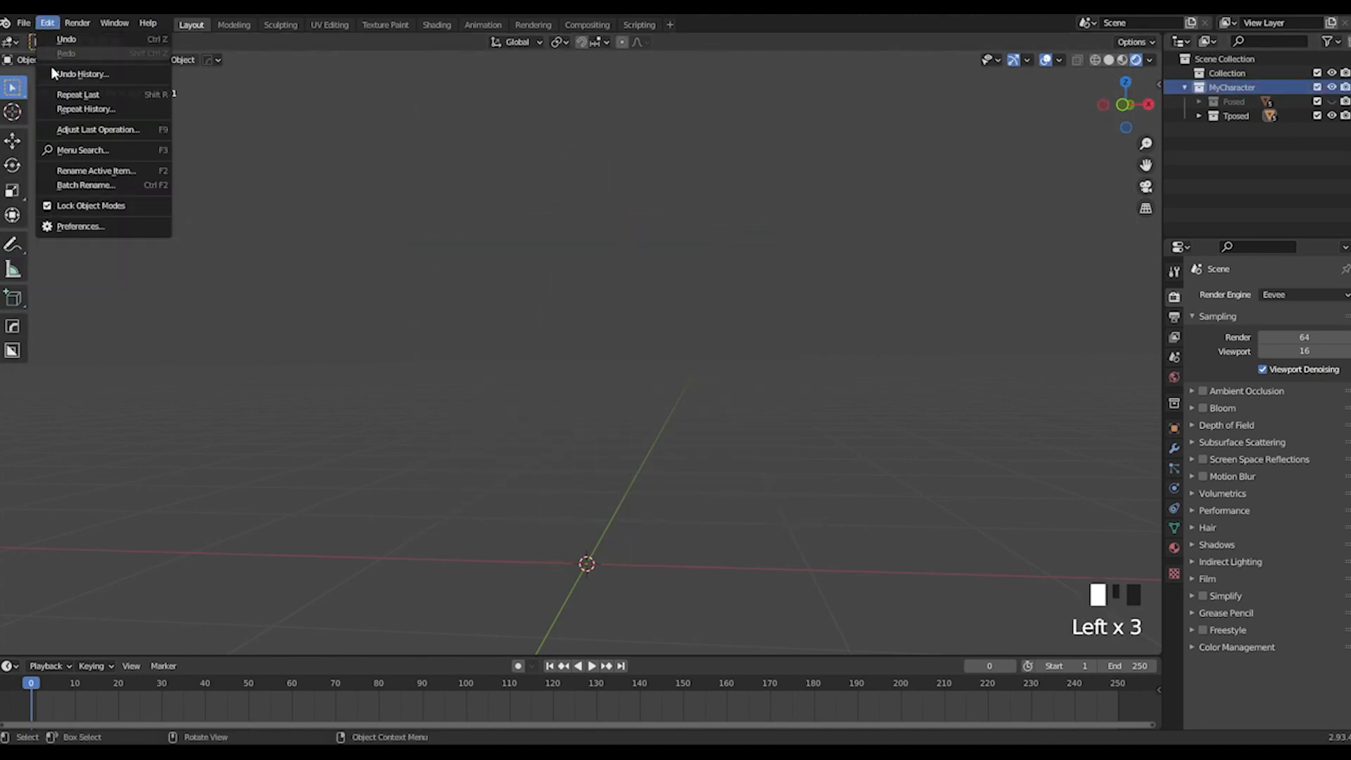
left_click(24, 24)
mouse_move(61, 216)
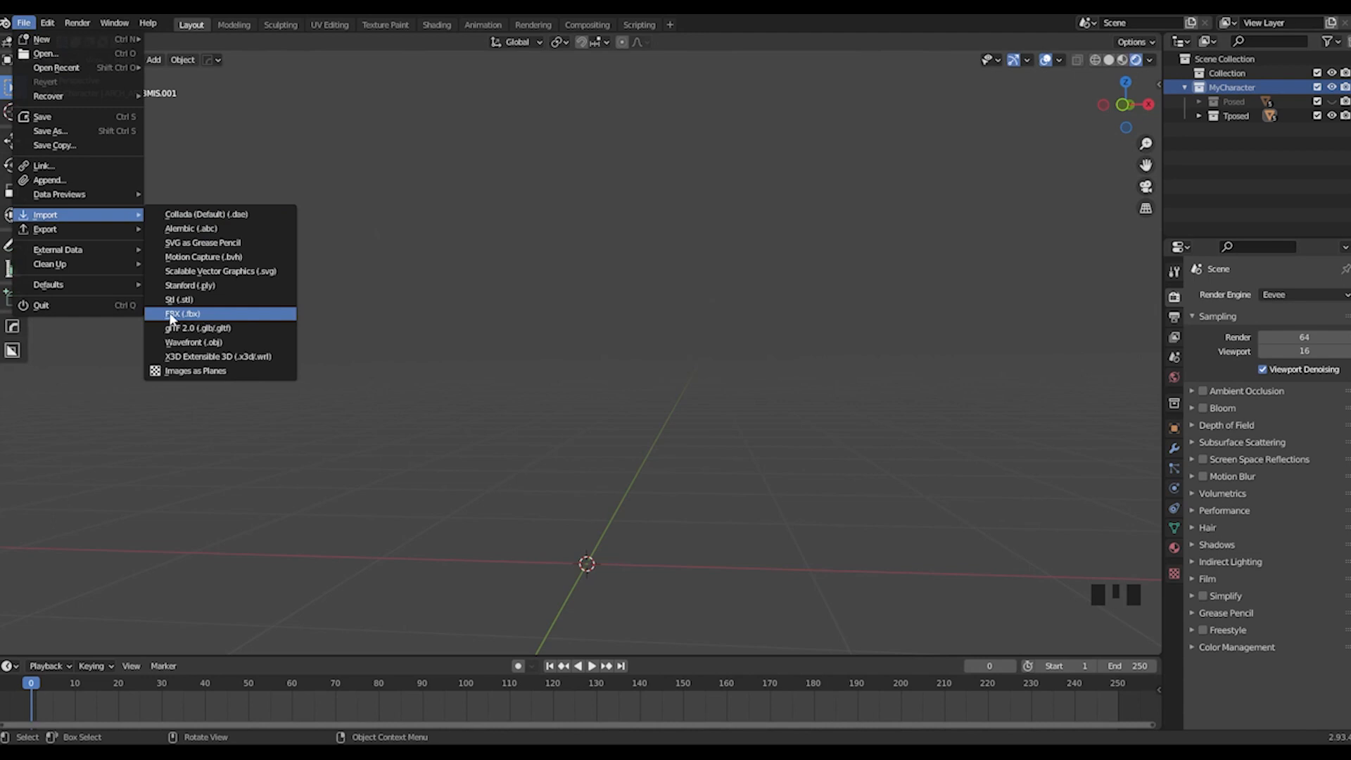
left_click(195, 318)
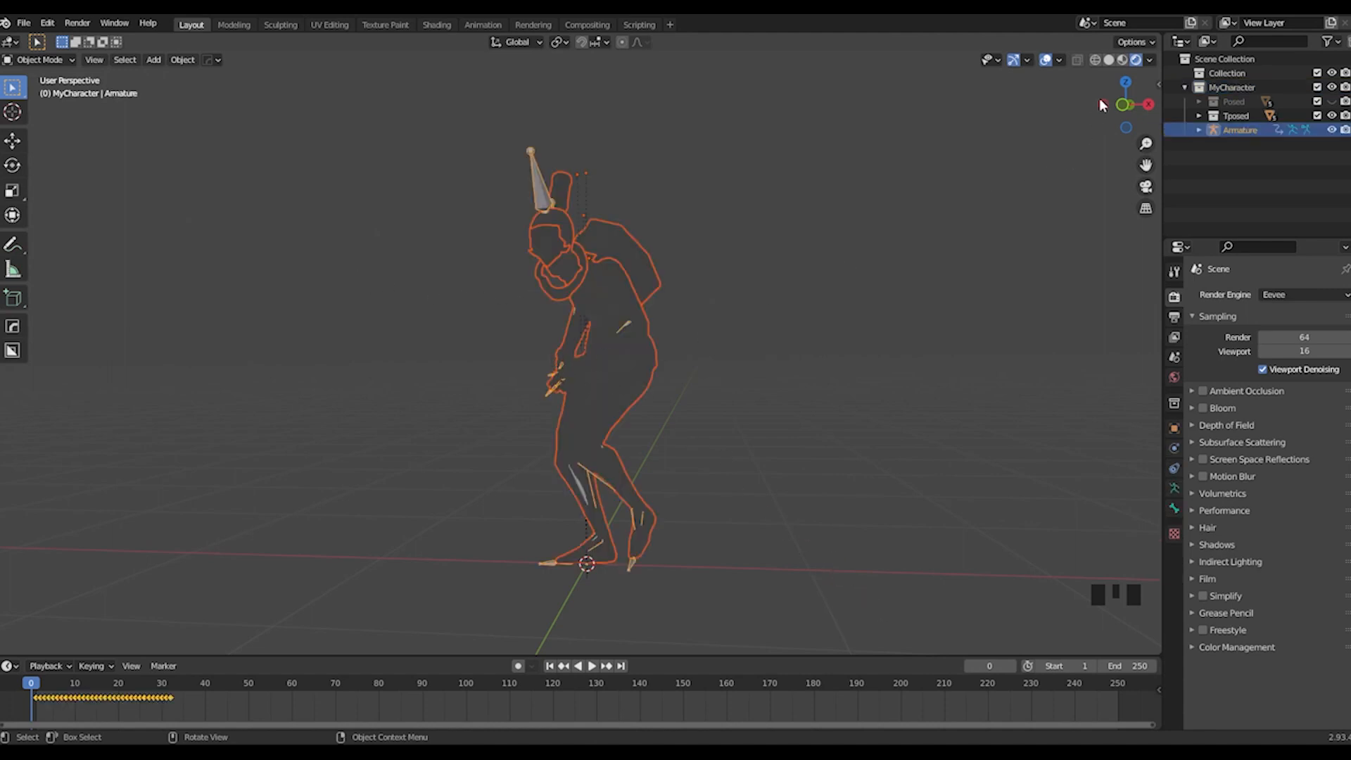
Step: Replace the M_LINES.002 material on the imported character's mask with M_LINES
middle_click_drag(676, 355, 544, 376)
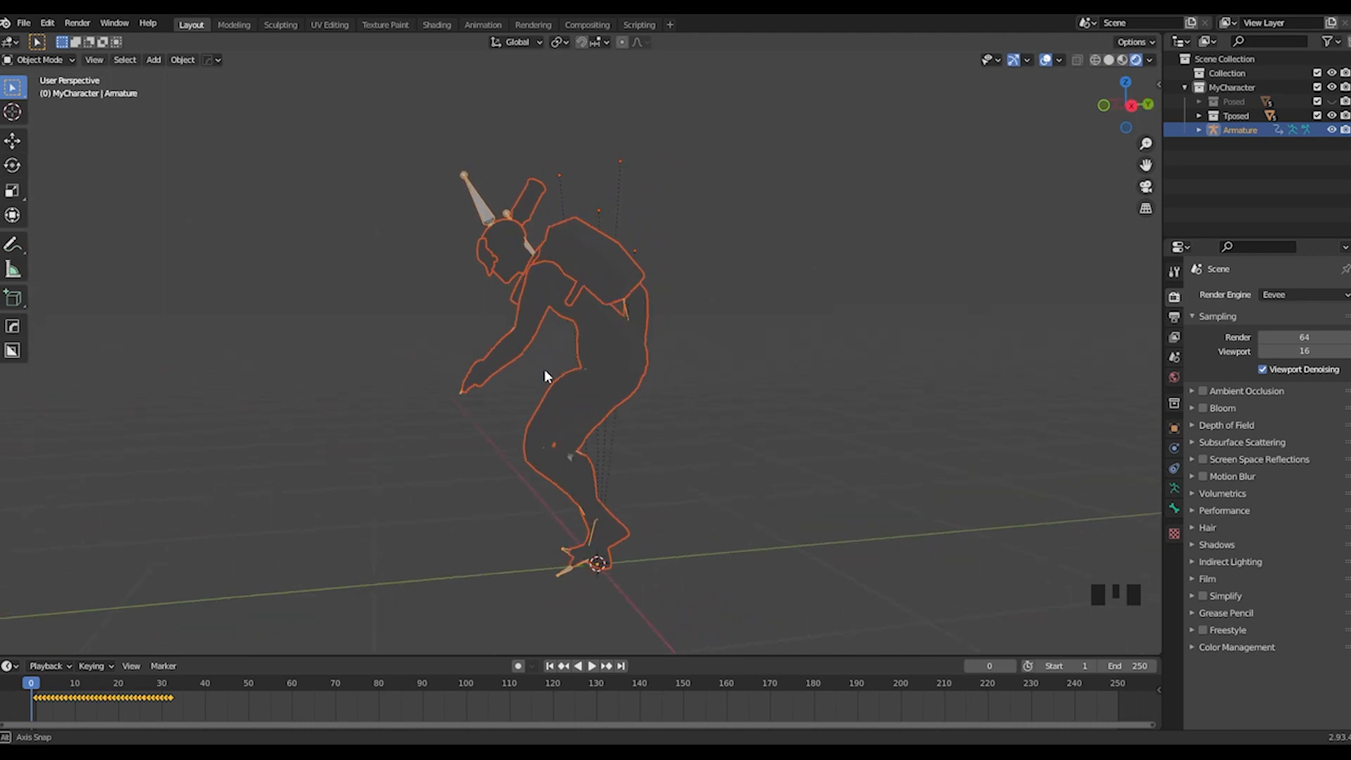
left_click(483, 257)
middle_click_drag(496, 258, 1198, 529)
left_click(1174, 547)
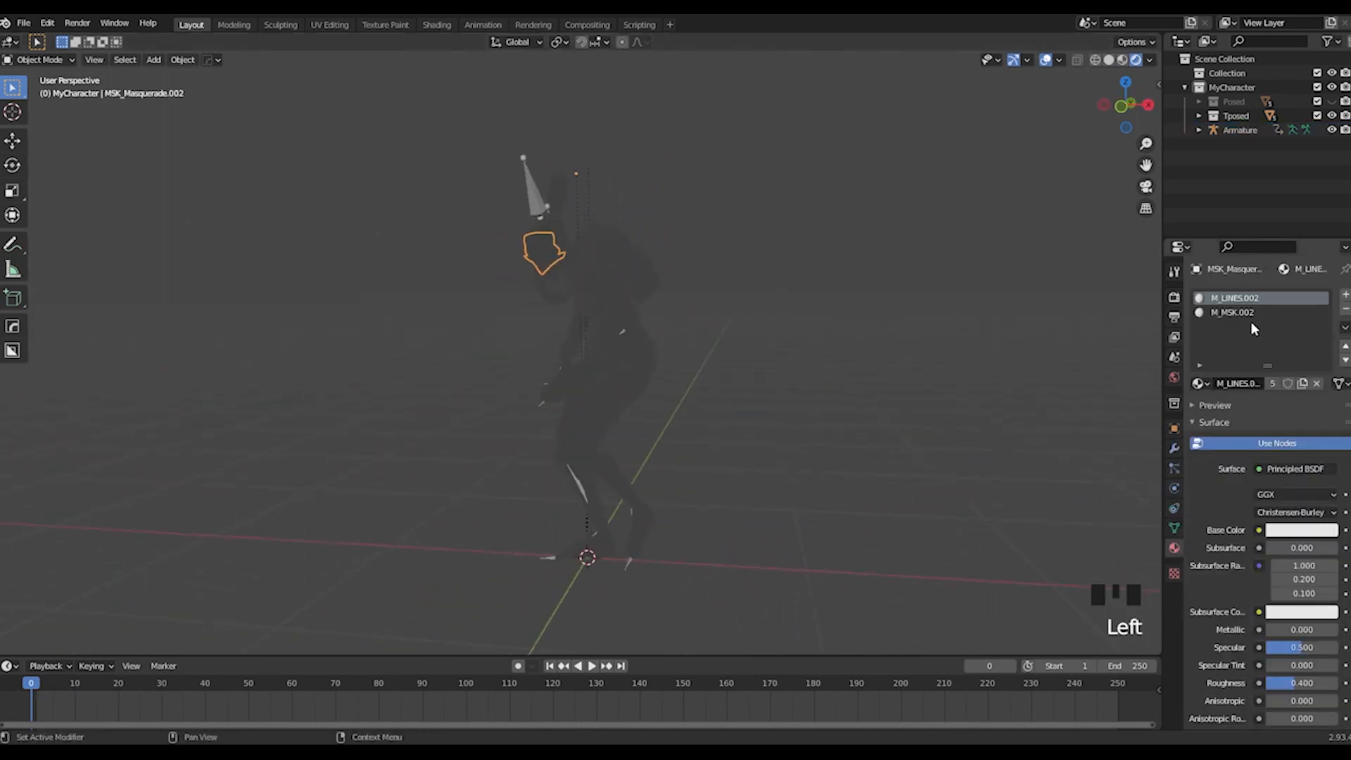
middle_click_drag(634, 282, 843, 216)
scroll(691, 263, "up", 3)
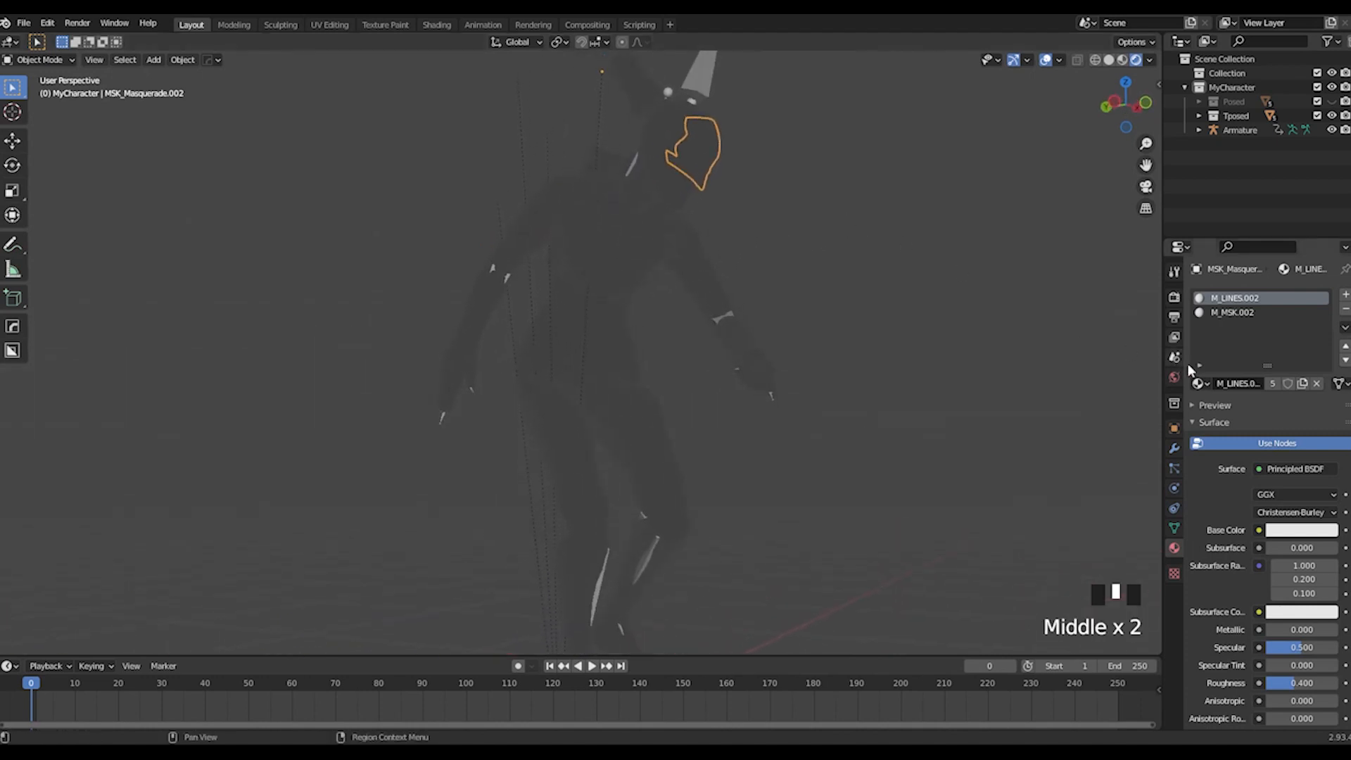
left_click(1199, 383)
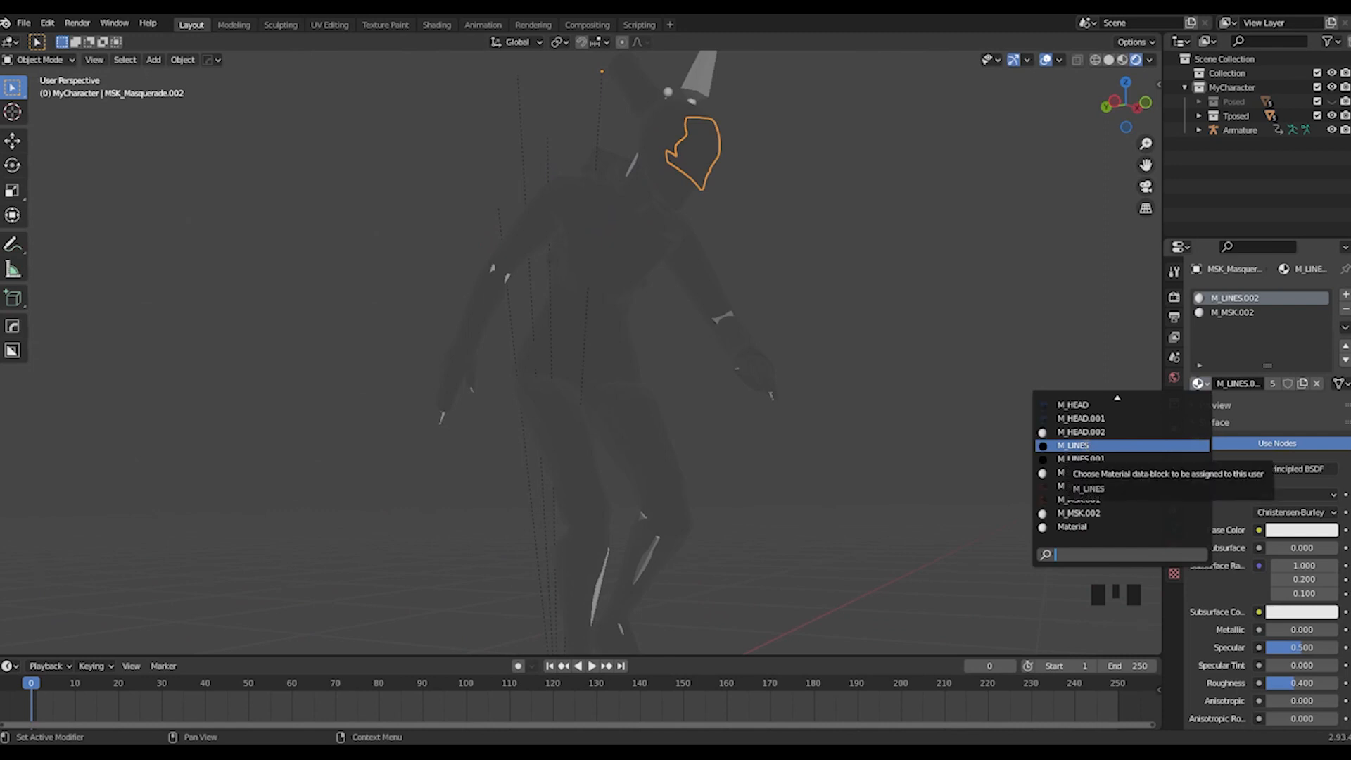
left_click(1084, 445)
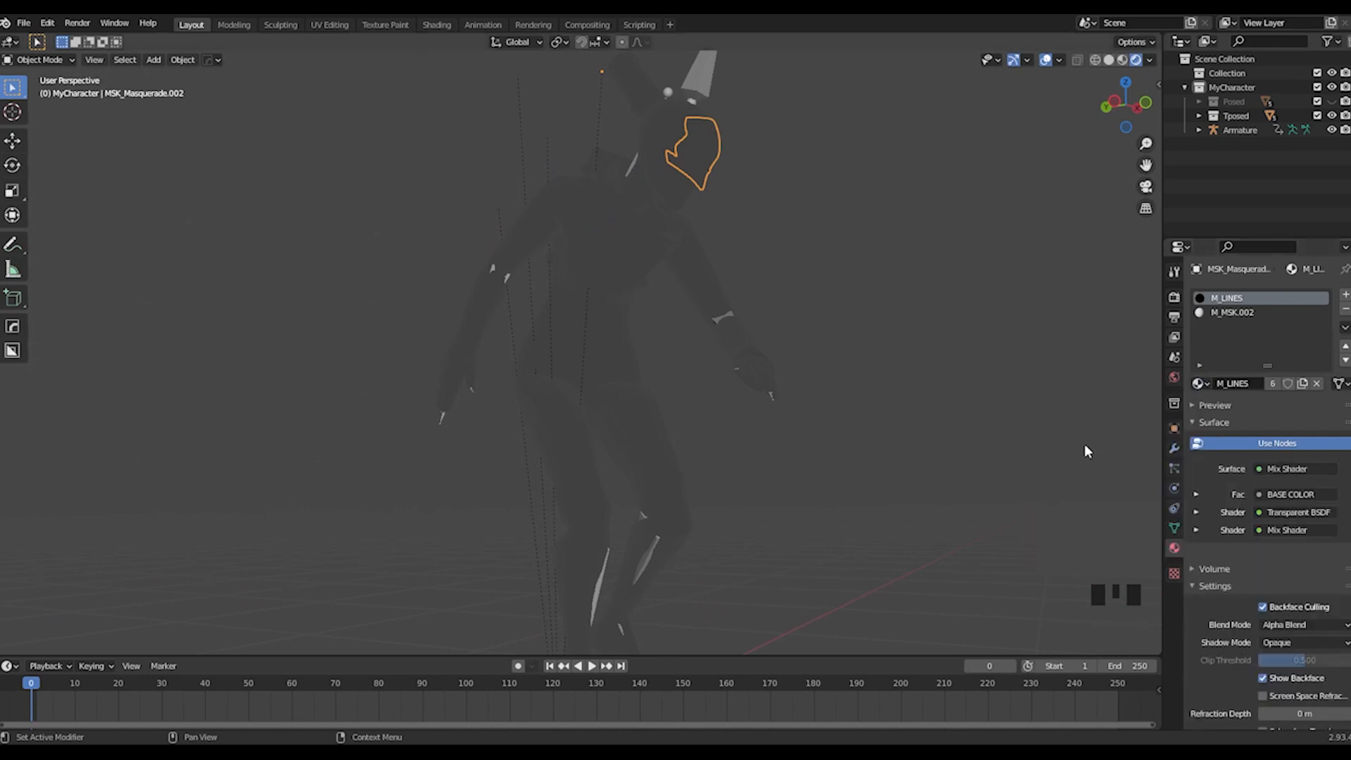
Step: Replace the M_MSK.002 material in the mask's second slot with M_MSK
left_click(1224, 314)
left_click(1199, 384)
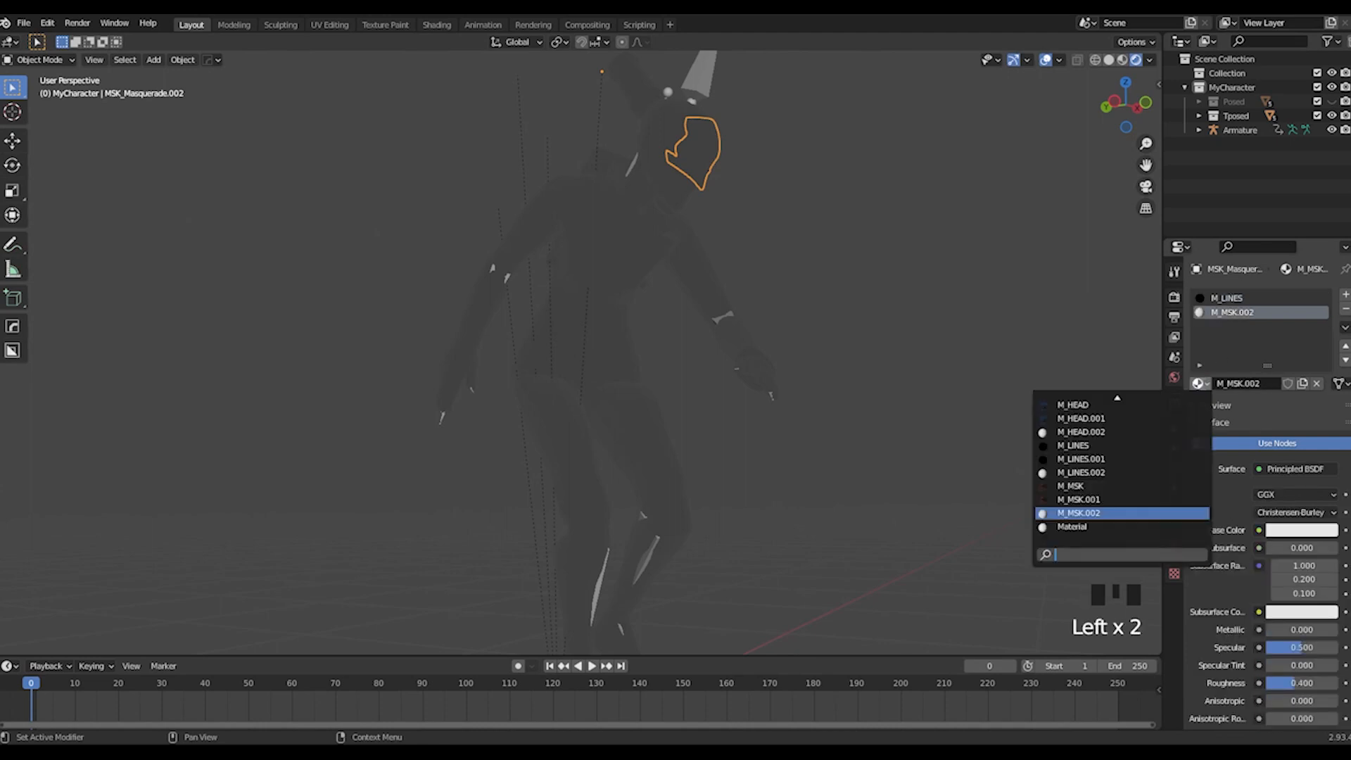
left_click(1081, 486)
Step: On the imported body mesh, replace M_HANDS.002 with M_HANDS and M_HEAD.002 with M_HEAD
middle_click_drag(915, 352, 850, 279)
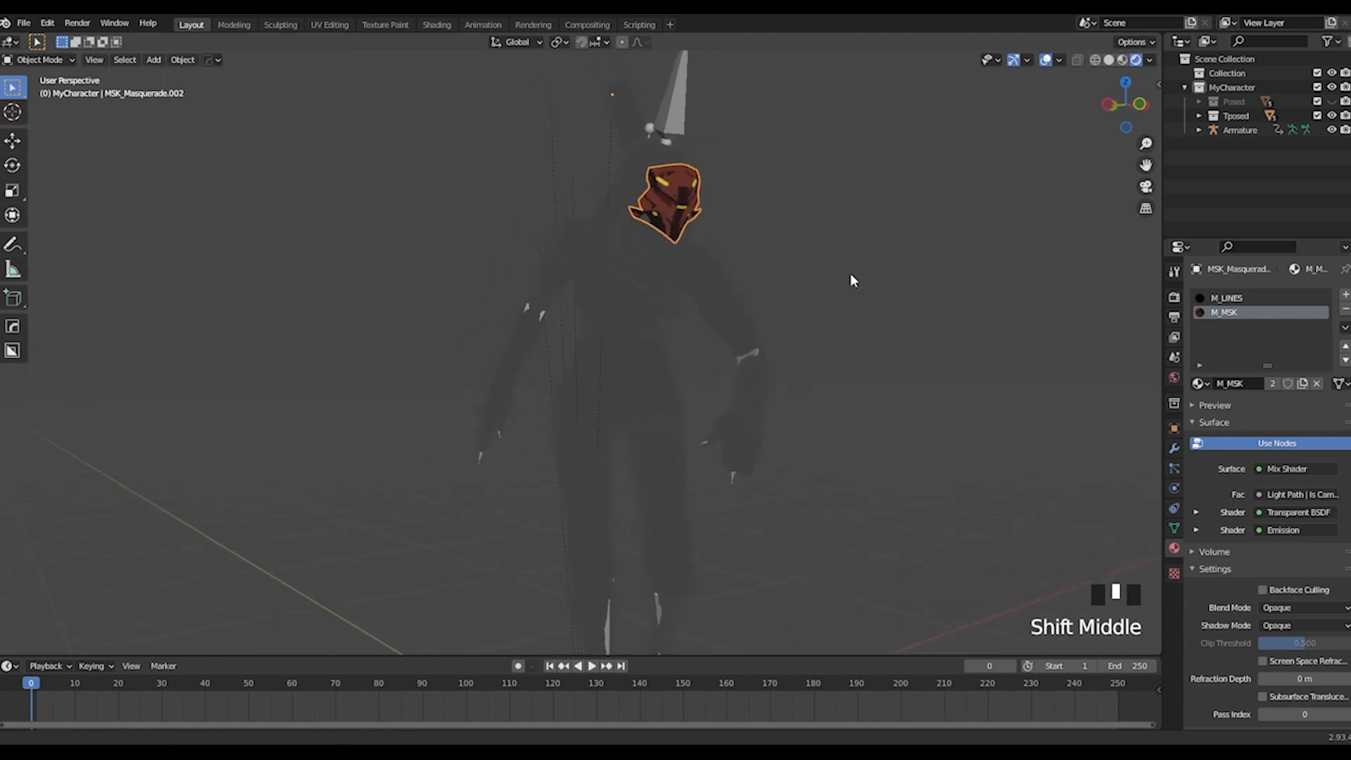
scroll(849, 285, "up", 2)
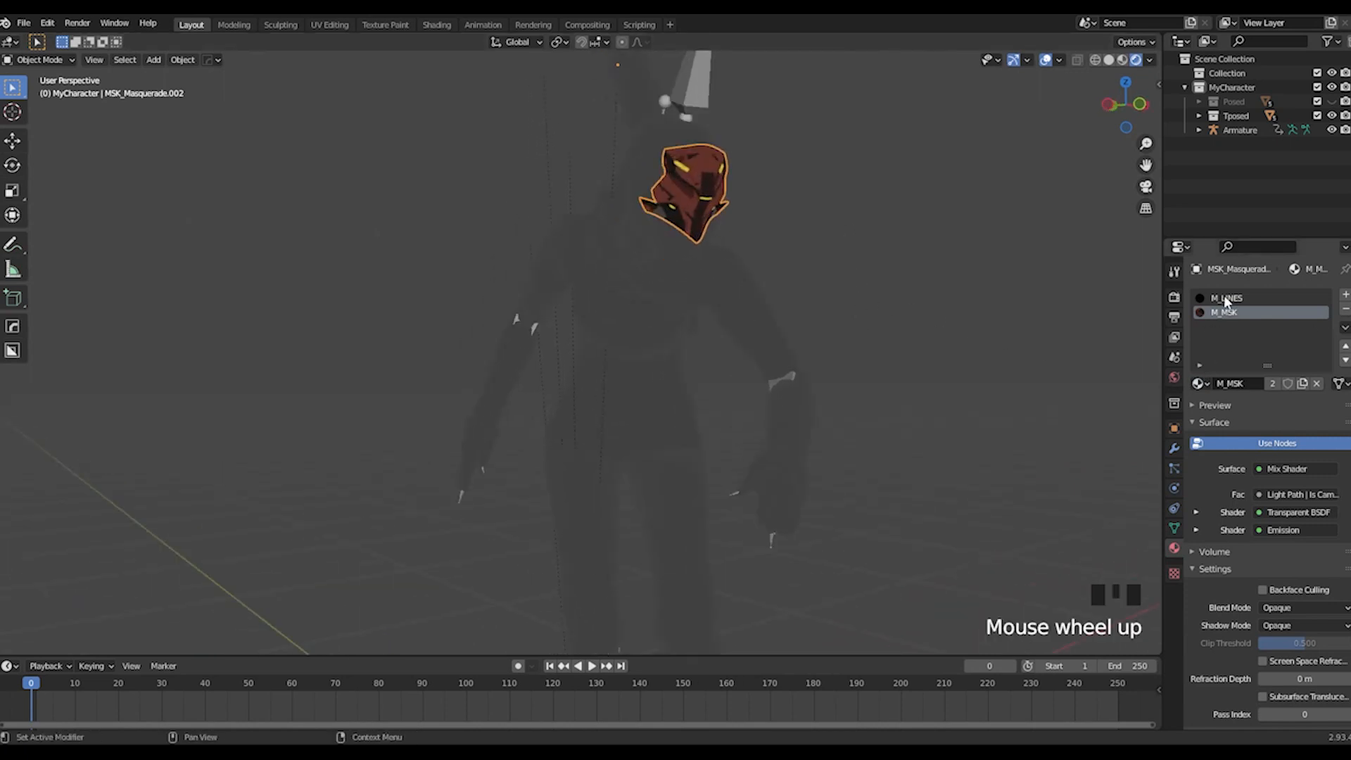
left_click(659, 136)
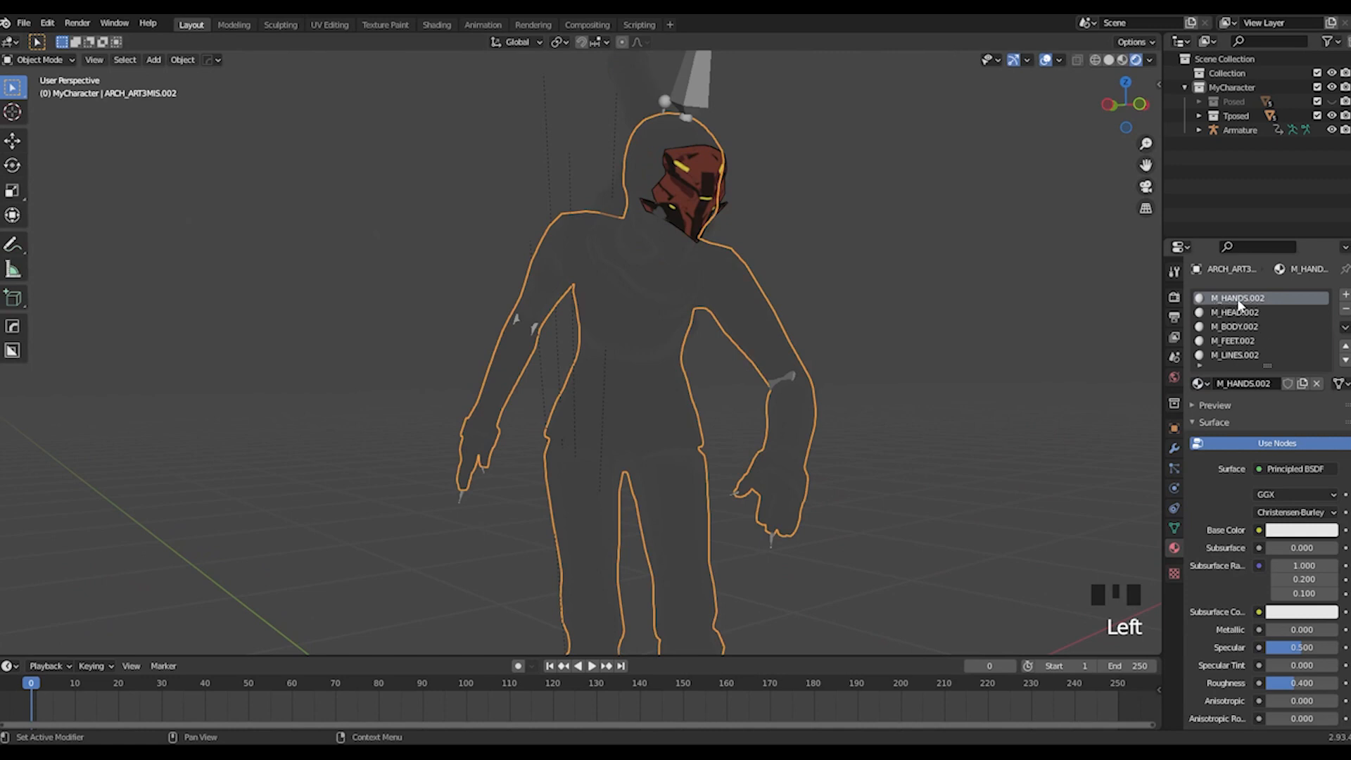
left_click(1199, 383)
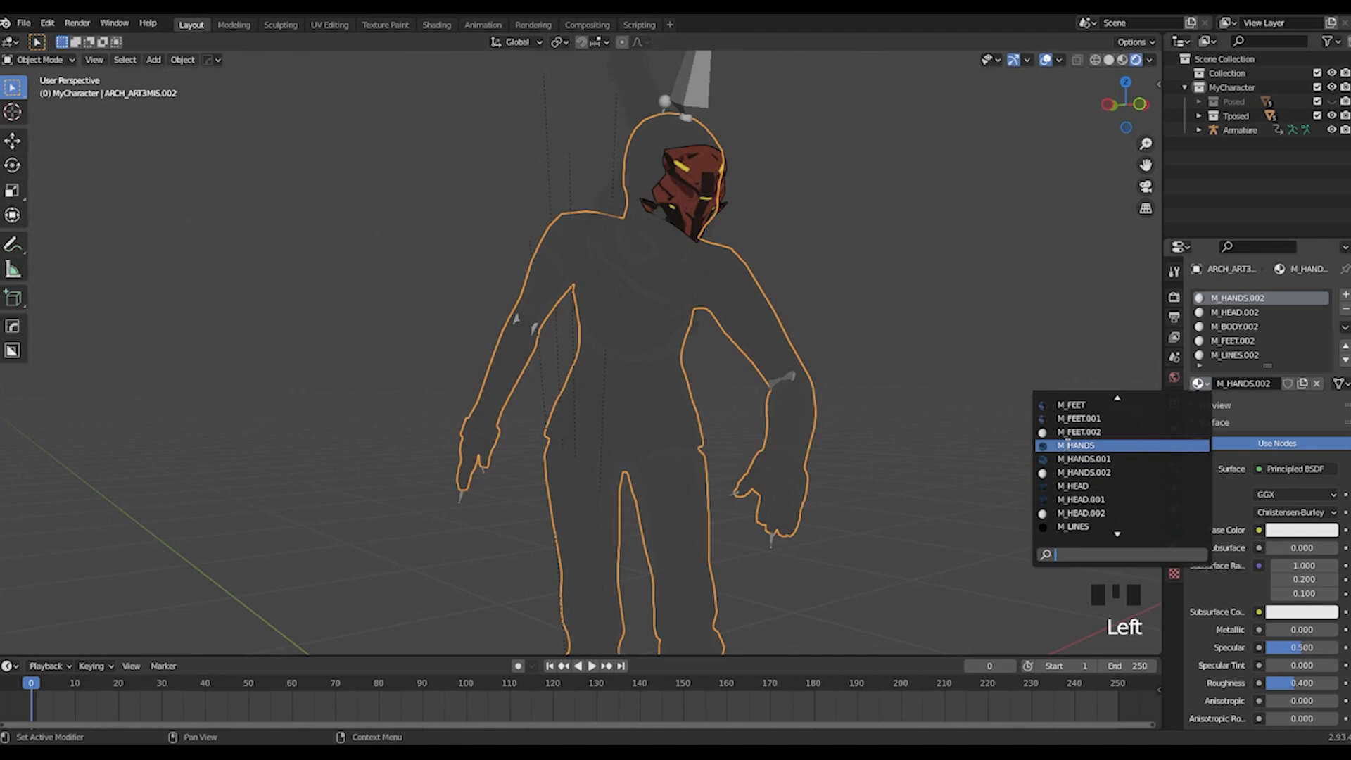
left_click(1067, 444)
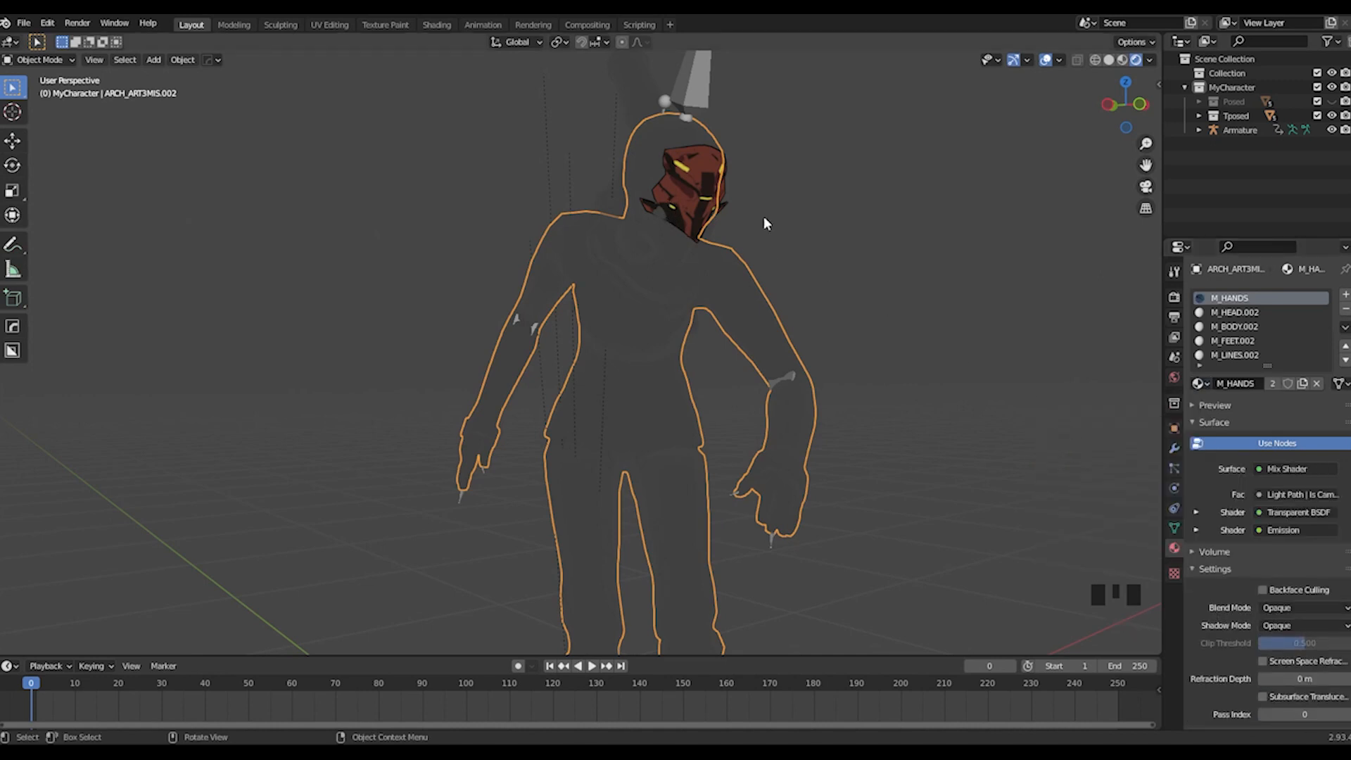
left_click(1235, 312)
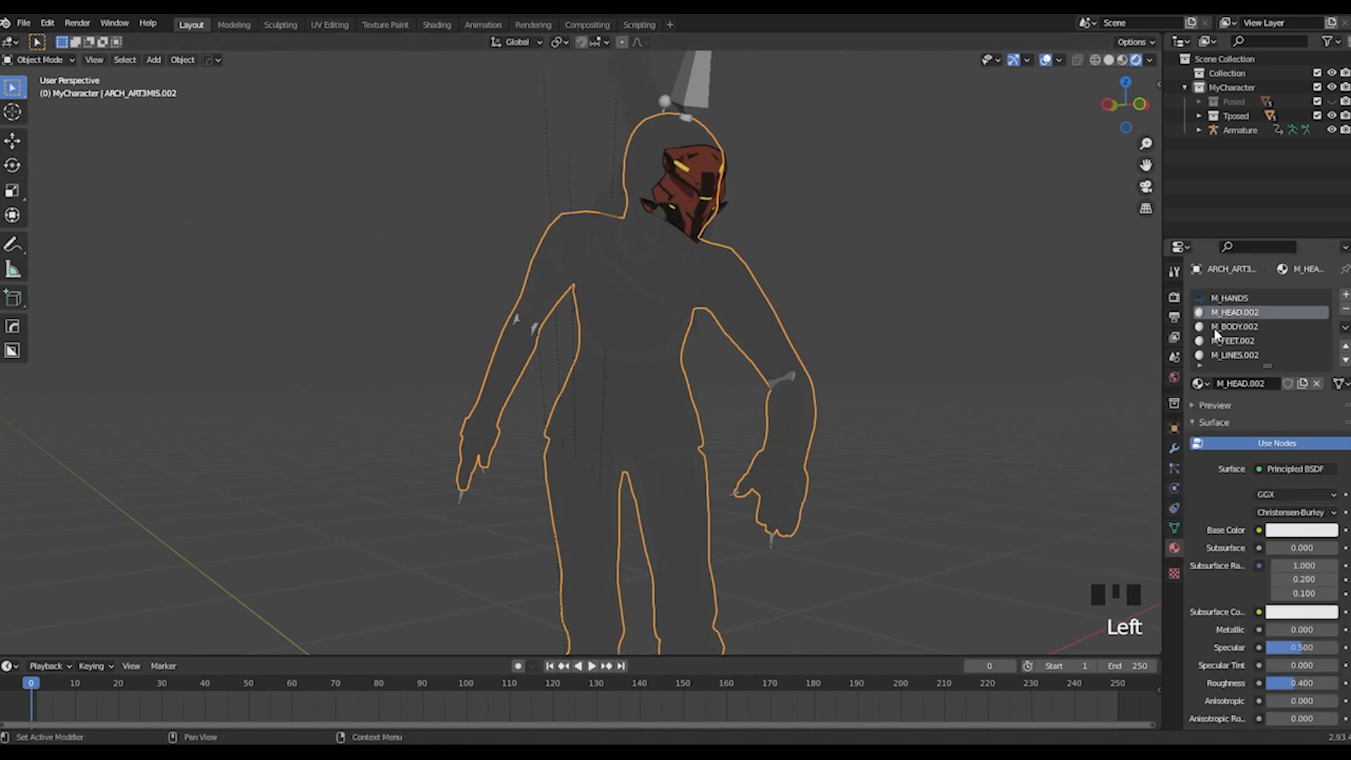
left_click(1200, 384)
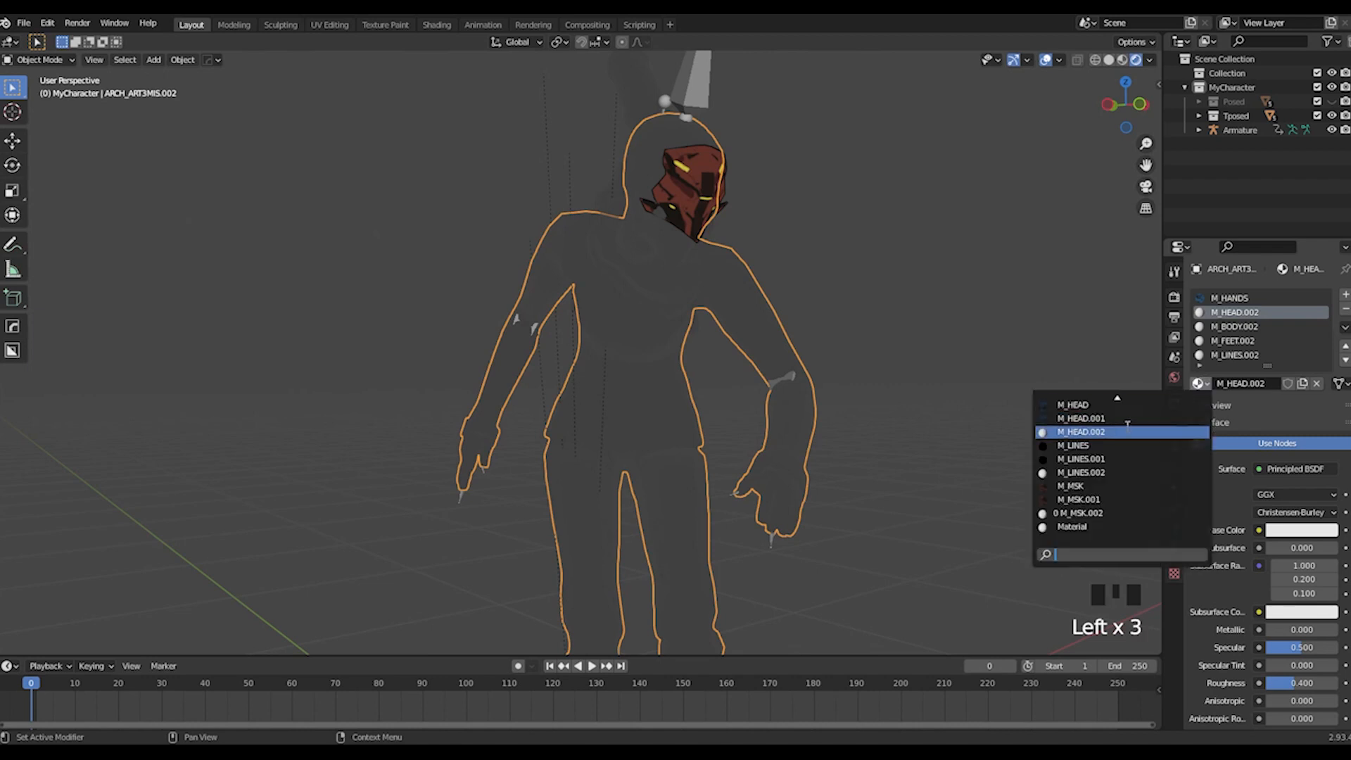
left_click(1083, 407)
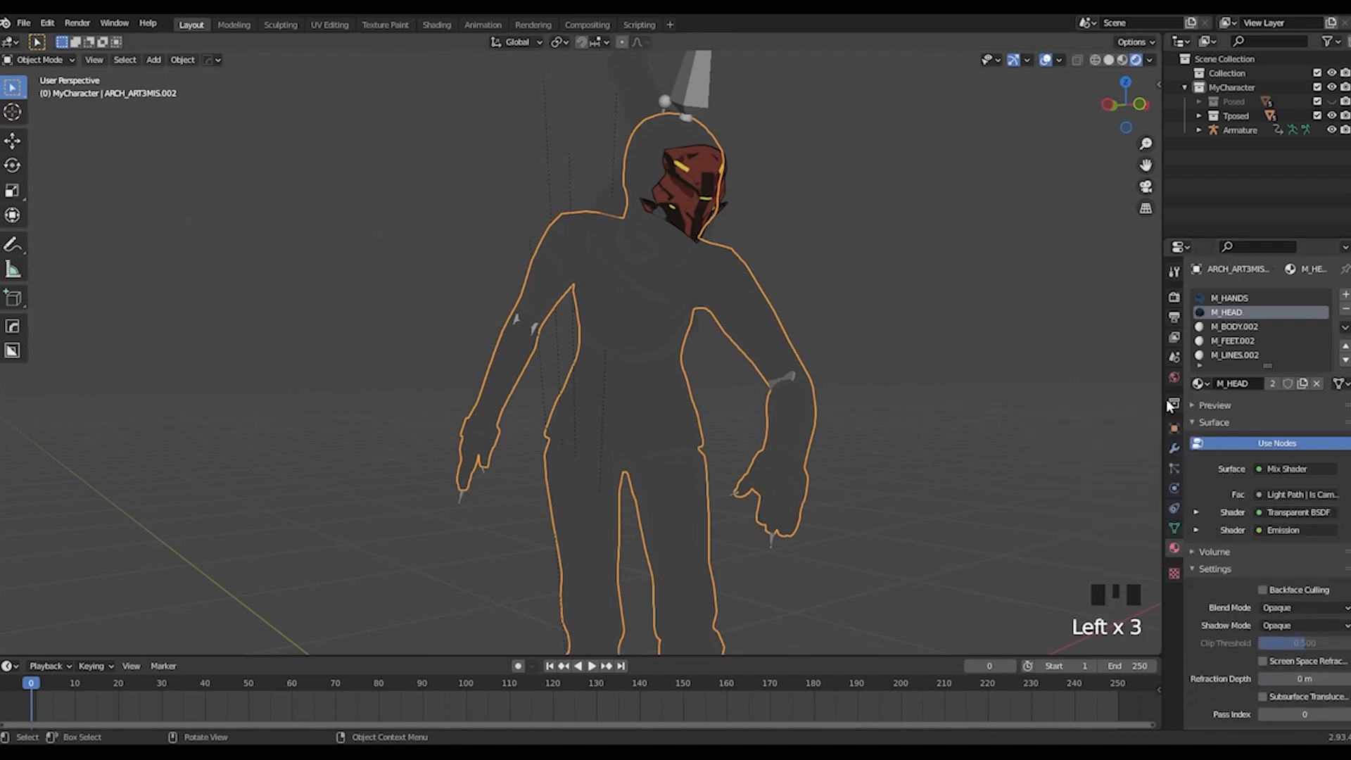
Step: On the same body mesh, replace M_BODY.002 with M_BODY and M_FEET.002 with M_FEET
middle_click_drag(897, 319, 984, 322)
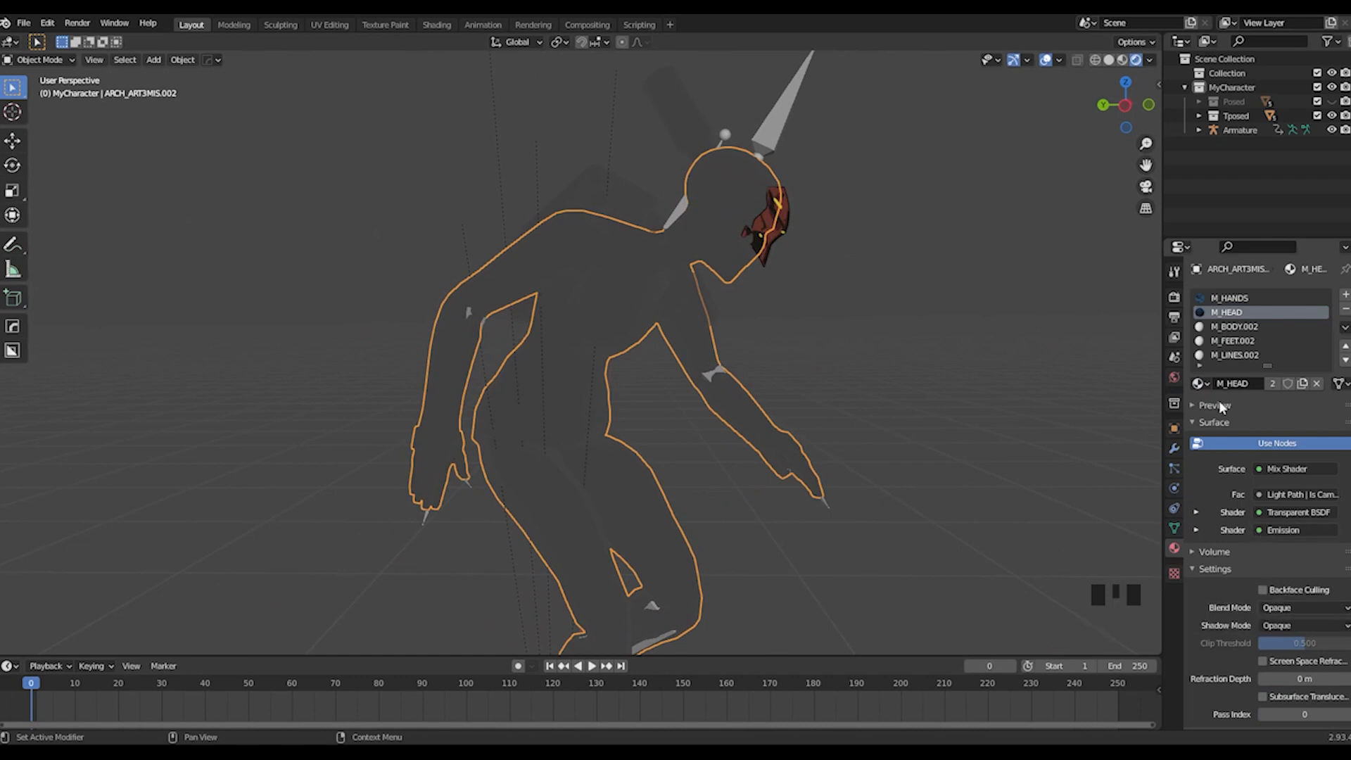
left_click(1223, 326)
left_click(1198, 383)
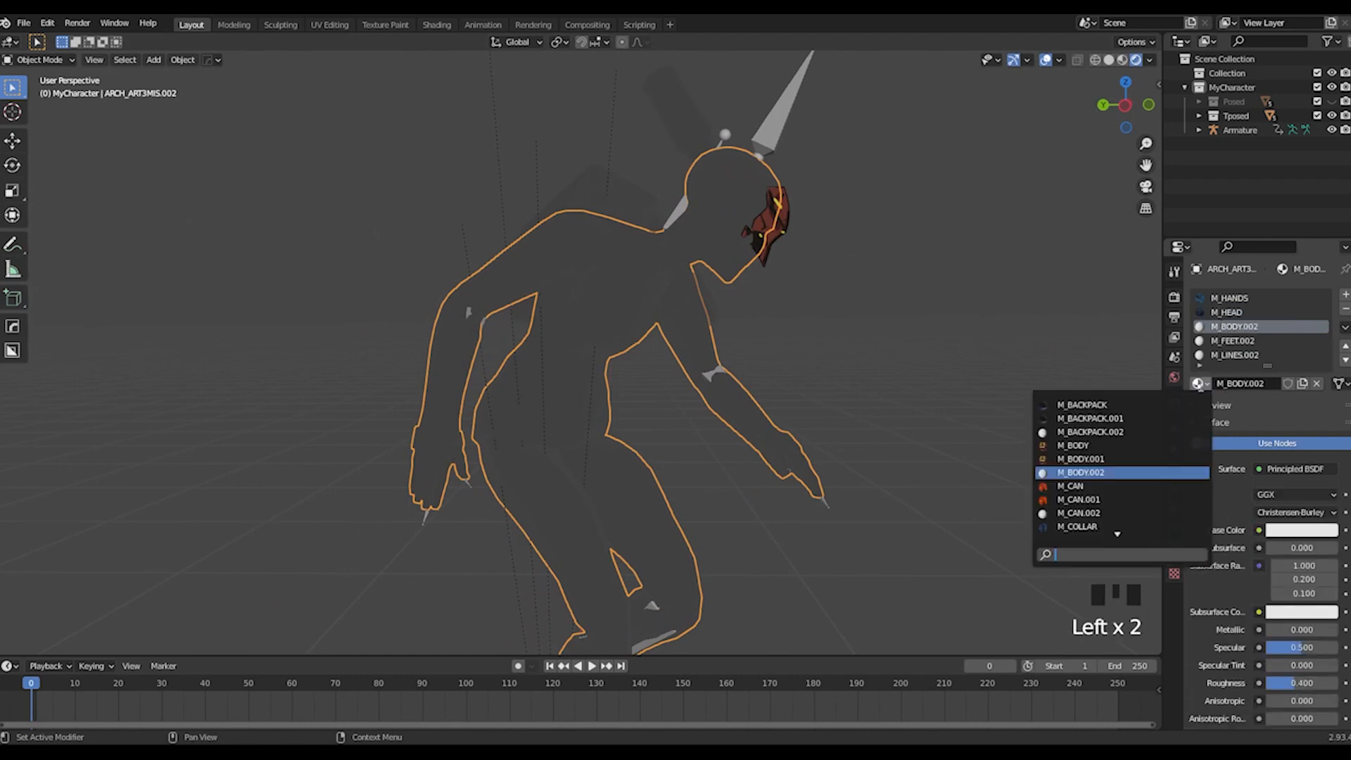
left_click(1084, 444)
middle_click_drag(1083, 441, 985, 401)
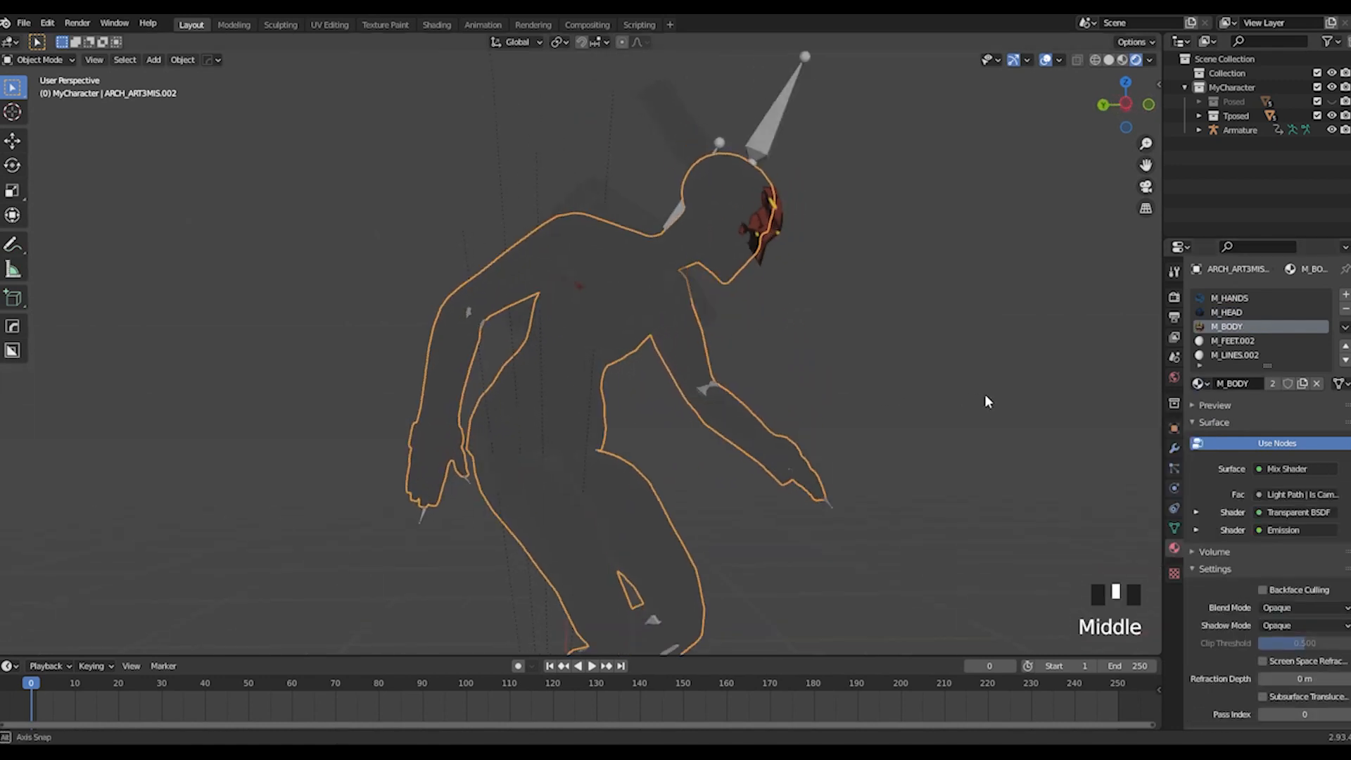
left_click(1235, 342)
left_click(1198, 384)
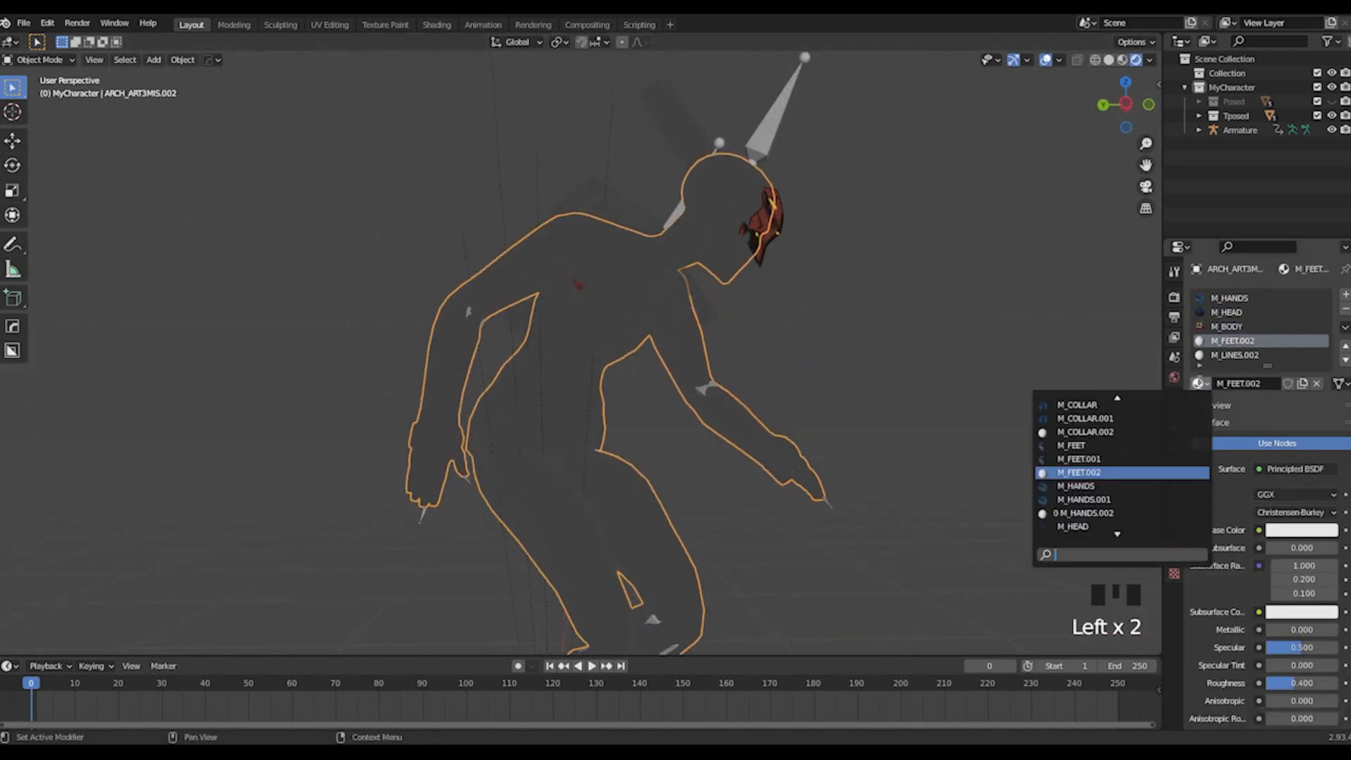
left_click(1102, 446)
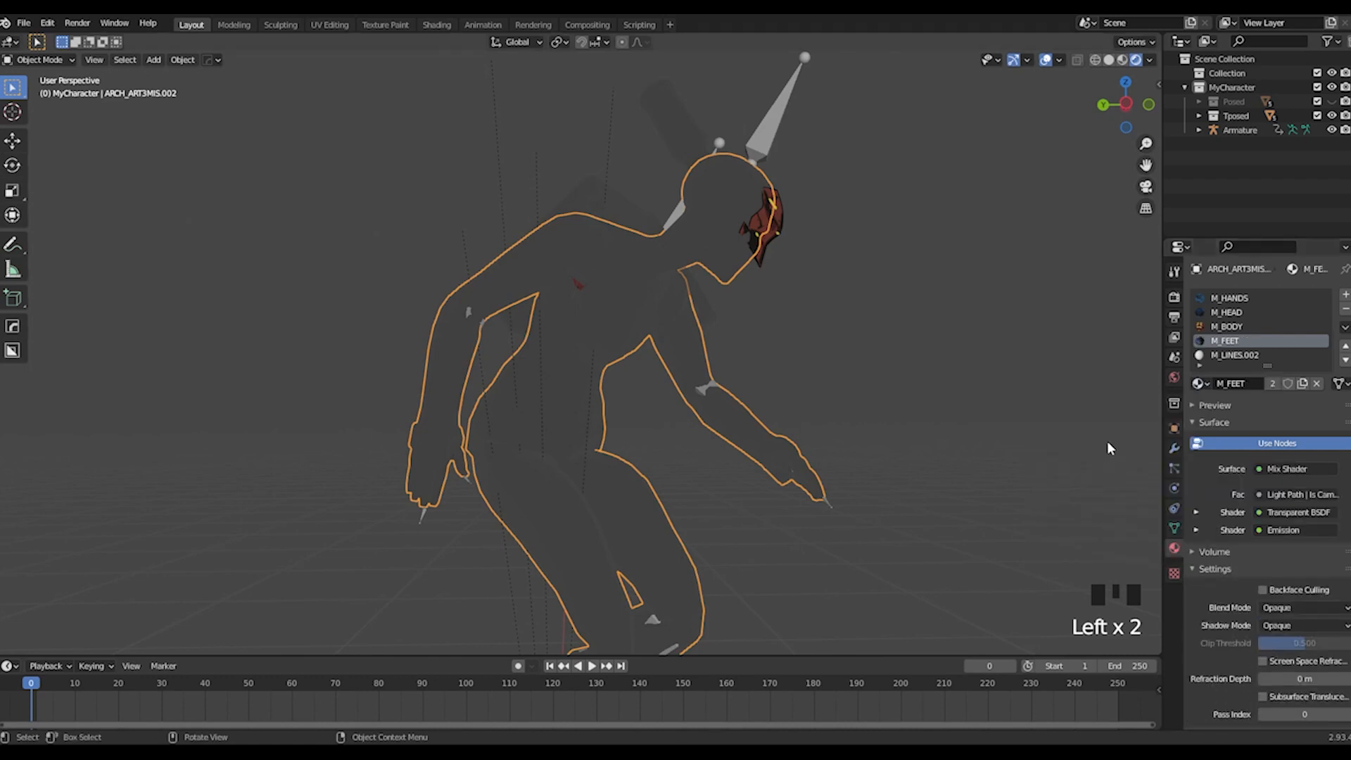
Step: Replace the body mesh's M_LINES.002 material with M_LINES
left_click(1232, 354)
left_click(1199, 385)
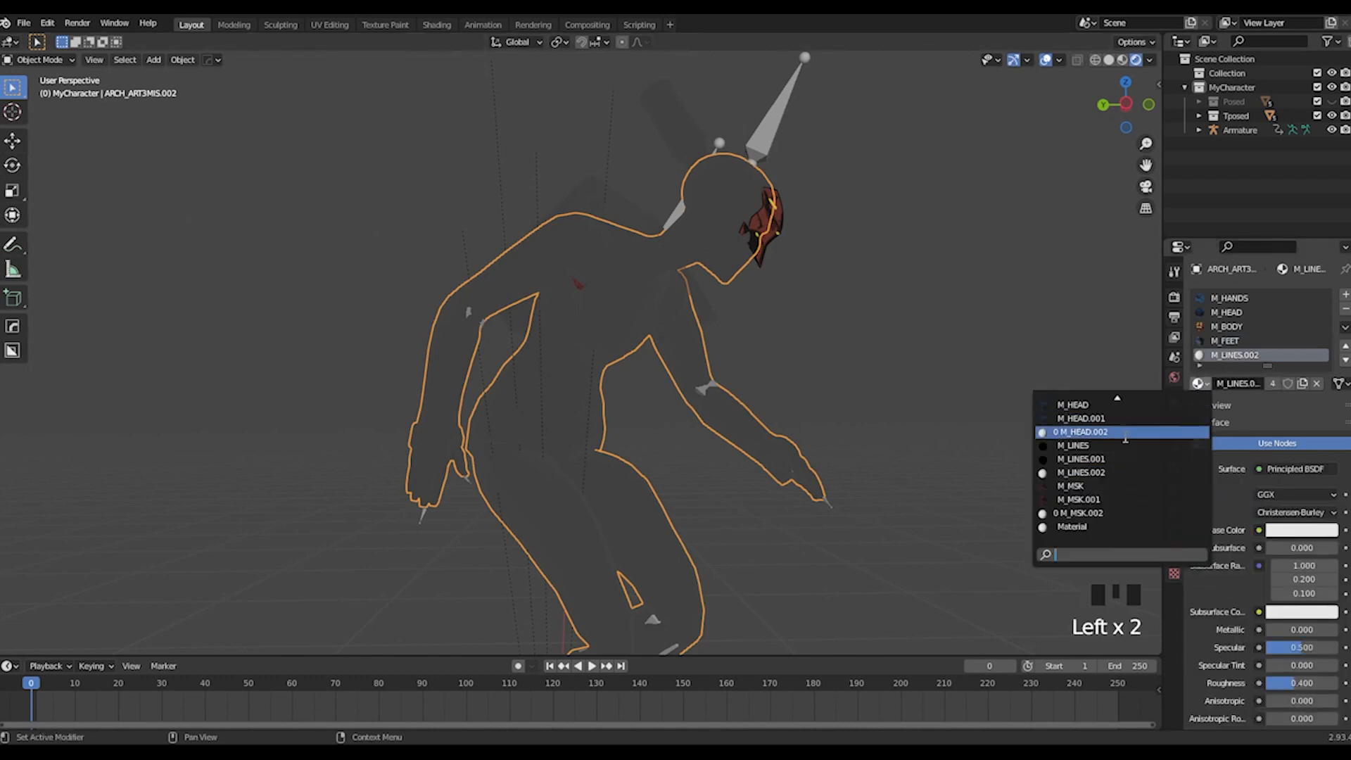
left_click(1073, 444)
Step: Assign M_LINES and M_COLLAR to the imported collar loop in place of its .002 materials
mouse_move(985, 434)
middle_mouse_down()
mouse_move(765, 421)
mouse_move(850, 387)
middle_mouse_up()
left_click(674, 309)
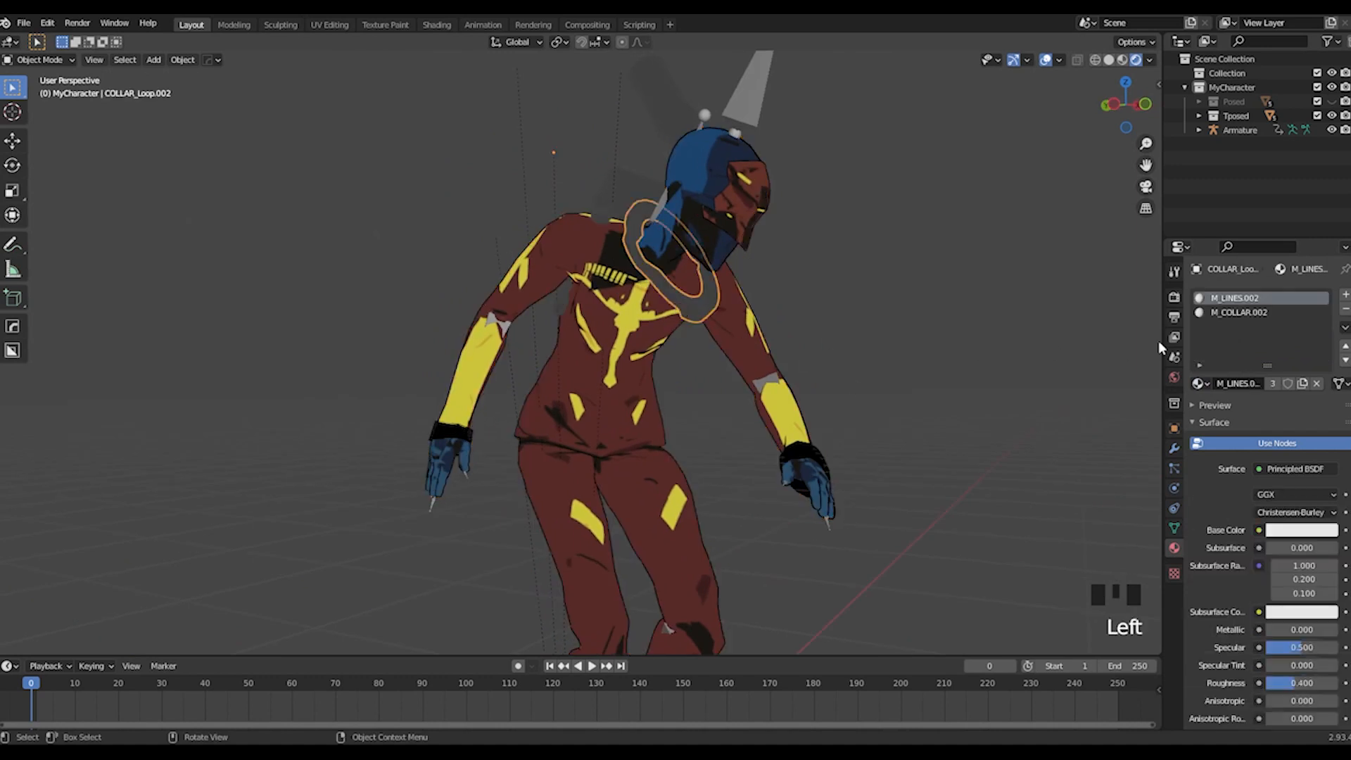
left_click(1199, 384)
left_click(1074, 445)
left_click(1245, 313)
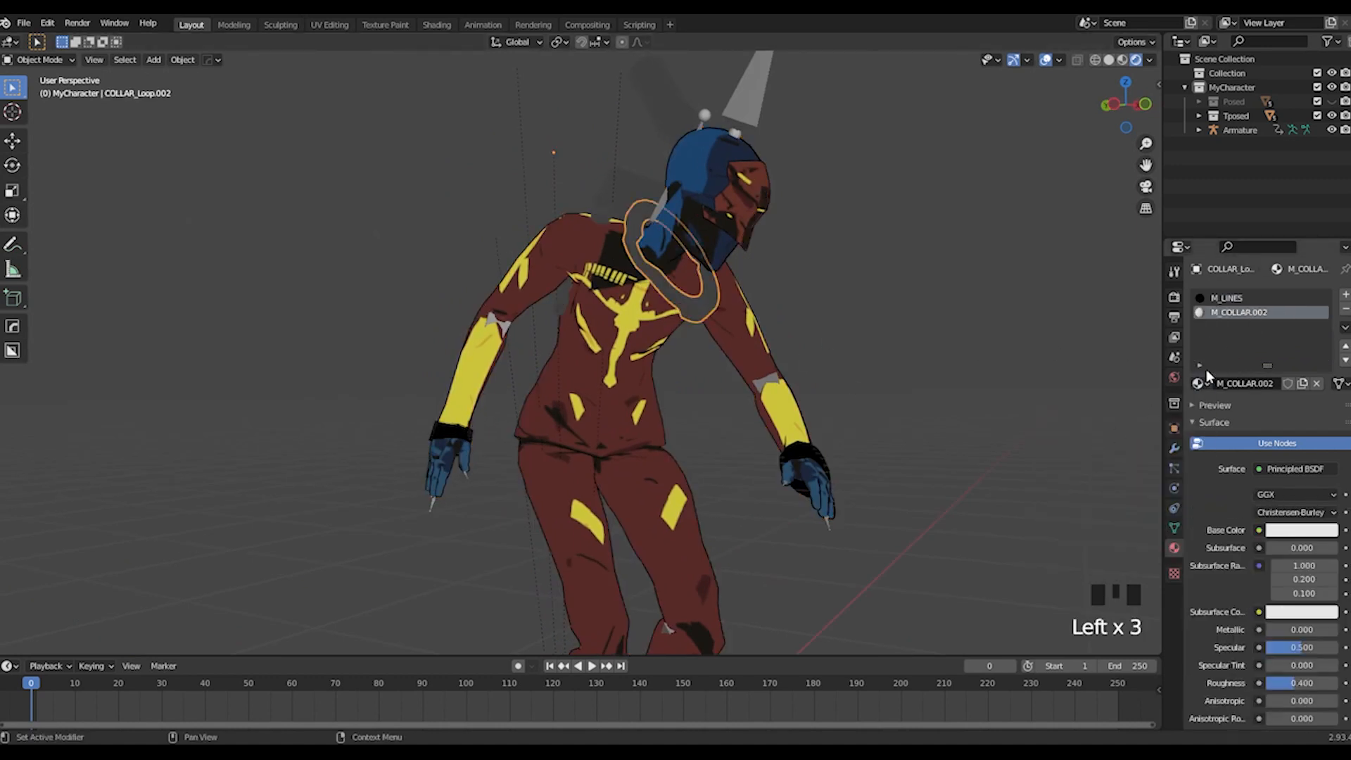
left_click(1198, 384)
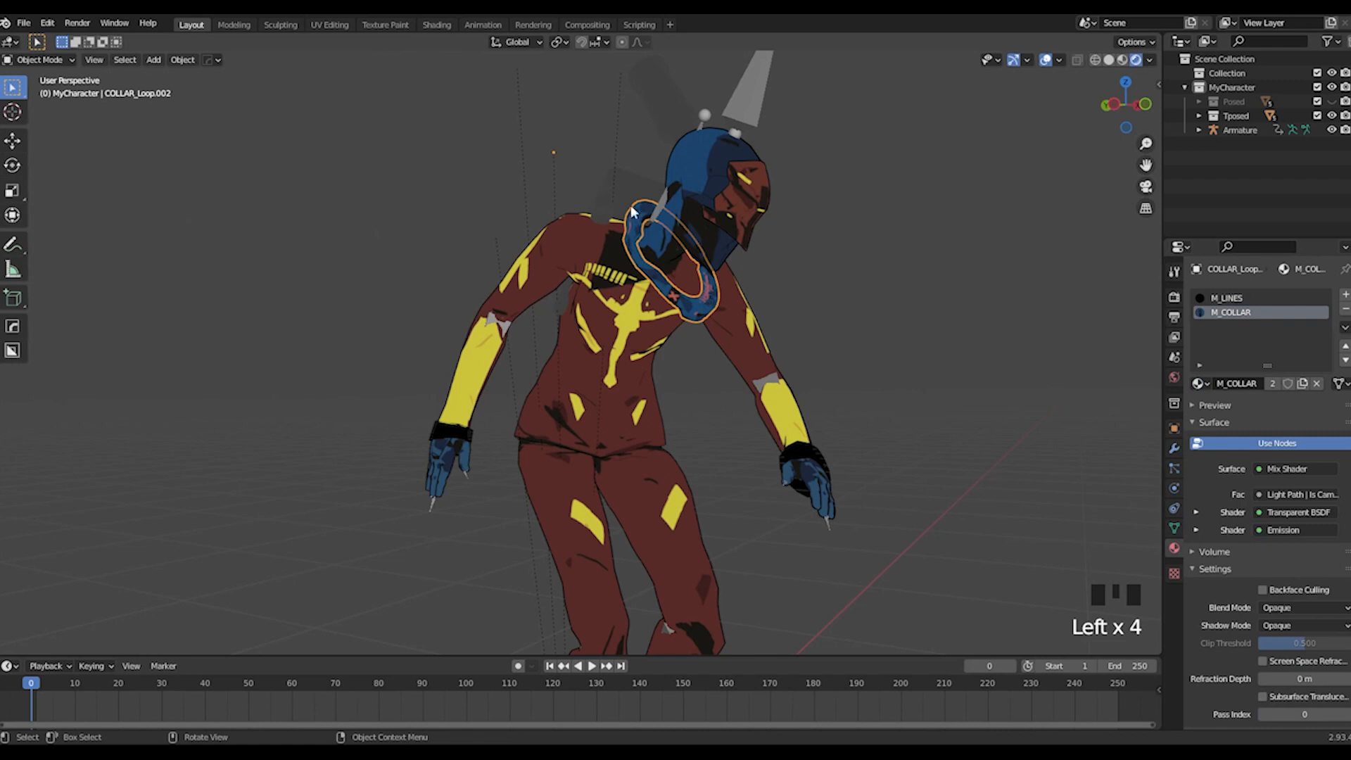
Step: Assign M_LINES and M_BACKPACK to the imported backpack in place of its .002 materials
left_click(646, 184)
left_click(1199, 383)
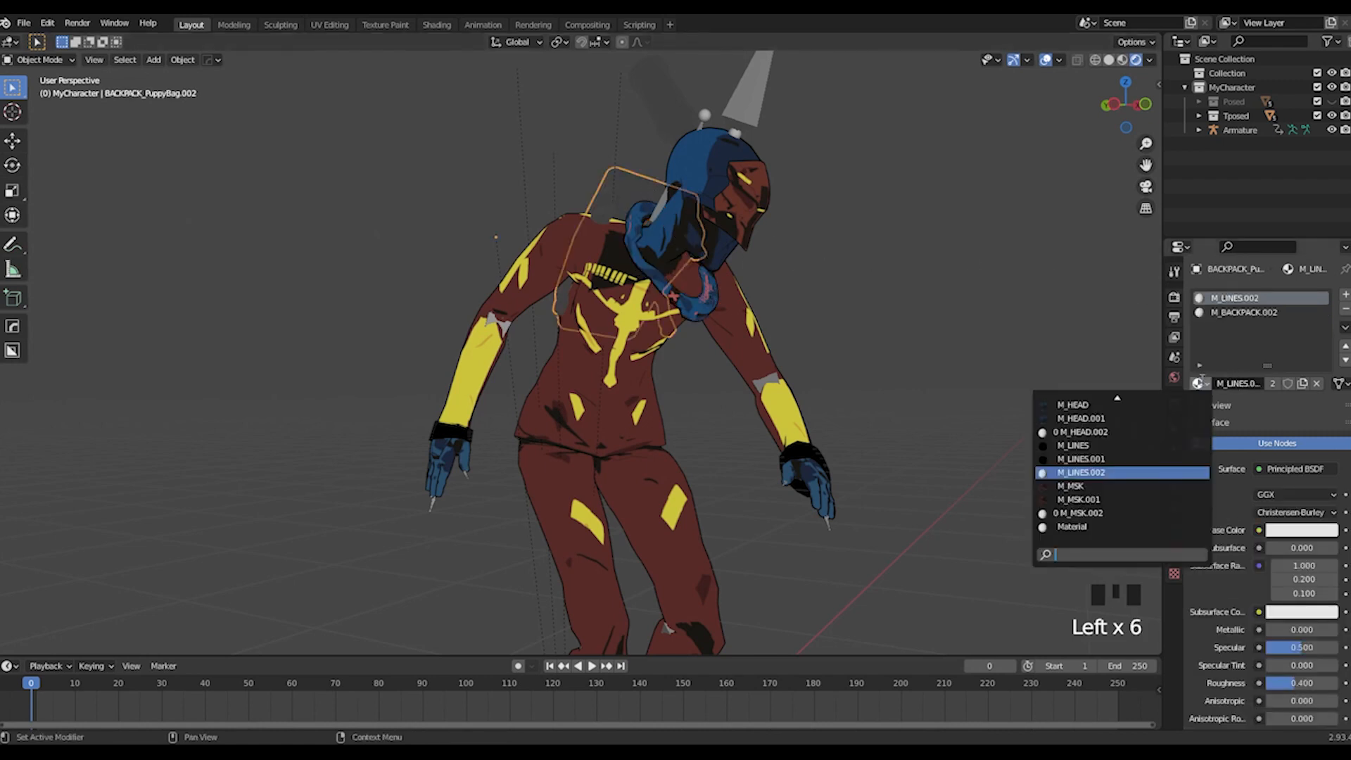
left_click(1074, 444)
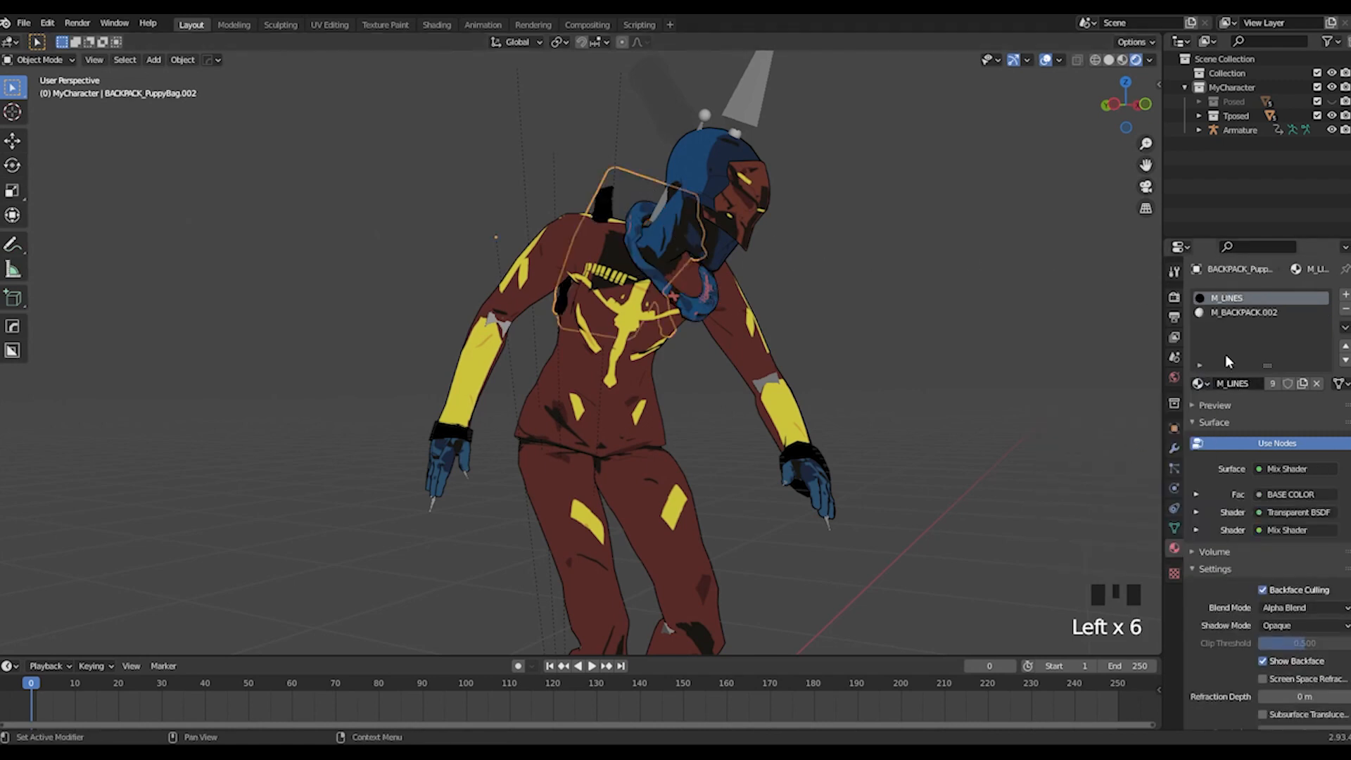
left_click(1233, 312)
left_click(1198, 383)
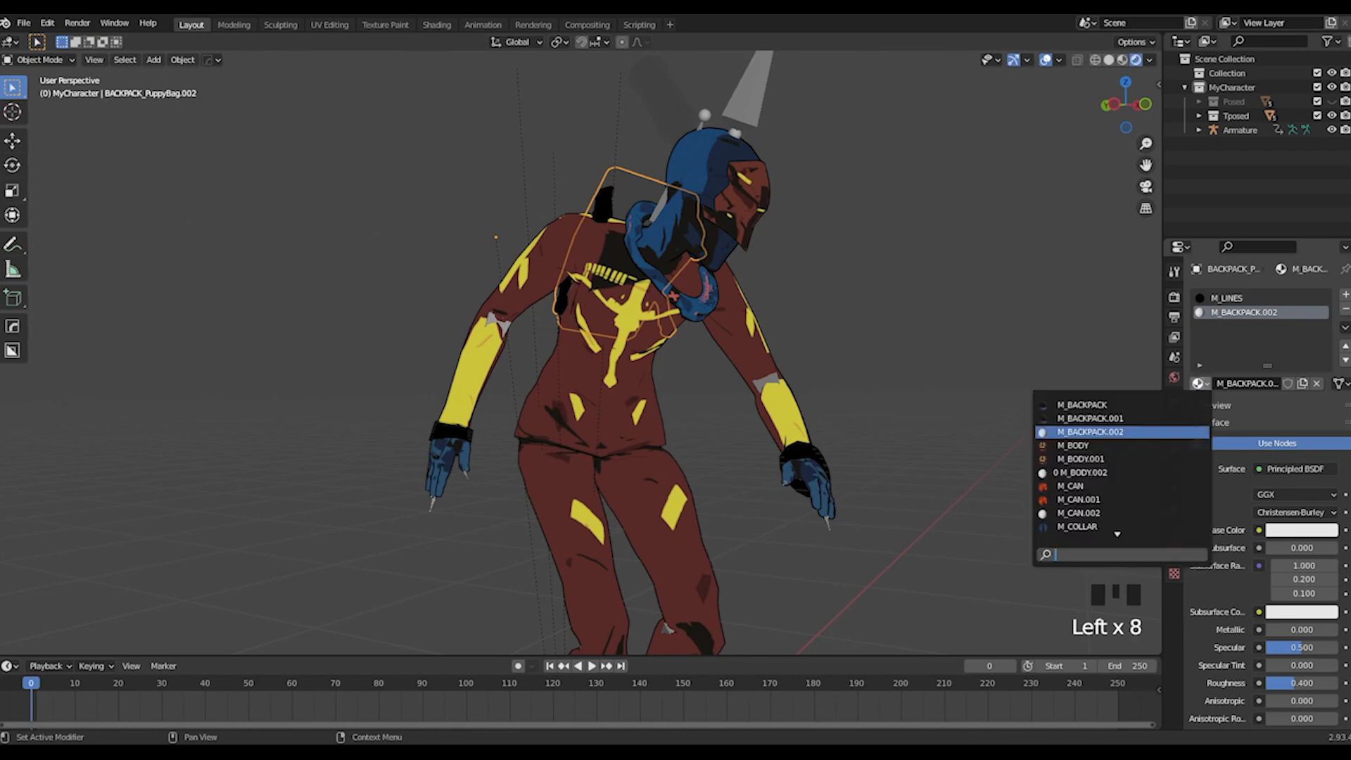
left_click(1104, 407)
Step: Assign M_LINES and M_CAN to the imported canister above the head in place of its .002 materials
middle_click_drag(869, 368, 922, 382)
left_click(707, 134)
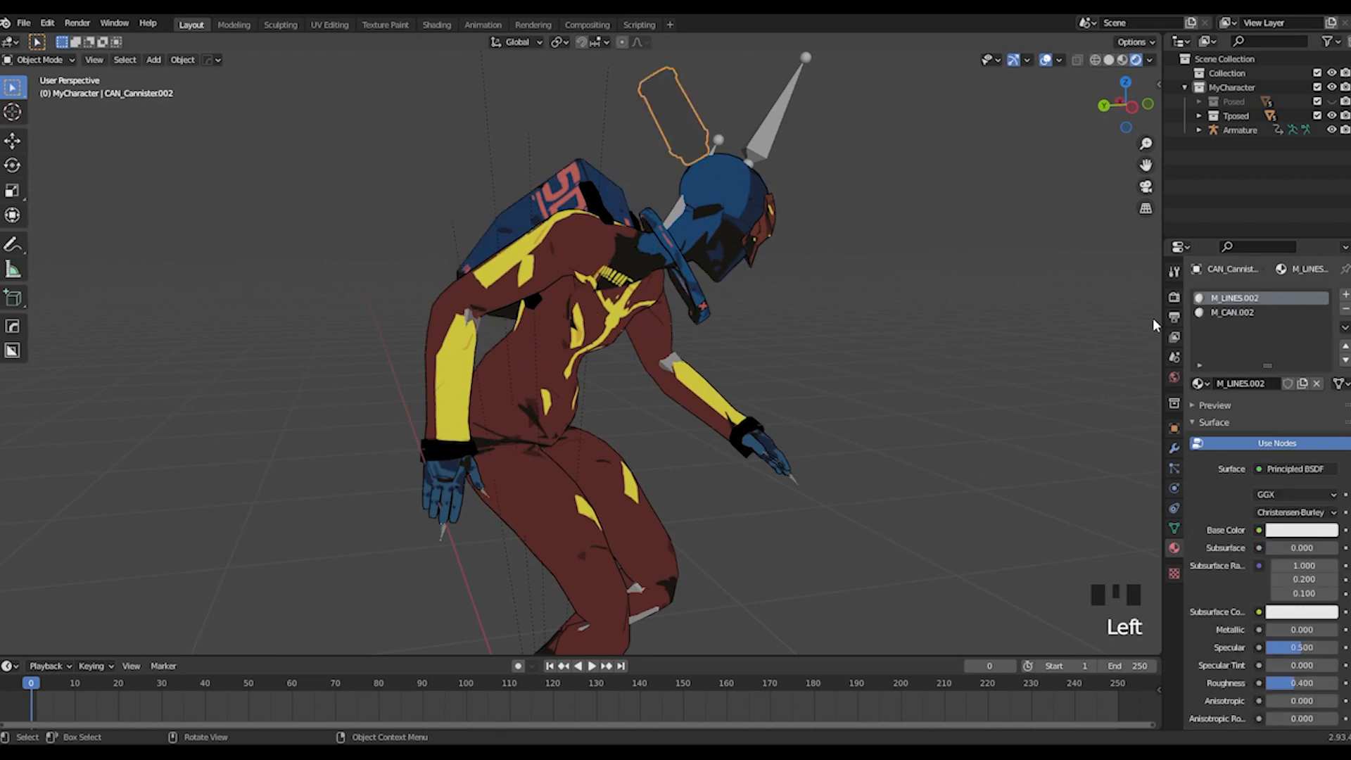
left_click(1174, 296)
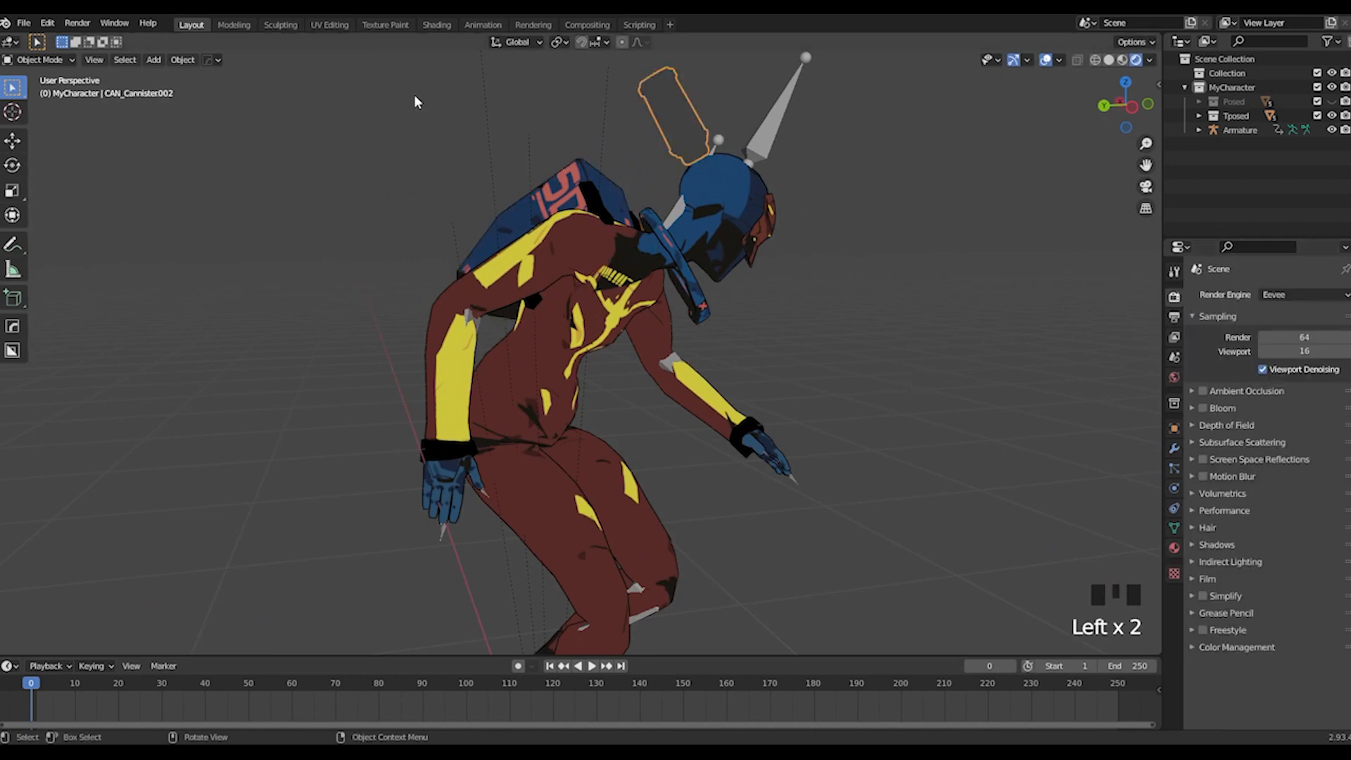
middle_click_drag(716, 140, 716, 173)
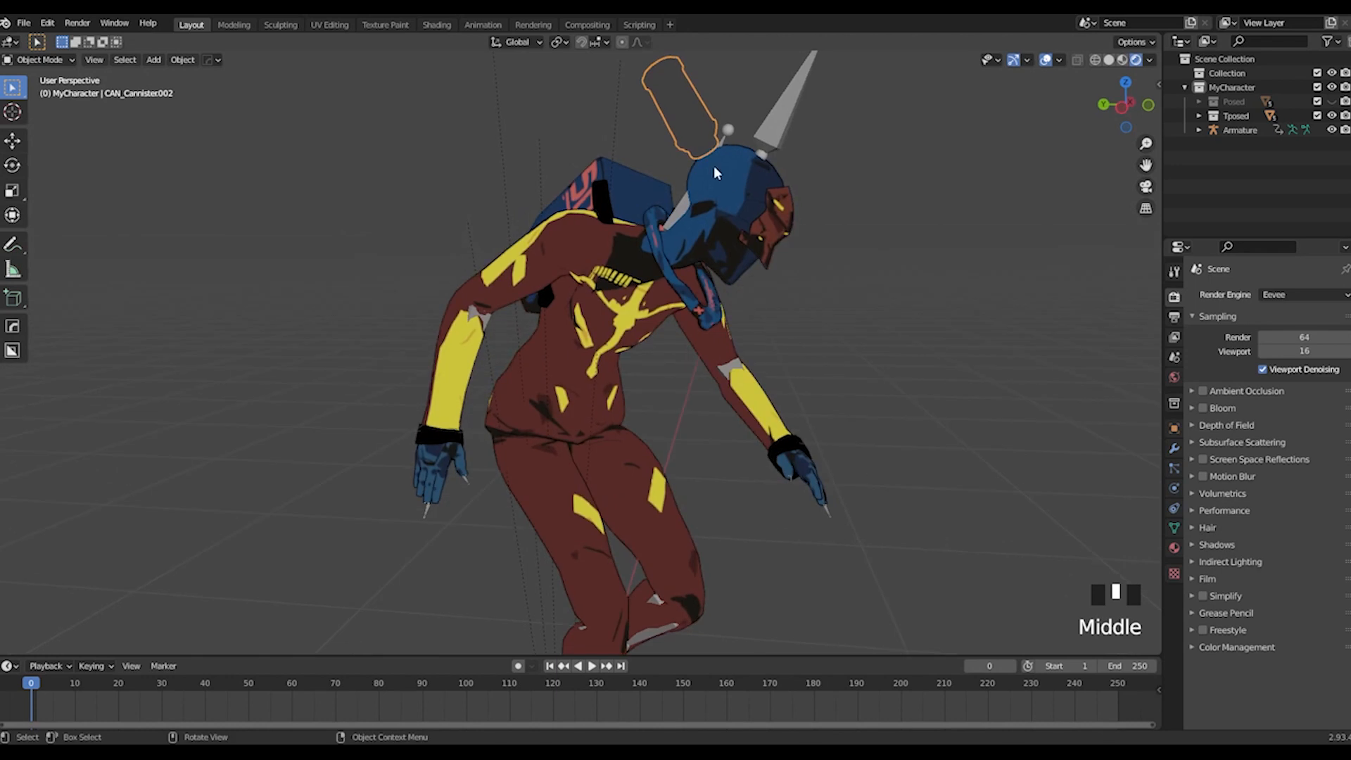
left_click(1174, 548)
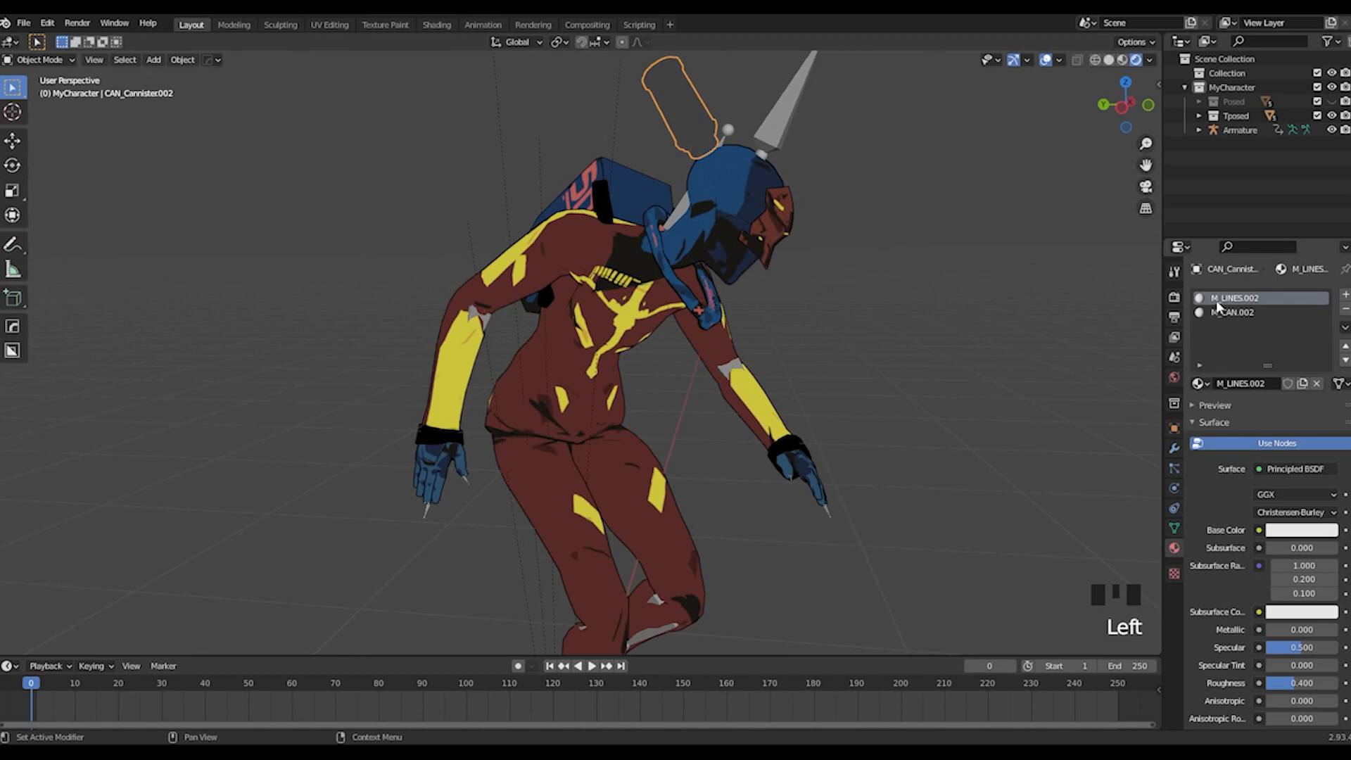
left_click(1199, 383)
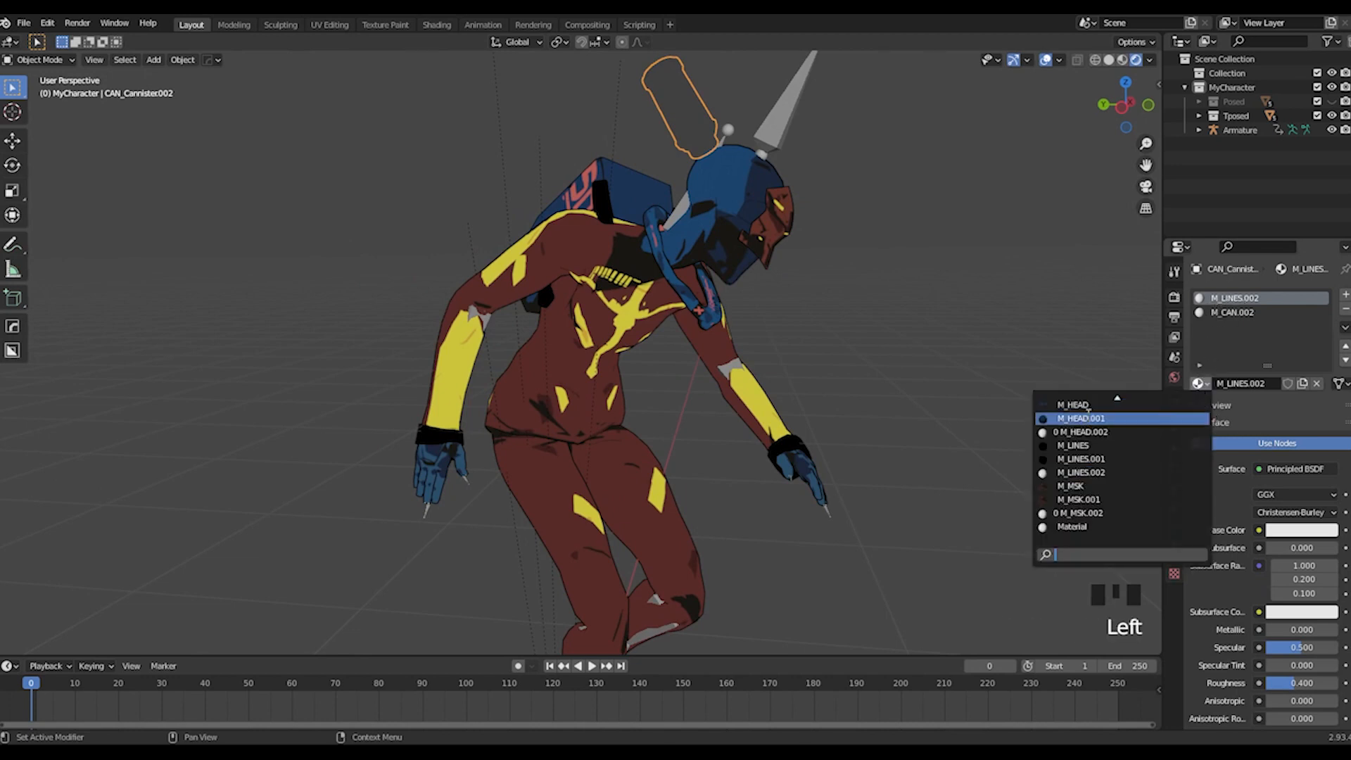
left_click(1073, 445)
left_click(1224, 314)
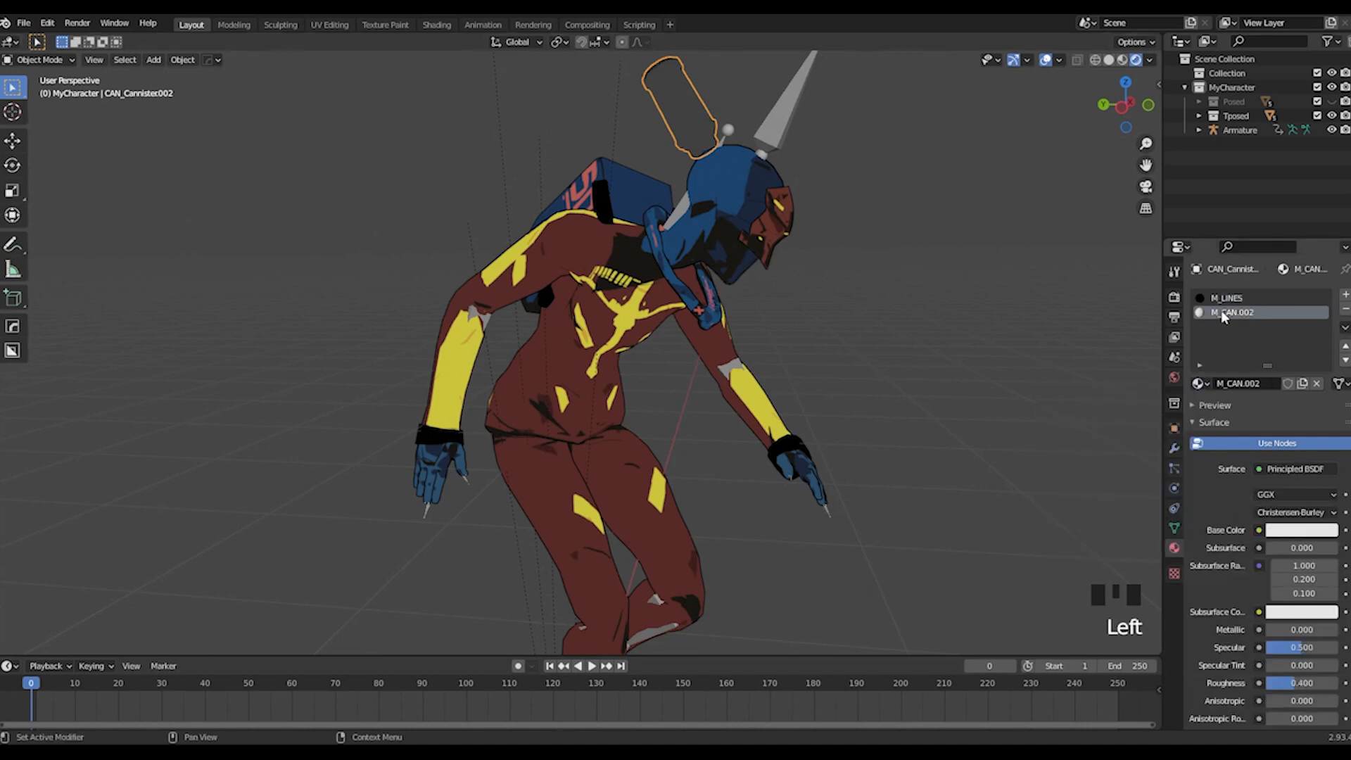
left_click(1201, 387)
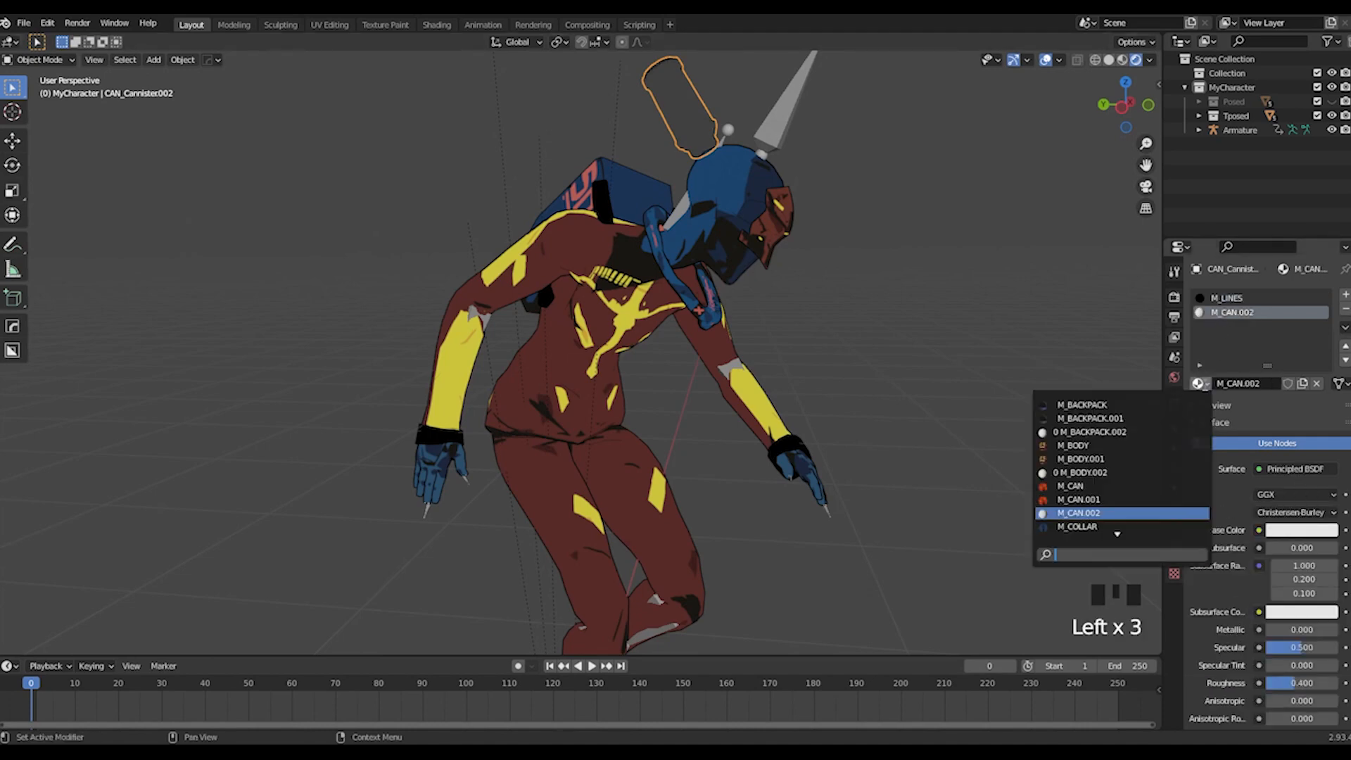
left_click(1096, 486)
Step: Deselect the canister, then play back the character's animation over the current frame range and stop it
middle_click_drag(974, 356, 853, 362)
scroll(853, 362, "down", 2)
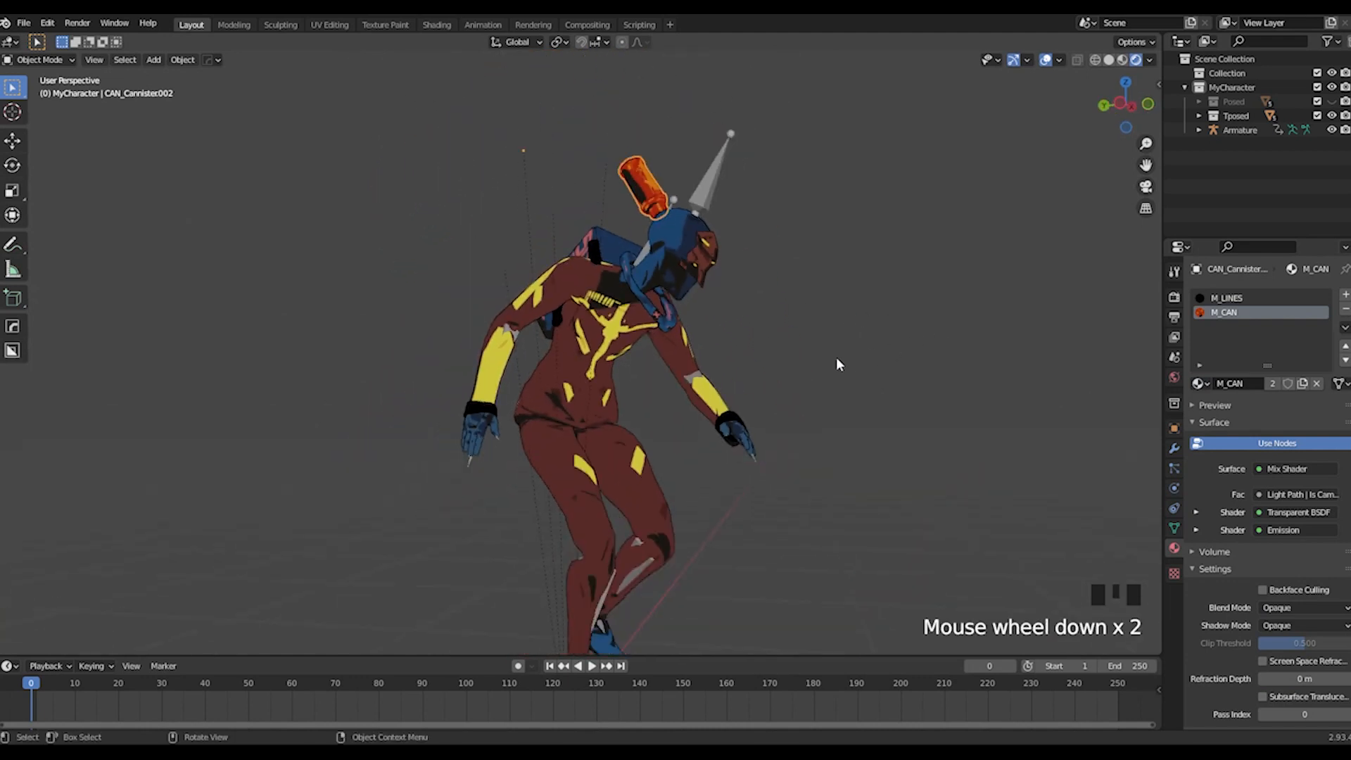
scroll(753, 336, "down", 3)
middle_click_drag(763, 362, 700, 473)
left_click(805, 360)
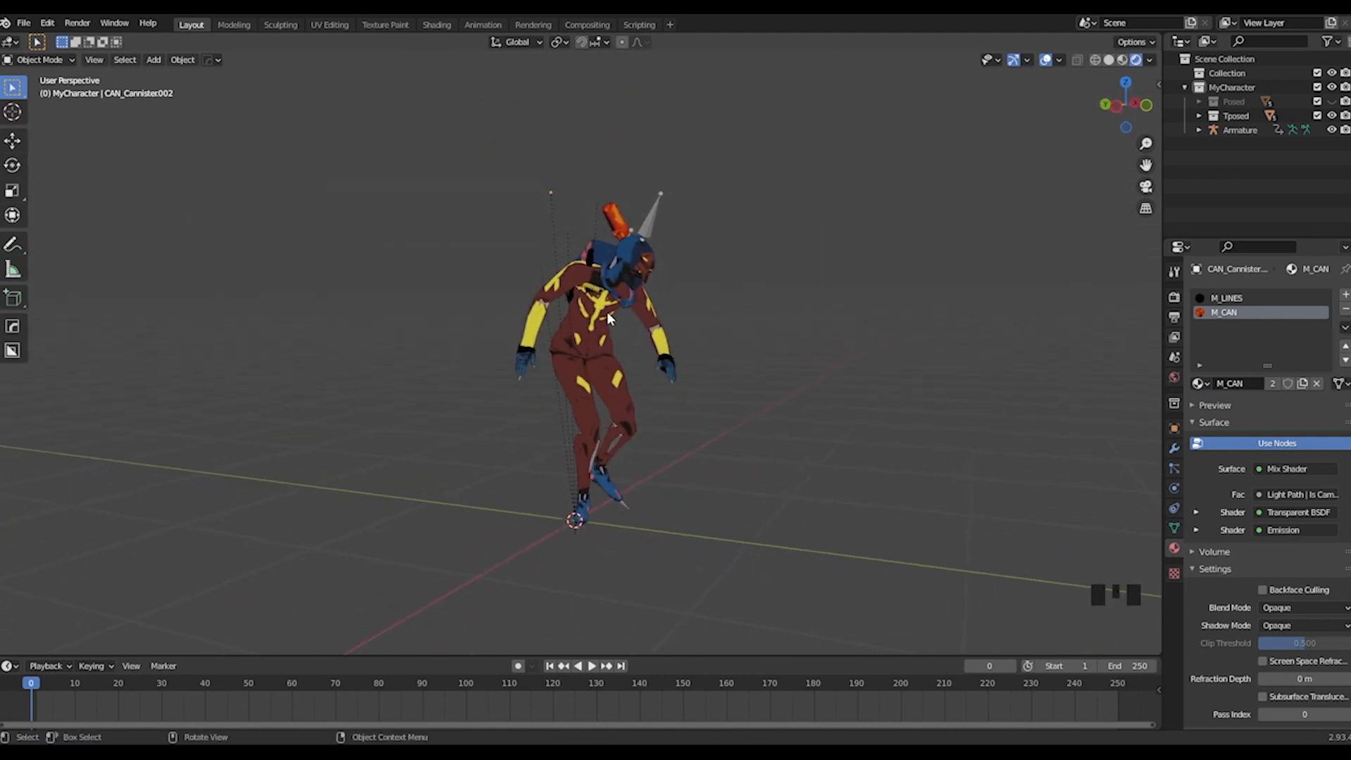
key("space")
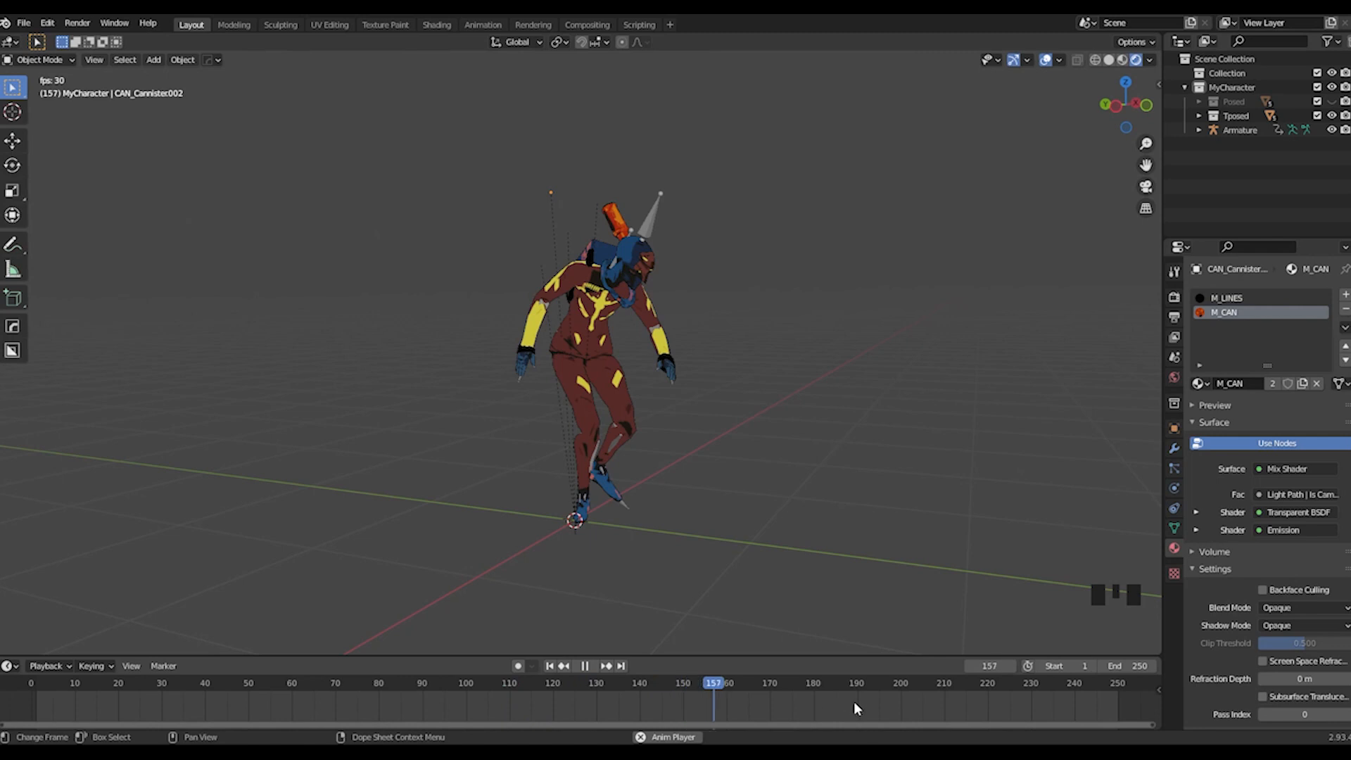
key("space")
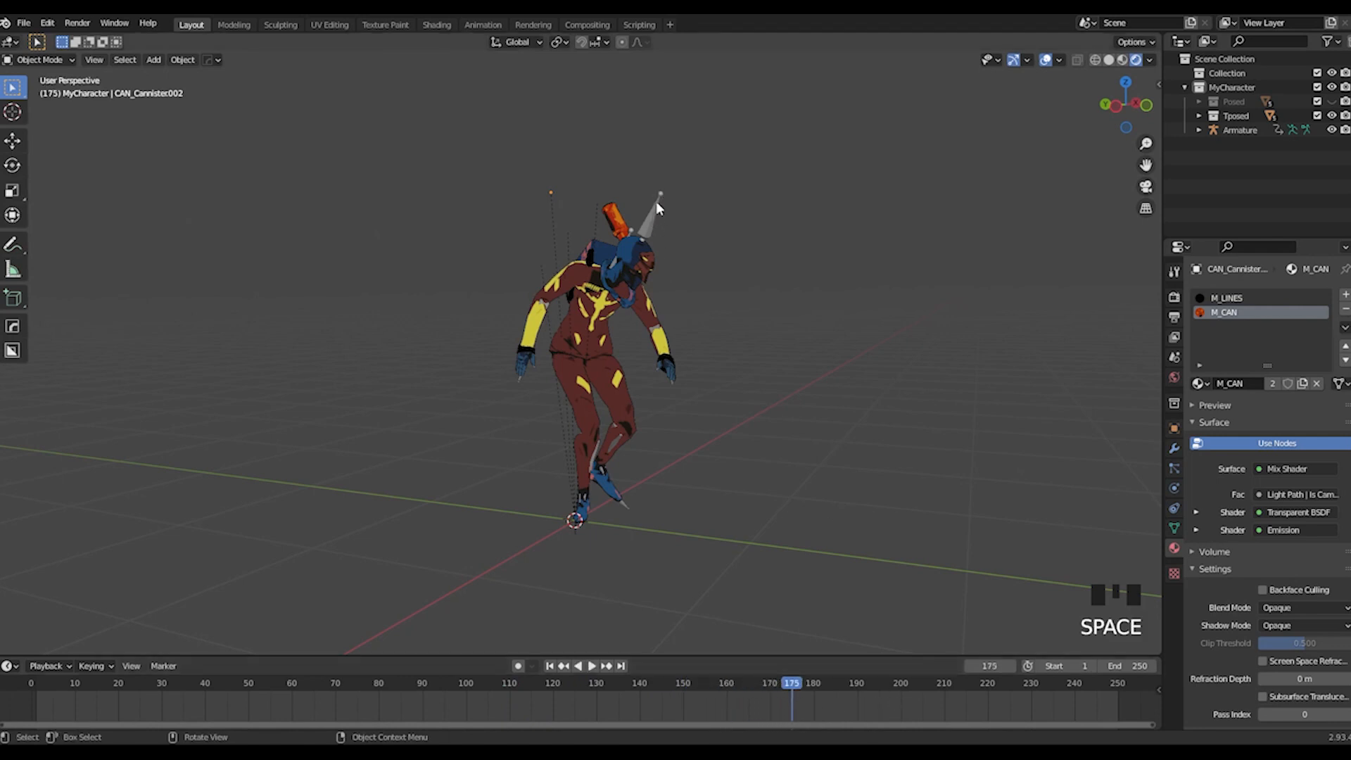
Step: Select the character's armature and set the scene's end frame to 32 to match its last keyframe
left_click(651, 221)
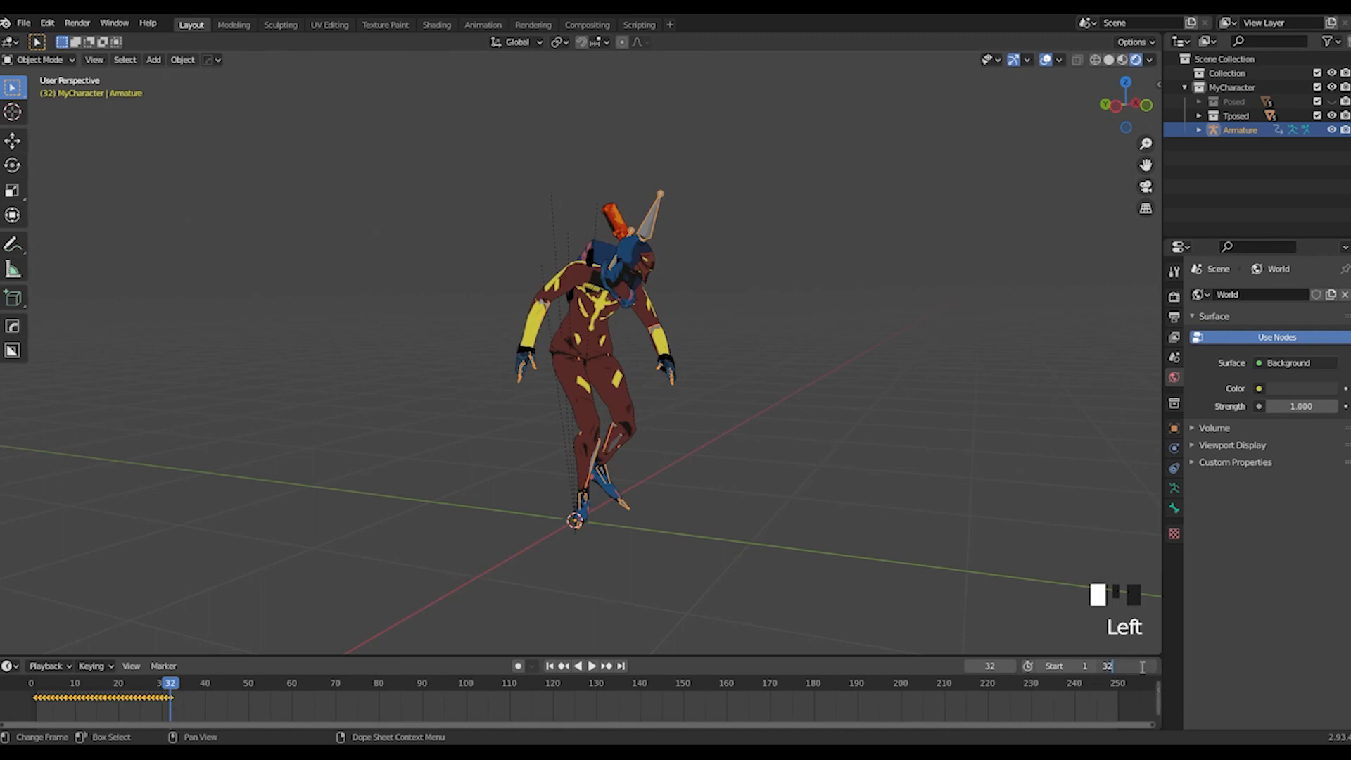
key("Return")
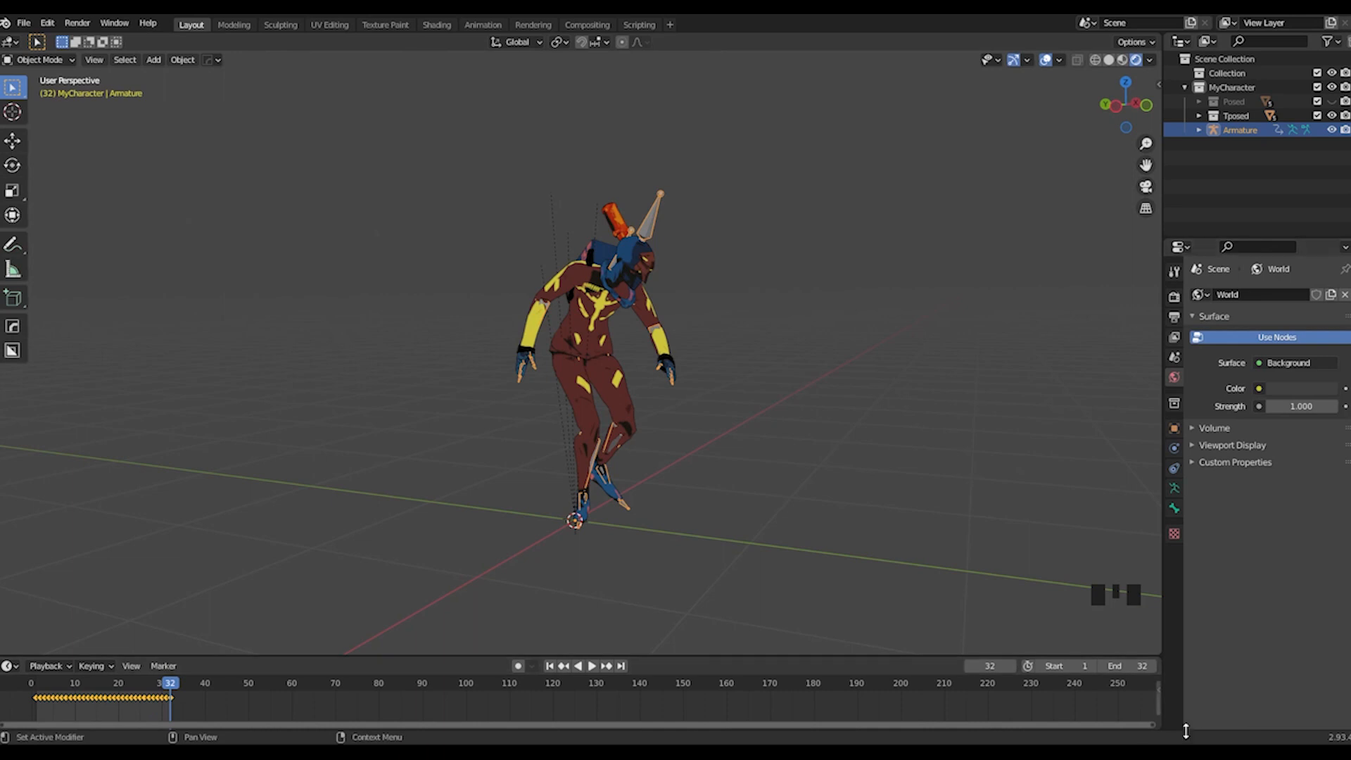
left_click_drag(1154, 724, 265, 733)
middle_click_drag(551, 702, 662, 702)
Step: Play the shortened walk loop in the viewport and select the armature during playback to show its keyframes
left_click(796, 463)
key("space")
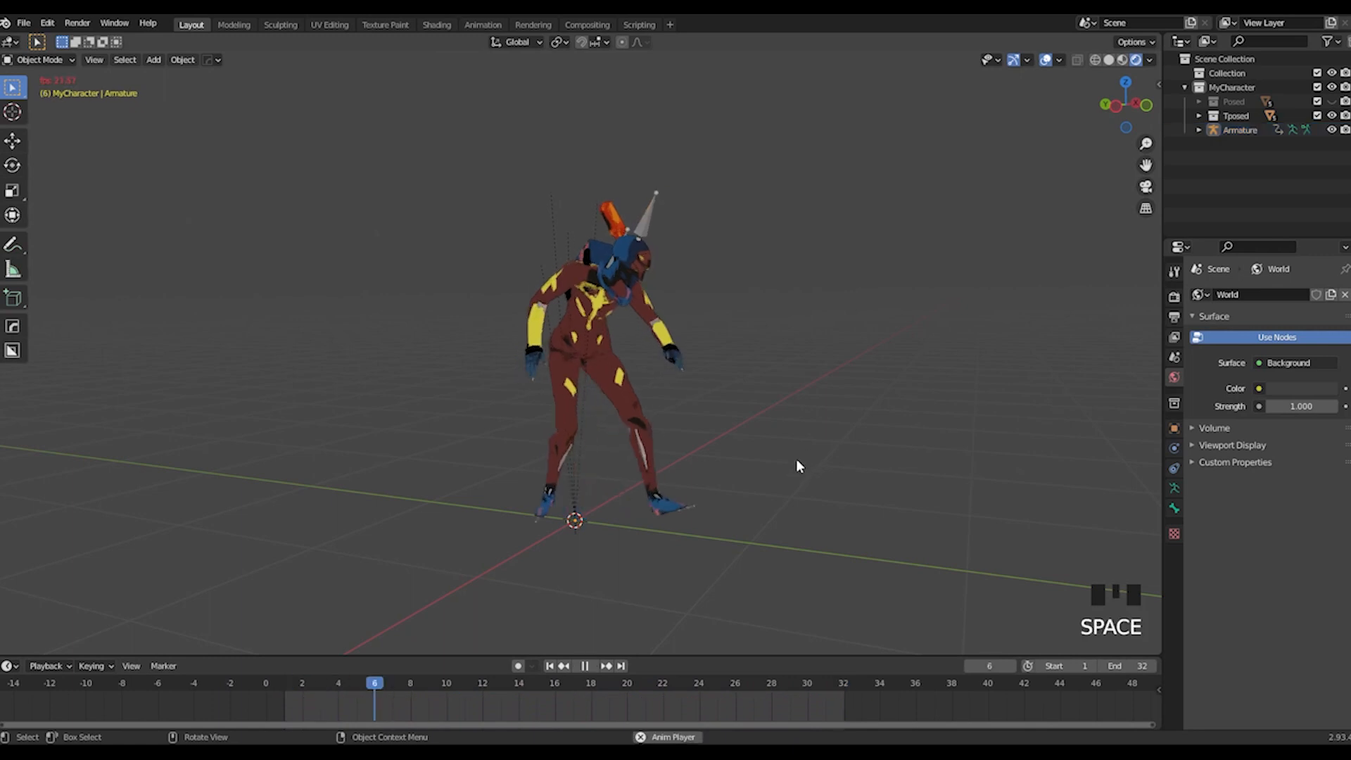
mouse_move(796, 459)
middle_mouse_down()
mouse_move(577, 463)
mouse_move(795, 462)
middle_mouse_up()
left_click(653, 232)
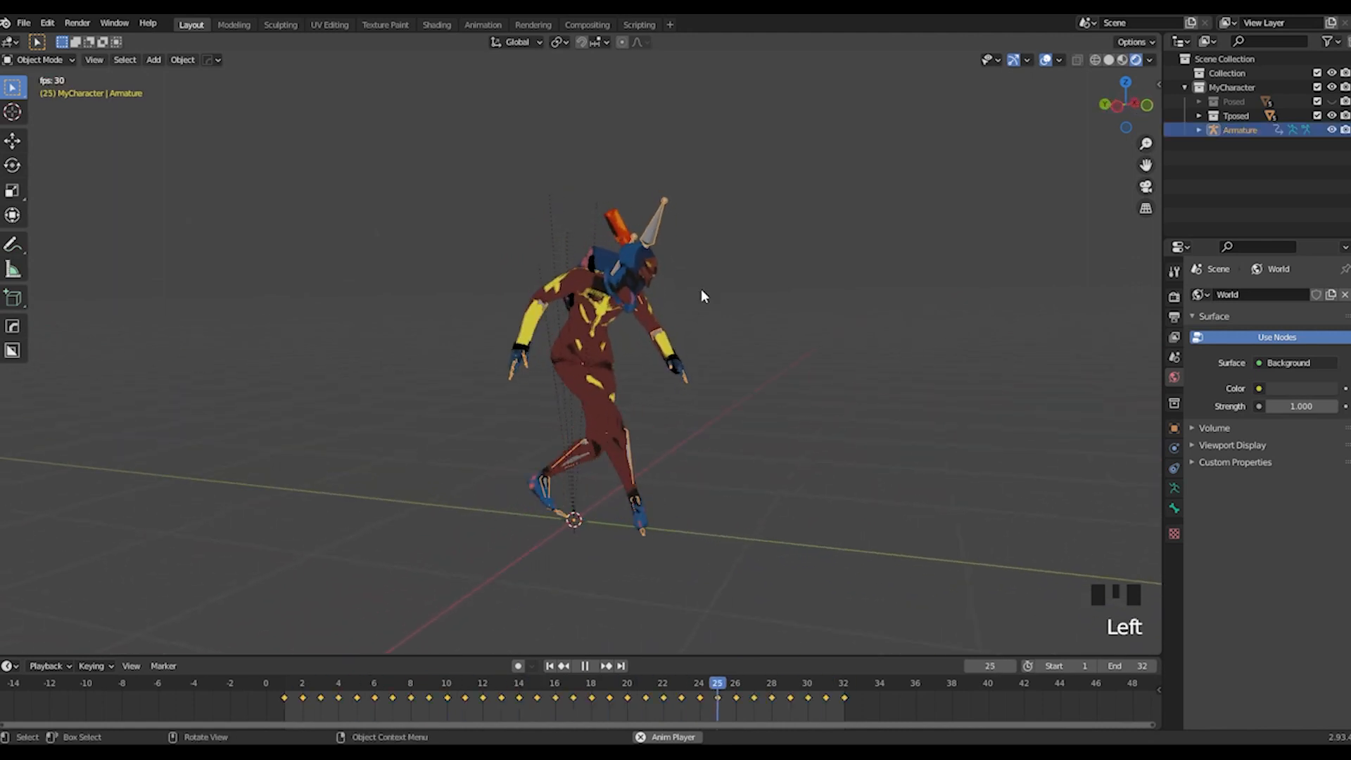
Step: Hide the character's armature, check the walk loop from several angles without the bones, and stop playback
key("h")
middle_click_drag(597, 319, 704, 374)
middle_click_drag(788, 404, 745, 408)
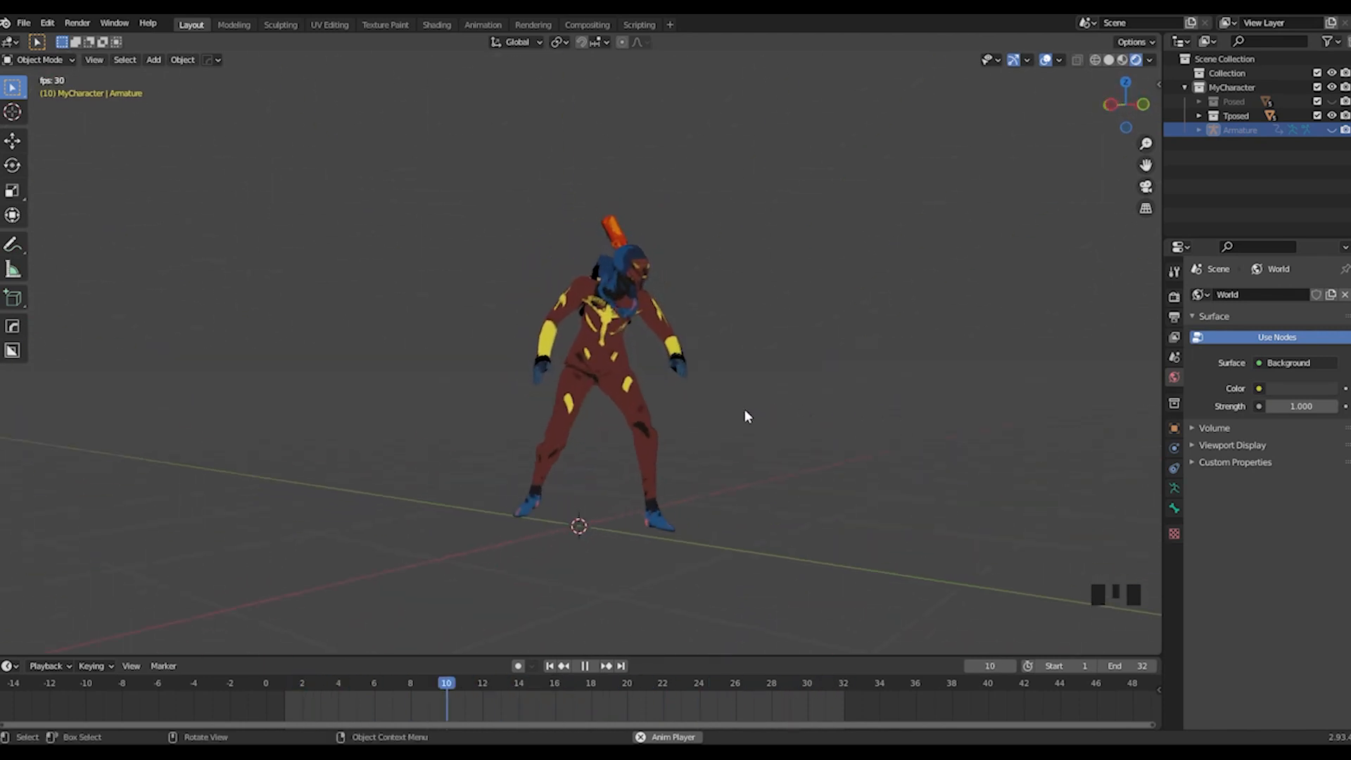
left_click(1330, 130)
left_click(1329, 130)
middle_click_drag(691, 370, 843, 365)
scroll(632, 352, "up", 2)
key("space")
Step: Examine the epic character from several angles, including its floating capsules, waist piece and headgear
mouse_move(715, 420)
middle_mouse_down()
mouse_move(562, 408)
mouse_move(328, 429)
mouse_move(674, 393)
mouse_move(654, 407)
mouse_move(702, 432)
middle_mouse_up()
middle_click_drag(811, 415, 644, 198)
middle_click_drag(622, 330, 521, 357)
middle_click_drag(654, 378, 719, 396)
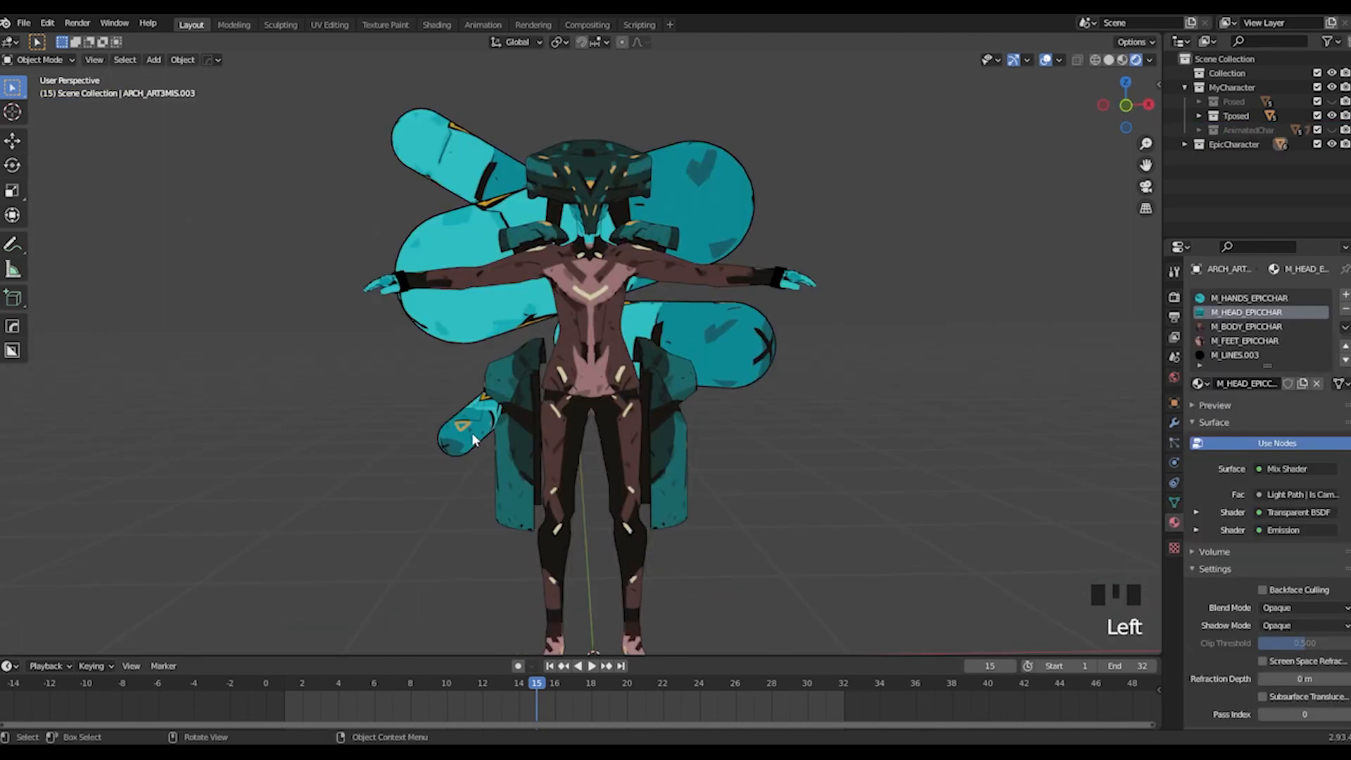
middle_click_drag(800, 421, 766, 425)
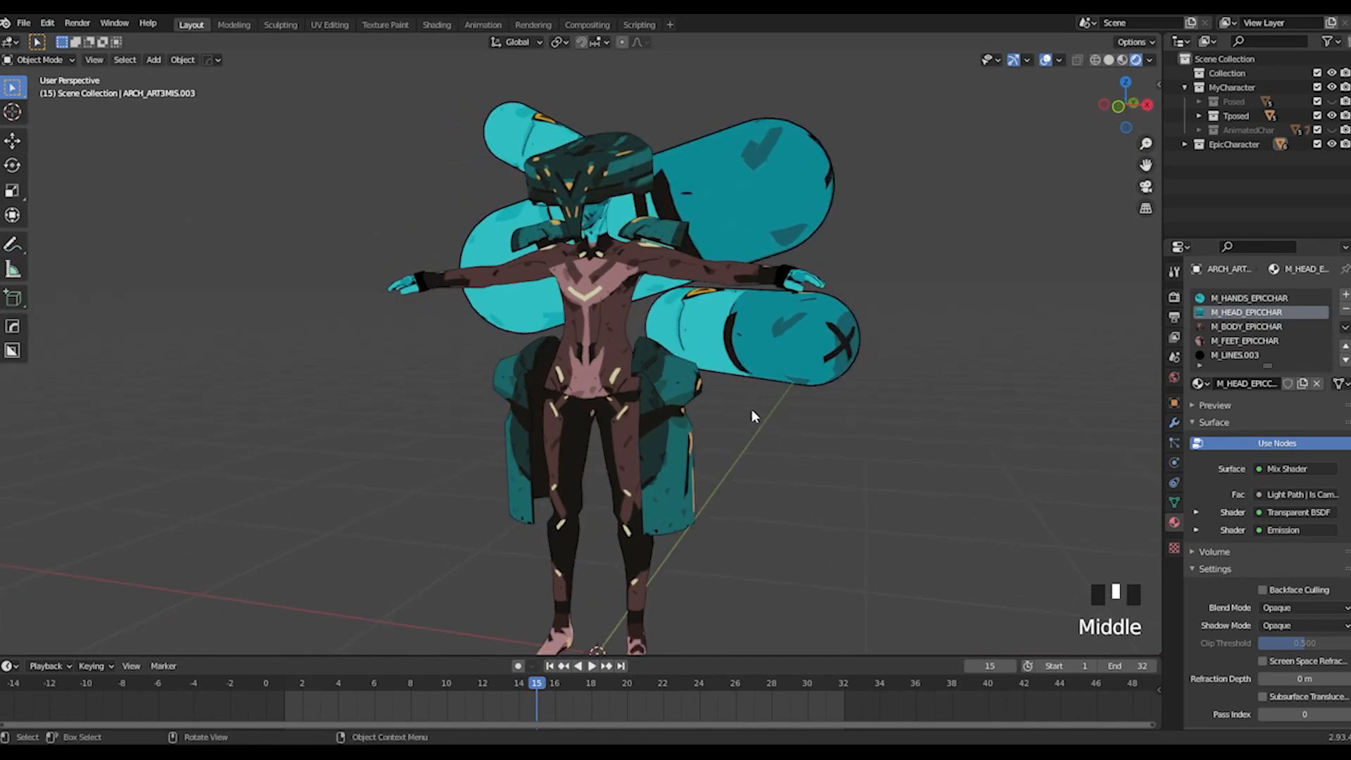
scroll(752, 416, "down", 2)
middle_click_drag(687, 418, 572, 416)
left_click(767, 205)
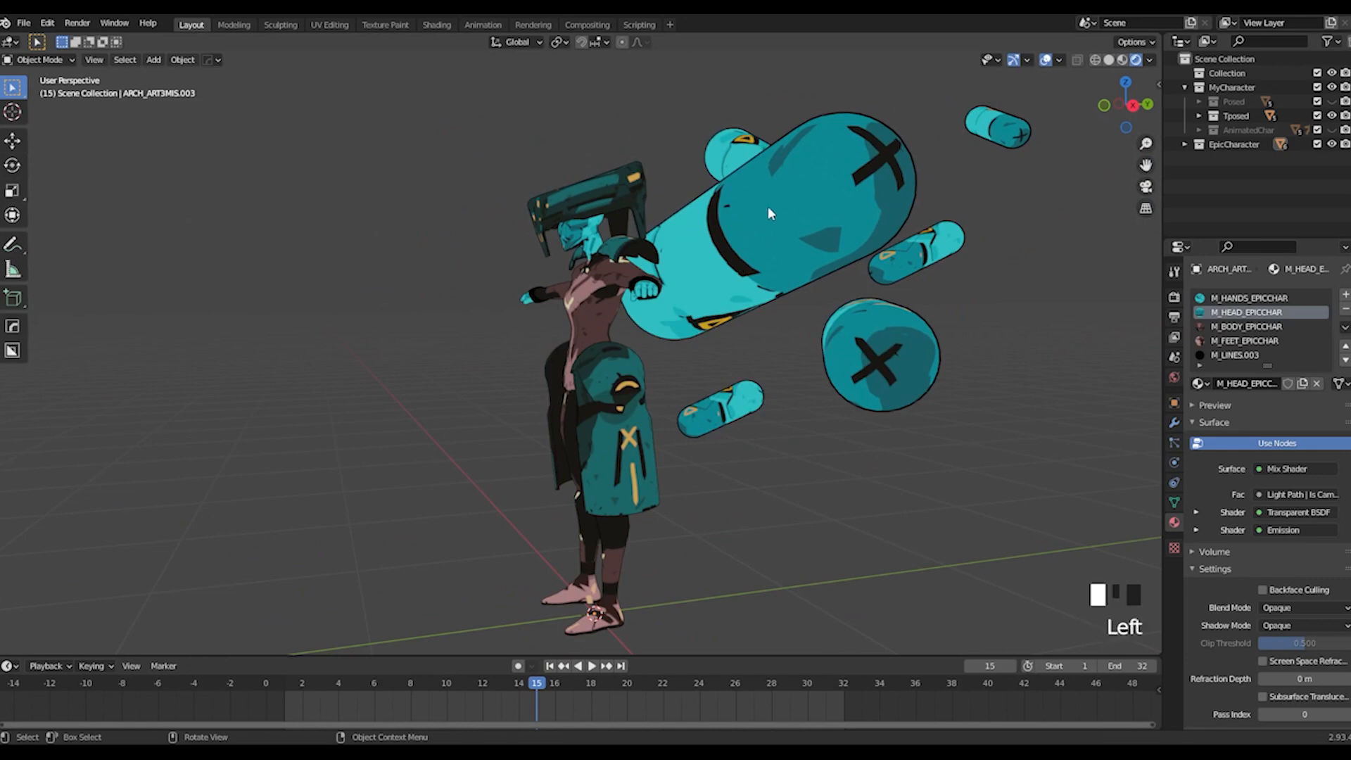
middle_click_drag(640, 361, 546, 409)
left_click(653, 409)
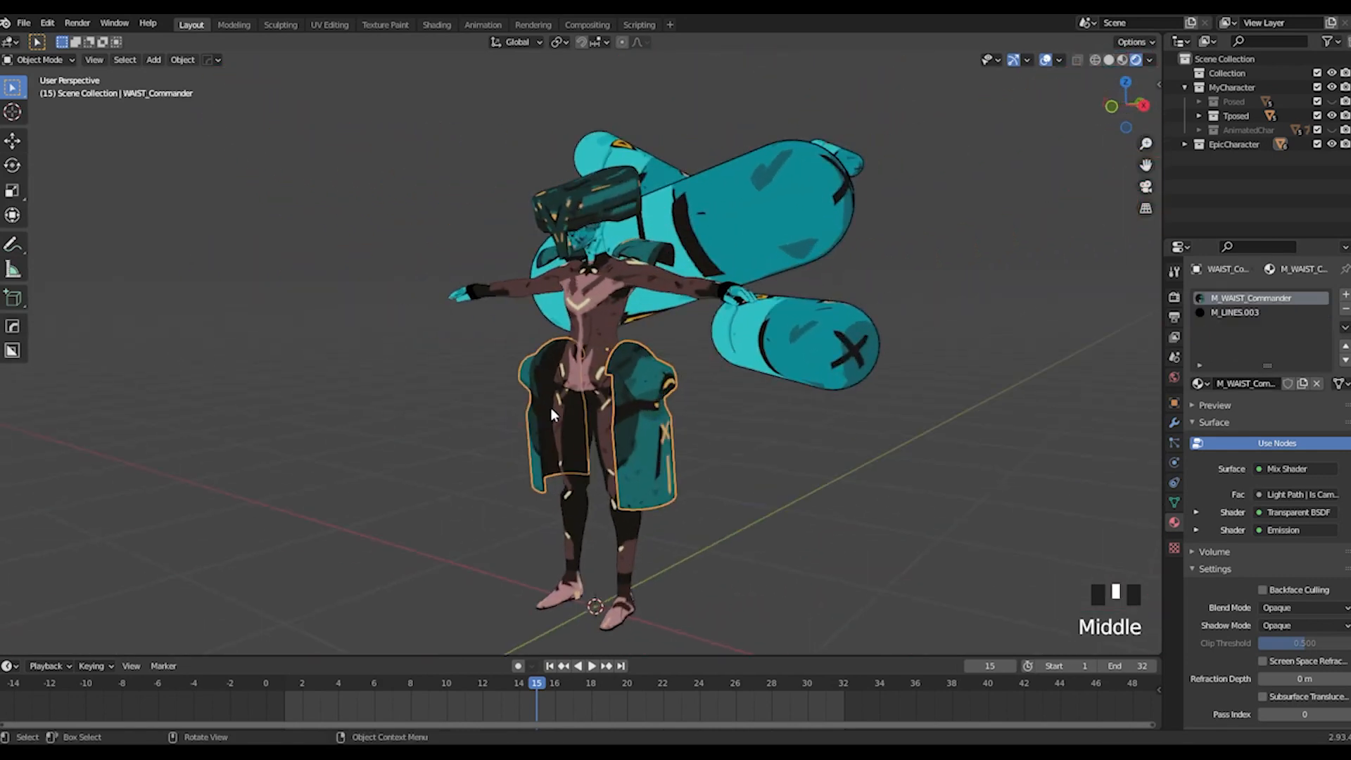
scroll(546, 409, "up", 4)
left_click(562, 165)
middle_click_drag(562, 165, 645, 201)
left_click(704, 171)
scroll(676, 296, "down", 1)
scroll(675, 294, "down", 2)
middle_click_drag(674, 293, 585, 362)
scroll(623, 318, "up", 2)
scroll(584, 301, "down", 3)
scroll(612, 336, "up", 2)
Step: Select only the epic character's body mesh, without the headgear, waist piece or capsules, and export it as FBX
left_click(597, 205)
left_click(588, 292, "shift")
middle_click_drag(588, 291, 739, 389)
left_click(644, 391)
left_click(739, 389)
left_click(590, 370)
middle_click_drag(626, 382, 660, 417)
scroll(583, 421, "down", 2)
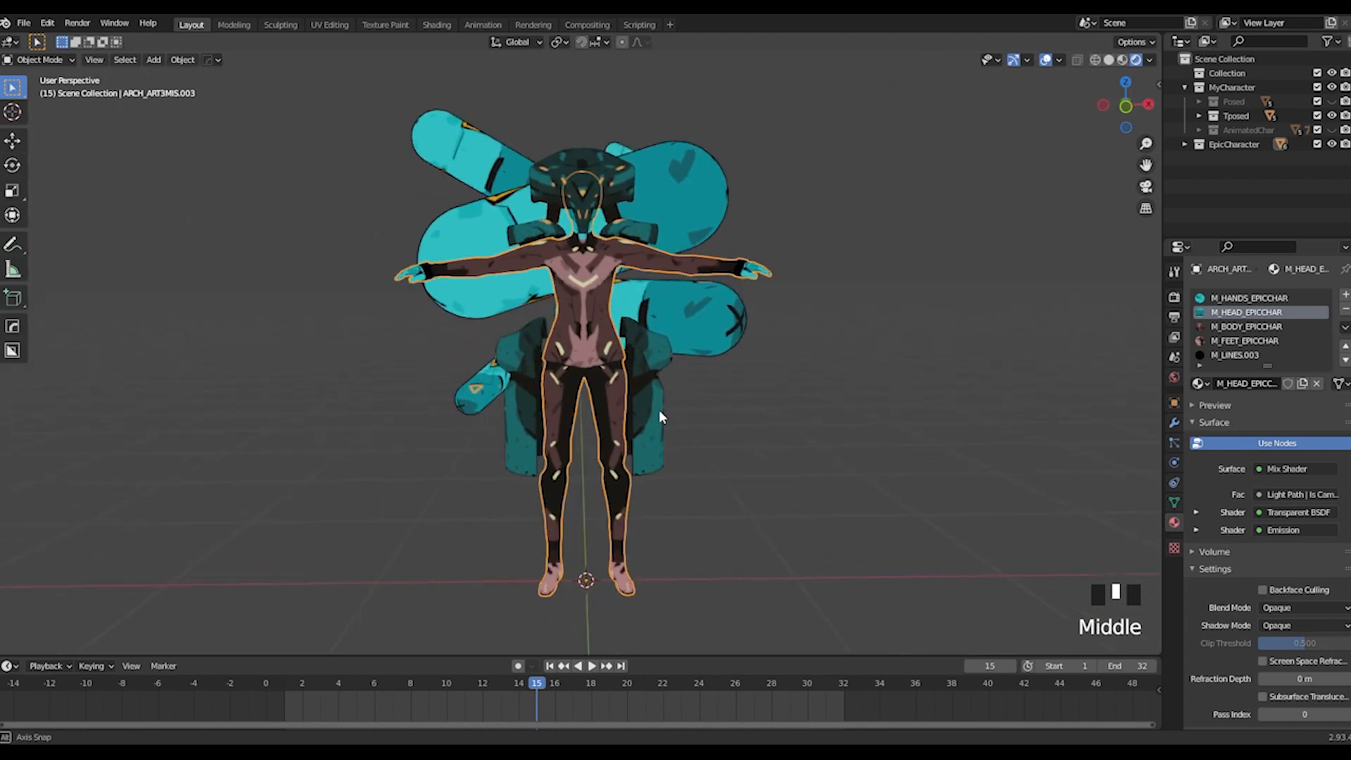
left_click(28, 25)
mouse_move(88, 231)
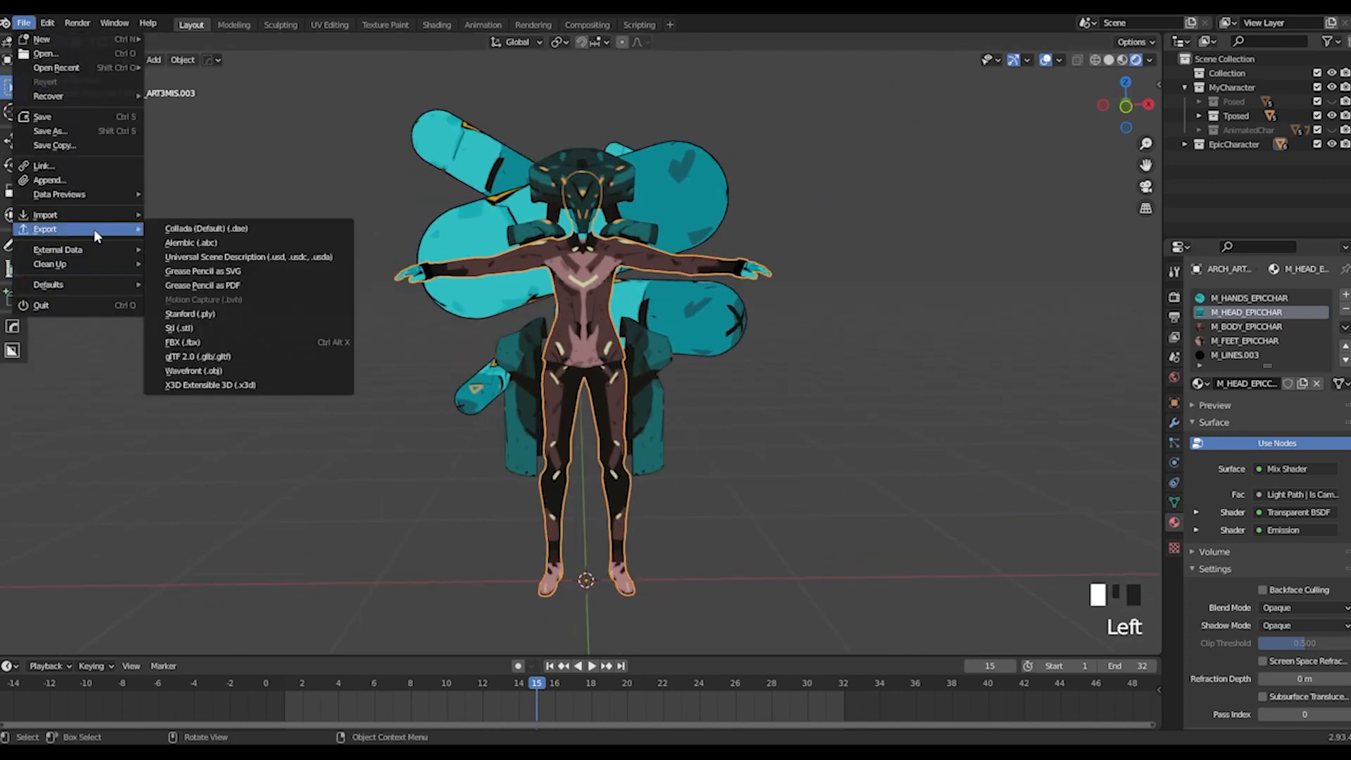
left_click(181, 343)
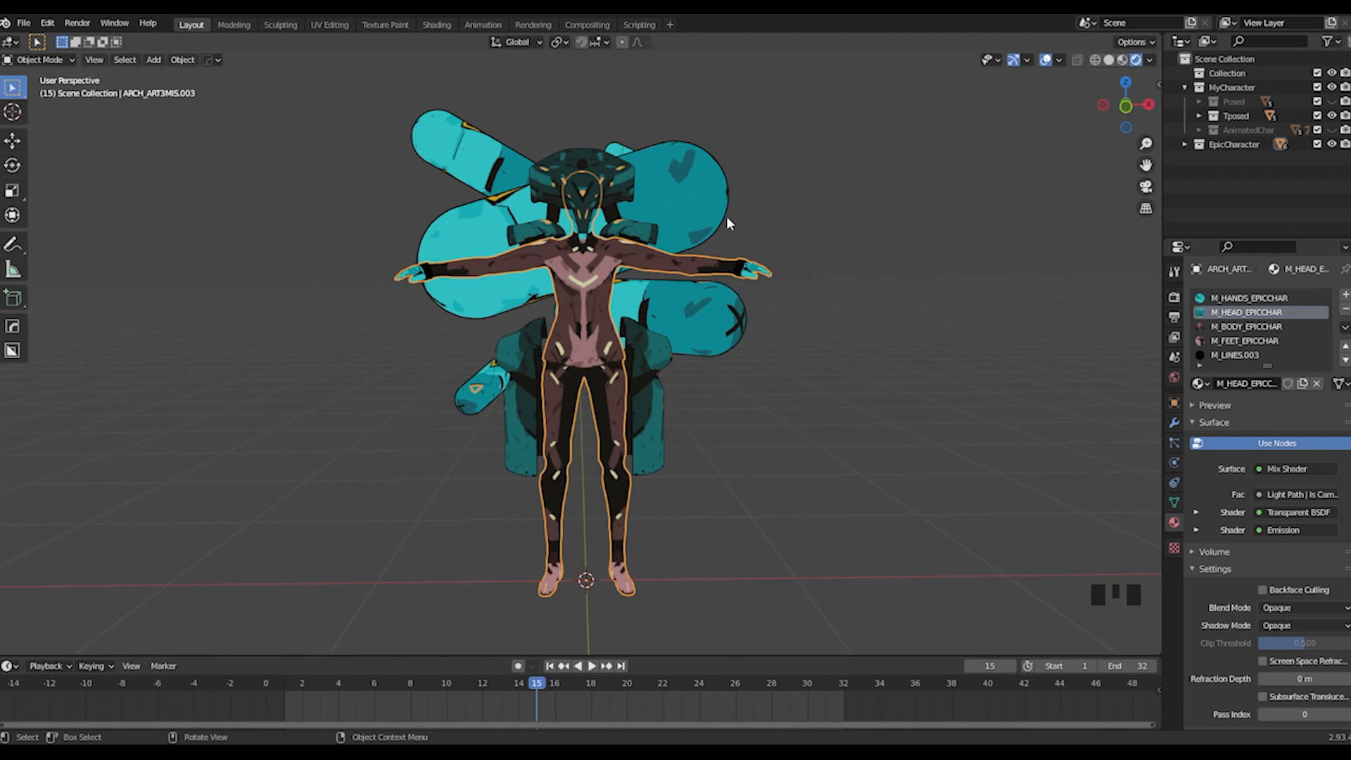
middle_click_drag(787, 418, 529, 561)
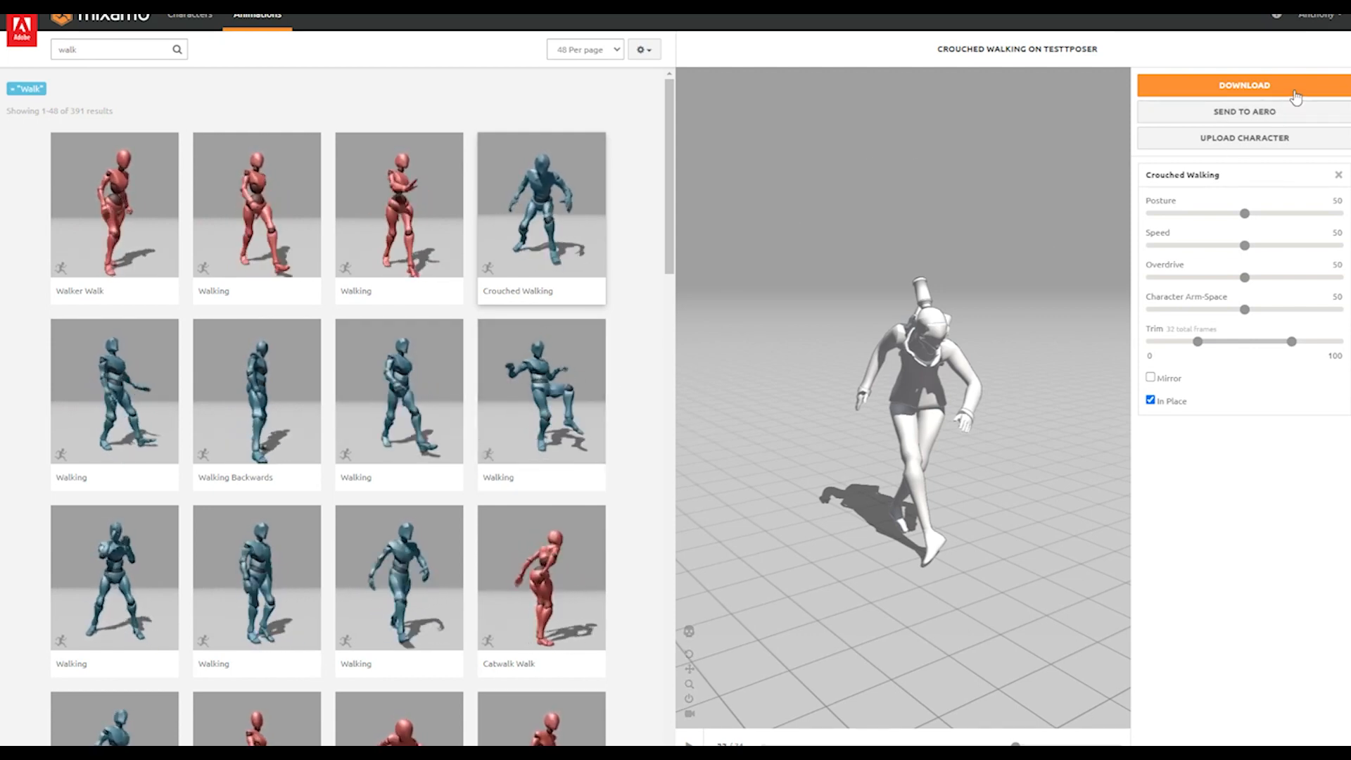
Step: Switch to Mixamo, upload the exported body, and place the chin, wrist, elbow, knee and groin markers in the Auto-Rigger
left_click(1245, 138)
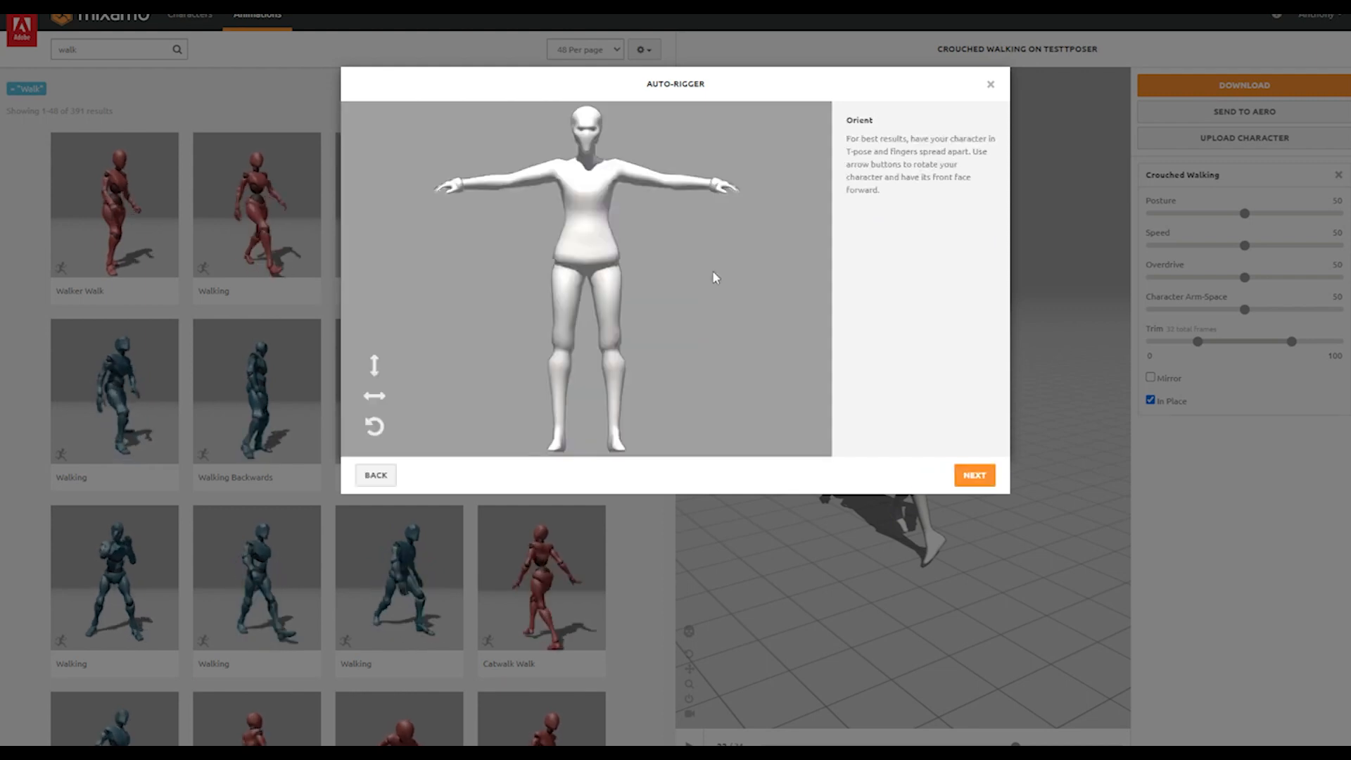
left_click(974, 476)
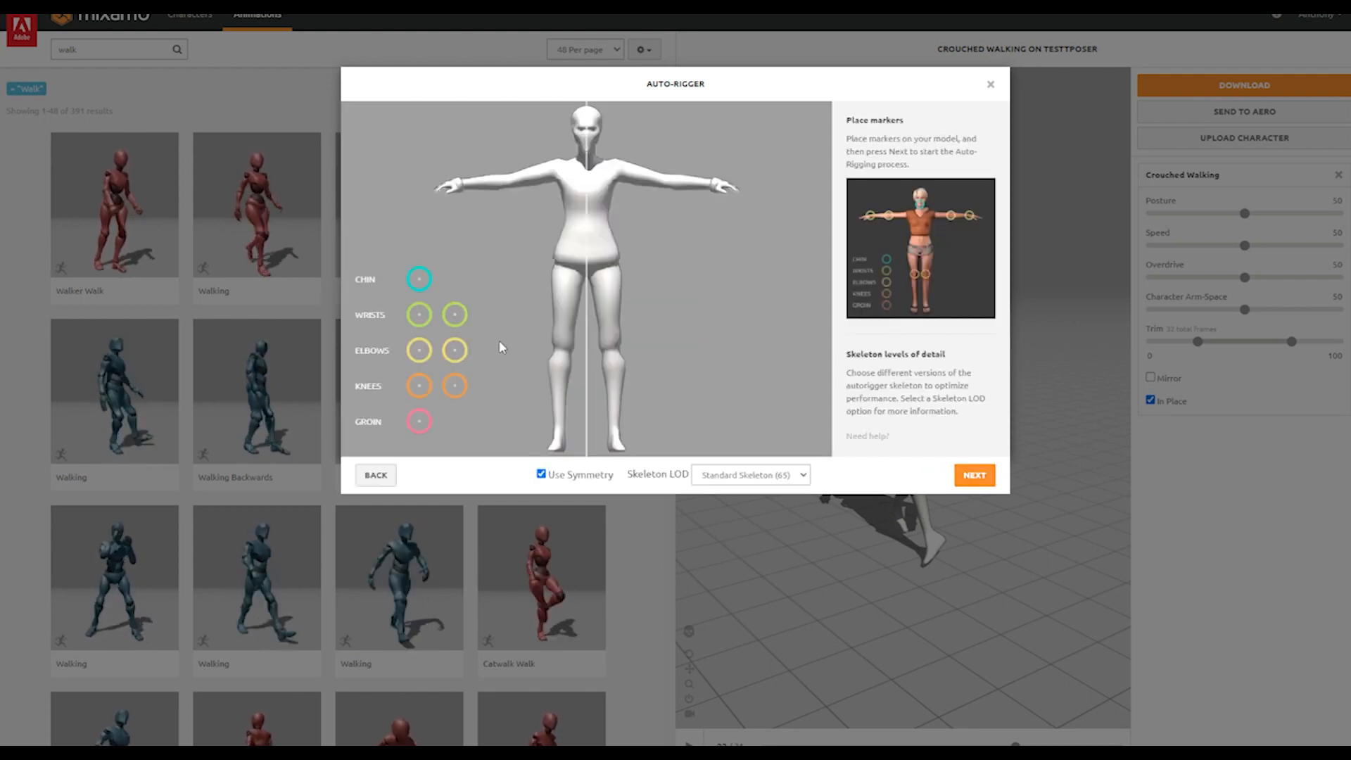
left_click_drag(415, 282, 587, 154)
left_click_drag(455, 315, 754, 314)
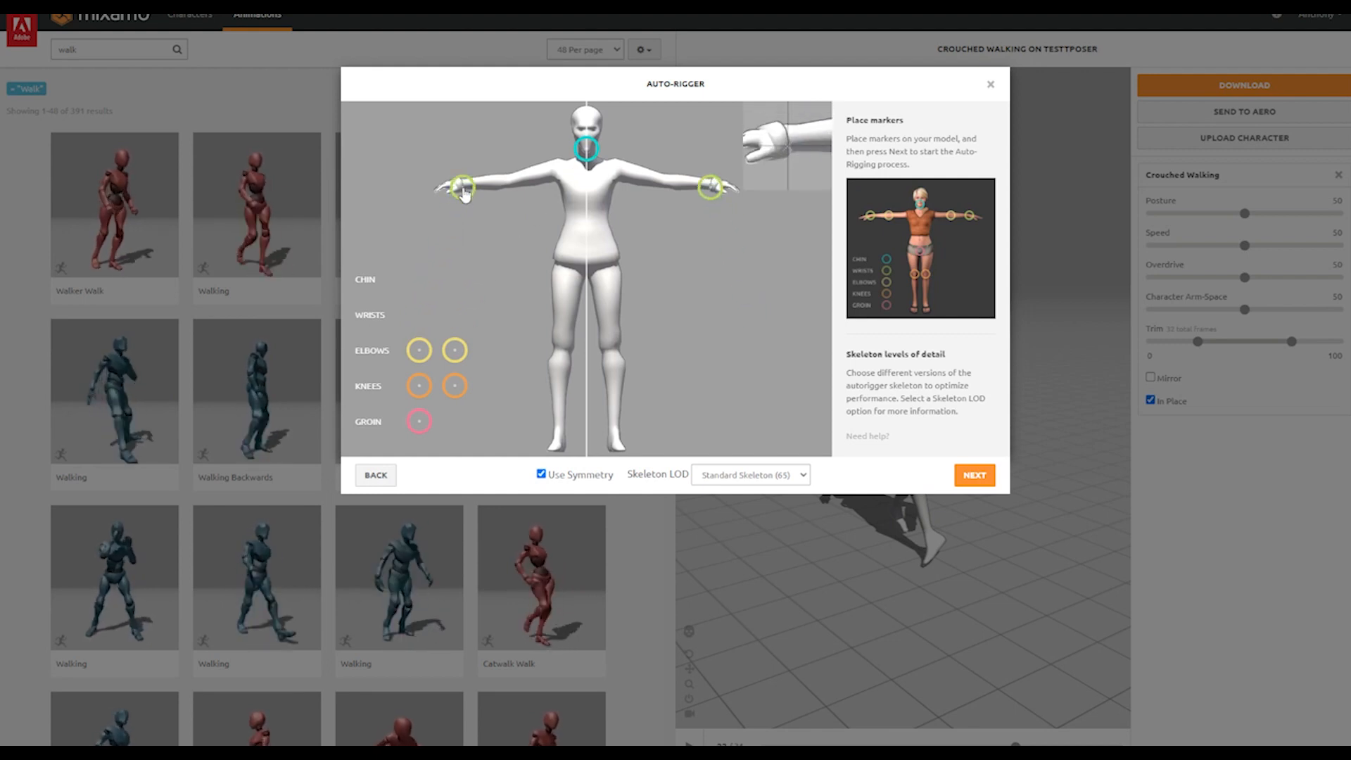
left_click_drag(419, 351, 512, 184)
left_click_drag(419, 386, 563, 357)
mouse_move(418, 424)
left_mouse_down()
mouse_move(612, 283)
mouse_move(585, 272)
left_mouse_up()
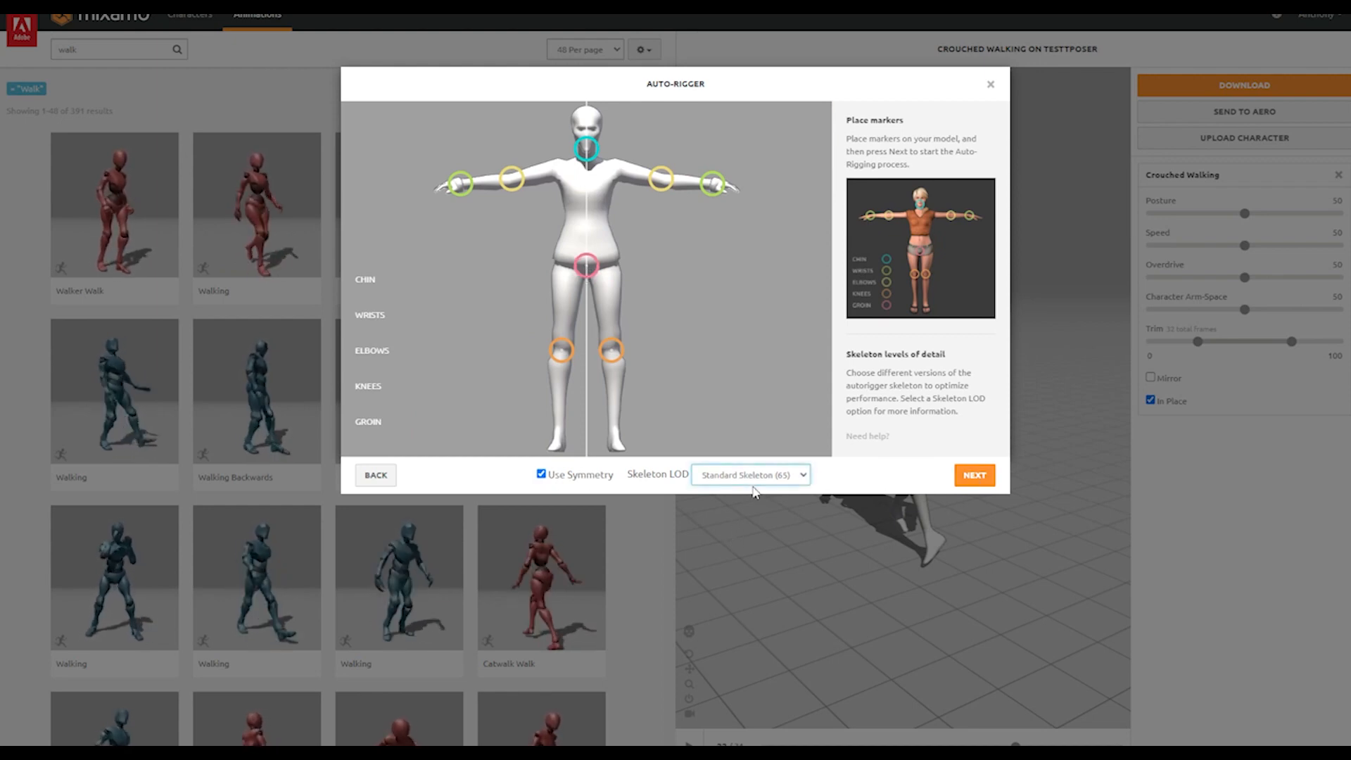
Step: Auto-rig the body with the Standard Skeleton (65) and accept the rigged character
left_click(975, 476)
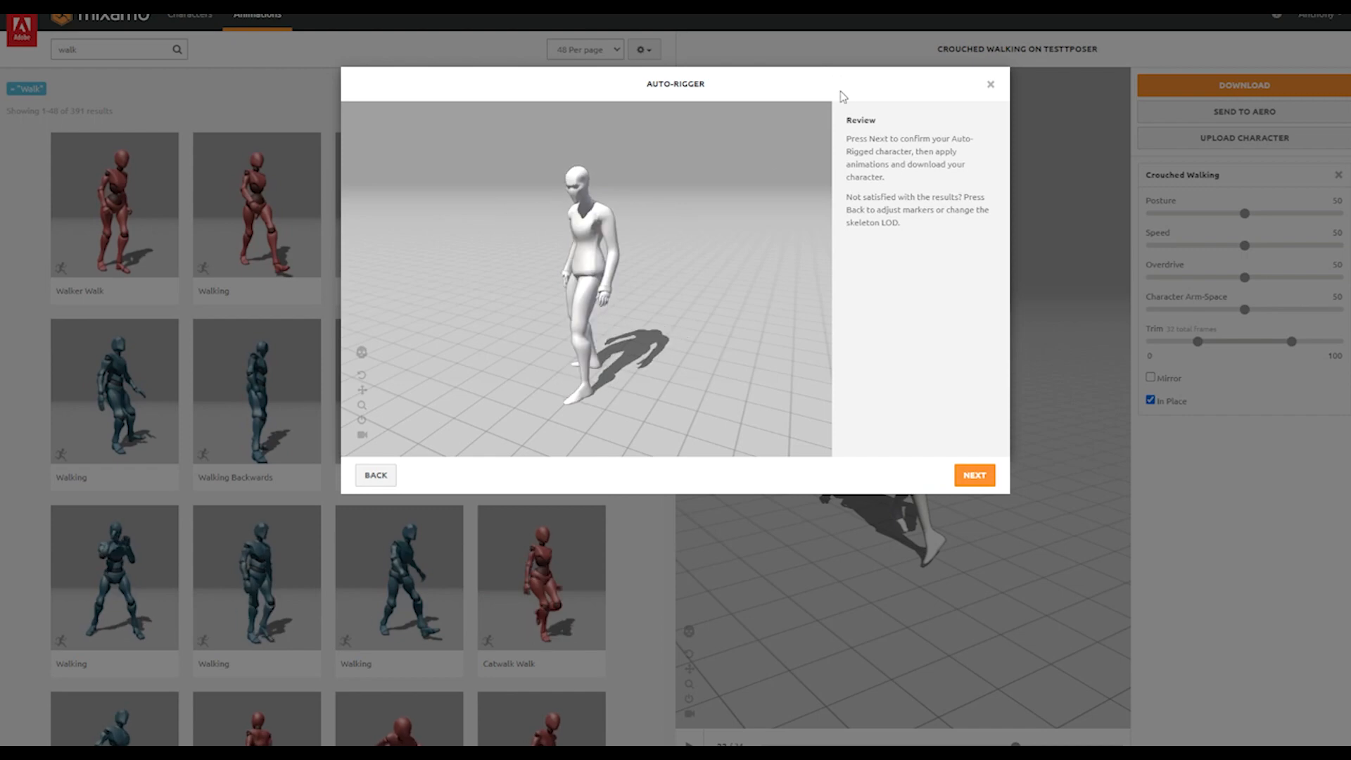
left_click(980, 478)
left_click(977, 477)
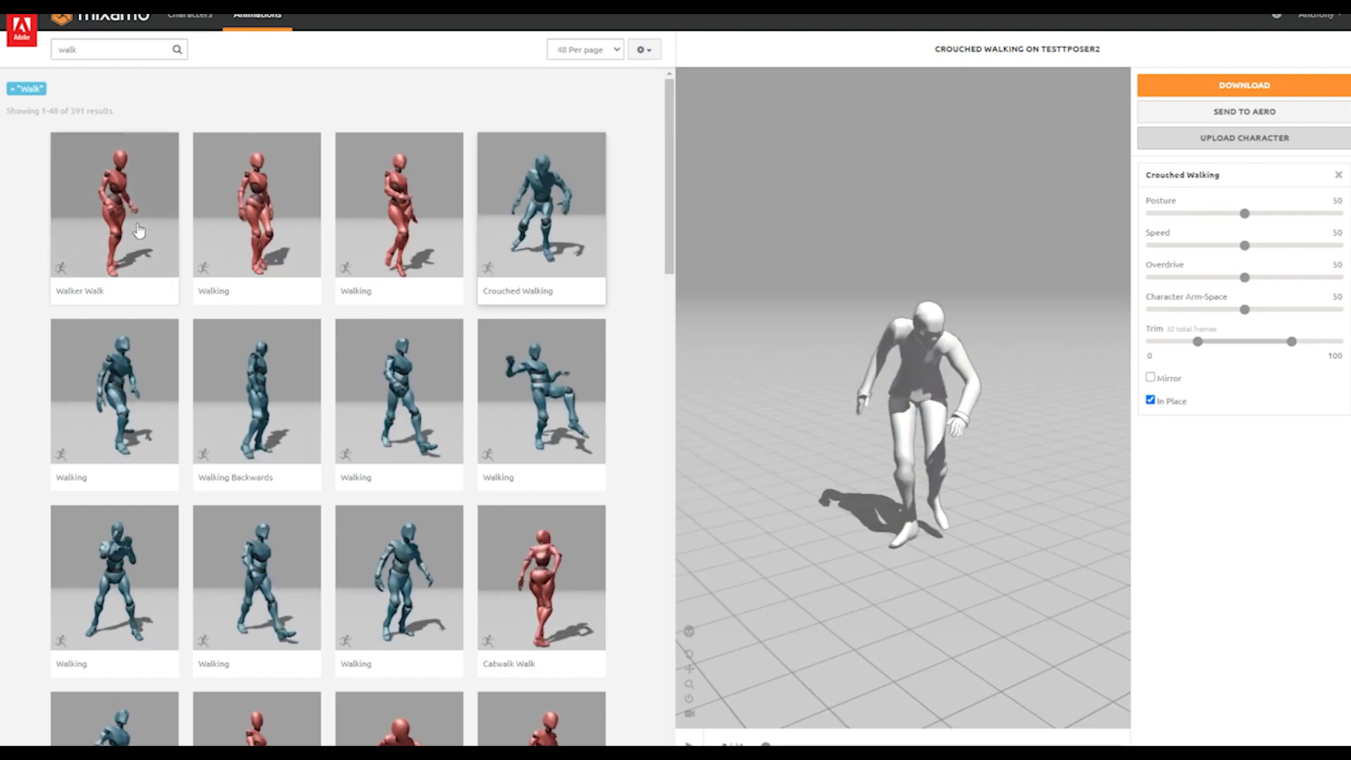
Step: Apply the Walking animation beside Walker Walk to the new character and turn on In Place
left_click(299, 218)
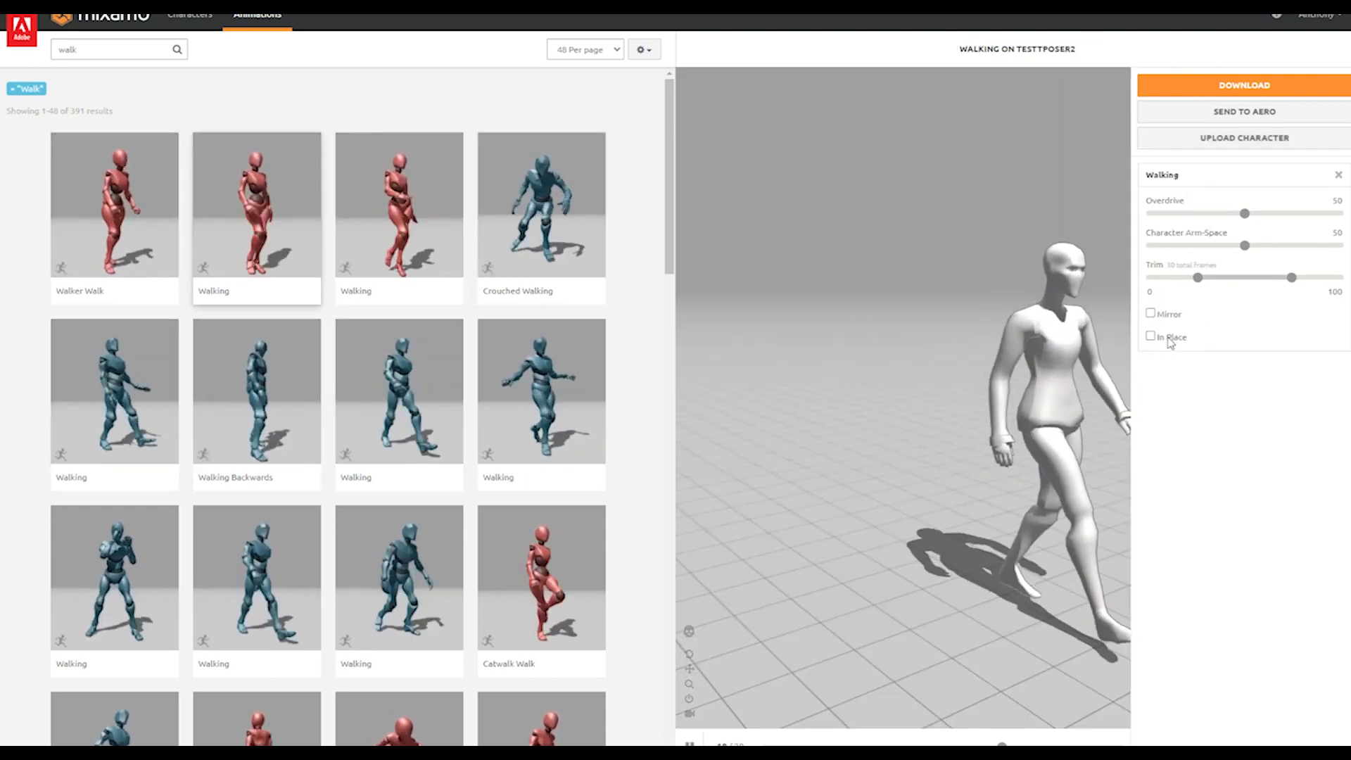
left_click(1170, 341)
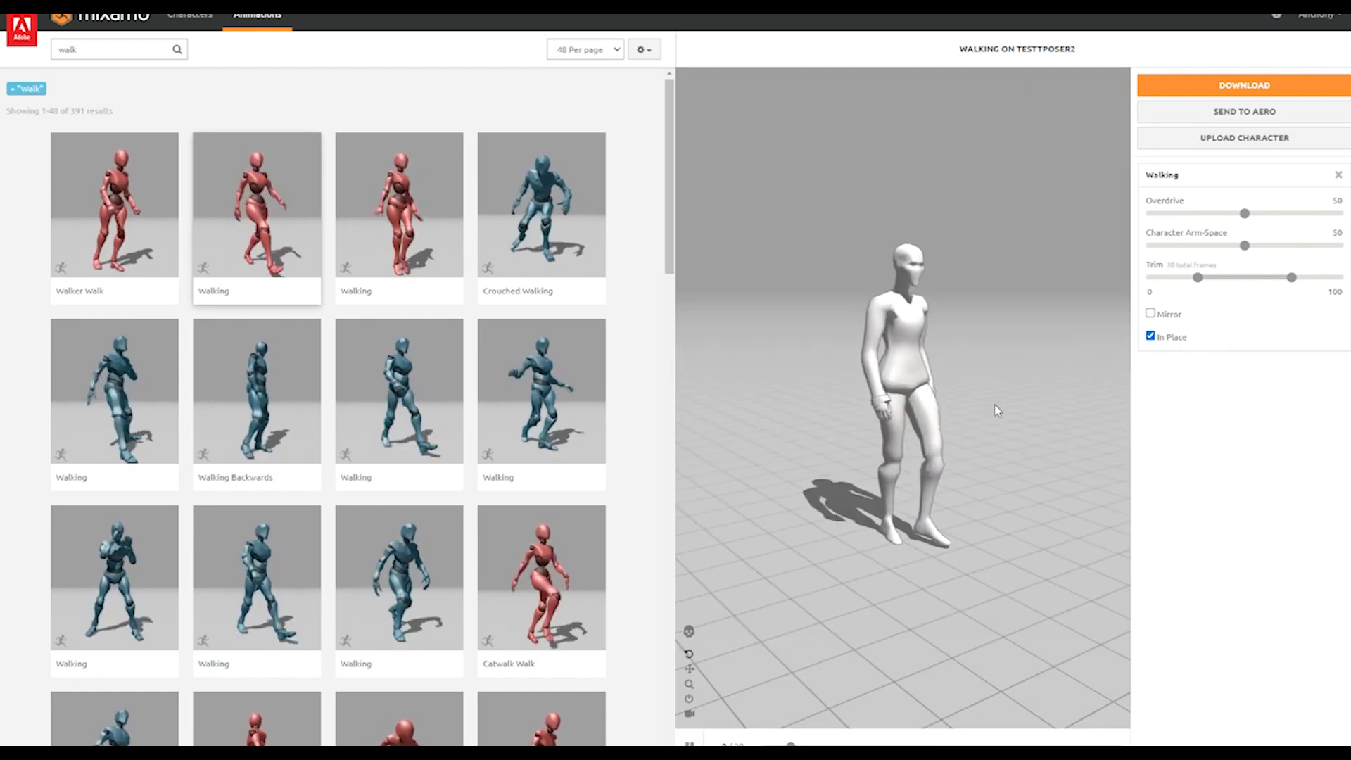
mouse_move(980, 437)
left_mouse_down()
mouse_move(944, 453)
mouse_move(888, 446)
mouse_move(1013, 443)
mouse_move(965, 444)
left_mouse_up()
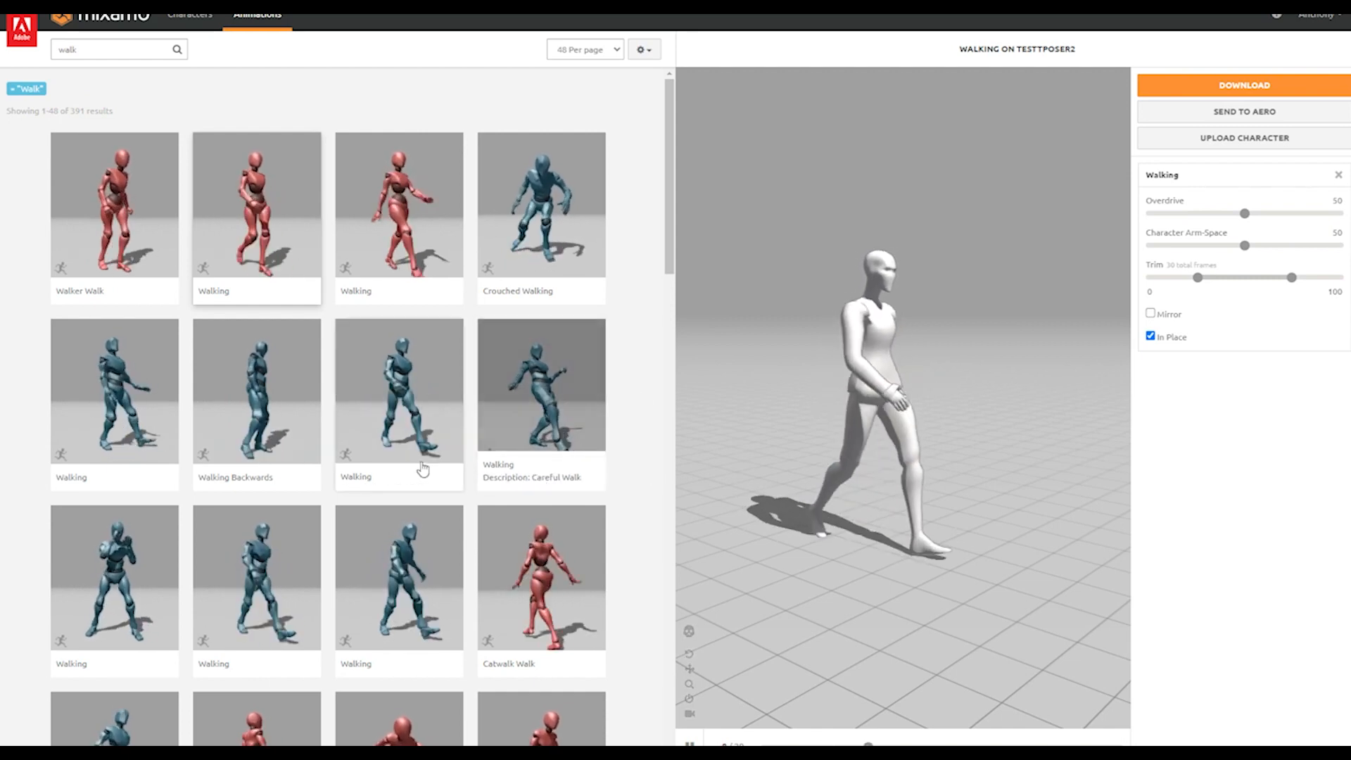
scroll(471, 500, "down", 5)
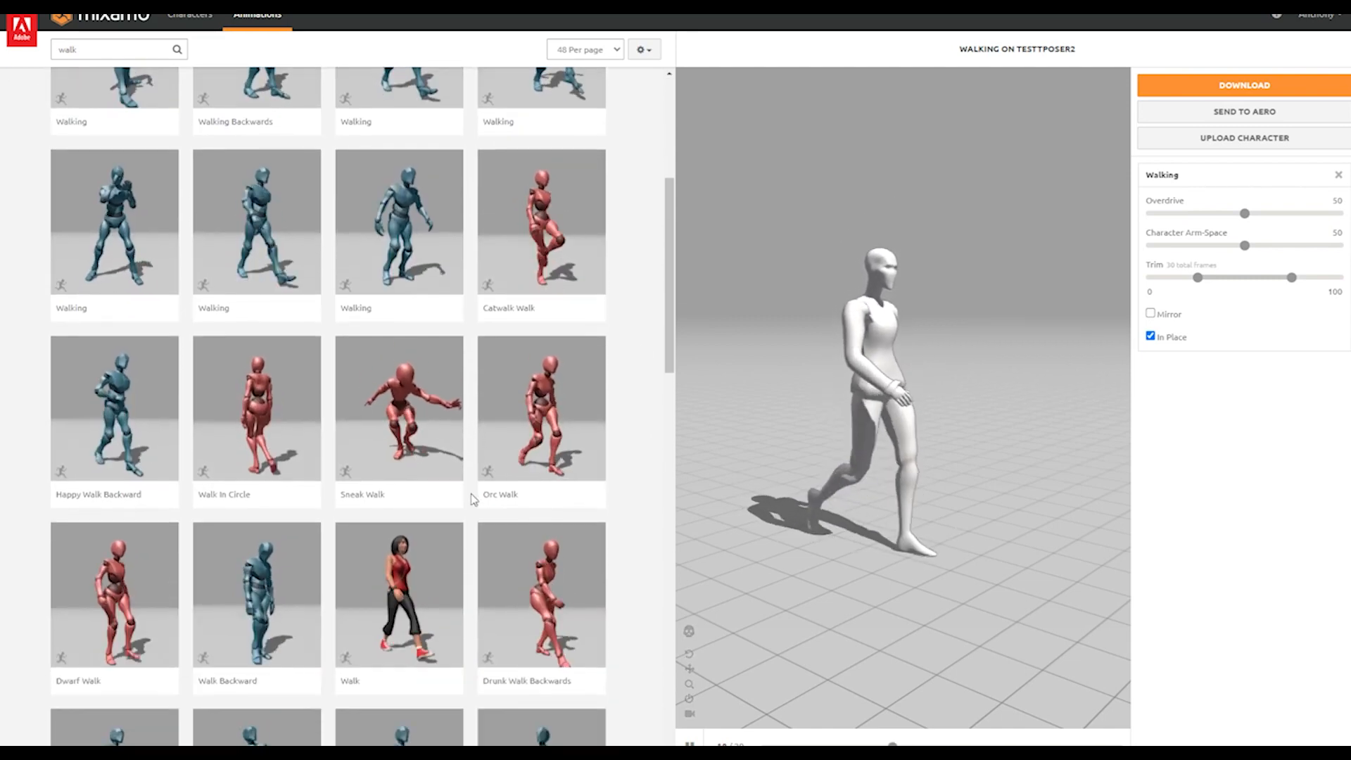
scroll(770, 455, "up", 1)
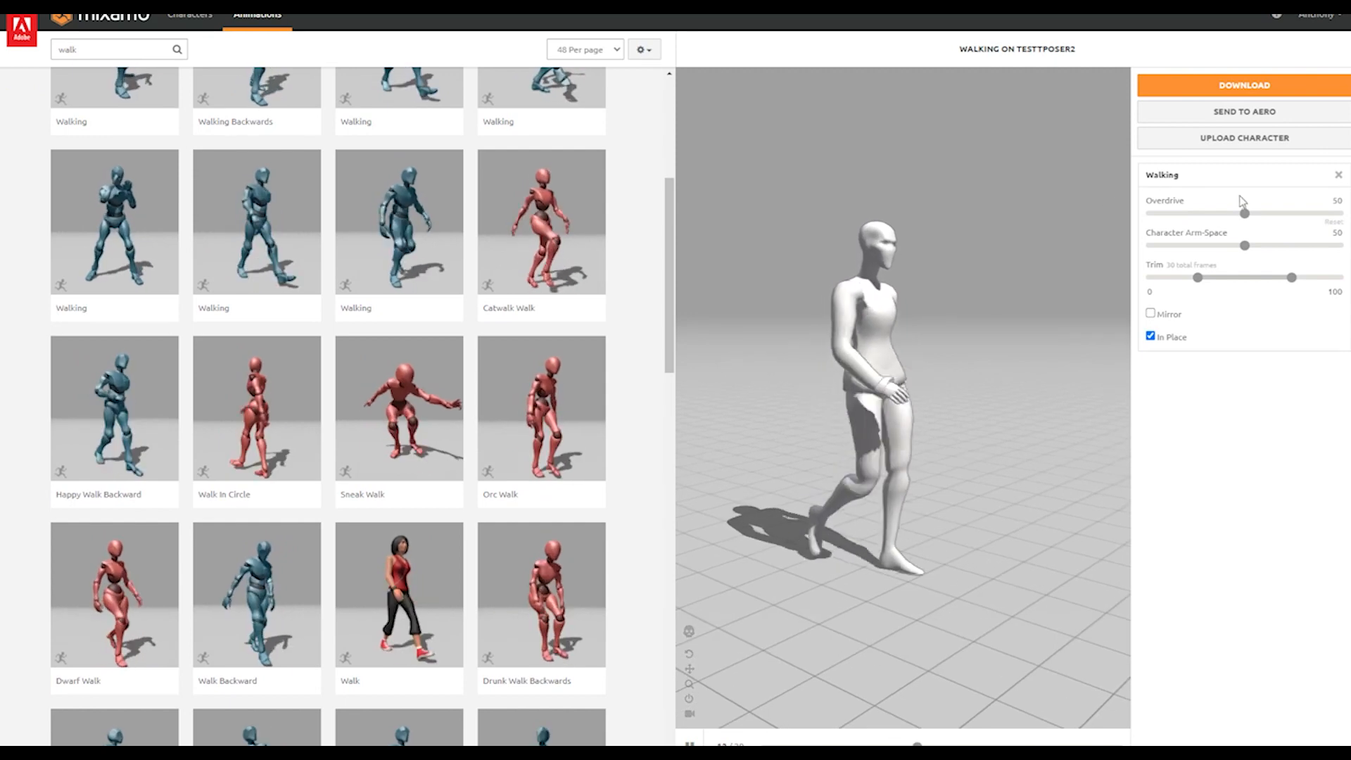
Step: Set the walk's Character Arm-Space to 83 and its Overdrive to 28
left_click_drag(1246, 245, 1302, 245)
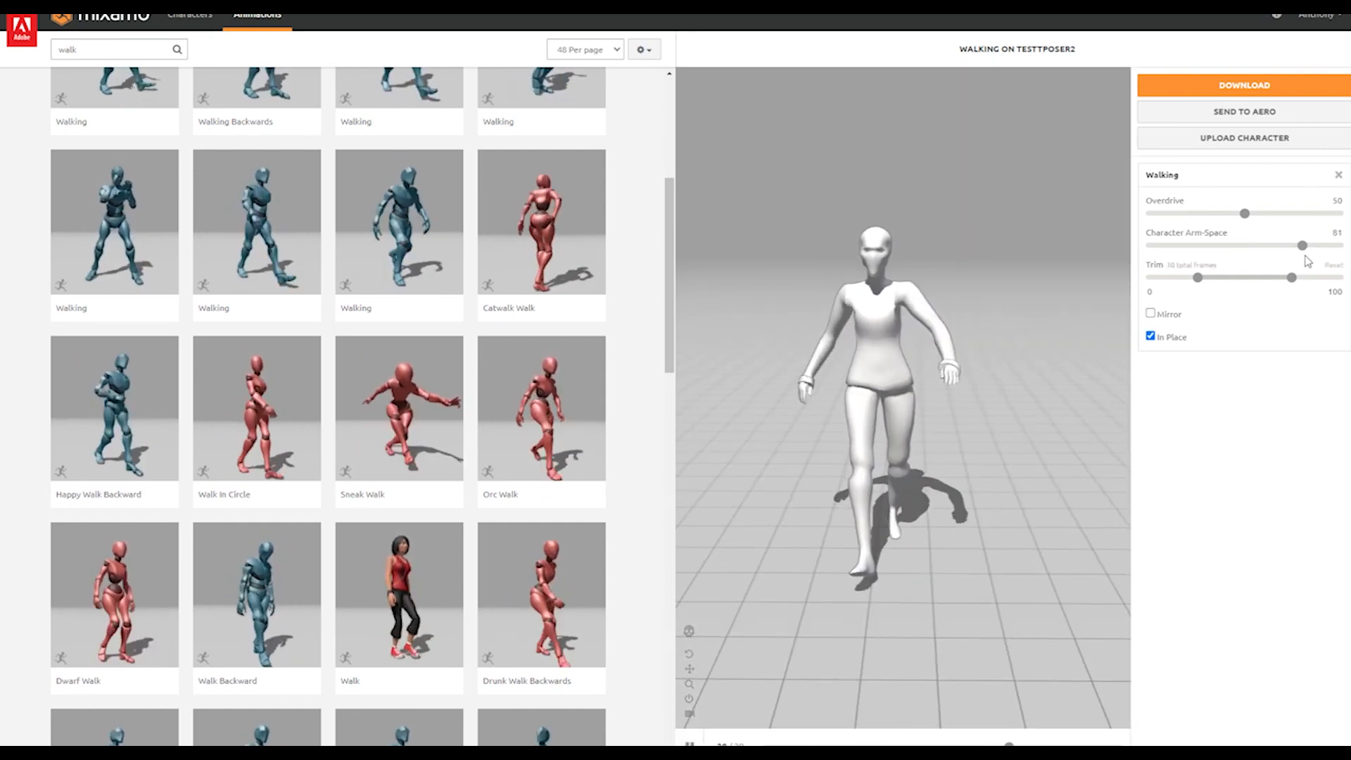
left_click_drag(1303, 246, 1321, 246)
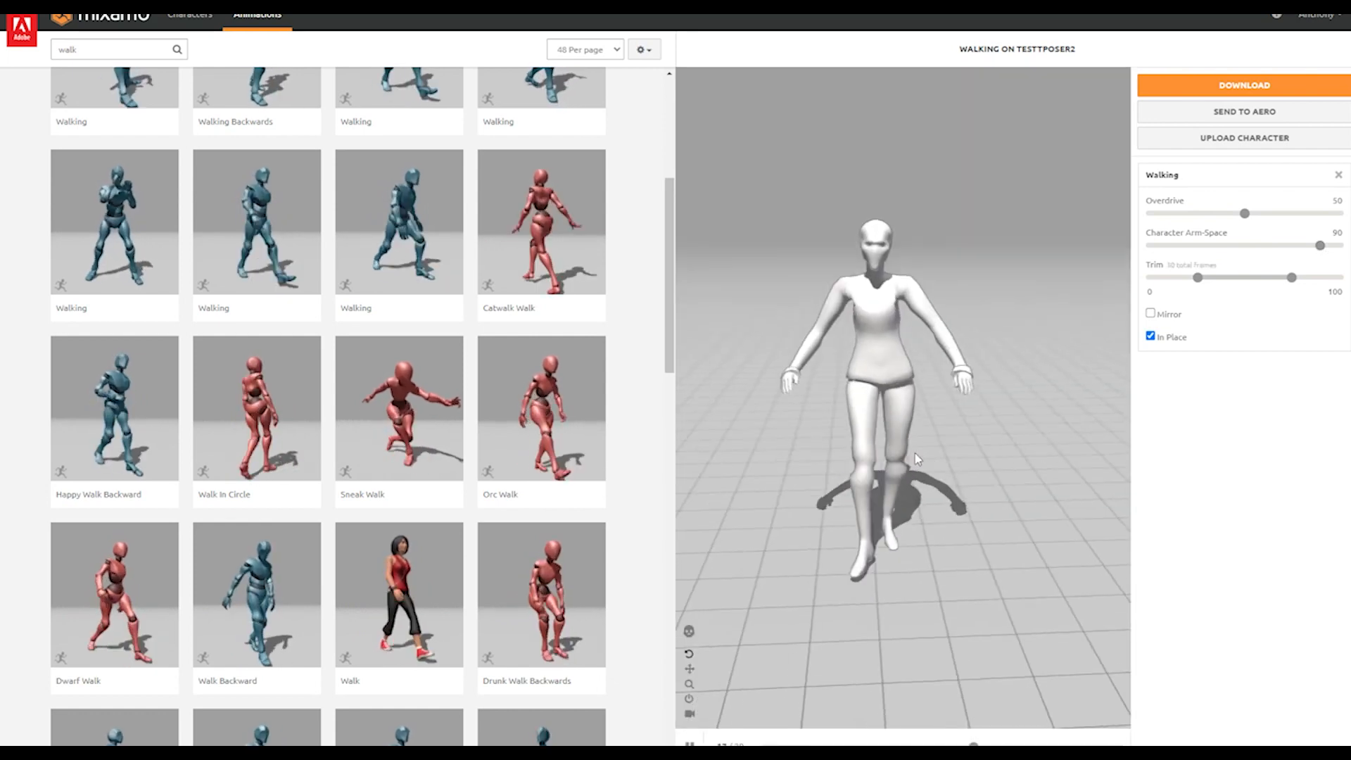
left_click_drag(1321, 246, 1307, 245)
left_click(1236, 214)
left_click(1226, 214)
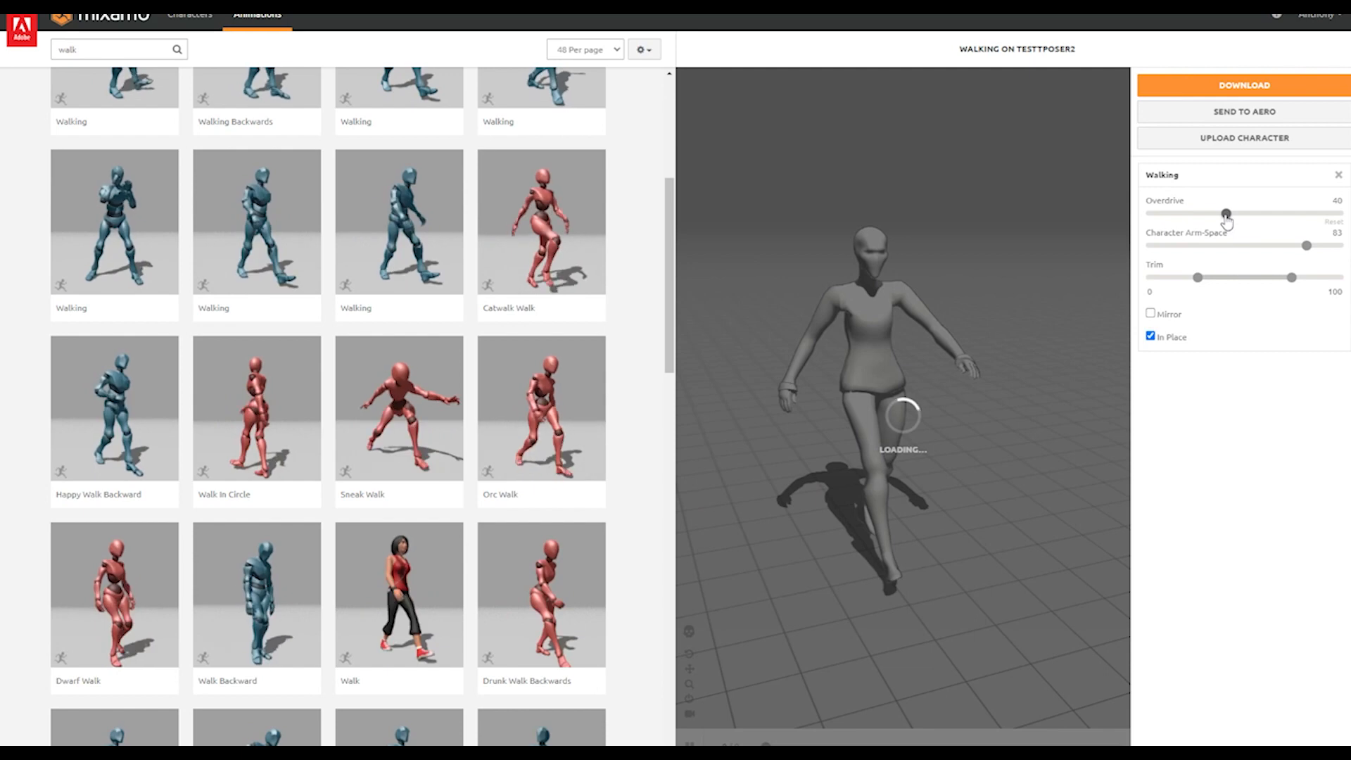
left_click_drag(1226, 214, 1203, 214)
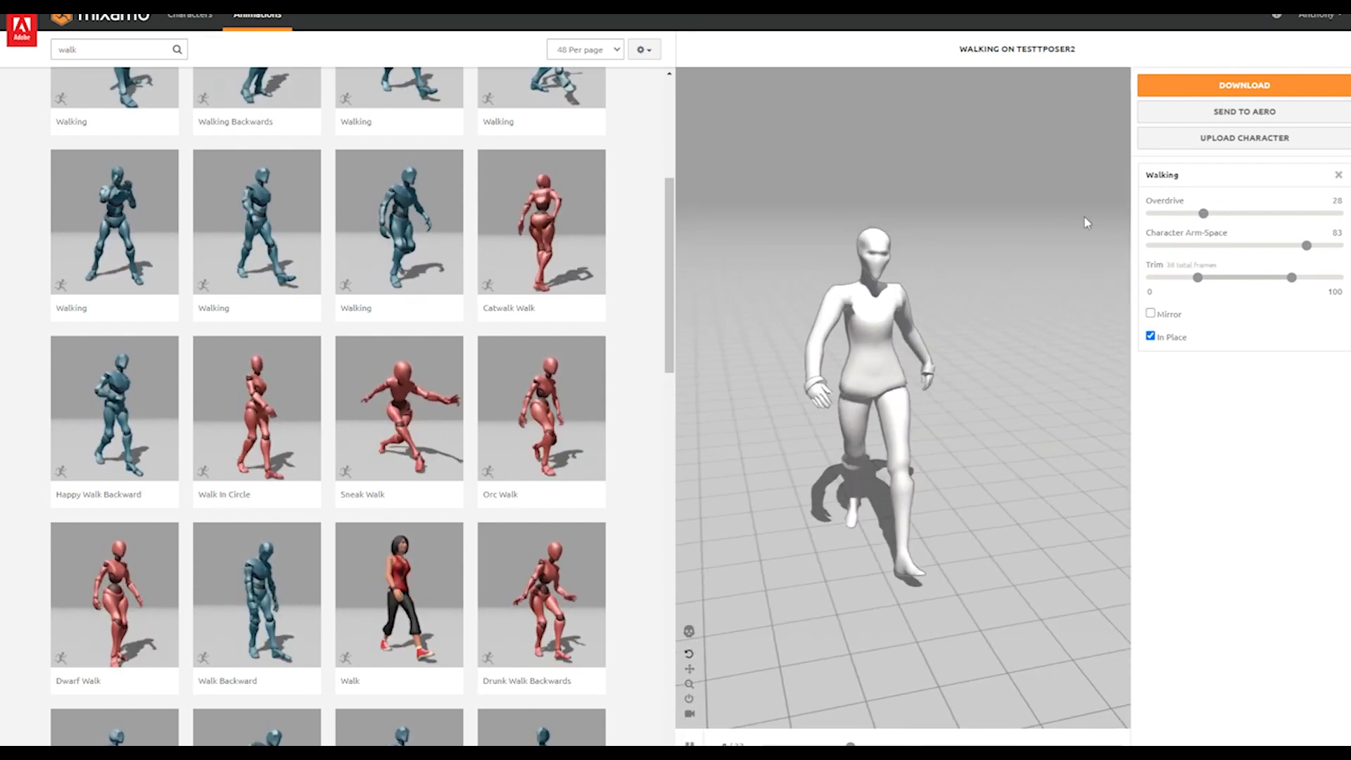
Step: Download the walk as FBX Binary with skin, 30 frames per second and no keyframe reduction
left_click(1246, 85)
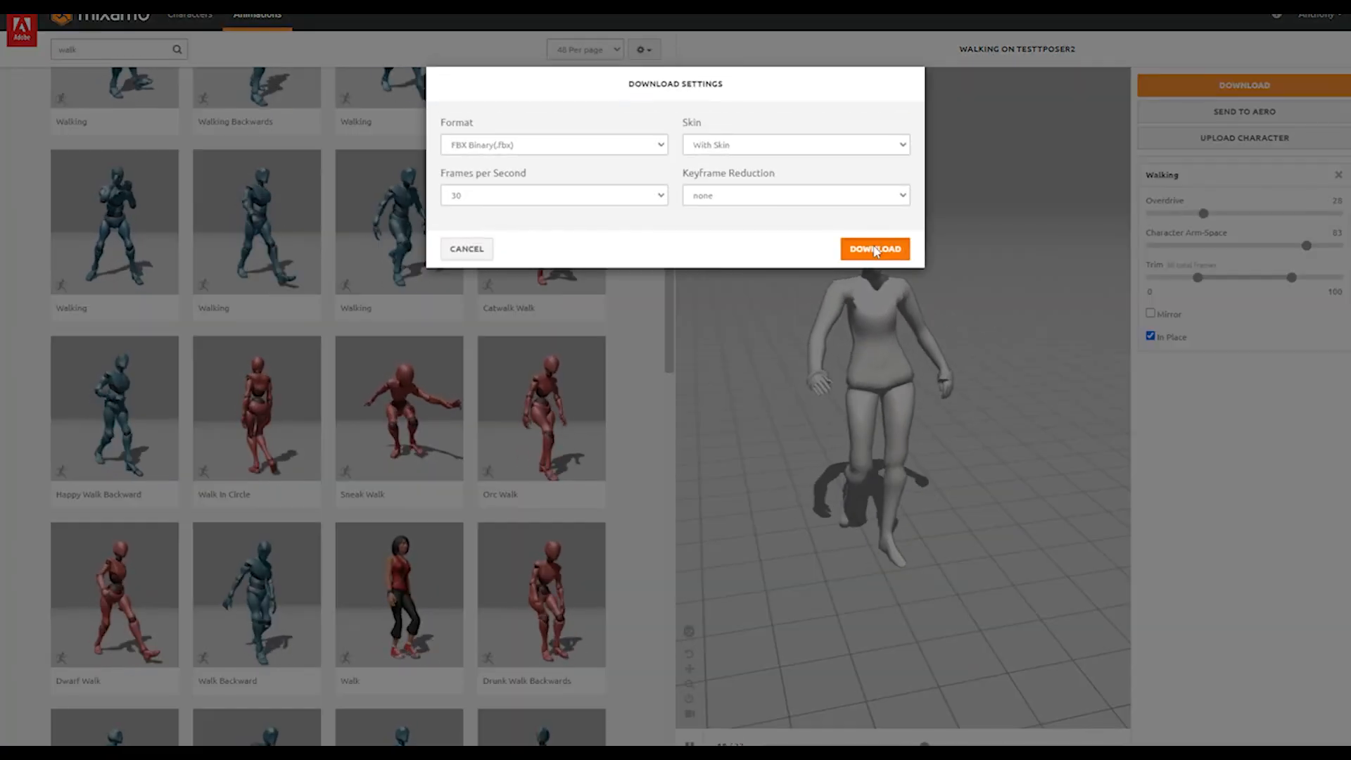
left_click(875, 249)
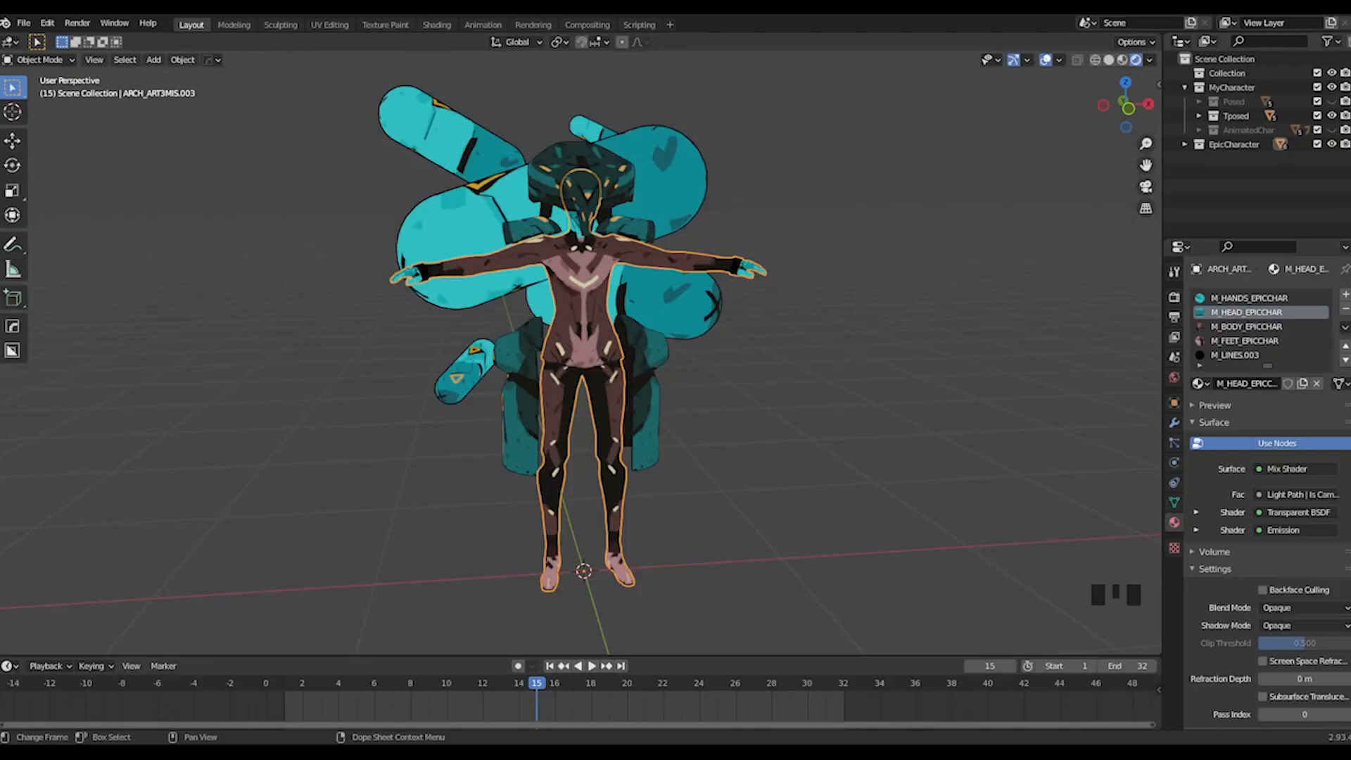
Step: Switch back to Blender, hide the EpicCharacter collection, and make MyCharacter the active collection
left_click(725, 396)
middle_click_drag(825, 380, 535, 352)
left_click_drag(444, 85, 979, 479)
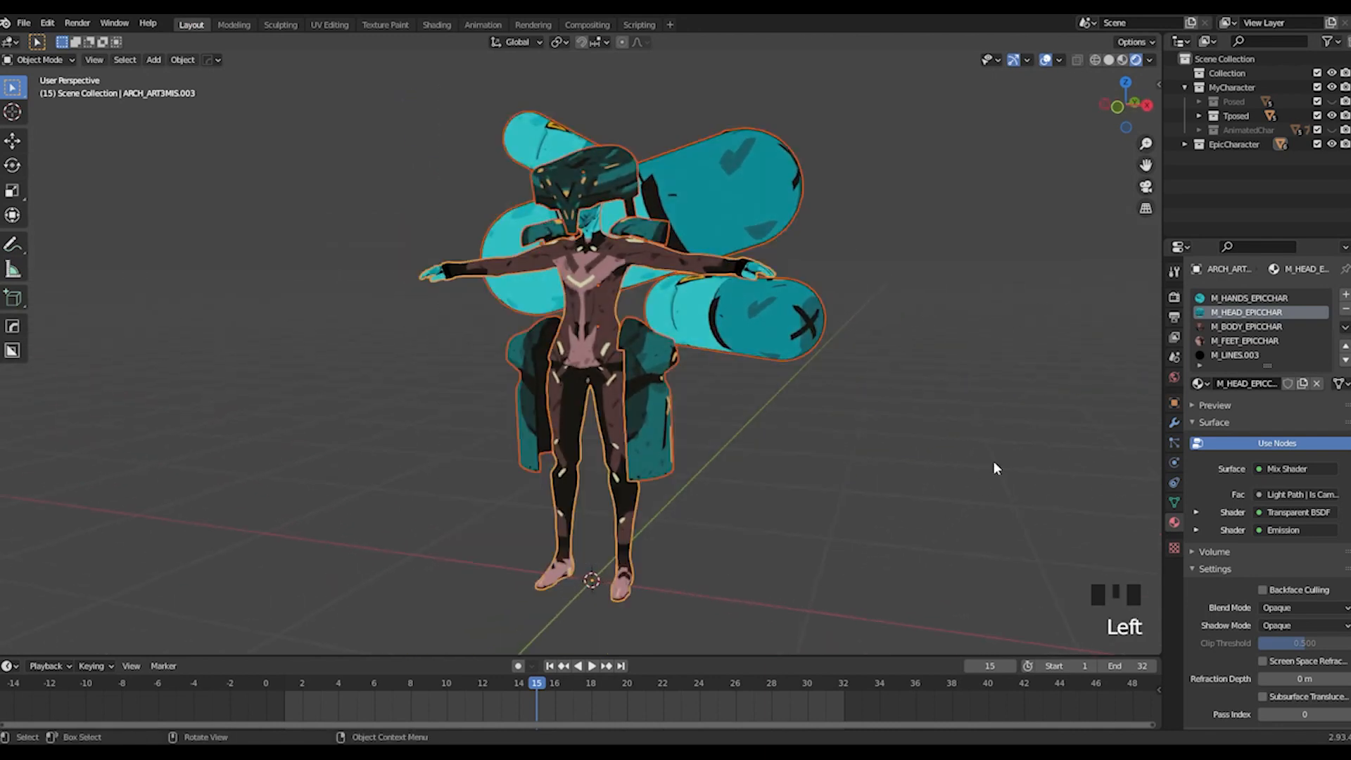
left_click(1332, 145)
left_click(1225, 139)
left_click(1226, 89)
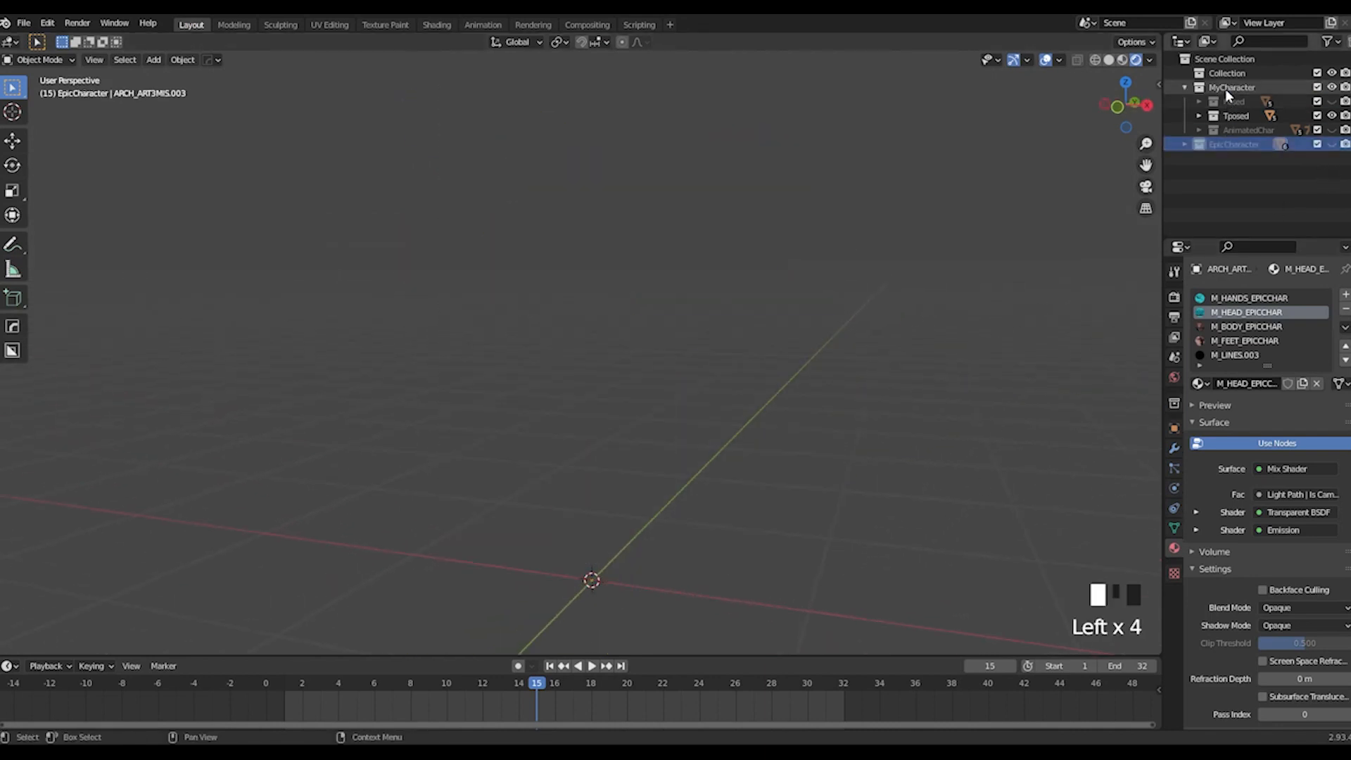
Step: Import the downloaded walking FBX into the MyCharacter collection
left_click(24, 23)
mouse_move(64, 215)
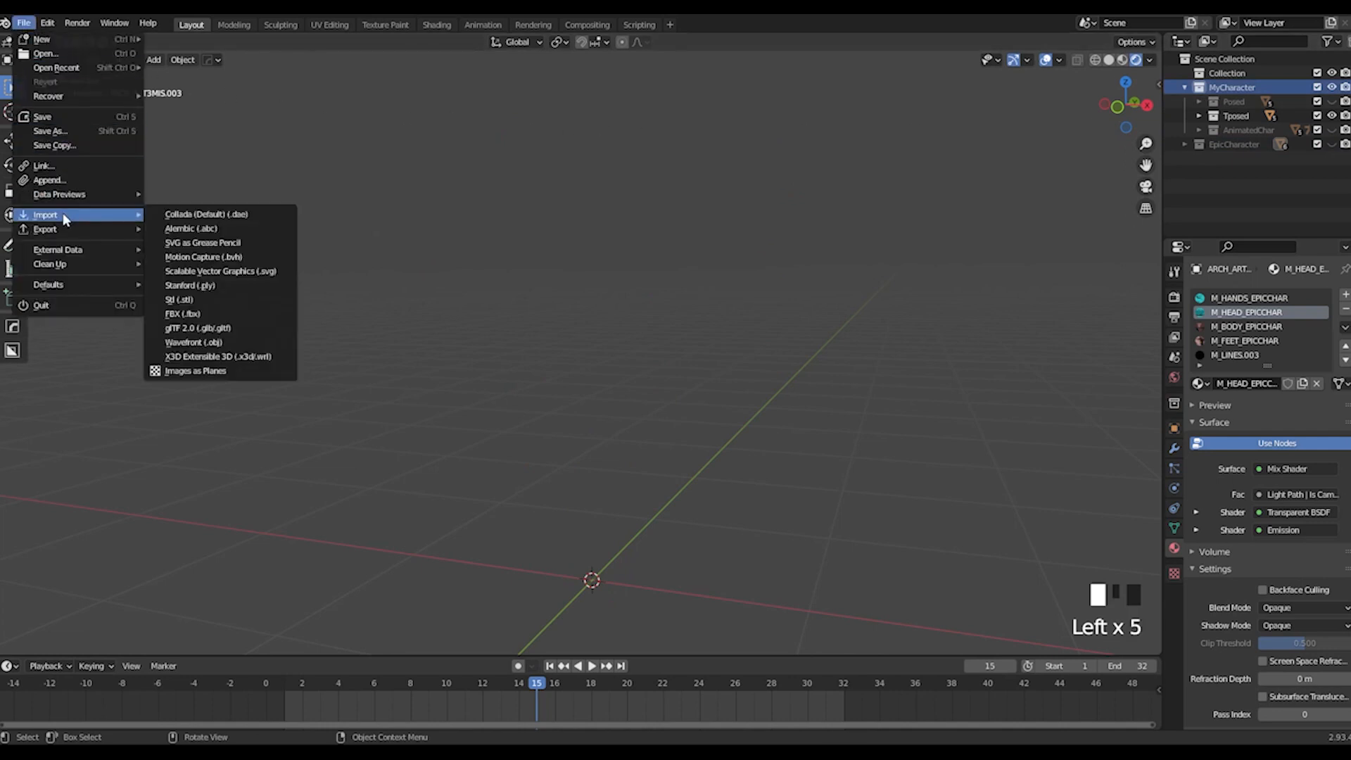
left_click(196, 313)
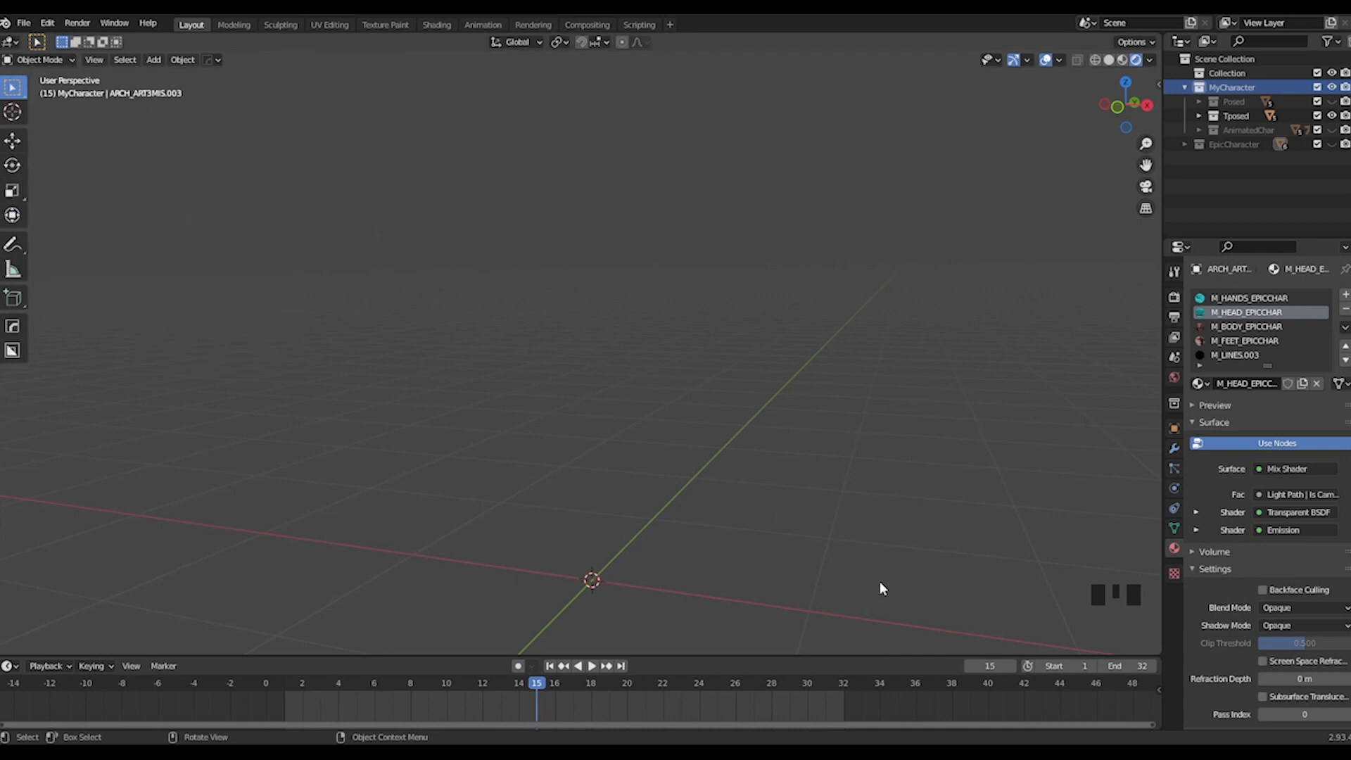
middle_click_drag(677, 462, 1116, 395)
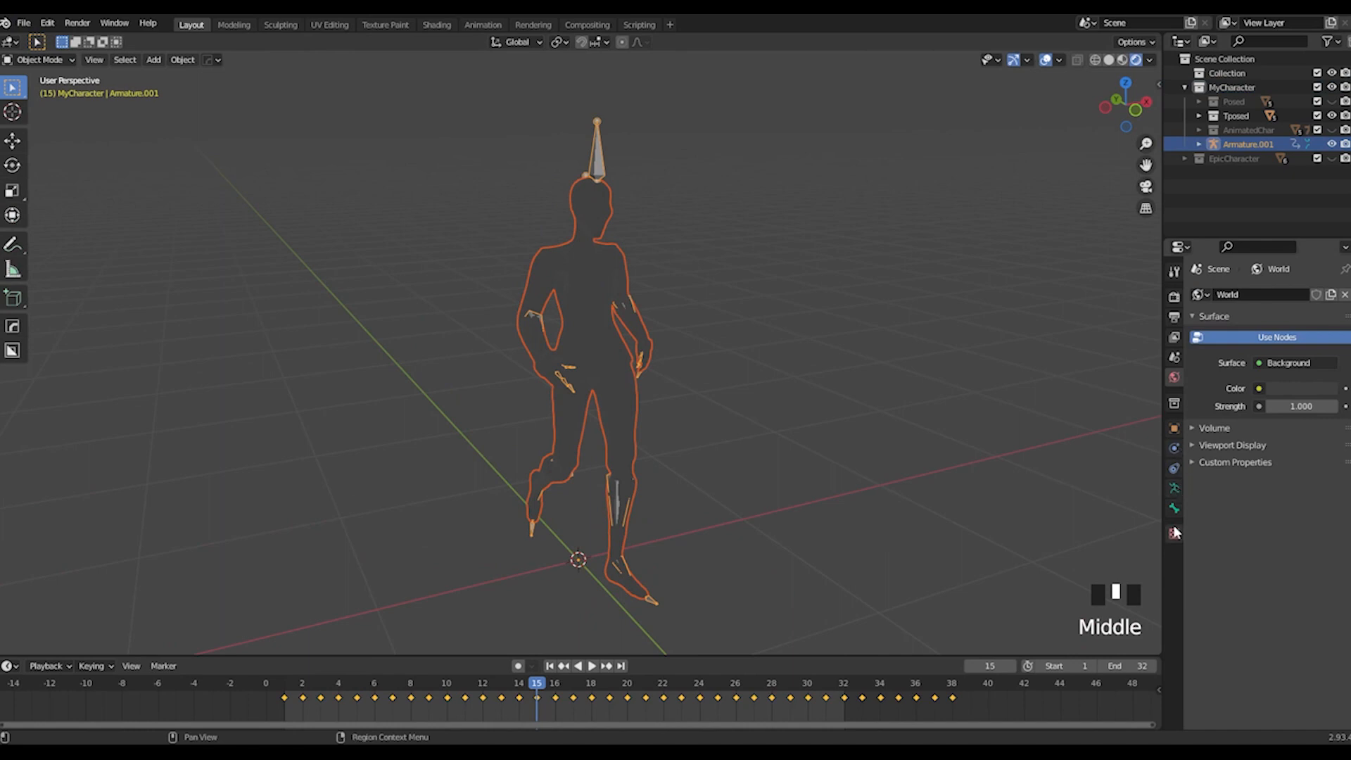
Step: Assign M_HANDS_EPICCHAR to the imported body mesh in place of M_HANDS_EPICCHAR.001
left_click(581, 209)
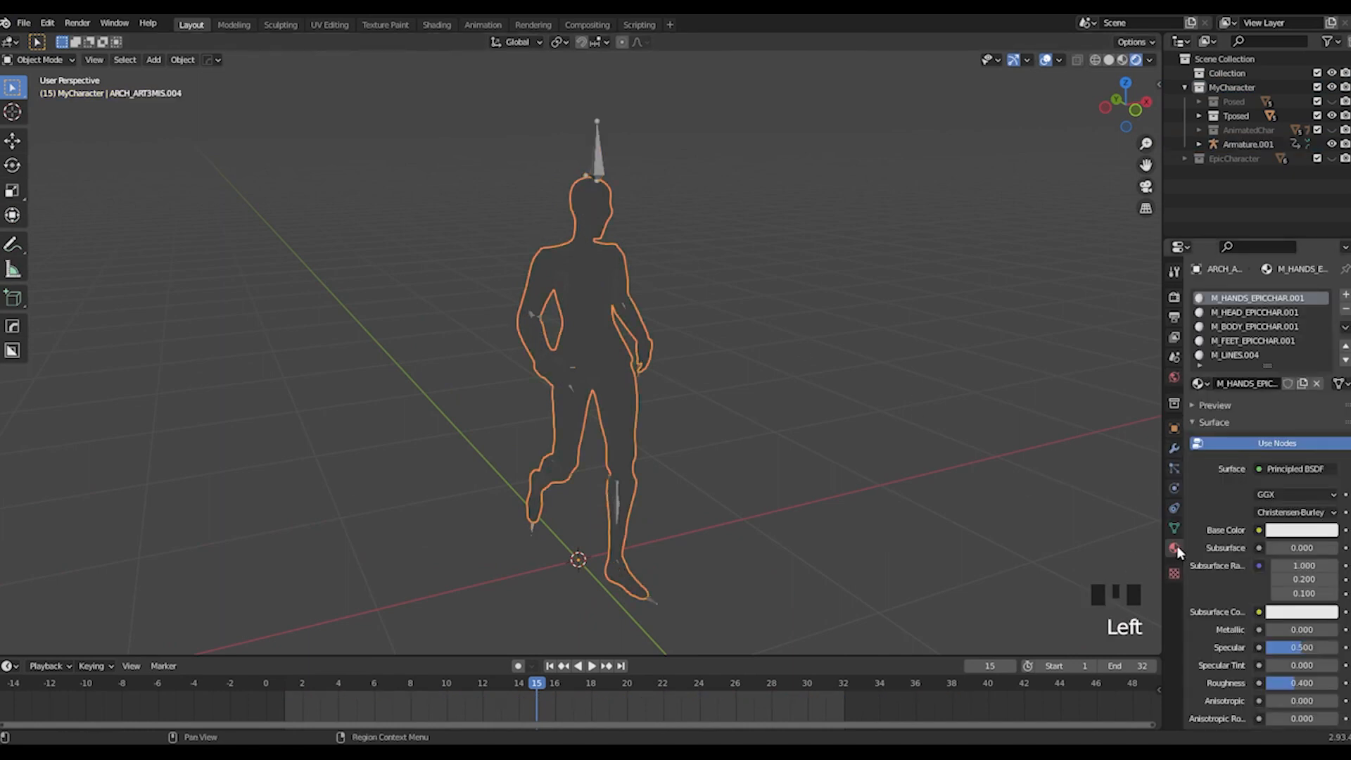
left_click(1199, 383)
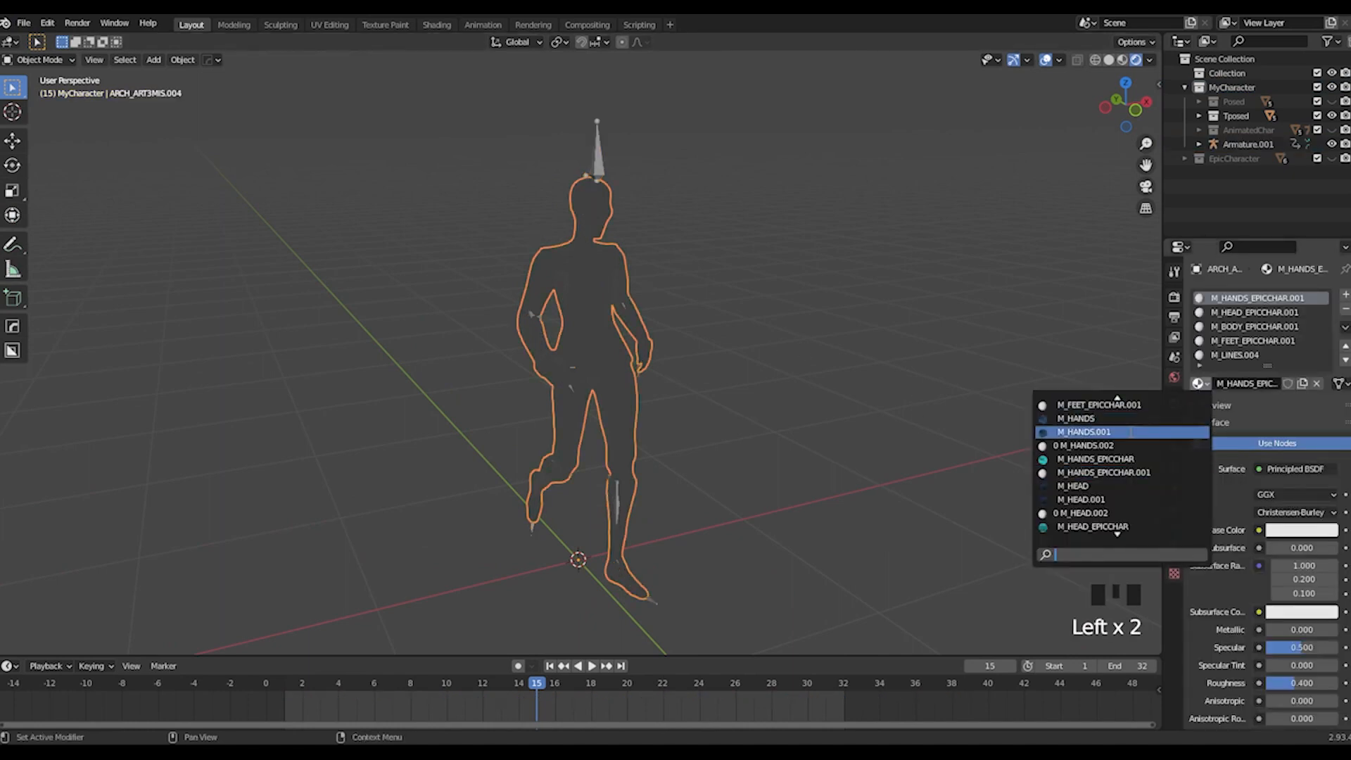
left_click(1125, 457)
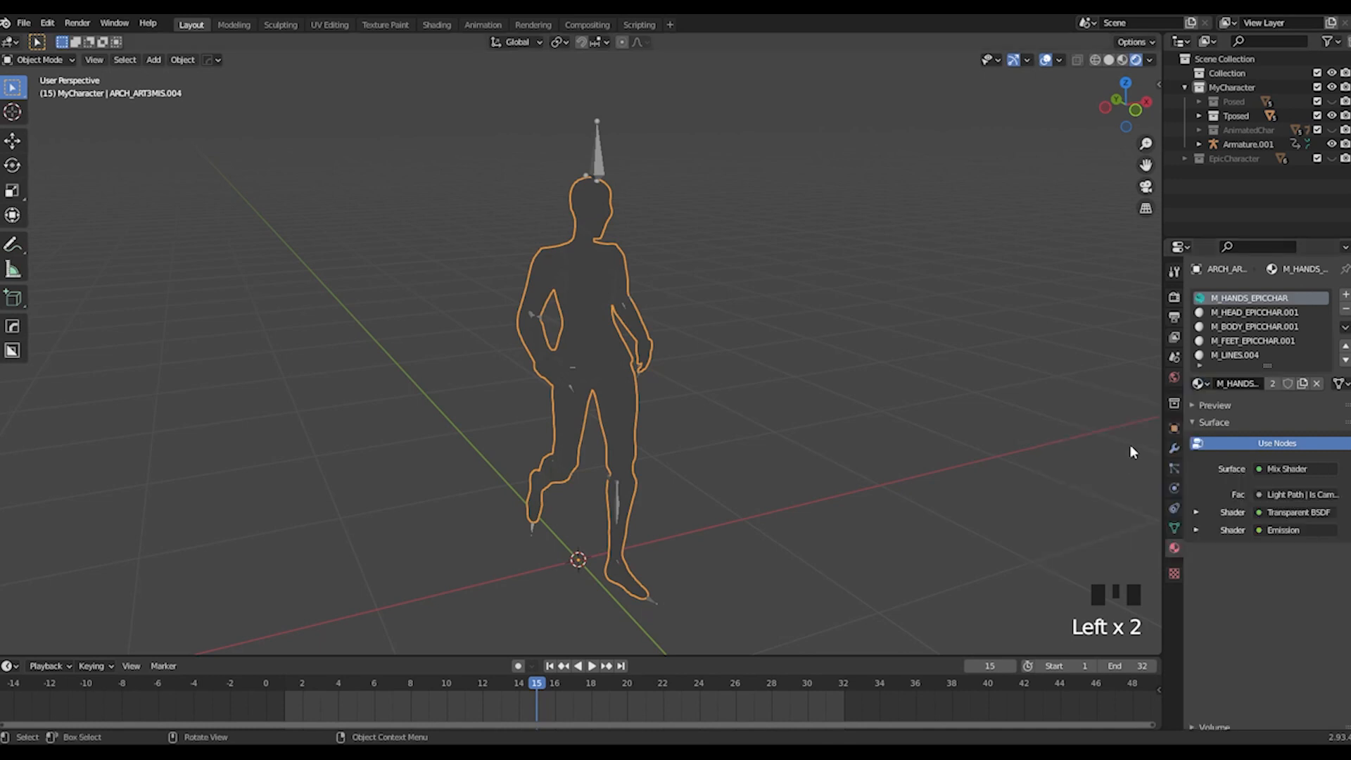
Step: Reassign the imported body's head and body material slots to M_HEAD_EPICCHAR and M_BODY_EPICCHAR
left_click(1230, 318)
left_click(1198, 384)
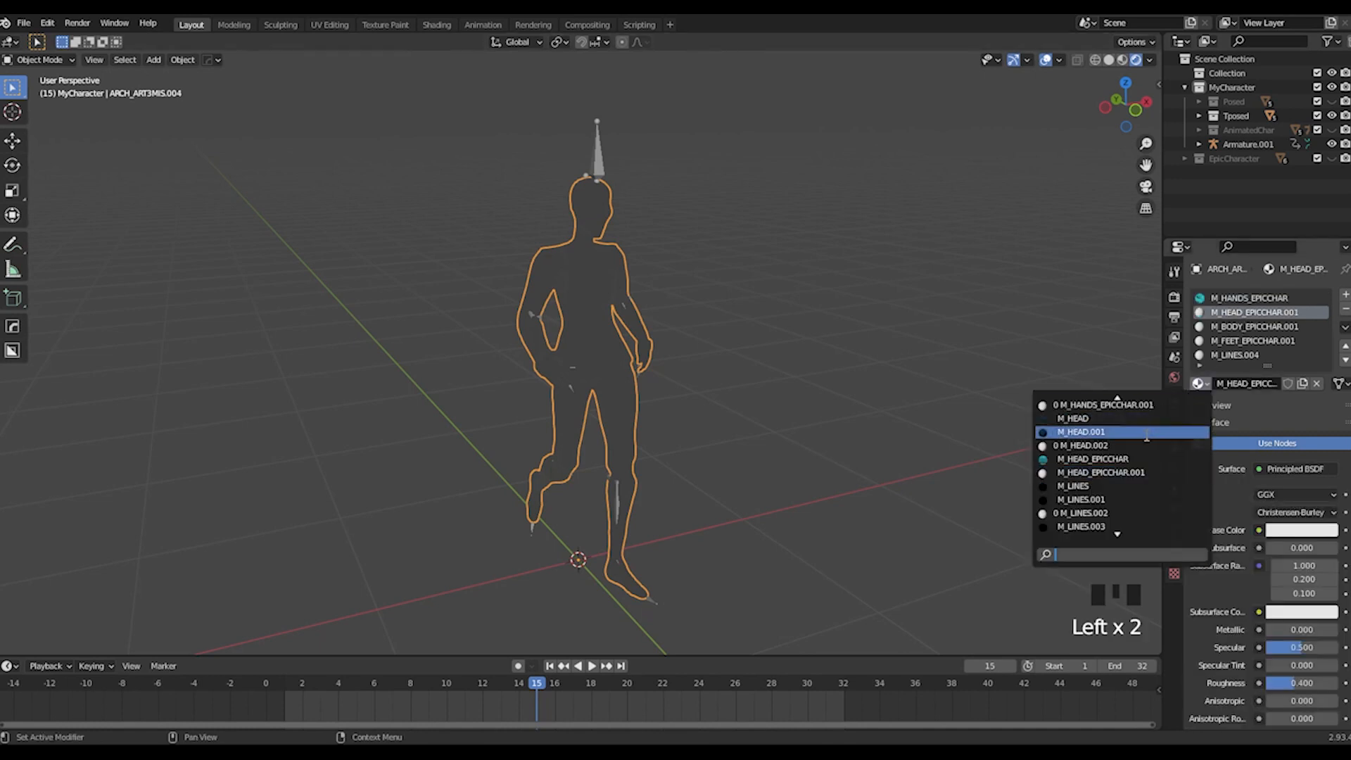
left_click(1121, 459)
left_click(1226, 326)
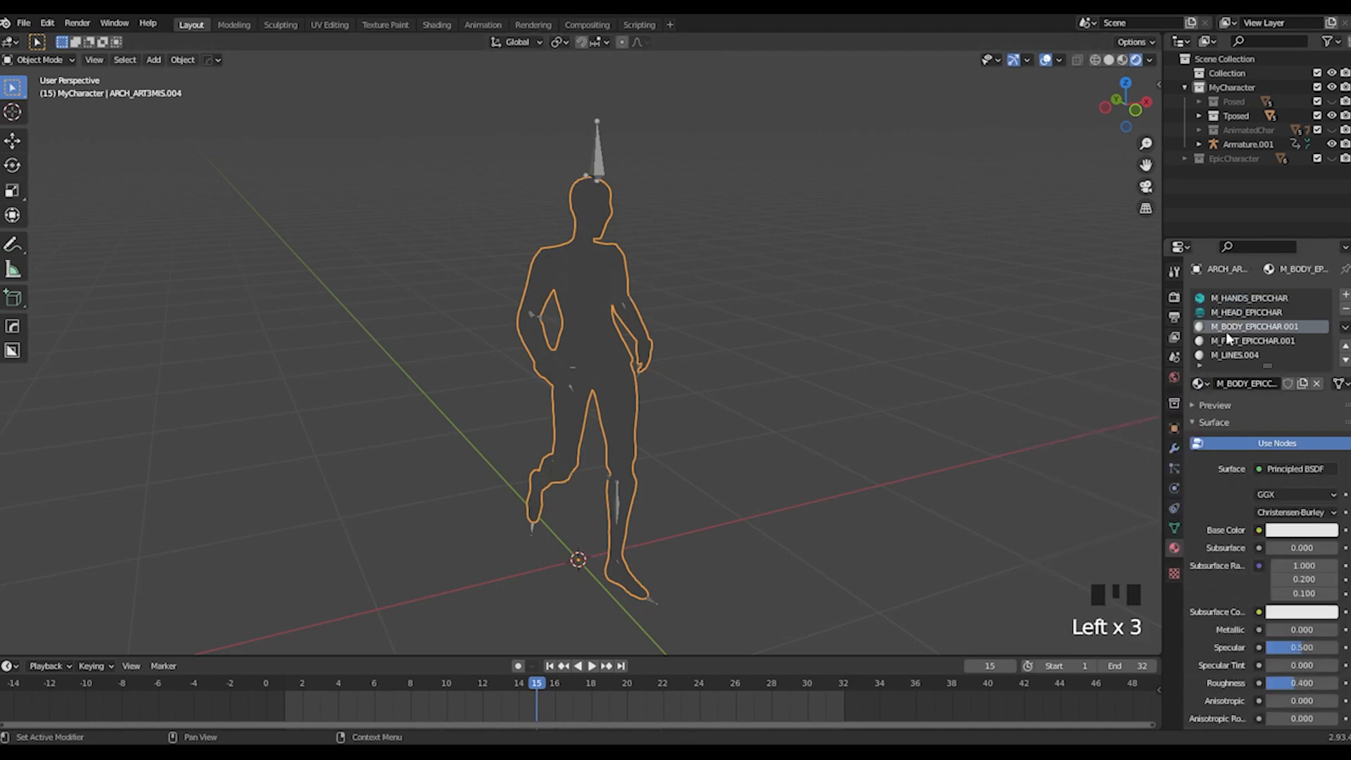
left_click(1199, 384)
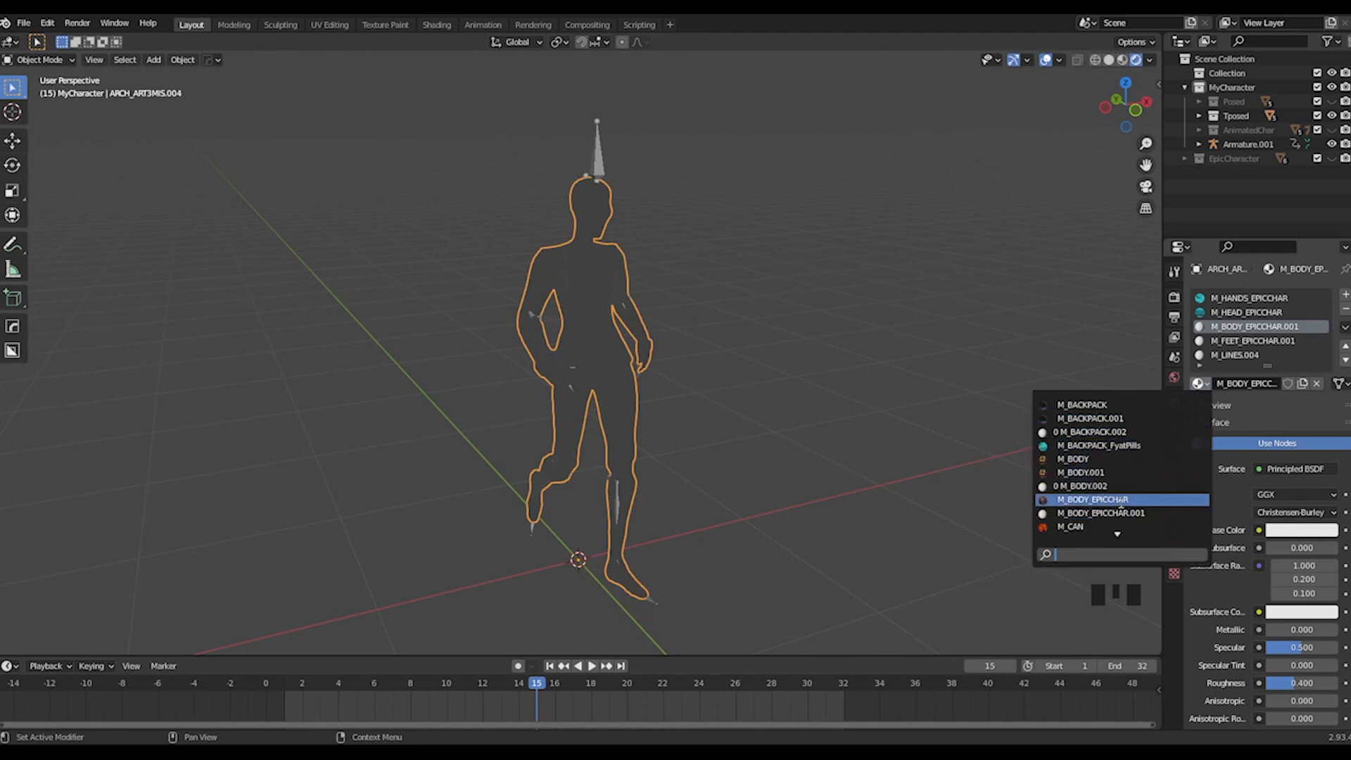
left_click(1122, 500)
Step: Reassign the imported body's feet and outline material slots to M_FEET_EPICCHAR and M_LINES
left_click(1246, 341)
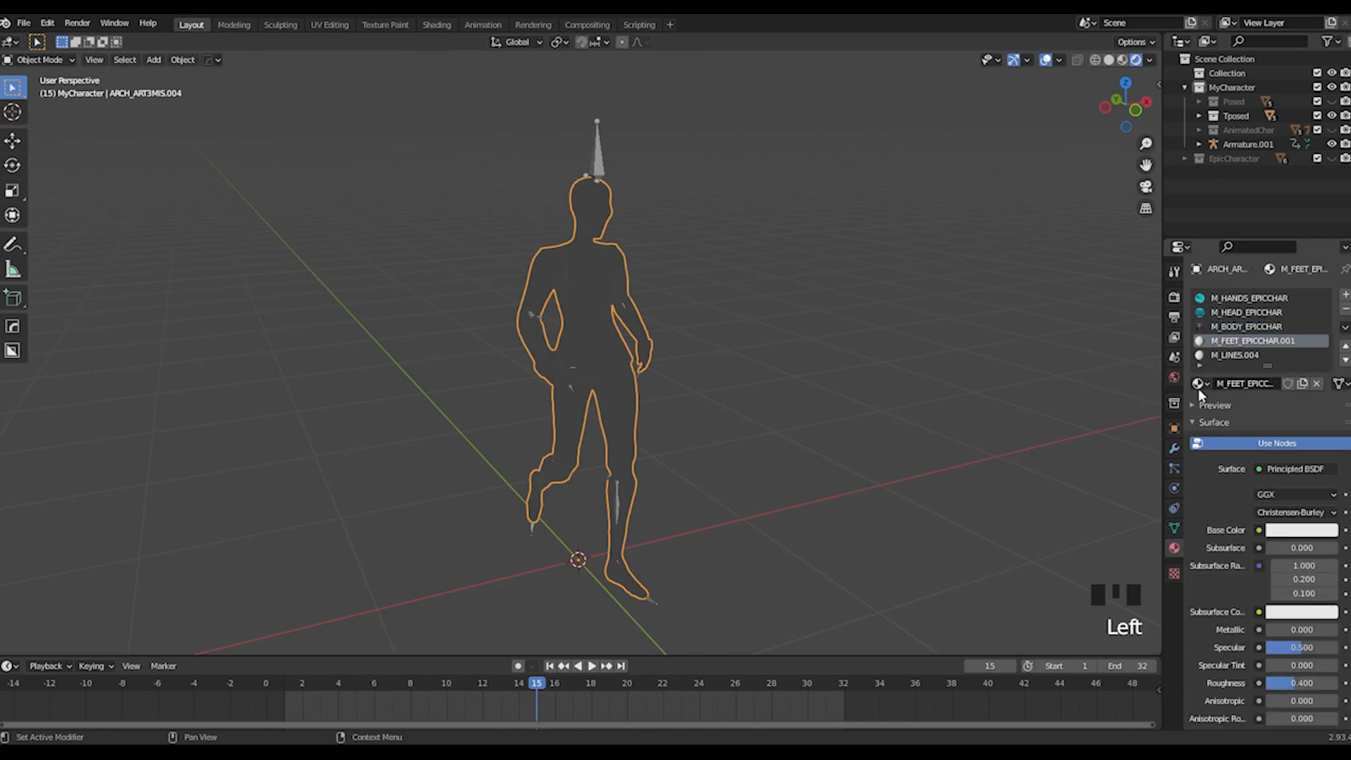
left_click(1199, 387)
left_click(1091, 459)
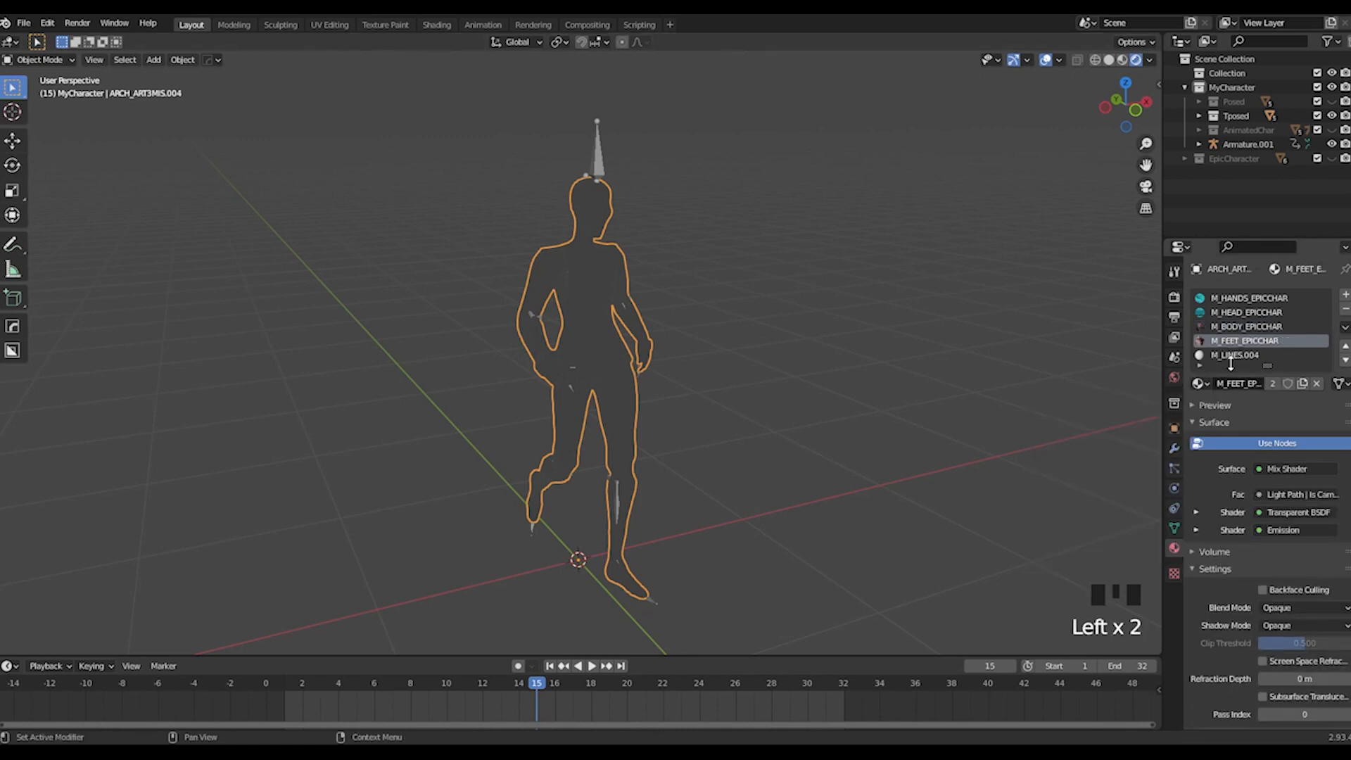
left_click(1227, 356)
left_click(1198, 383)
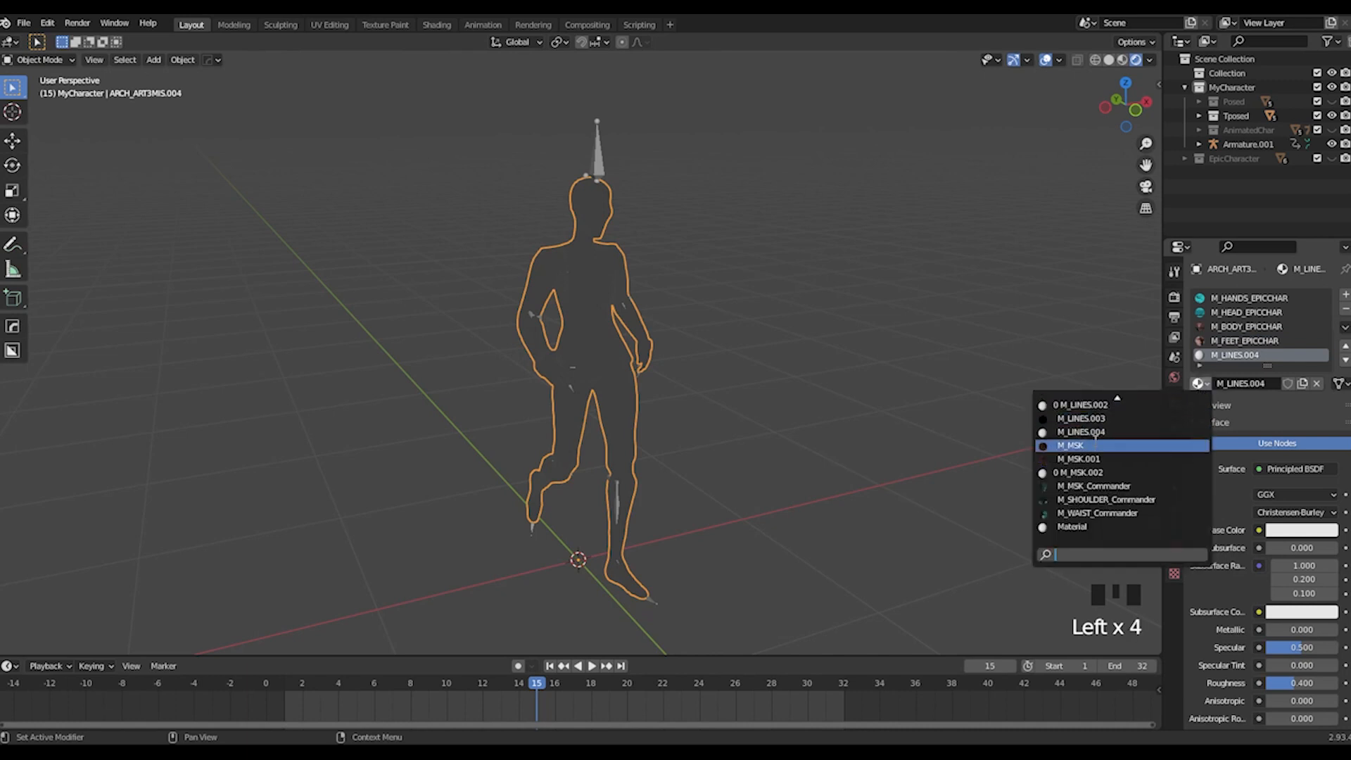
scroll(1104, 437, "up", 4)
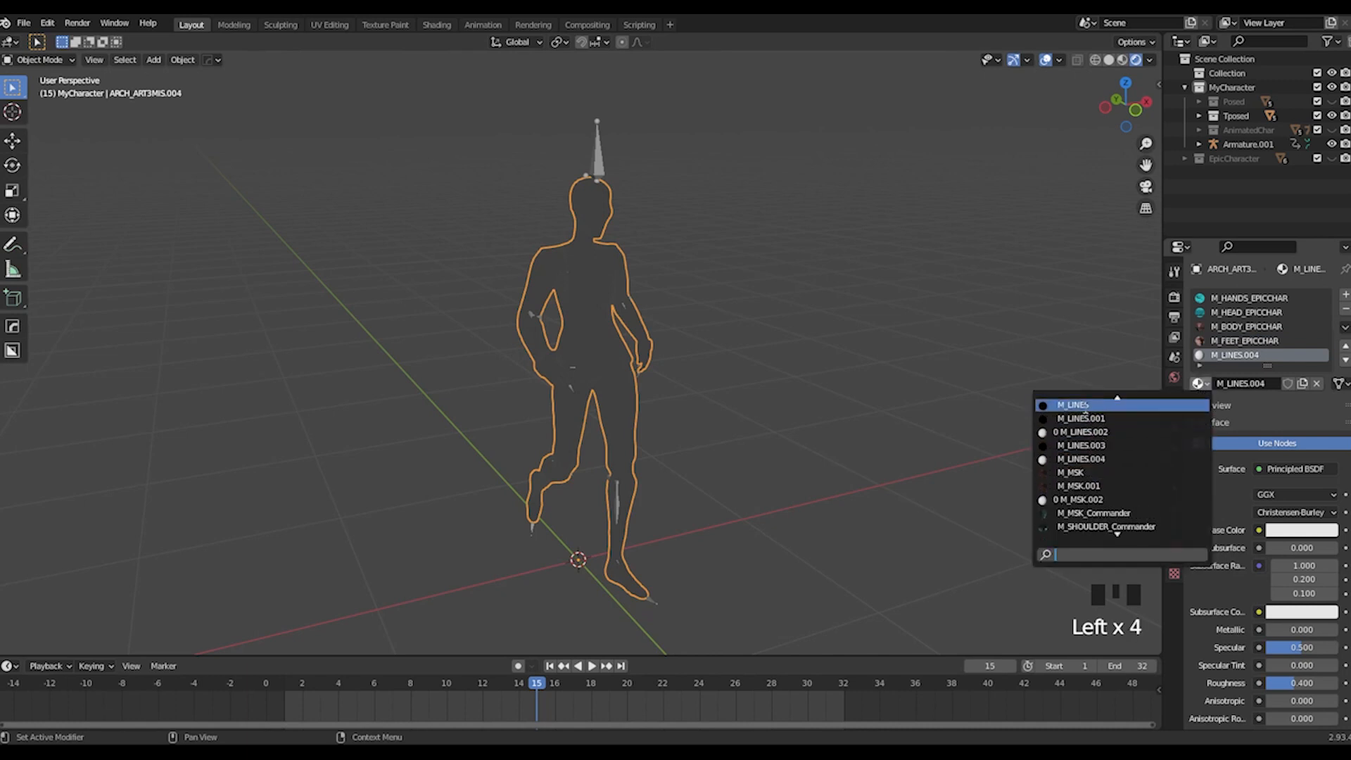
left_click(1086, 411)
left_click(872, 378)
middle_click_drag(872, 377, 833, 377)
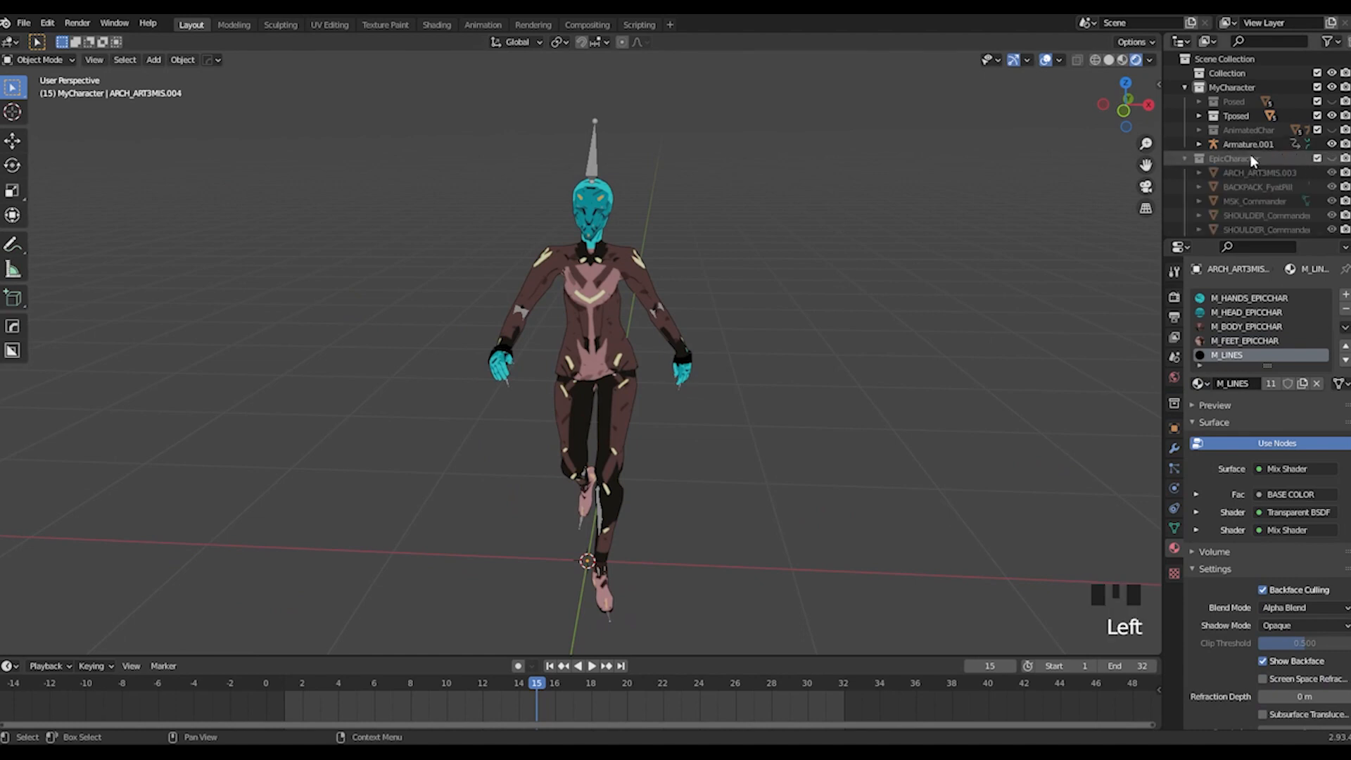
Step: Show the EpicCharacter collection and hide its T-posed body, ARCH_ART3MIS.003
left_click(1333, 160)
scroll(1319, 189, "down", 1)
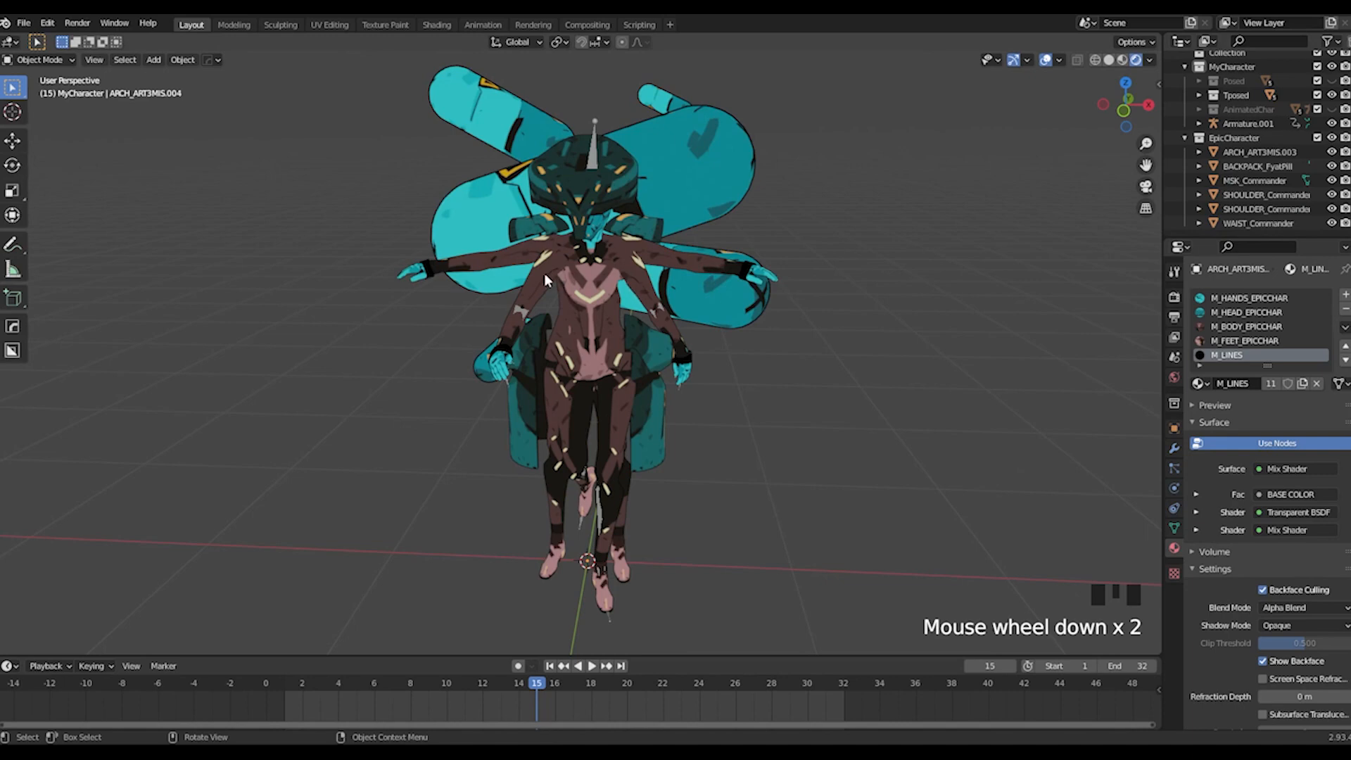
left_click(511, 264)
key("h")
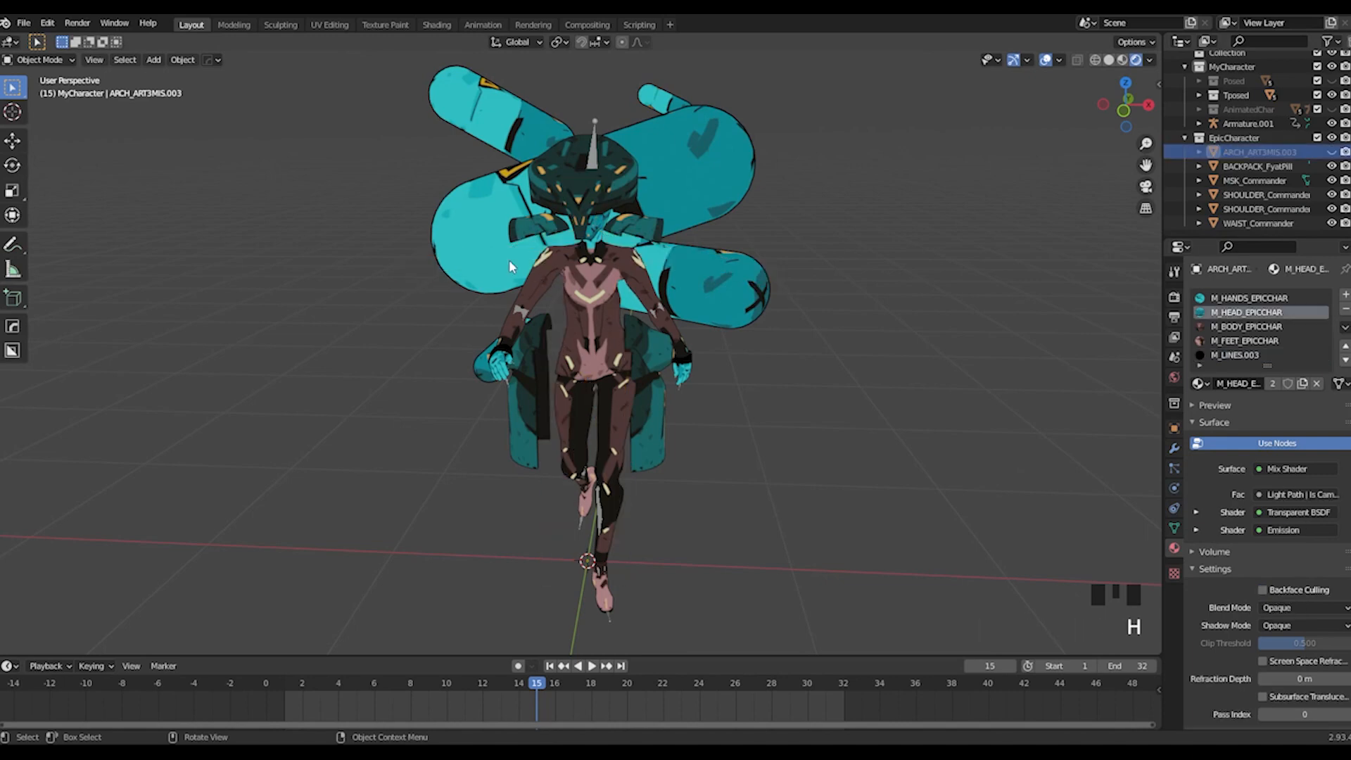
Step: Select the MSK_Commander mask and examine how it and the other accessories sit on the walking body
middle_click_drag(632, 297, 651, 271)
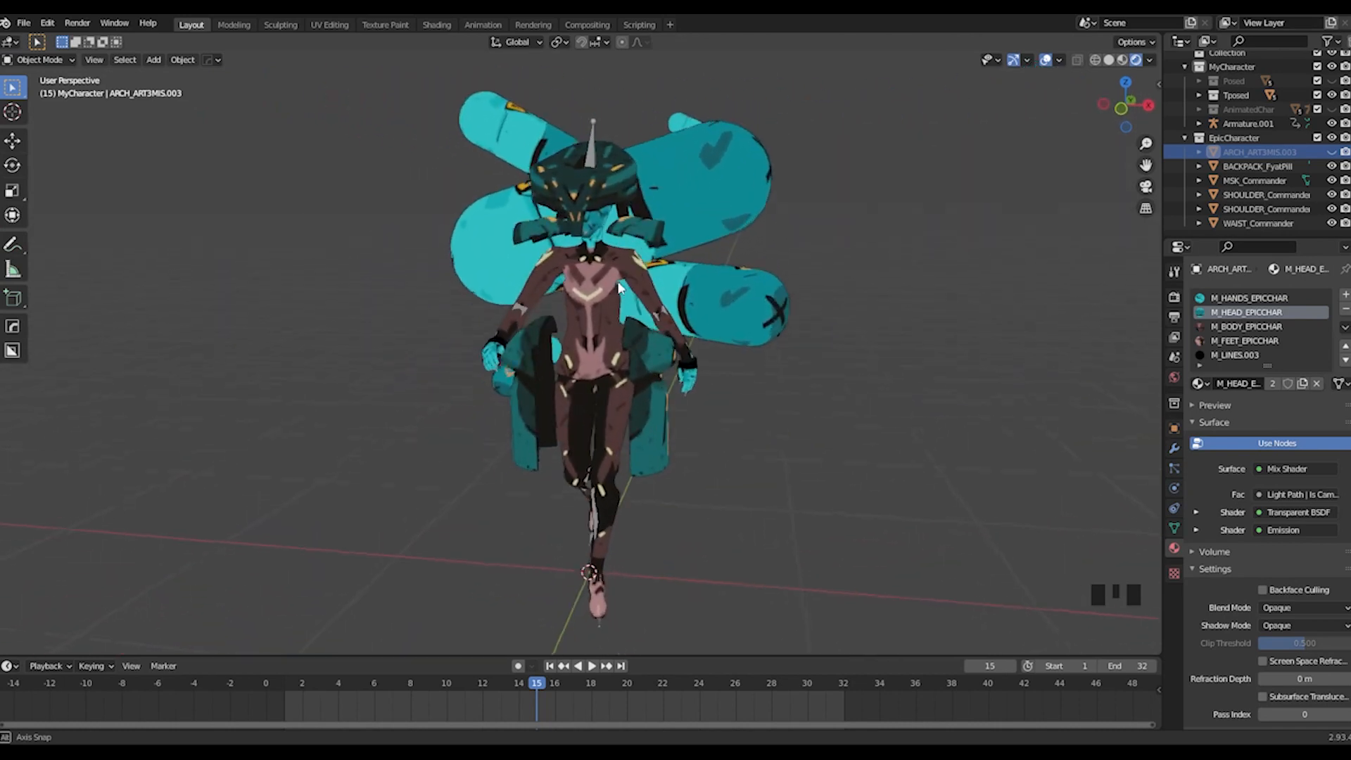
scroll(642, 260, "up", 2)
middle_click_drag(690, 219, 684, 285, "shift")
scroll(739, 302, "up", 3)
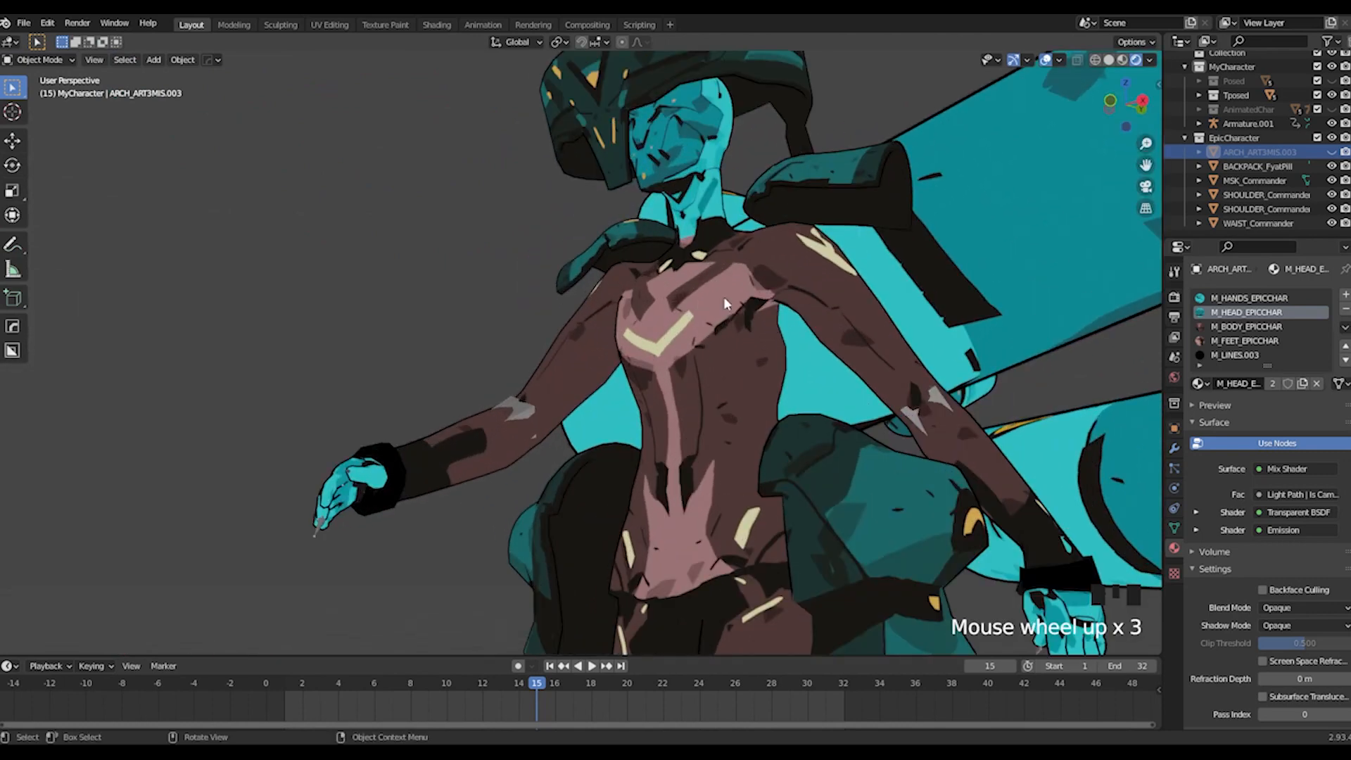
middle_click_drag(767, 332, 830, 408)
scroll(830, 408, "down", 1)
middle_click_drag(719, 377, 628, 359)
left_click(644, 198)
middle_click_drag(643, 199, 632, 330)
scroll(736, 300, "down", 3)
scroll(666, 320, "up", 1)
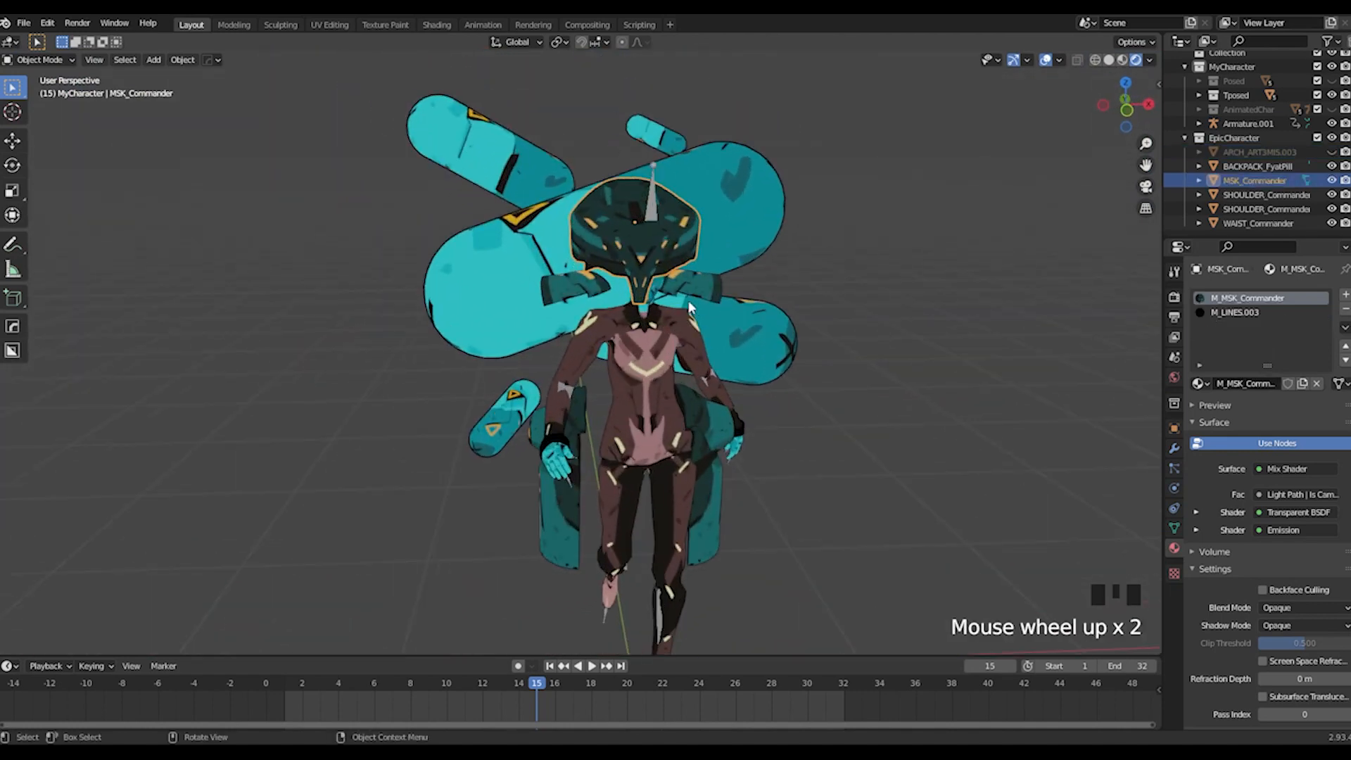
middle_click_drag(666, 320, 999, 446)
scroll(670, 316, "down", 1)
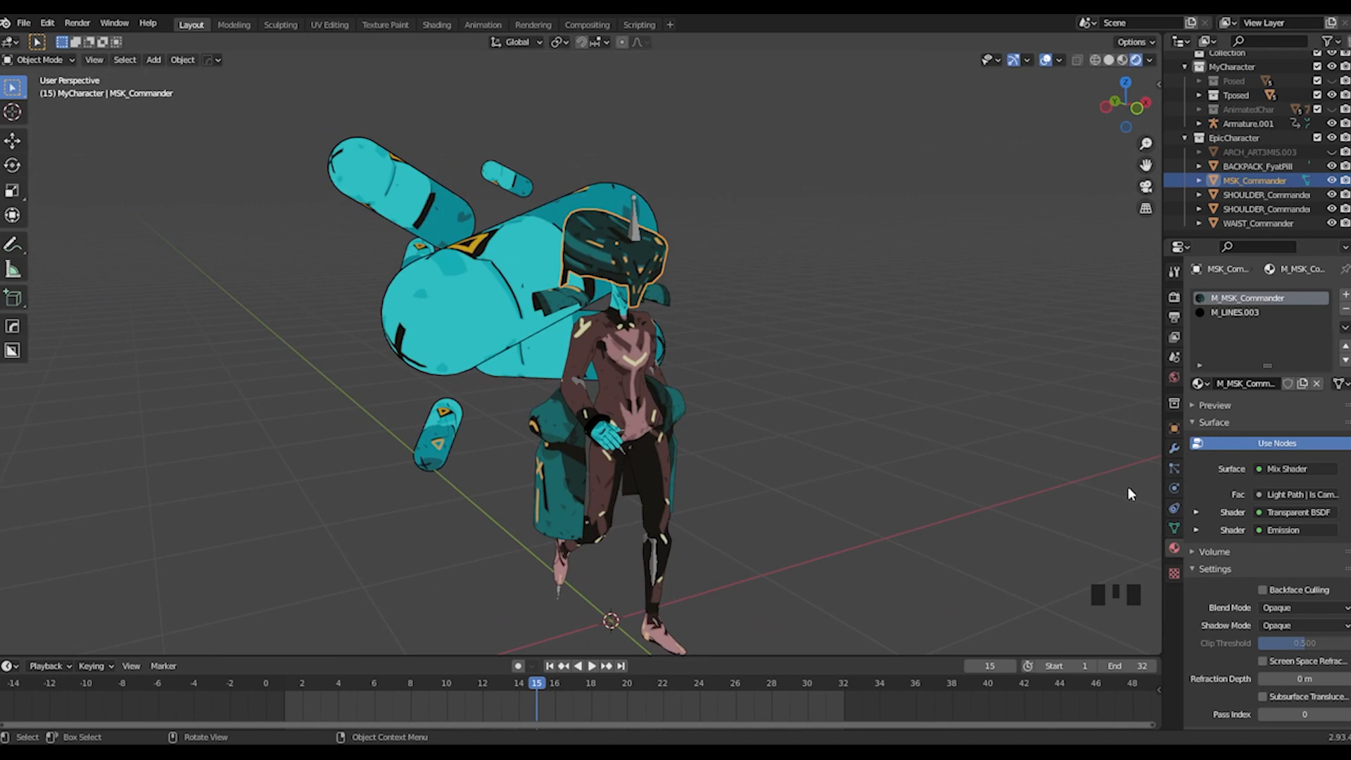
Step: Set Armature.001 as the parent of the mask in its object relations
left_click(1175, 428)
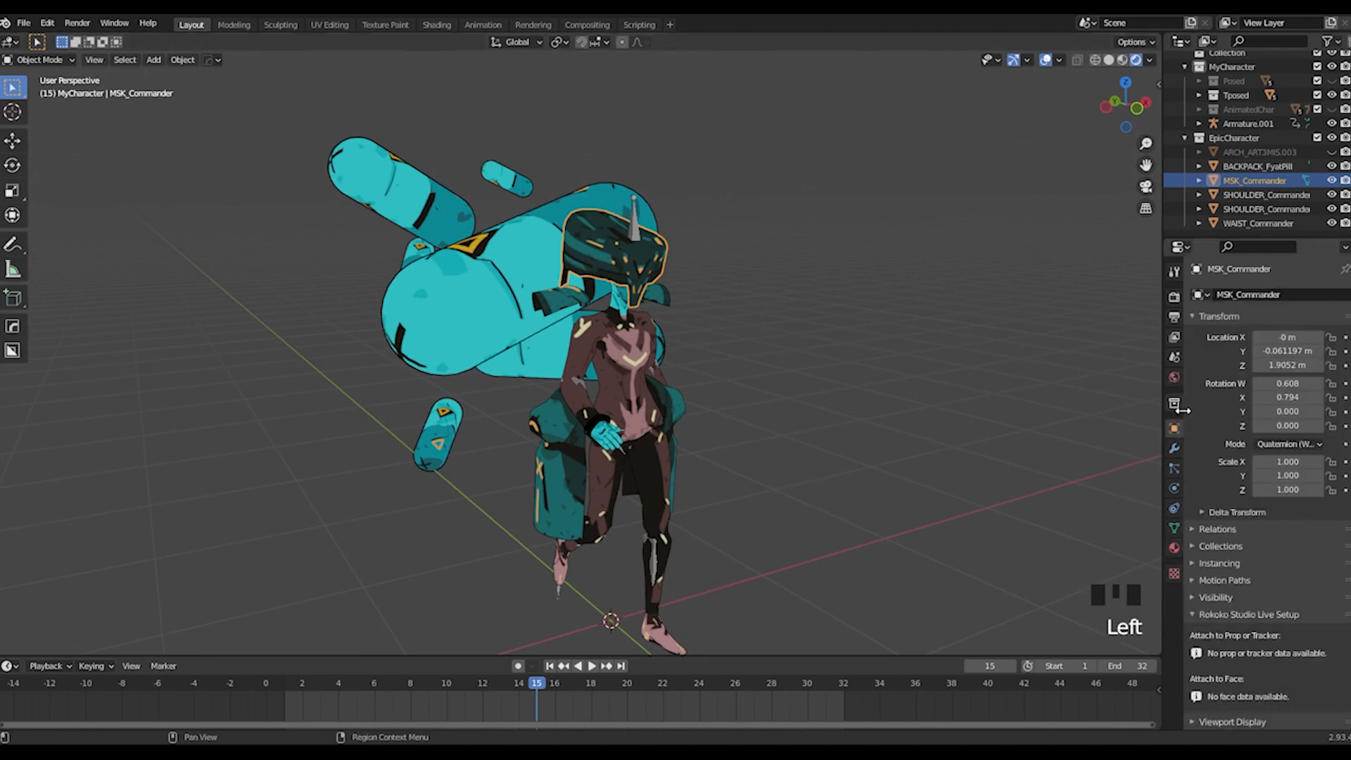
left_click(1191, 314)
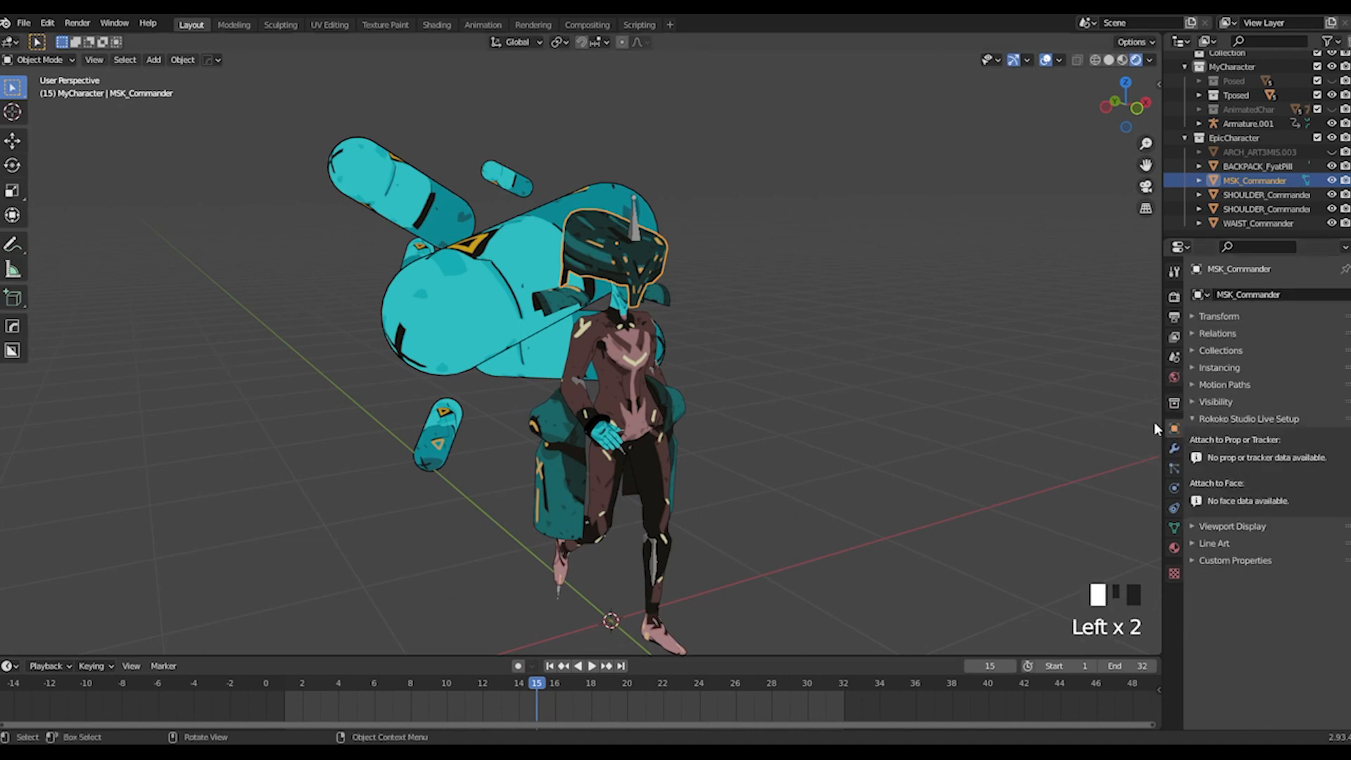
left_click(1194, 332)
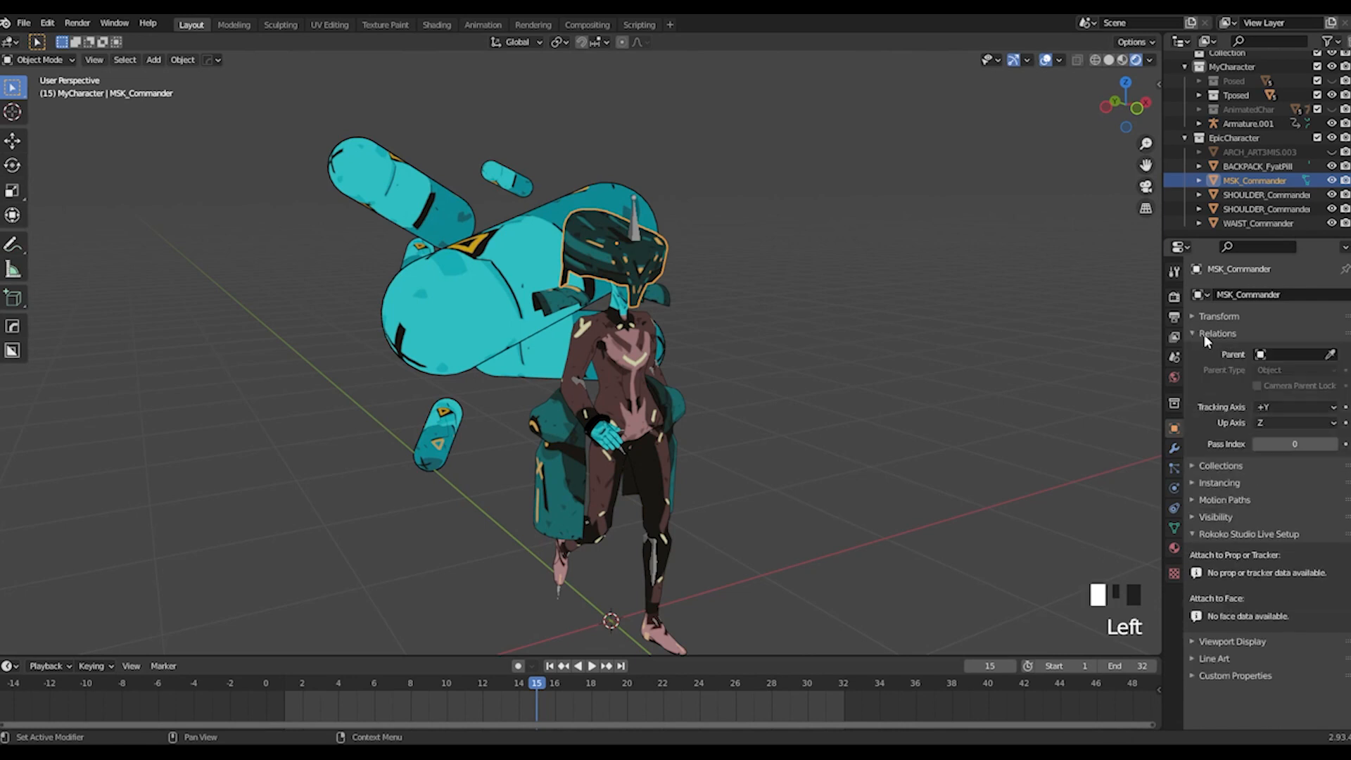
left_click(1299, 355)
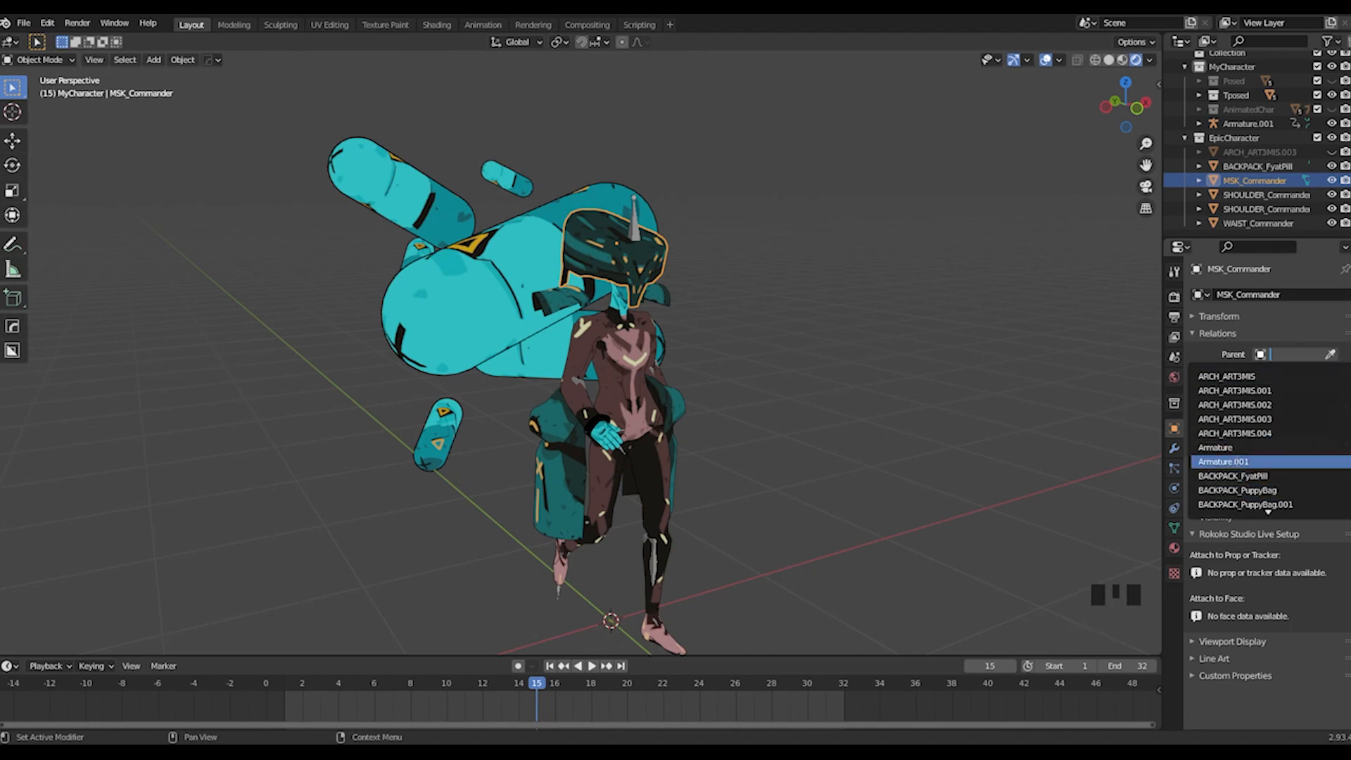
left_click(1237, 462)
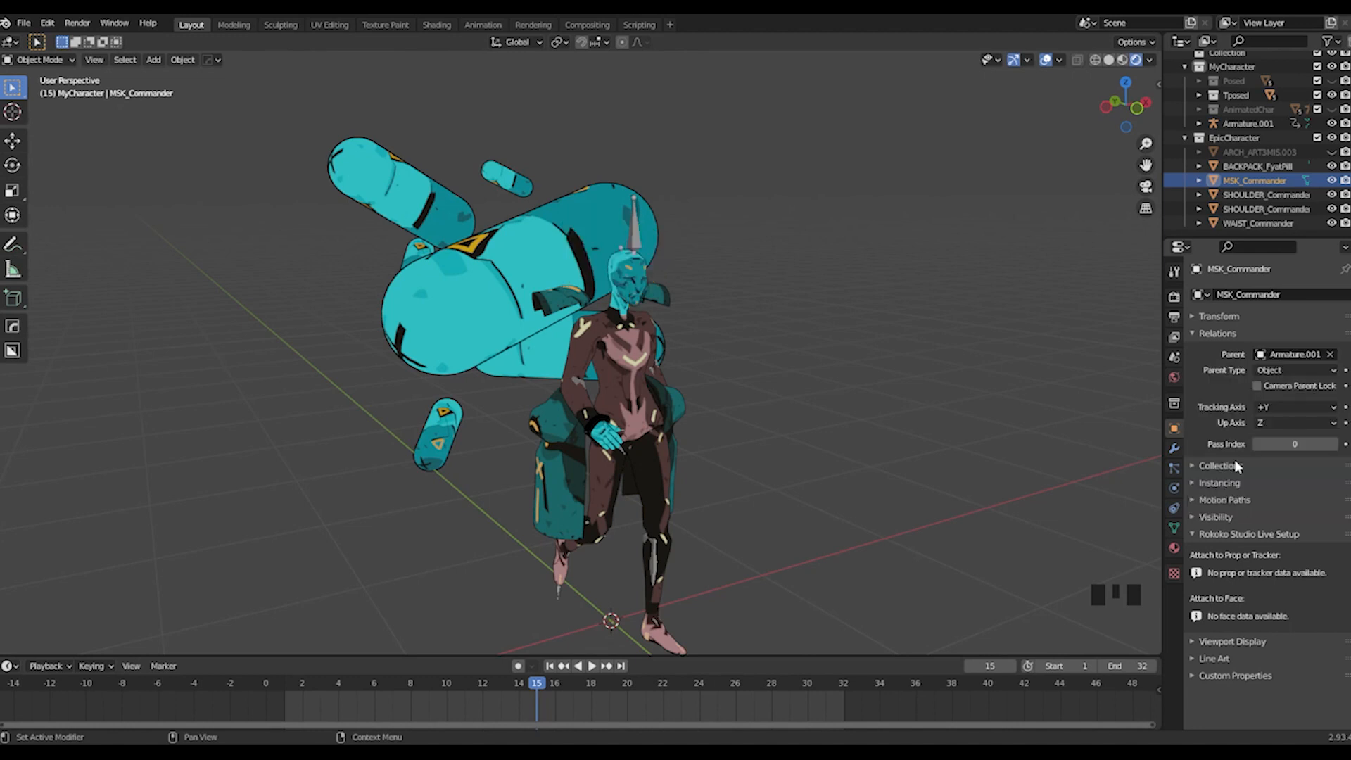
Step: Change the mask's parent type to Bone and choose a mixamorig bone at the head
left_click(1298, 367)
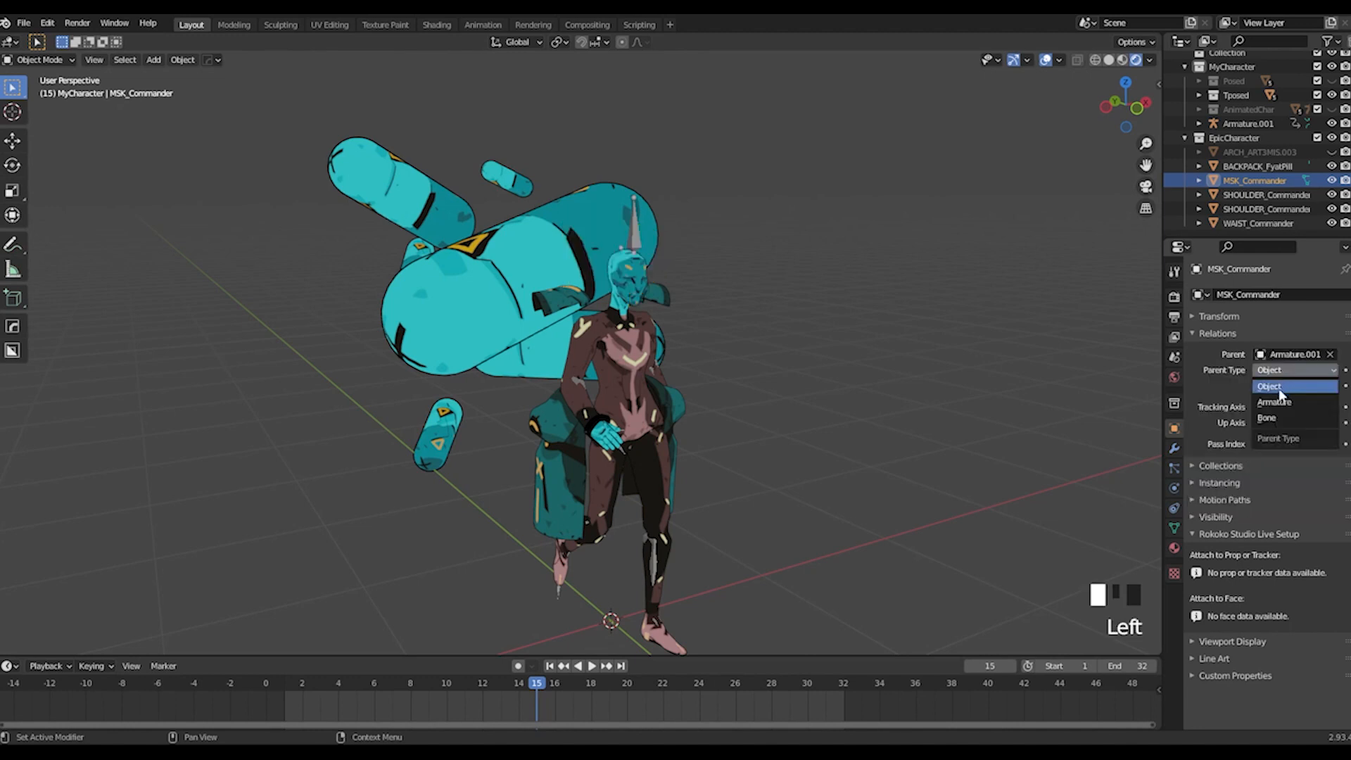
left_click(1286, 395)
left_click(1291, 387)
scroll(1256, 438, "down", 16)
scroll(1267, 479, "down", 20)
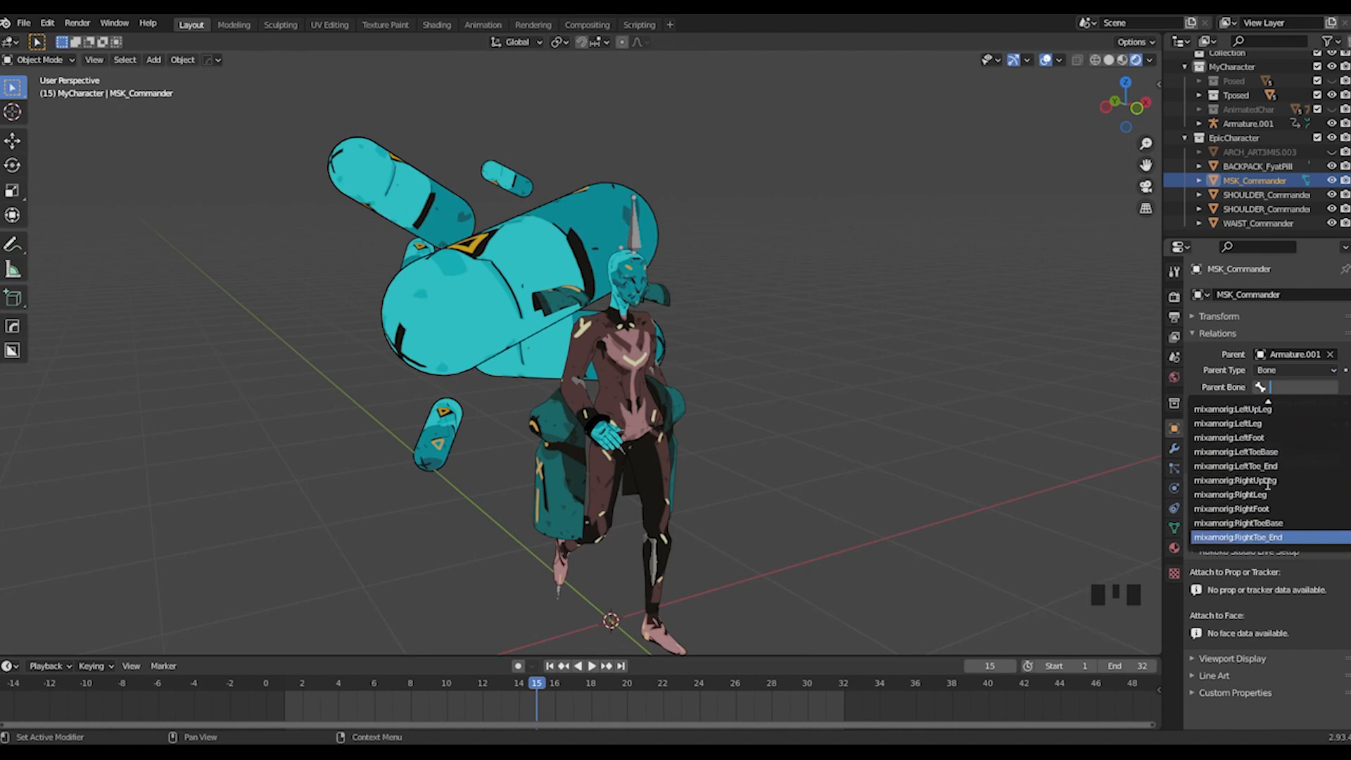
scroll(1267, 484, "up", 20)
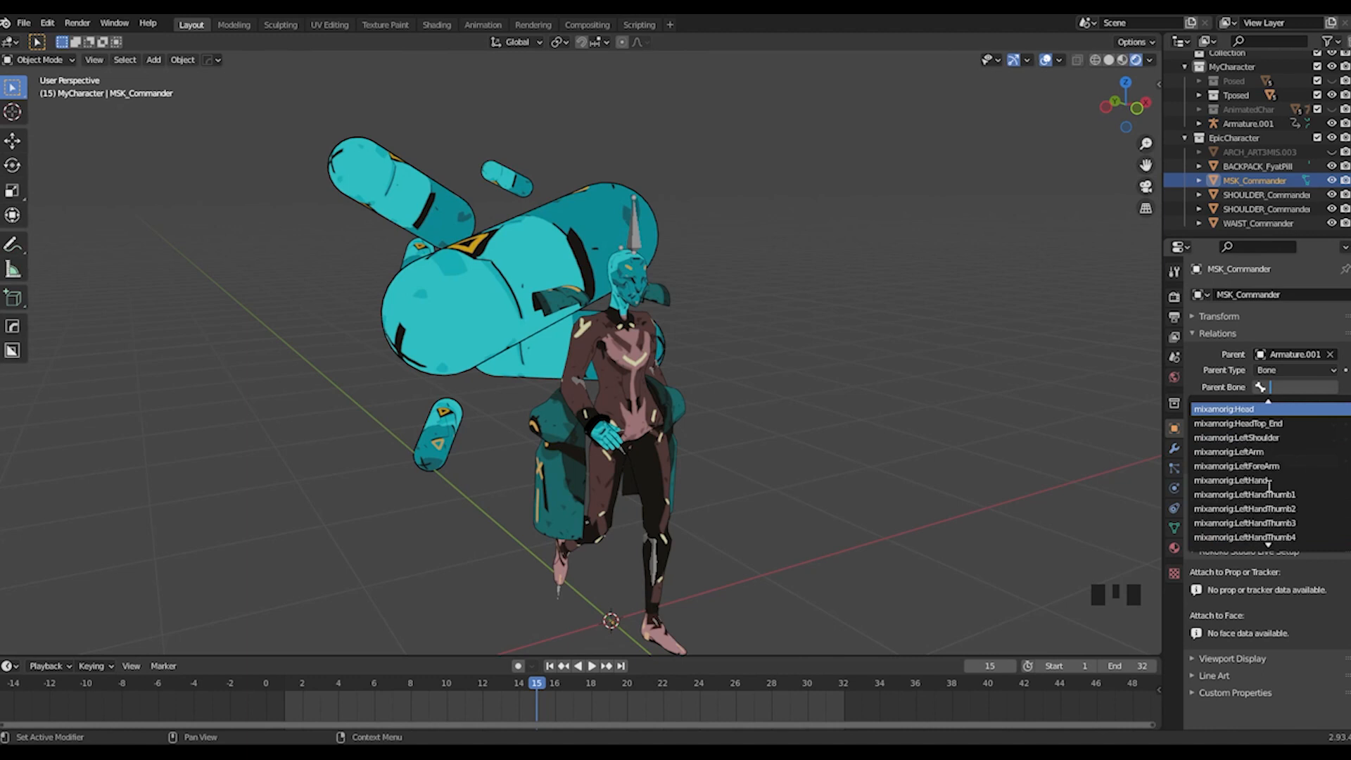
left_click(1243, 473)
scroll(860, 438, "down", 12)
Step: Locate the bone-parented mask and examine its size and position relative to the head
middle_click_drag(772, 428, 585, 362)
scroll(704, 415, "up", 14)
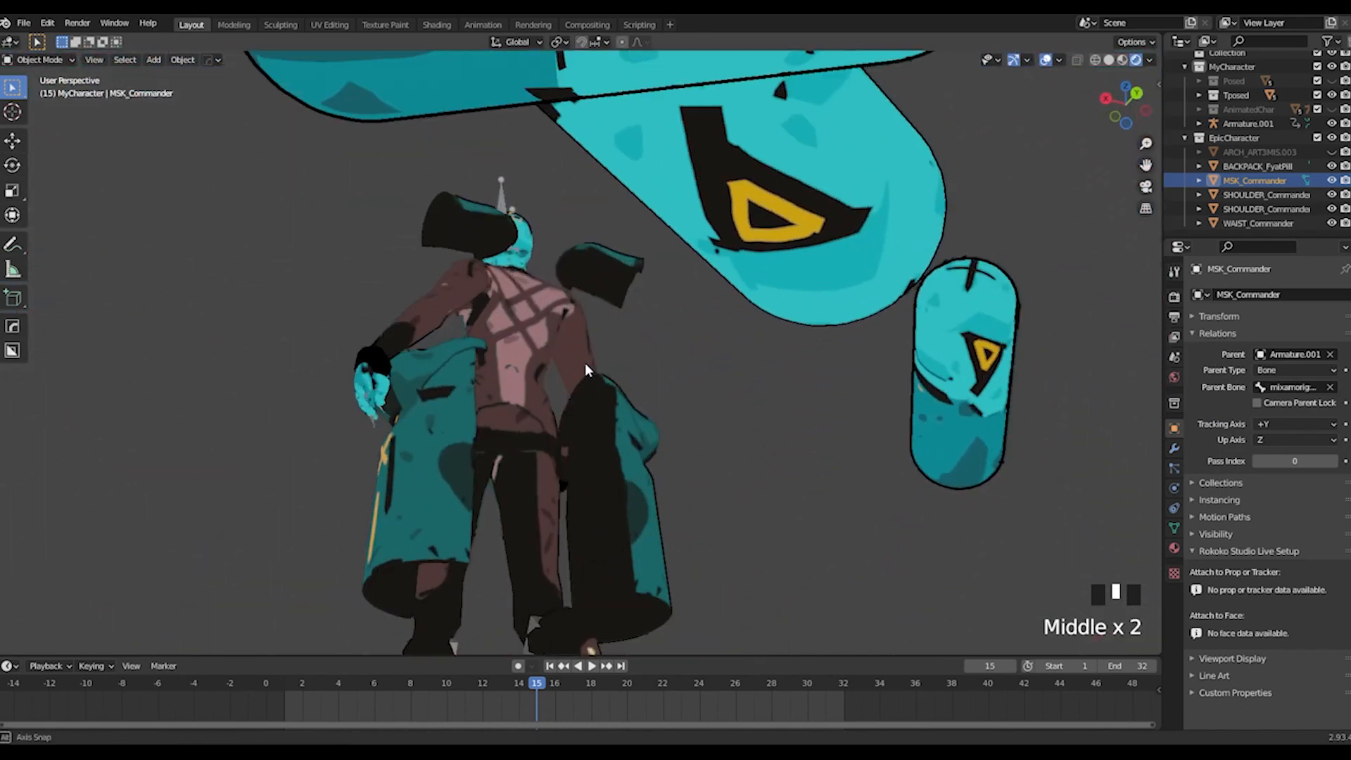
scroll(607, 409, "down", 7)
middle_click_drag(641, 423, 714, 412)
scroll(719, 397, "up", 4)
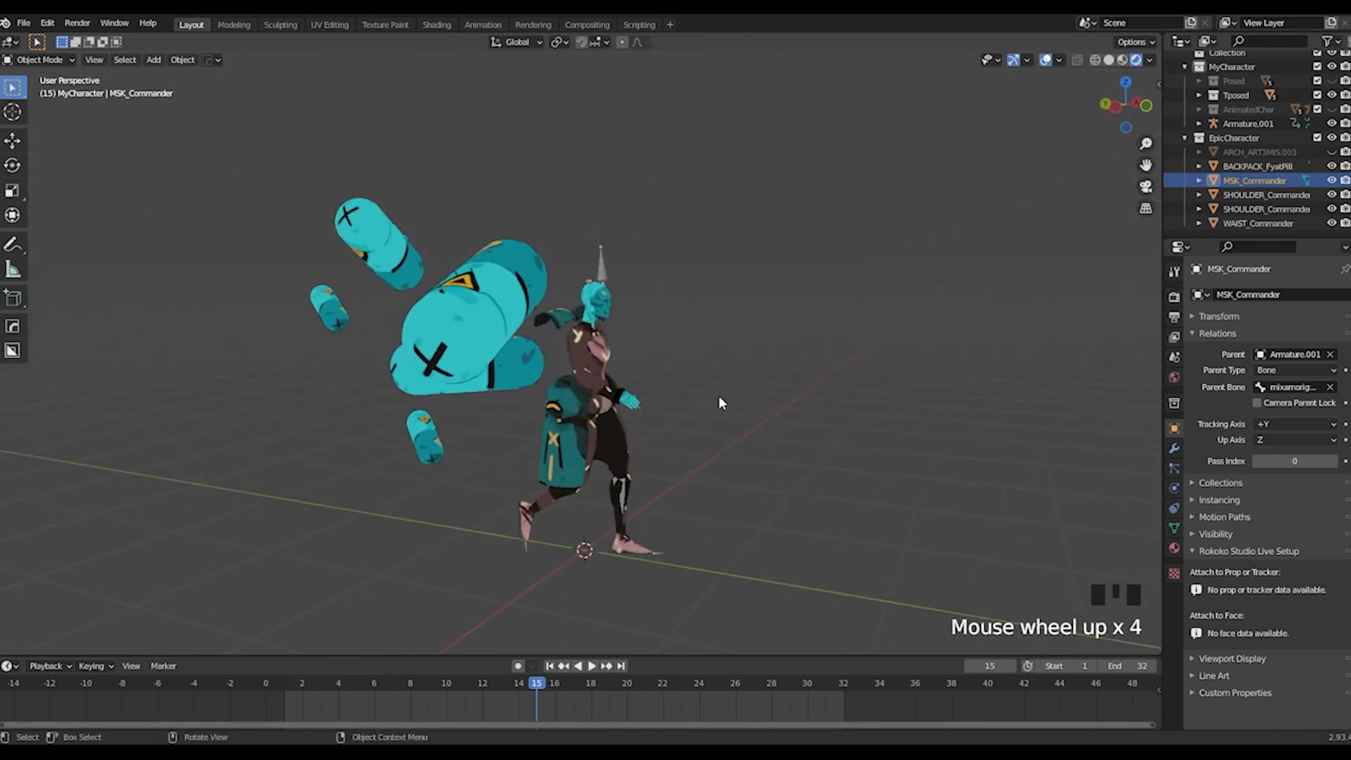
left_click(1226, 183)
key("KP_Decimal")
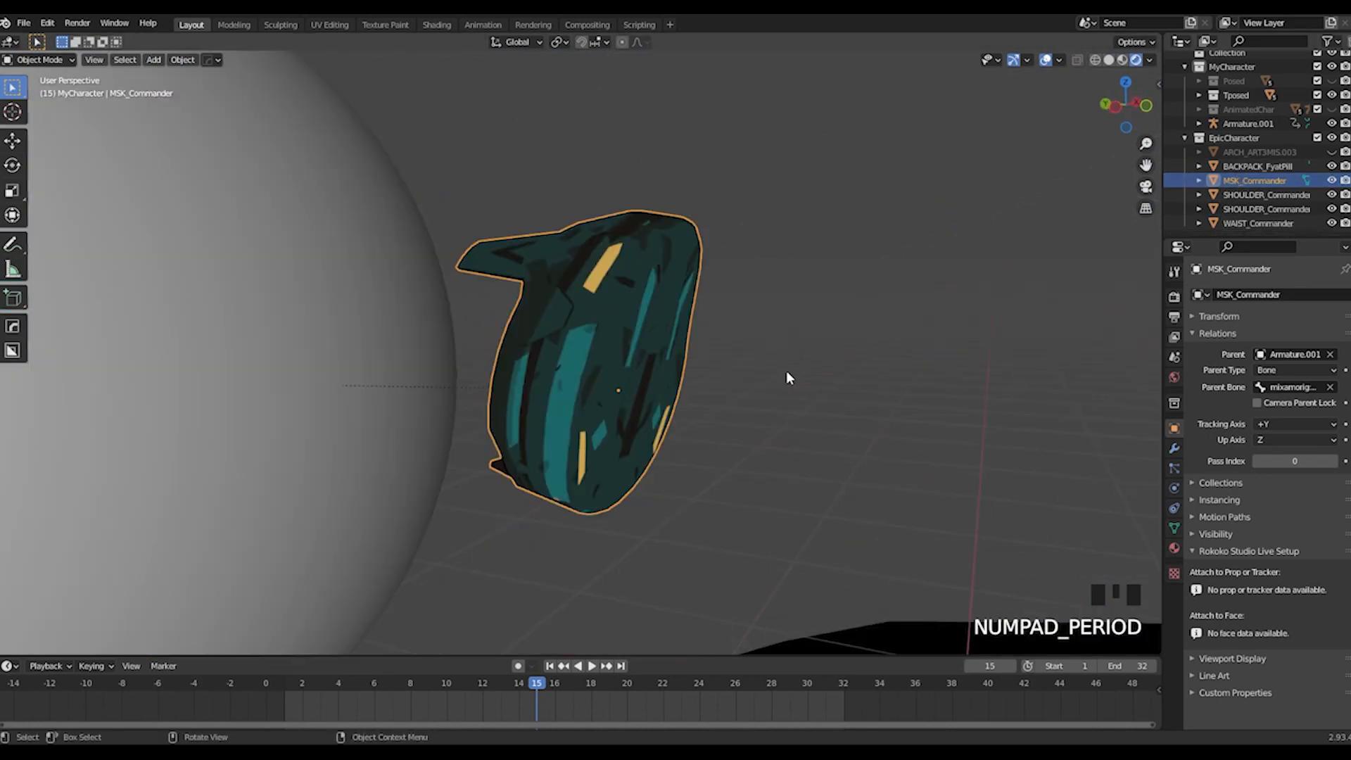
scroll(787, 371, "down", 20)
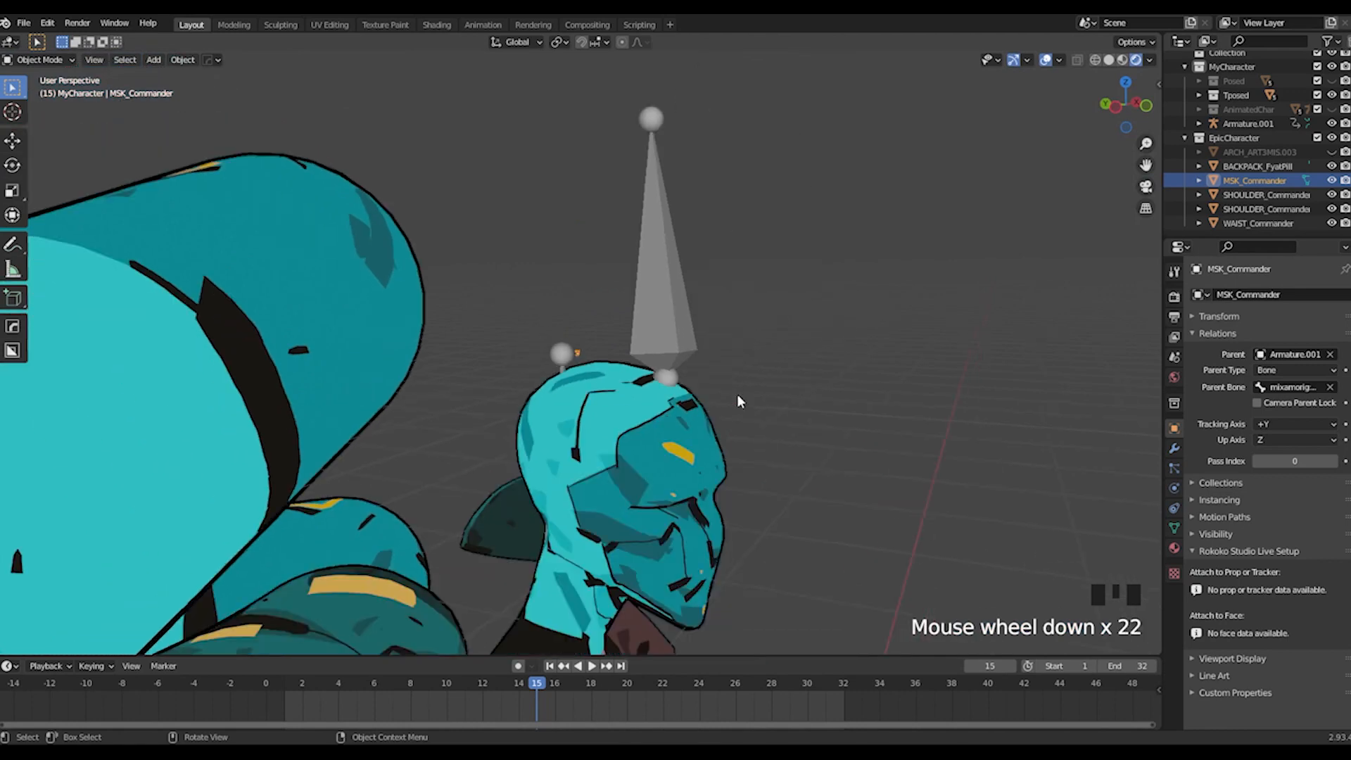
scroll(738, 396, "up", 11)
scroll(738, 400, "up", 5)
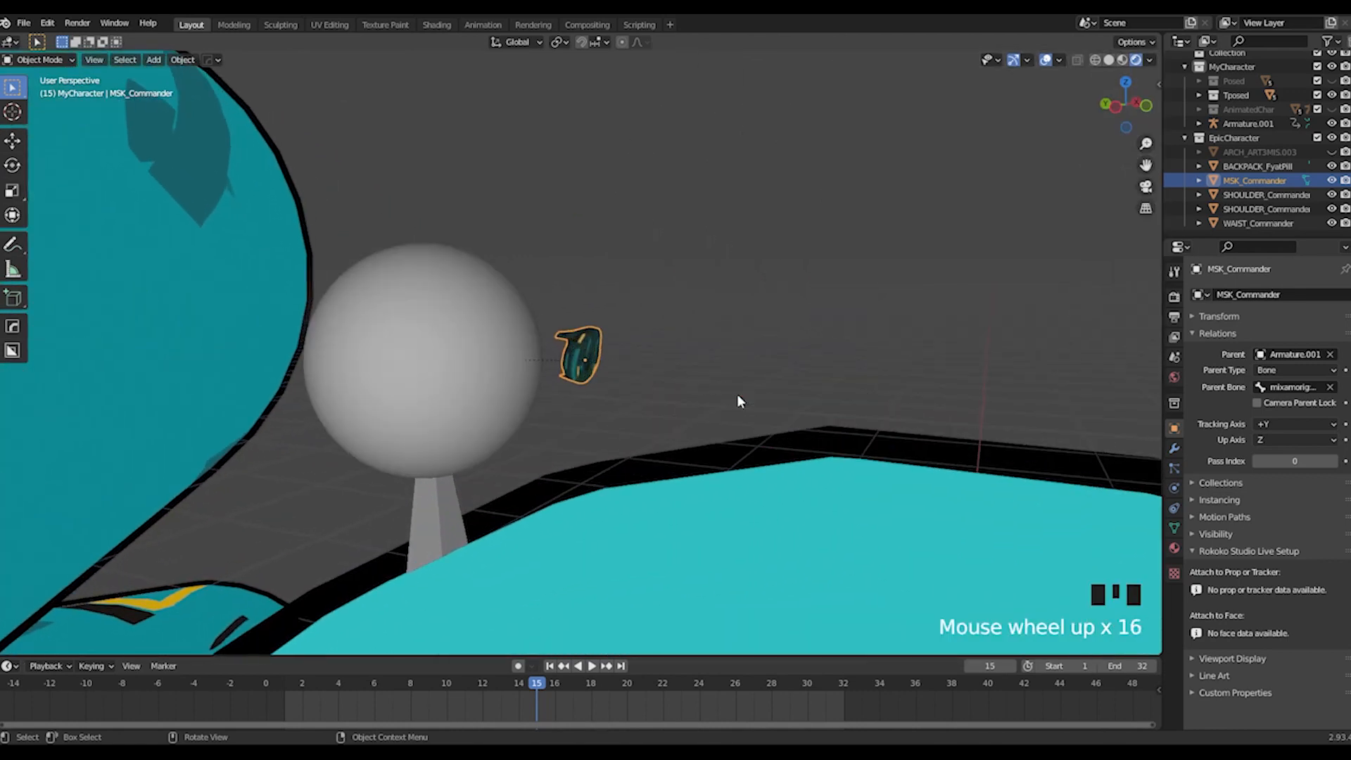
scroll(739, 400, "down", 12)
scroll(737, 394, "down", 5)
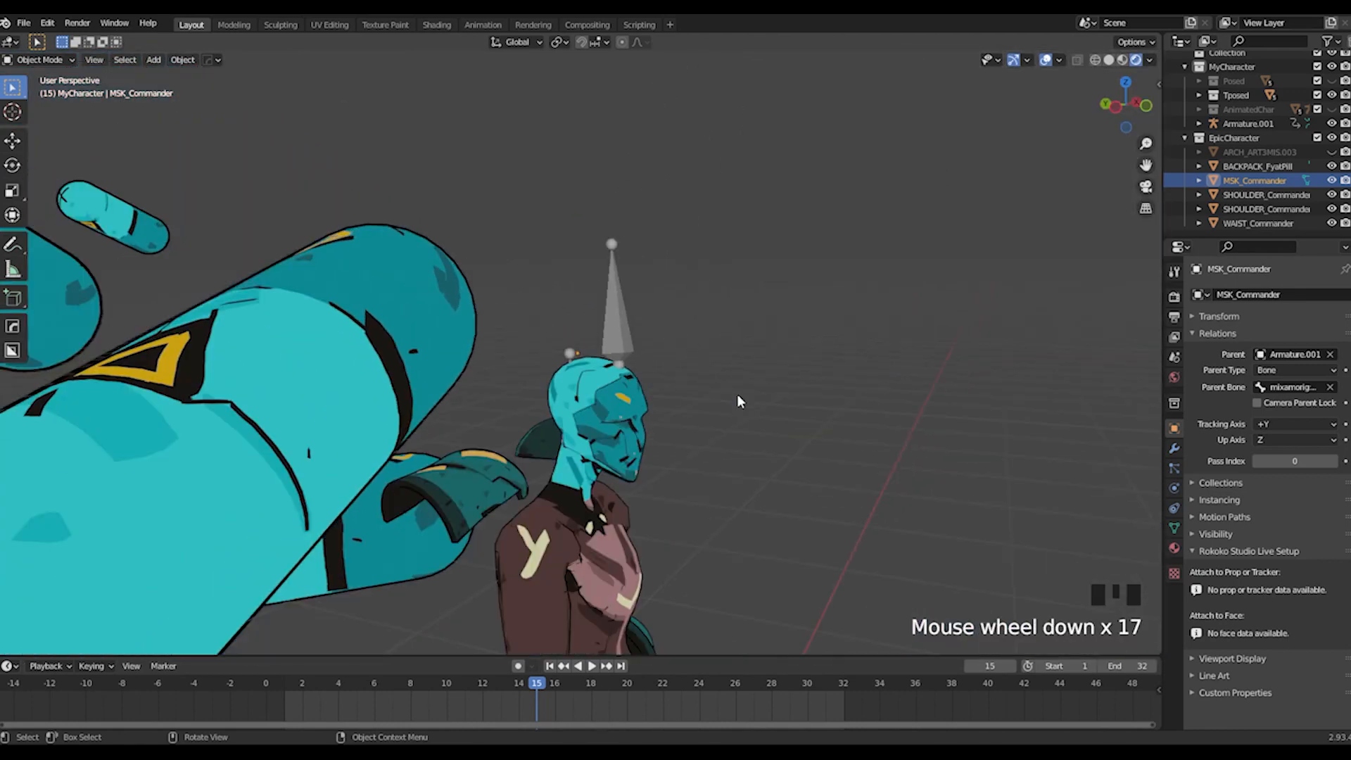
middle_click_drag(746, 391, 802, 401)
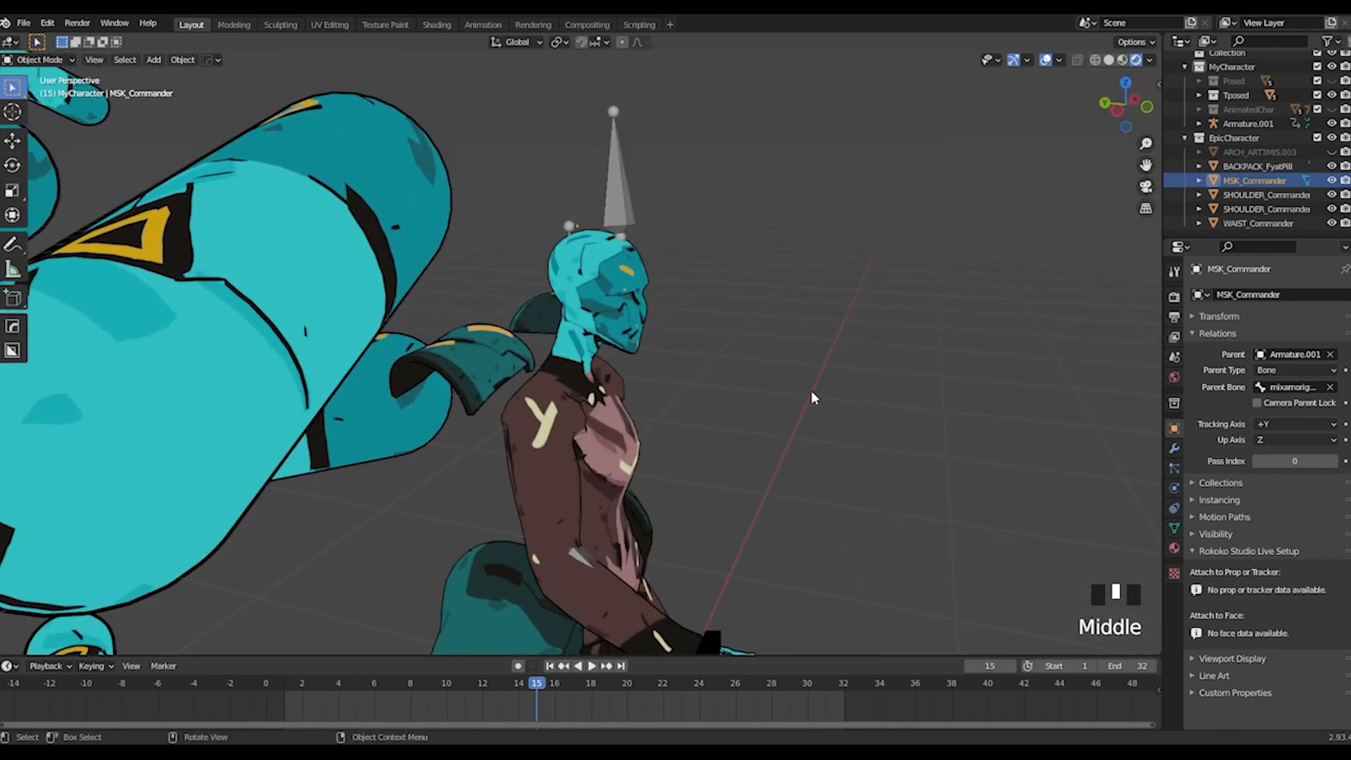
scroll(743, 361, "down", 1)
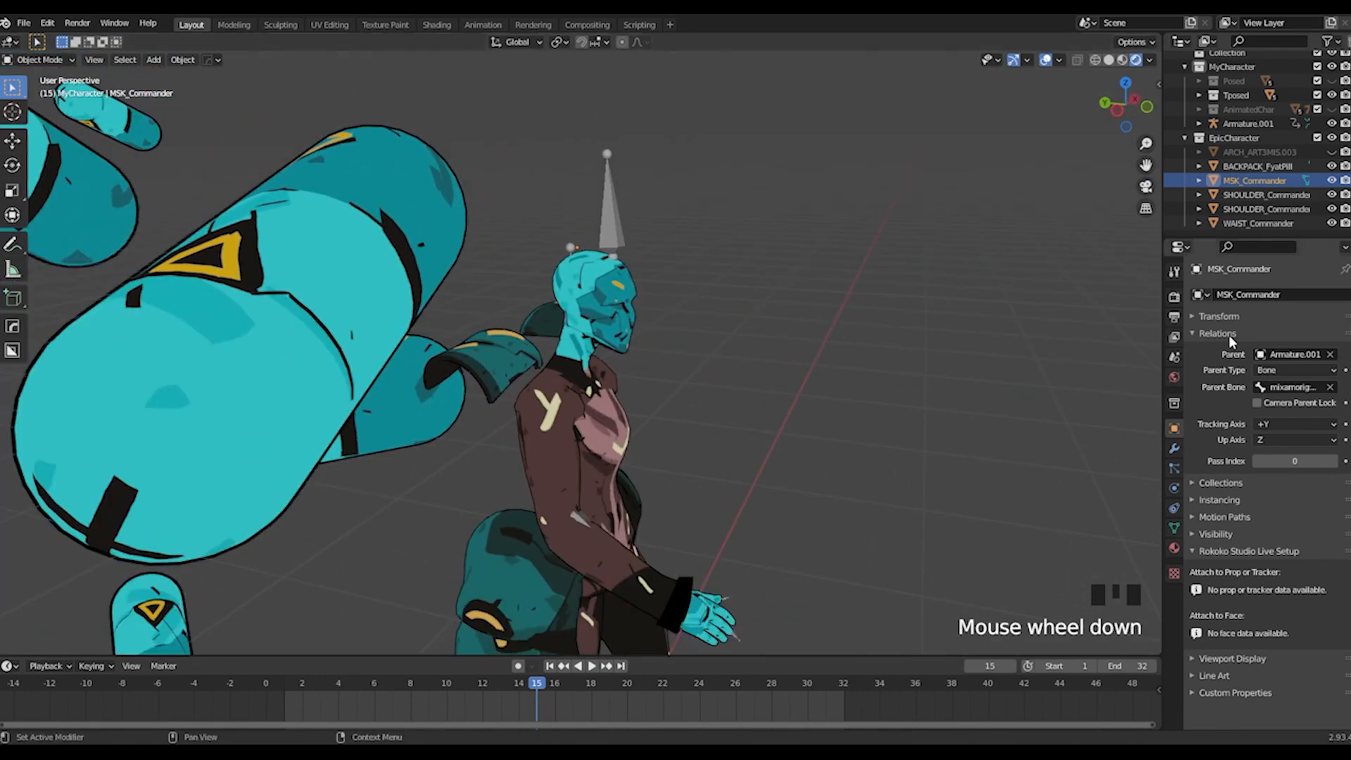
Step: Clear the mask's parent
left_click(1331, 355)
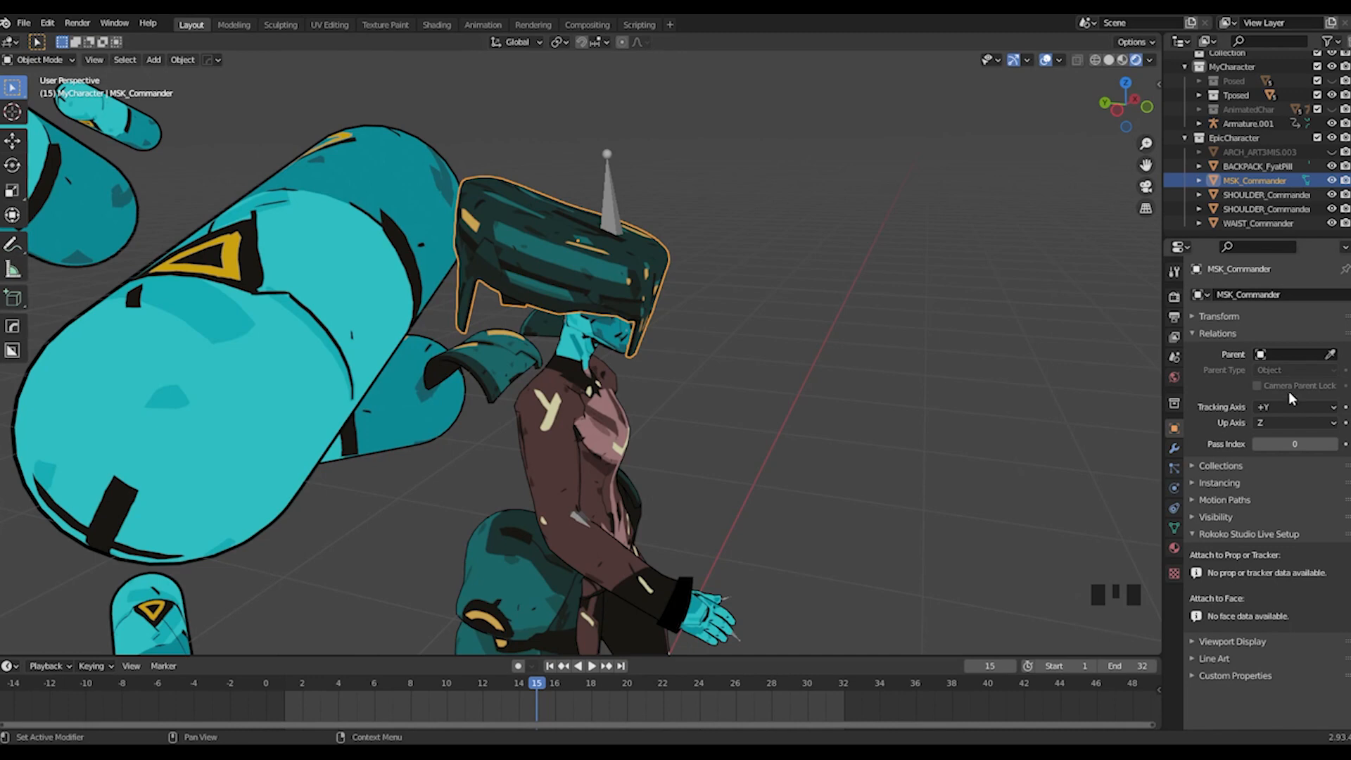
middle_click_drag(661, 407, 653, 376)
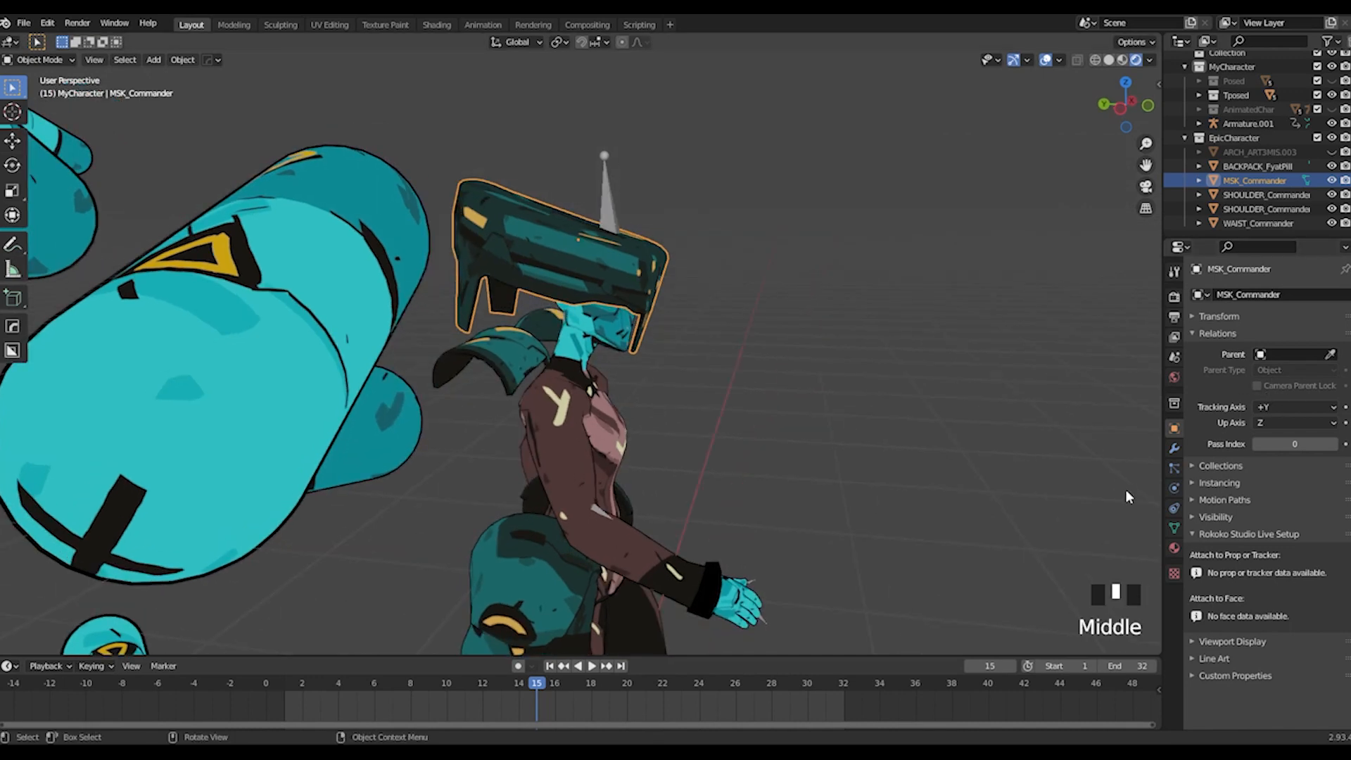
Step: Add a Copy Location constraint to the mask with Armature.001 as its target
left_click(1175, 507)
left_click(1243, 294)
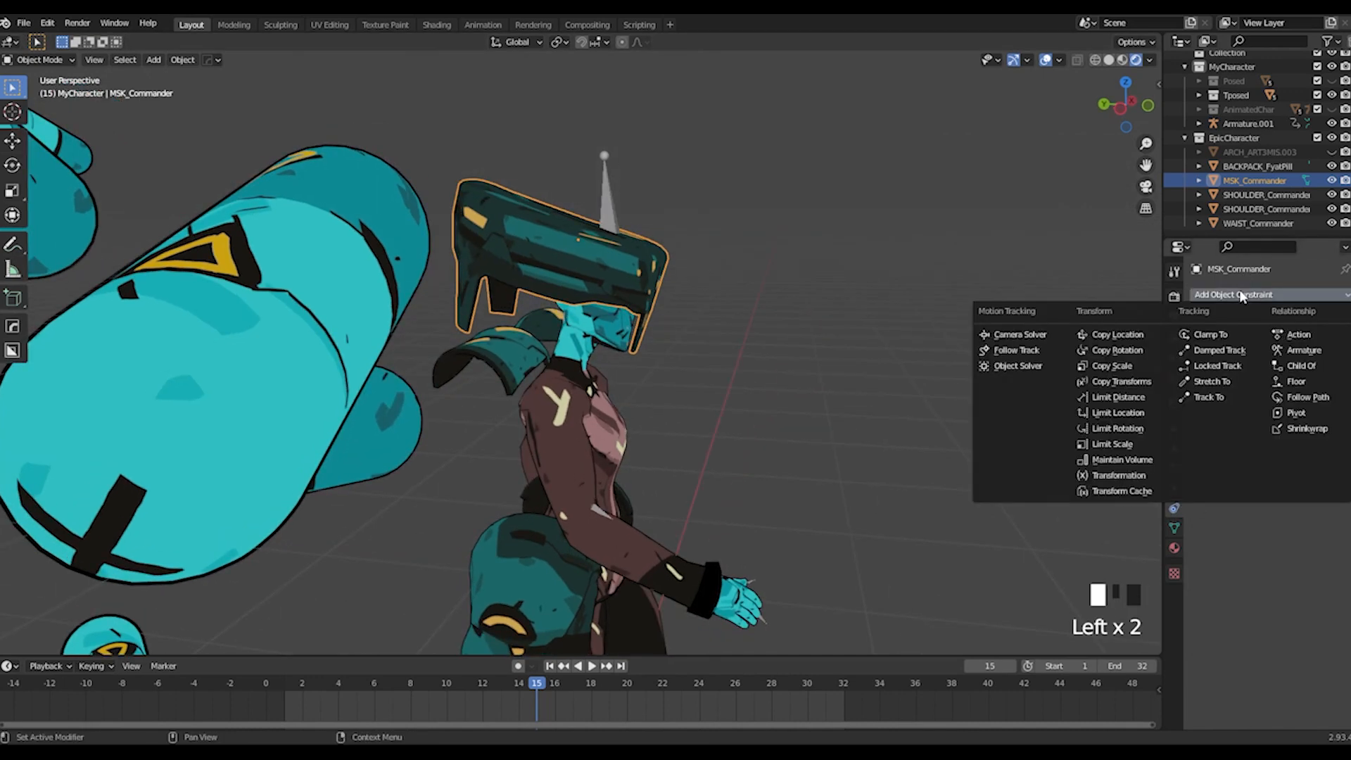
left_click(1131, 339)
left_click(1312, 345)
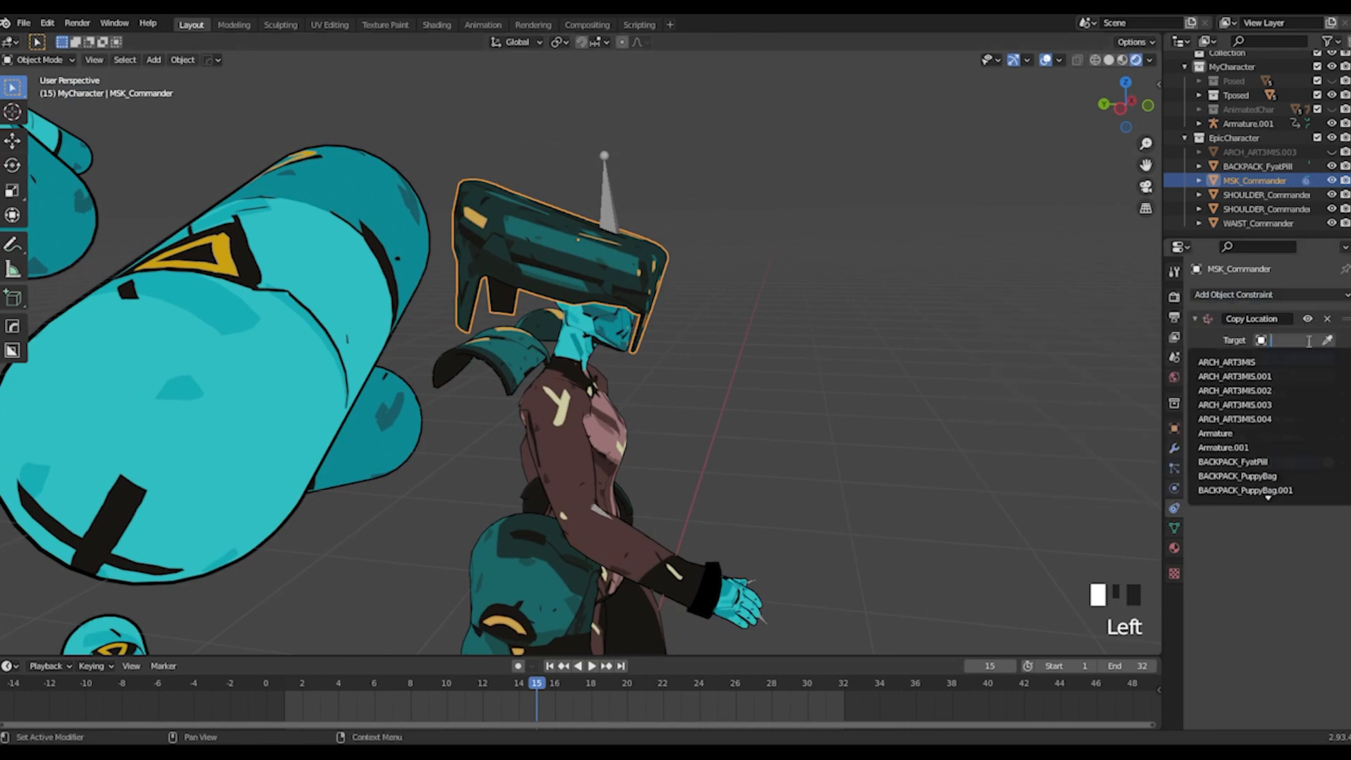
left_click(1233, 447)
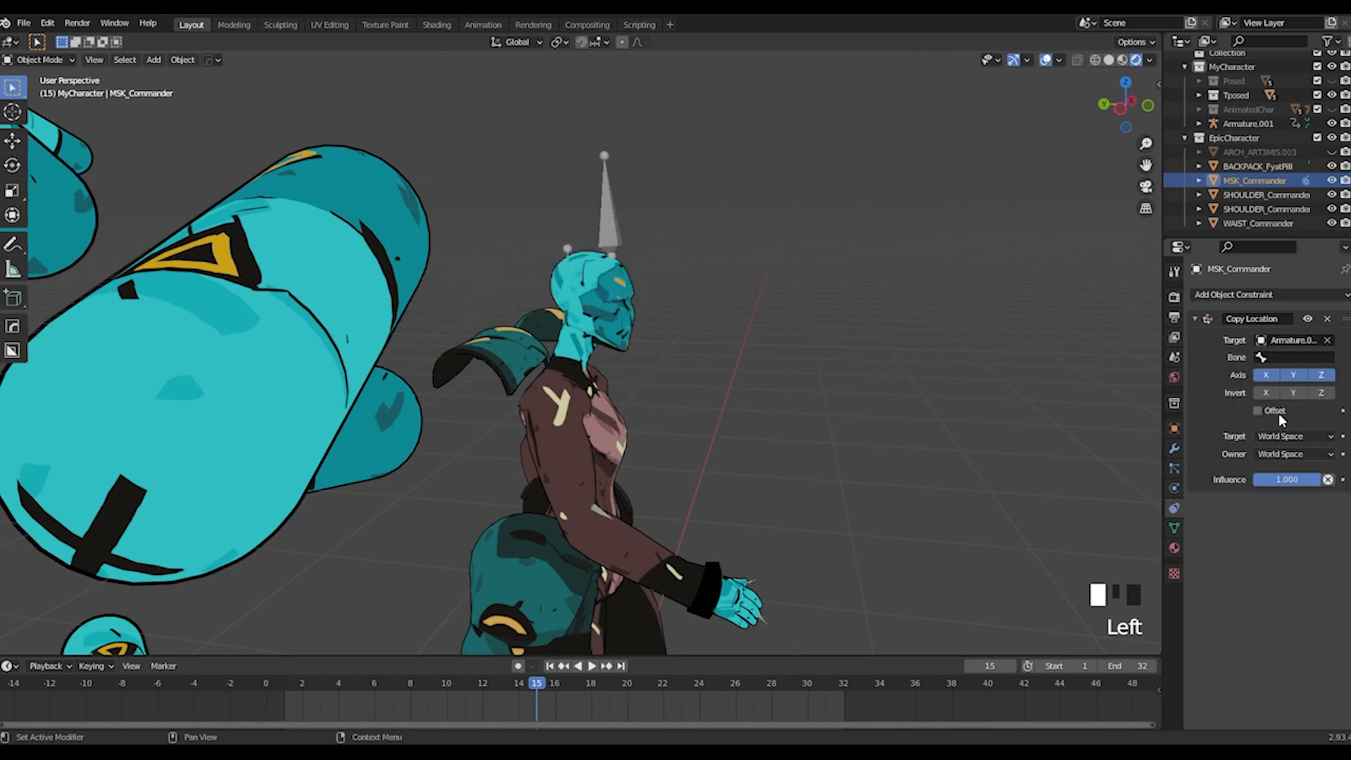
Step: Set the mask's Copy Location bone to mixamorig:Head and enable Offset
scroll(889, 422, "down", 6)
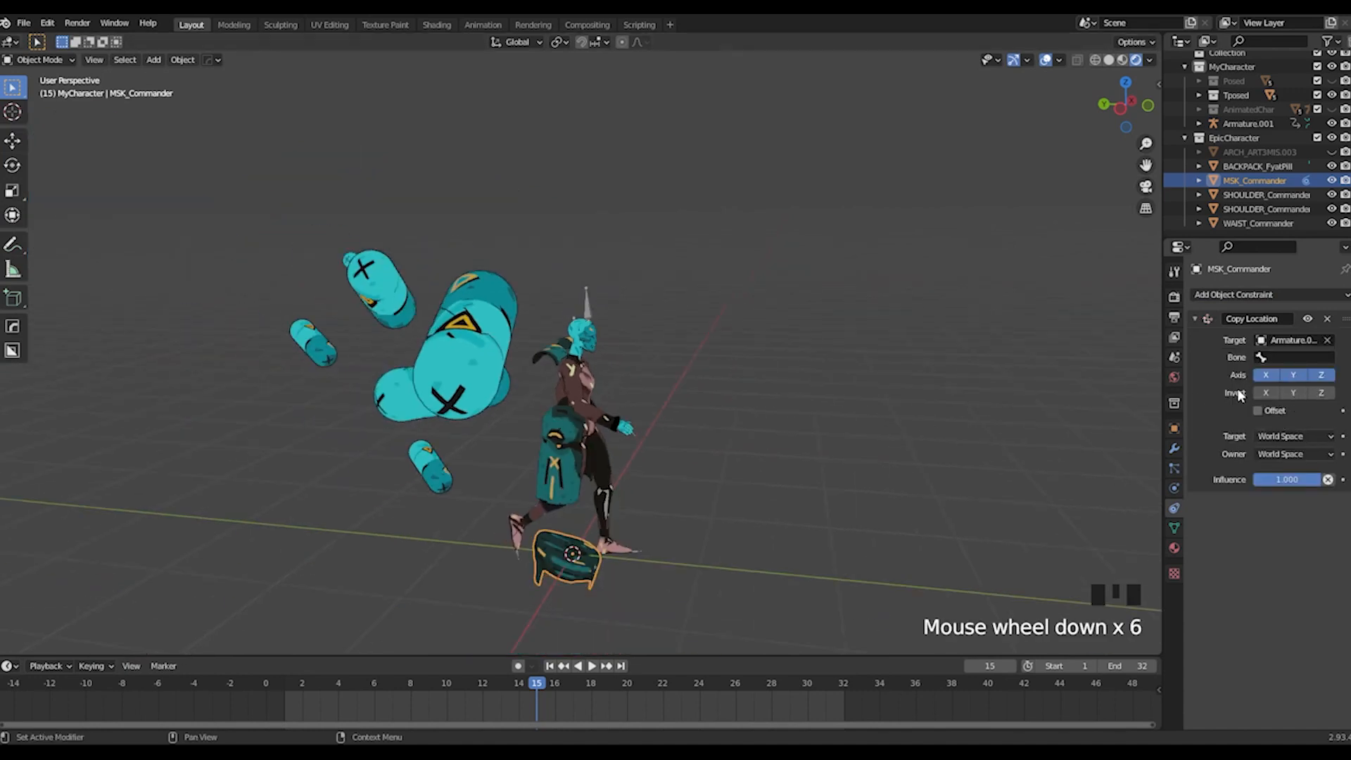
left_click(1290, 357)
left_click(1224, 450)
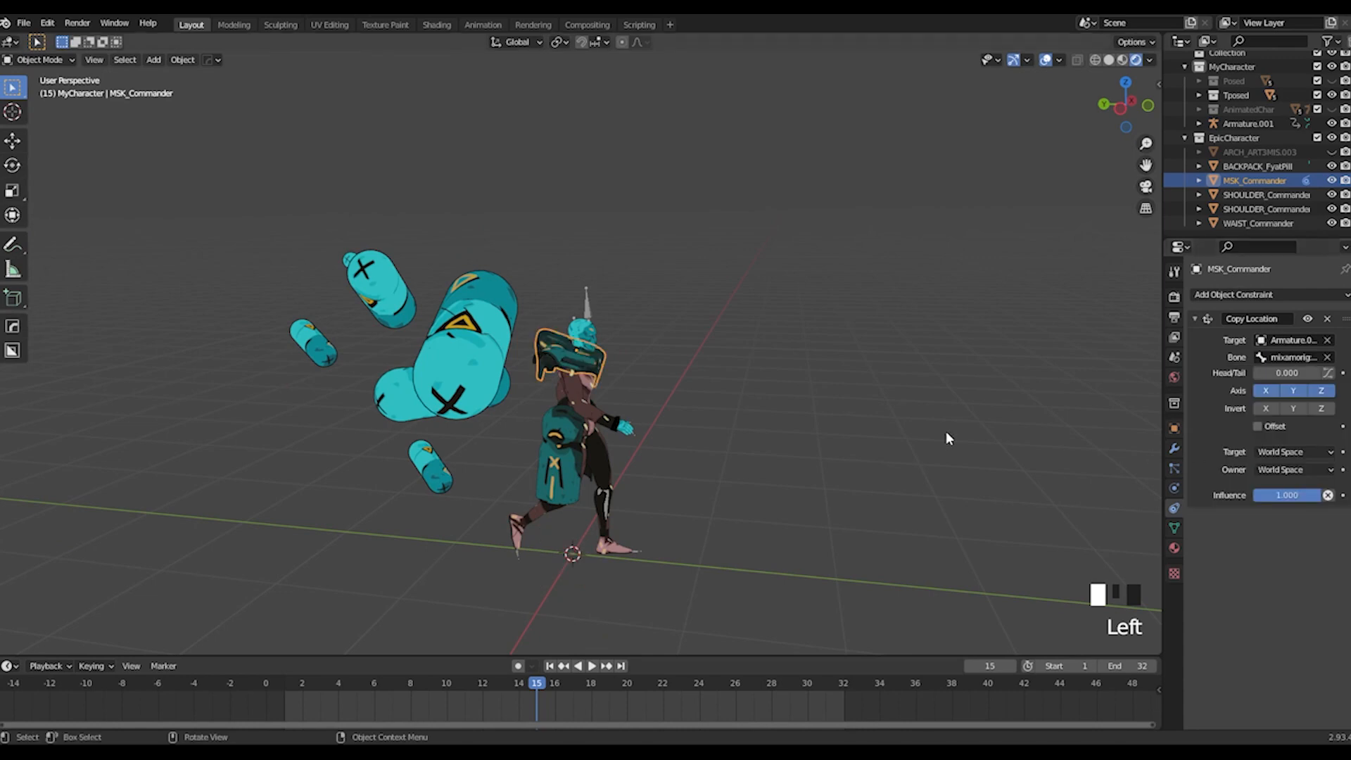
scroll(748, 398, "up", 7)
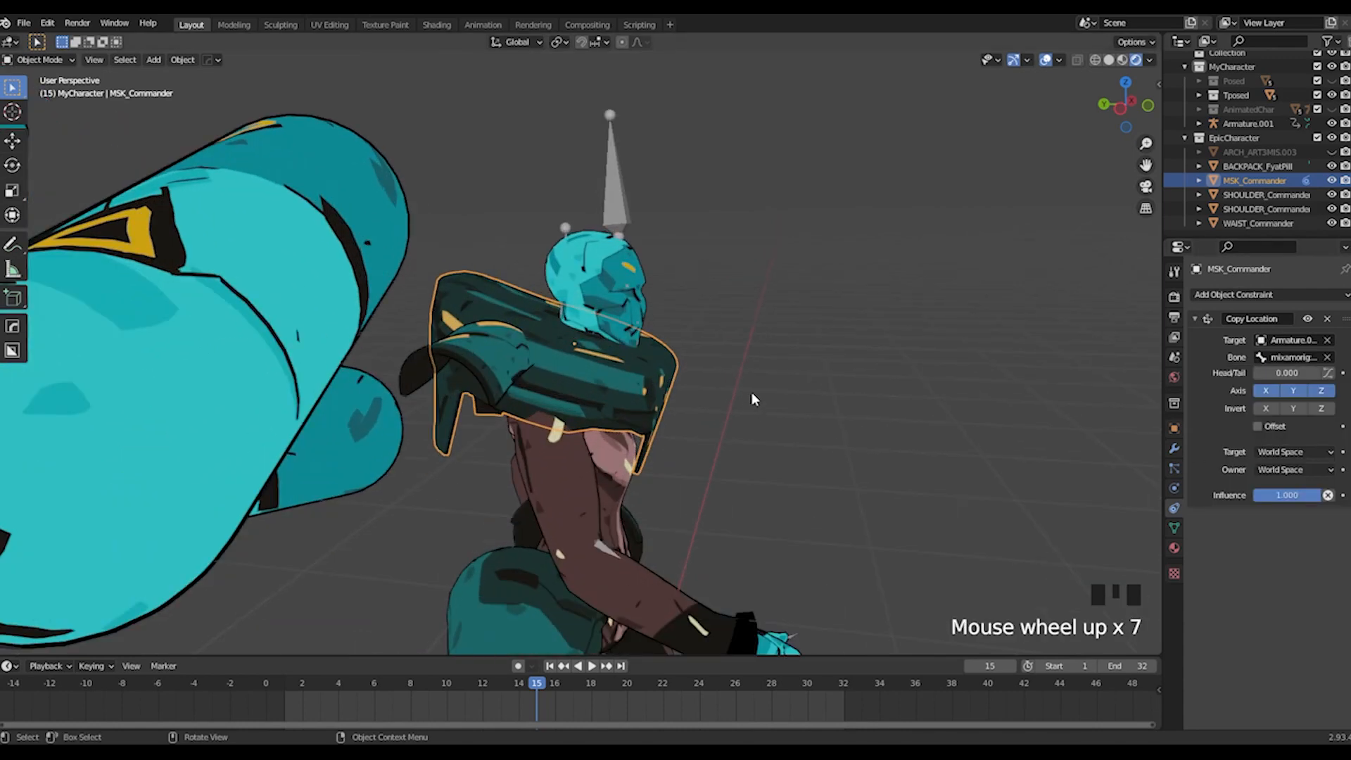
left_click(1258, 427)
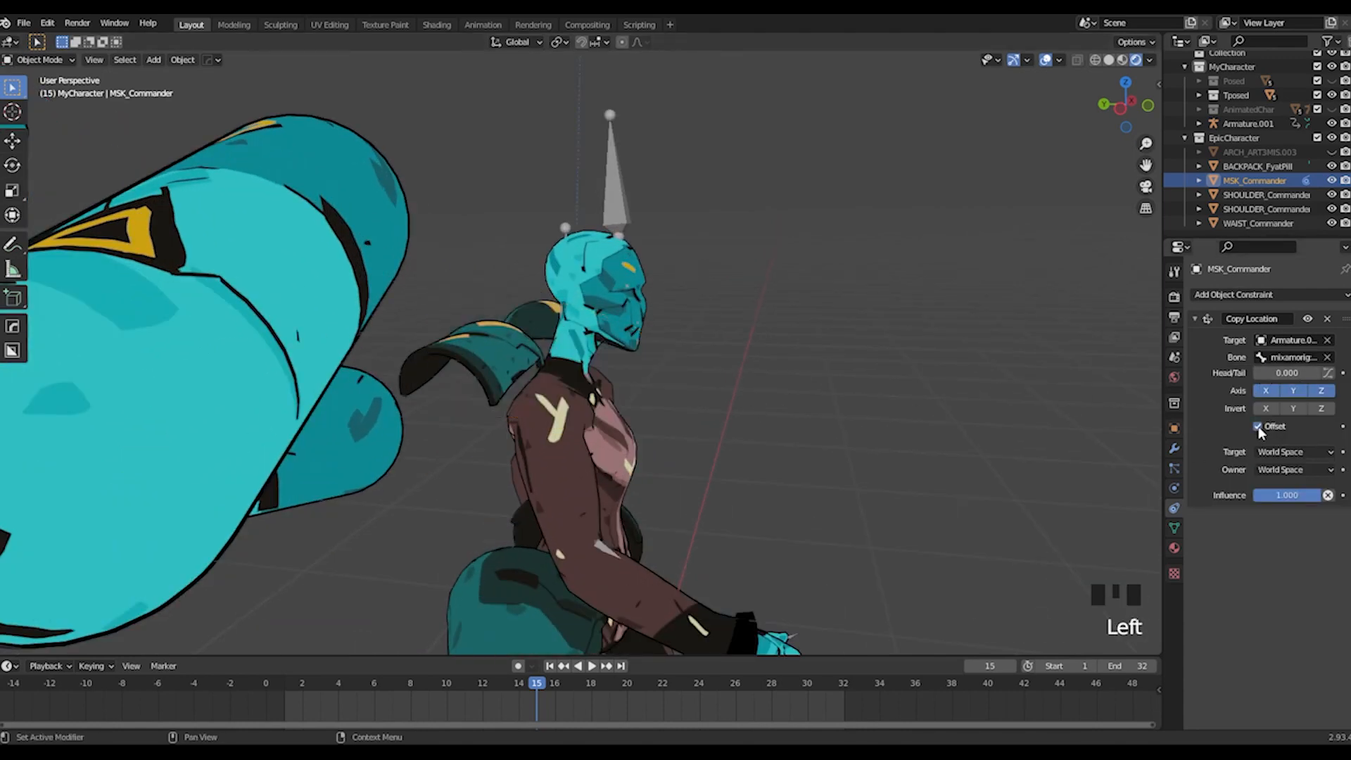
scroll(994, 436, "down", 8)
middle_click_drag(851, 370, 718, 305)
scroll(697, 255, "up", 3)
middle_click_drag(794, 286, 742, 307, "shift")
Step: Try the Axis and Invert toggles of the mask's Copy Location constraint, restoring each one
left_click(1294, 389)
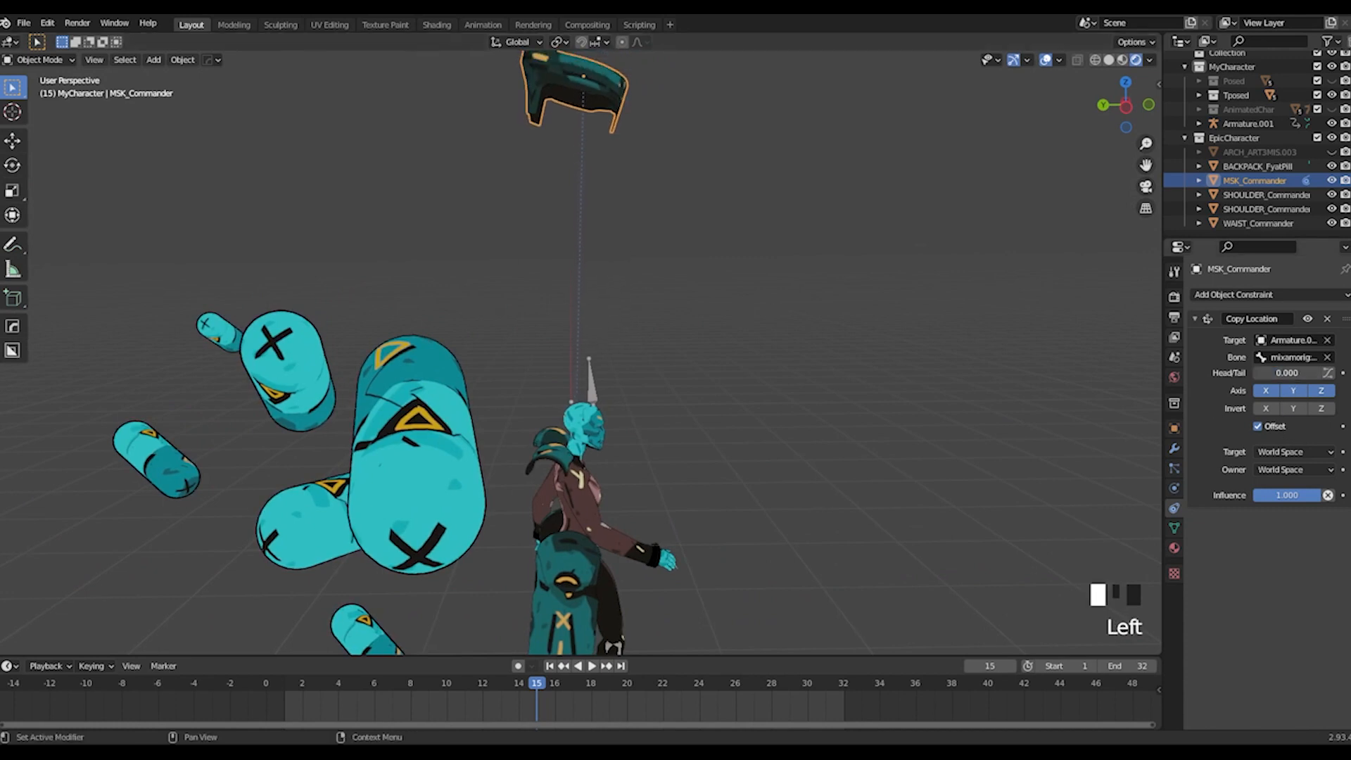
left_click(1278, 394)
left_click(1277, 394)
left_click(1298, 391)
left_click(1298, 391)
left_click(1266, 404)
left_click(1268, 407)
left_click(1276, 408)
left_click(1300, 408)
left_click(1295, 408)
left_click(1274, 409)
Step: Try Custom Space as the mask constraint's target space and Local Space as its owner space
left_click(1290, 451)
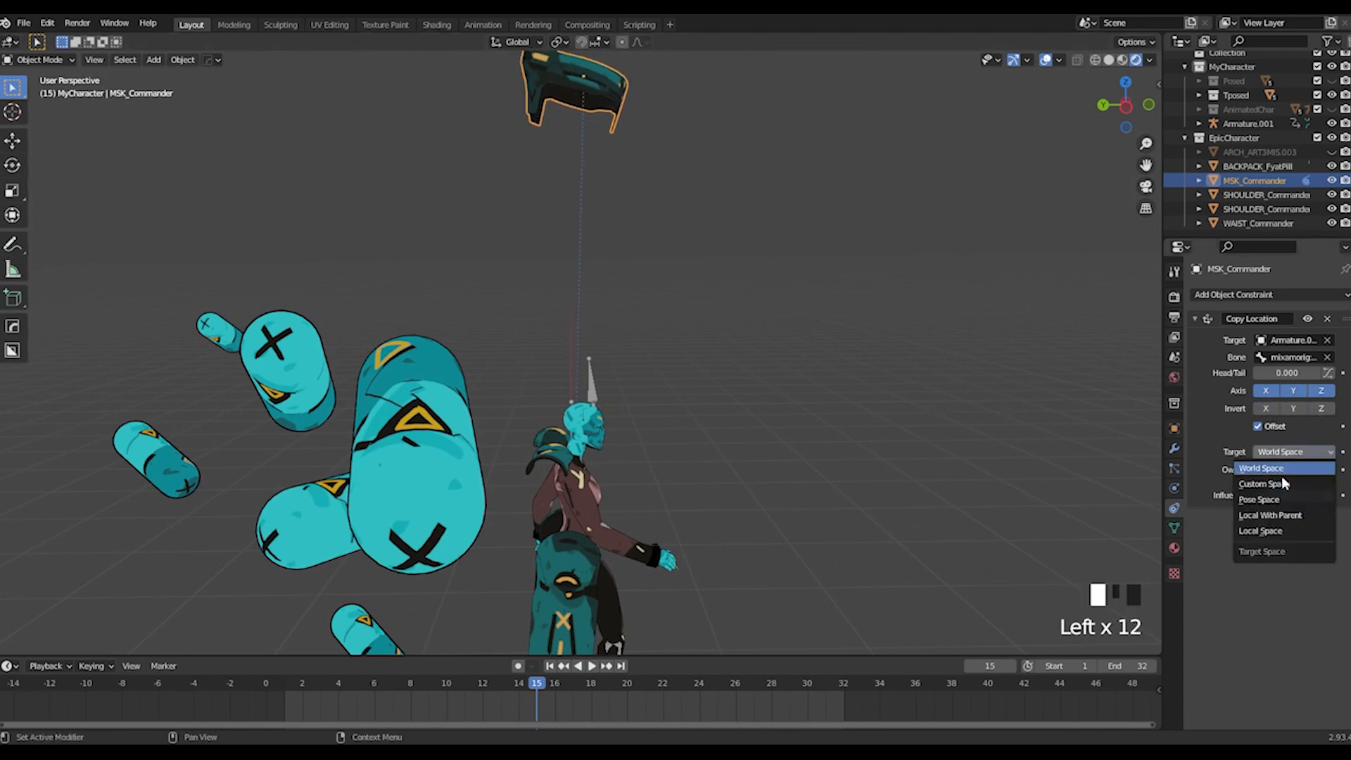
left_click(1276, 484)
middle_click_drag(956, 464, 679, 395)
scroll(725, 395, "up", 3)
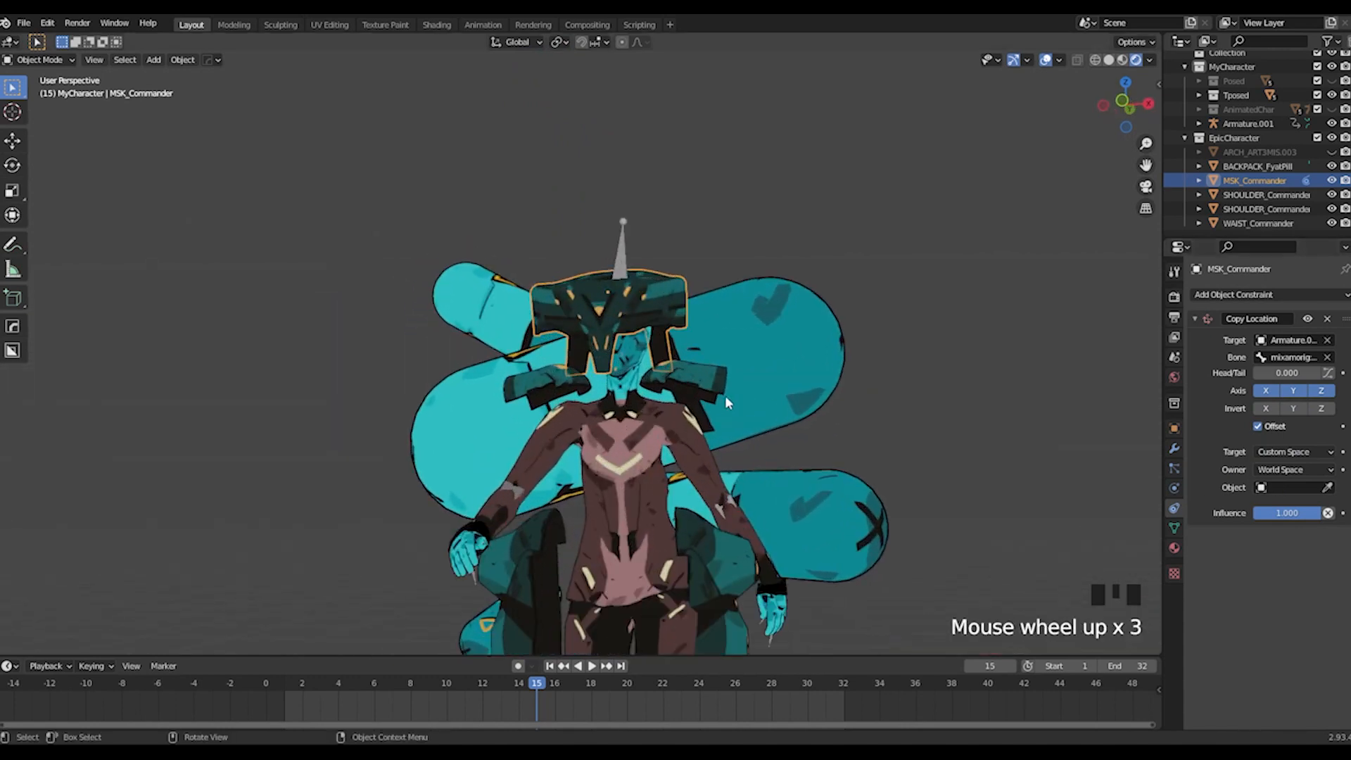
left_click(1288, 469)
left_click(1272, 502)
left_click(1279, 471)
left_click(1279, 518)
Step: Try Pose Space and finally Local With Parent as the target space of the mask's constraint
left_click(1286, 456)
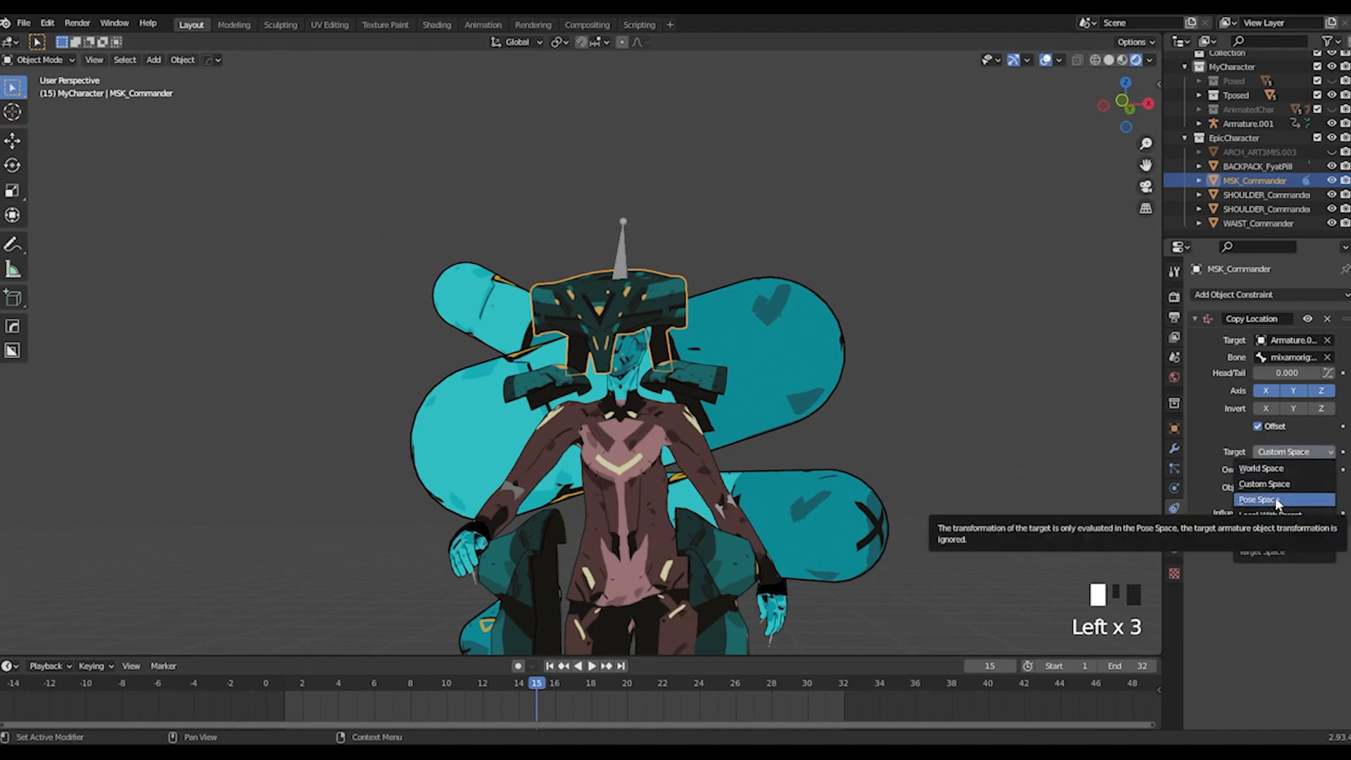
left_click(1275, 497)
left_click_drag(1299, 455, 1298, 533)
middle_click_drag(1098, 444, 915, 431)
left_click(1277, 452)
left_click(1269, 514)
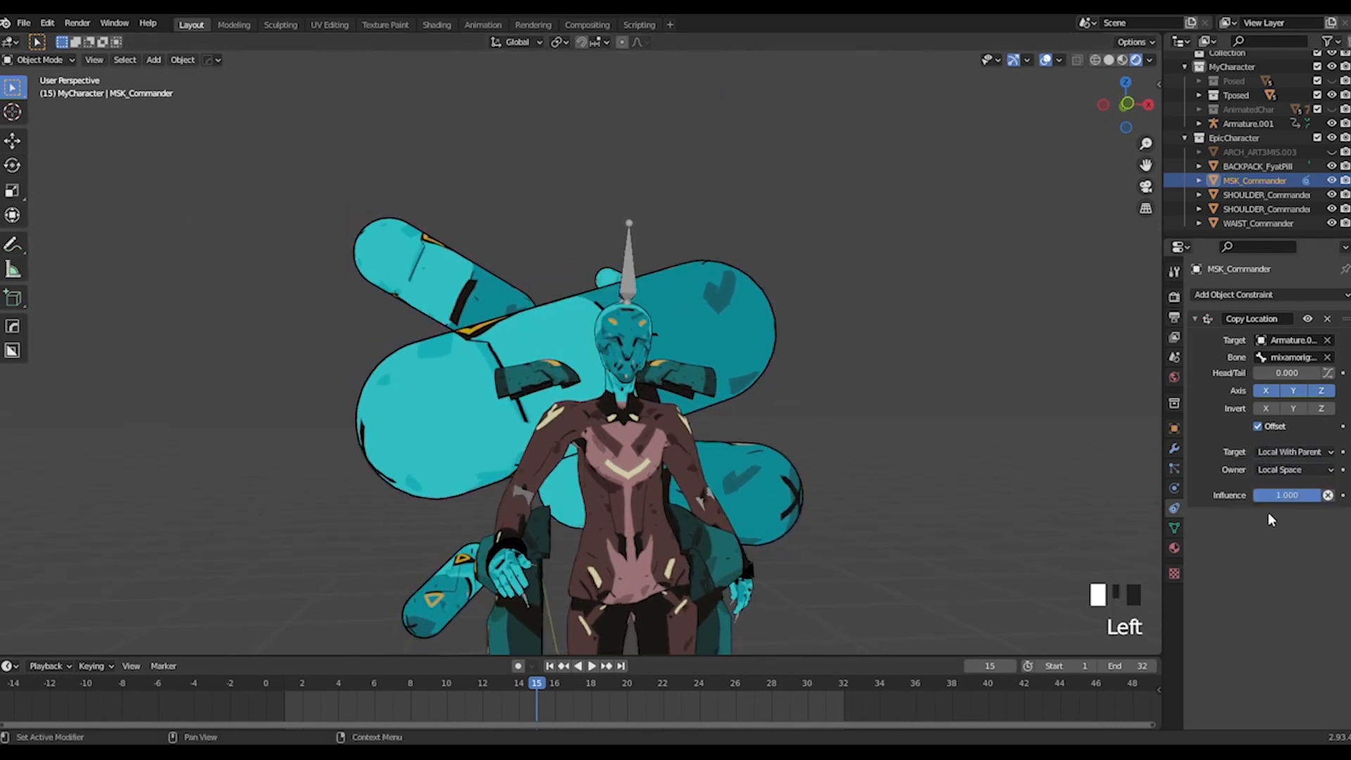
Step: Set both the target and owner spaces of the mask's constraint to World Space
left_click(1277, 469)
left_click(1285, 453)
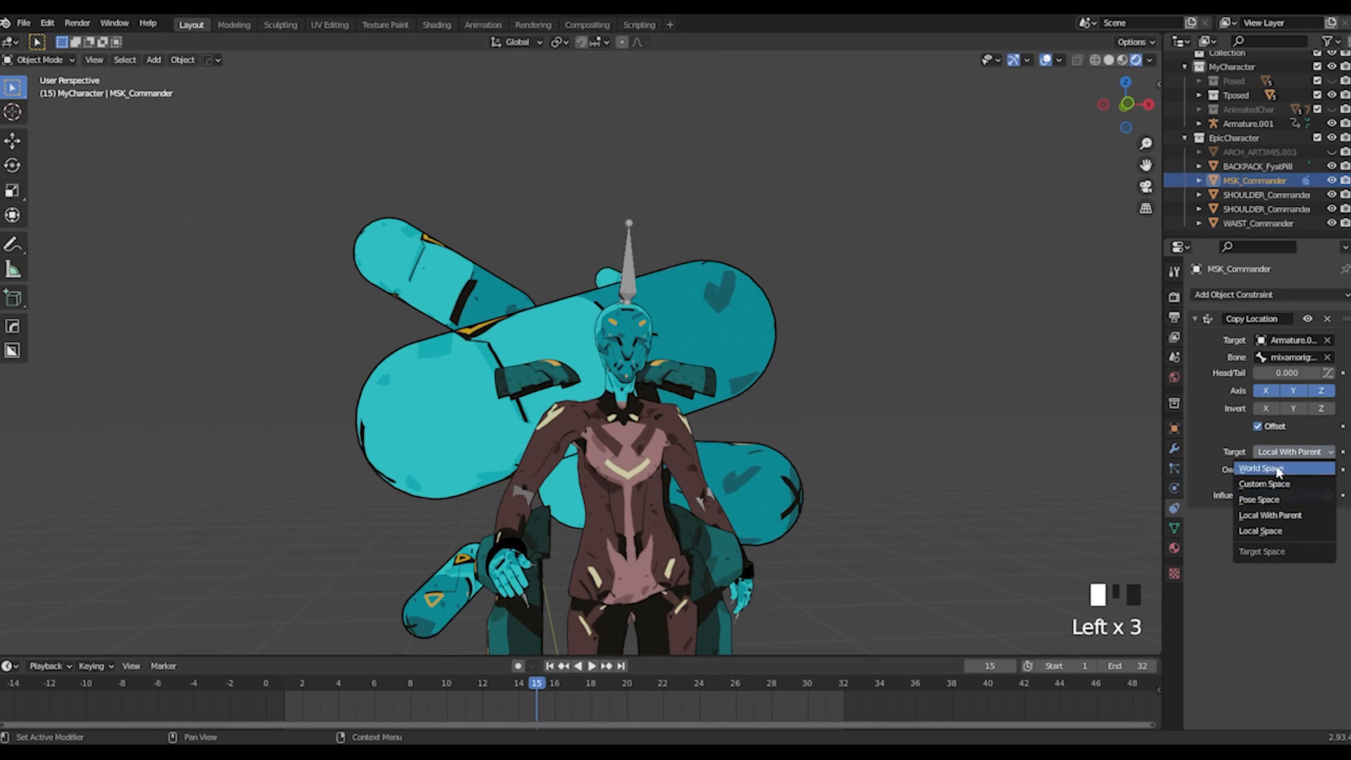
left_click(1261, 468)
scroll(809, 388, "down", 4)
middle_click_drag(809, 388, 761, 390)
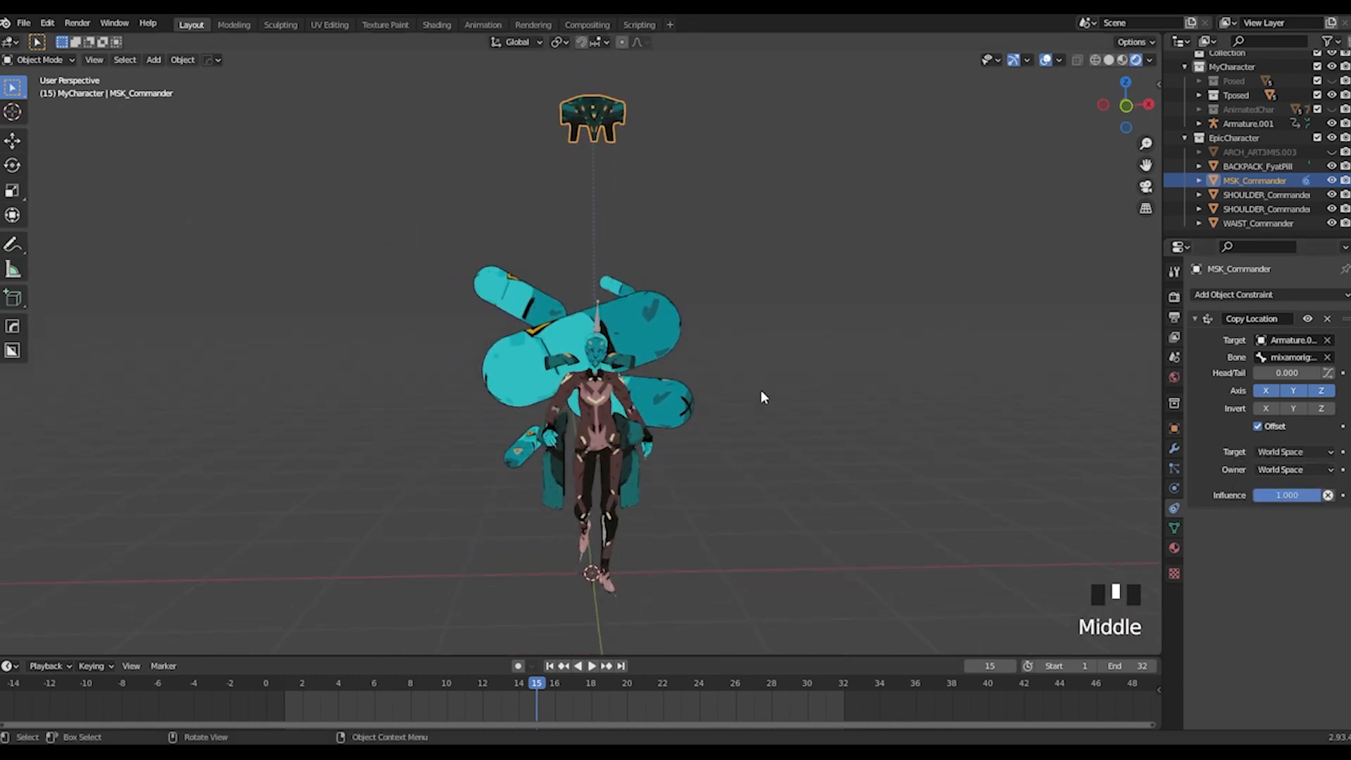
Step: Play the walk animation to check how the offset mask follows the head
key("space")
key("space")
middle_click_drag(630, 290, 585, 296)
scroll(676, 271, "up", 2)
scroll(628, 273, "down", 2)
Step: Try lowering the mask about 1.68 m along the global Z axis onto the head and play the walk
left_click(609, 121)
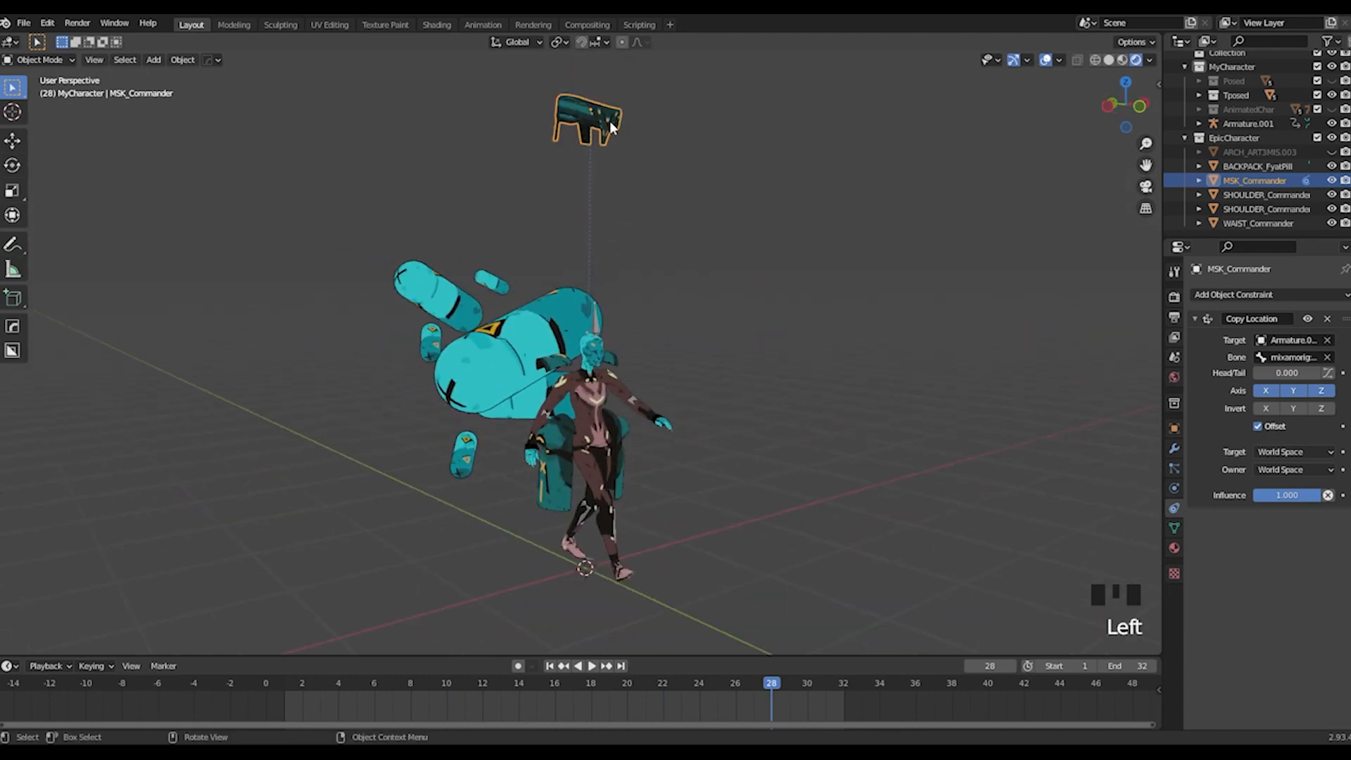
key("g")
key("z")
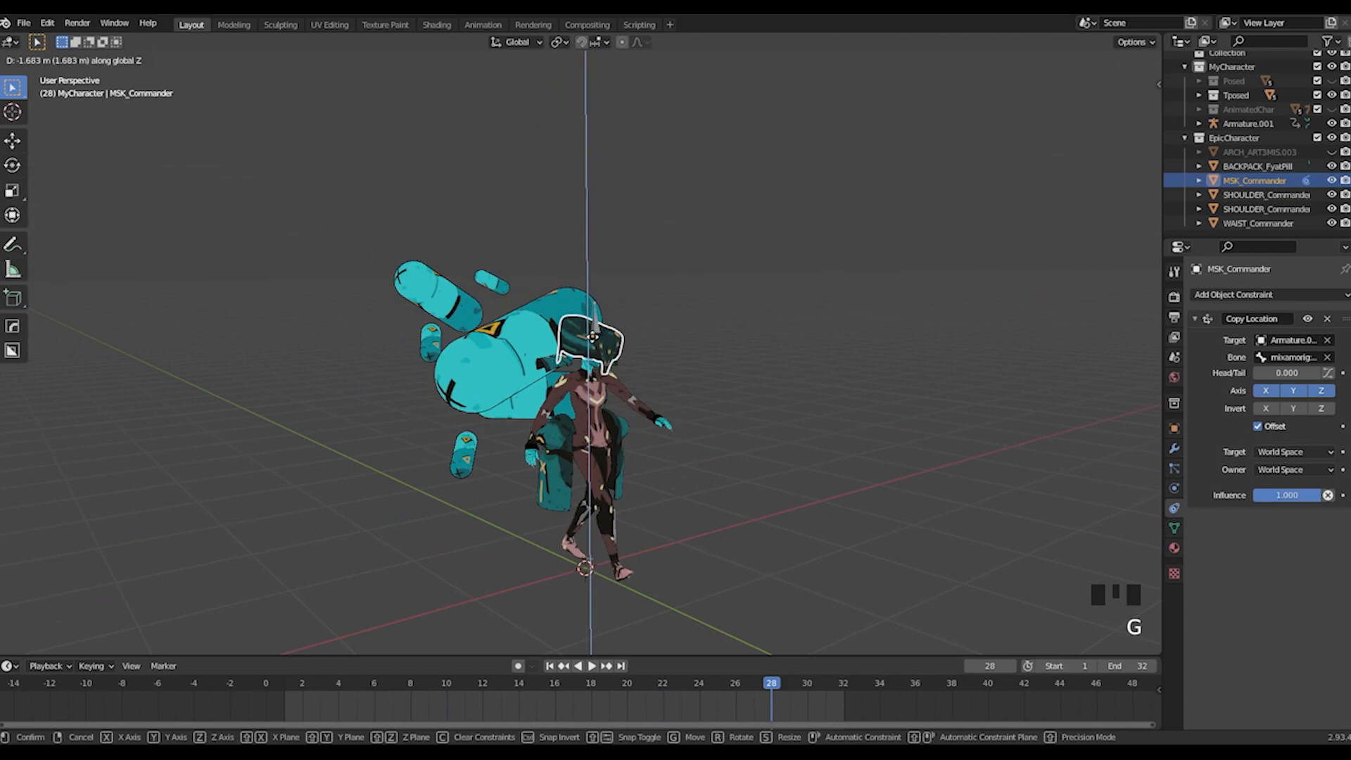
left_click(595, 338)
key("space")
middle_click_drag(737, 413, 628, 424)
scroll(667, 387, "up", 6)
key("space")
Step: Undo the mask's move and remove its Copy Location constraint
key("ctrl+z")
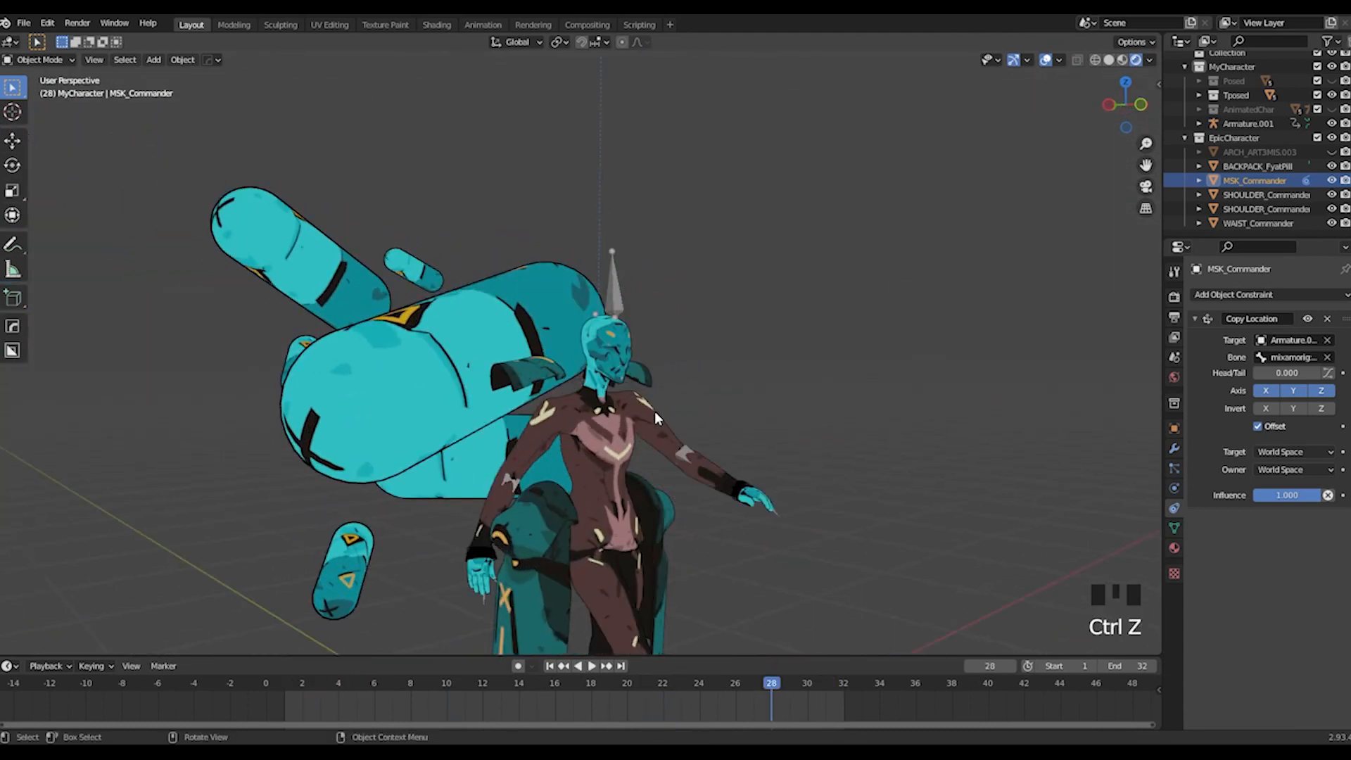
scroll(671, 401, "down", 5)
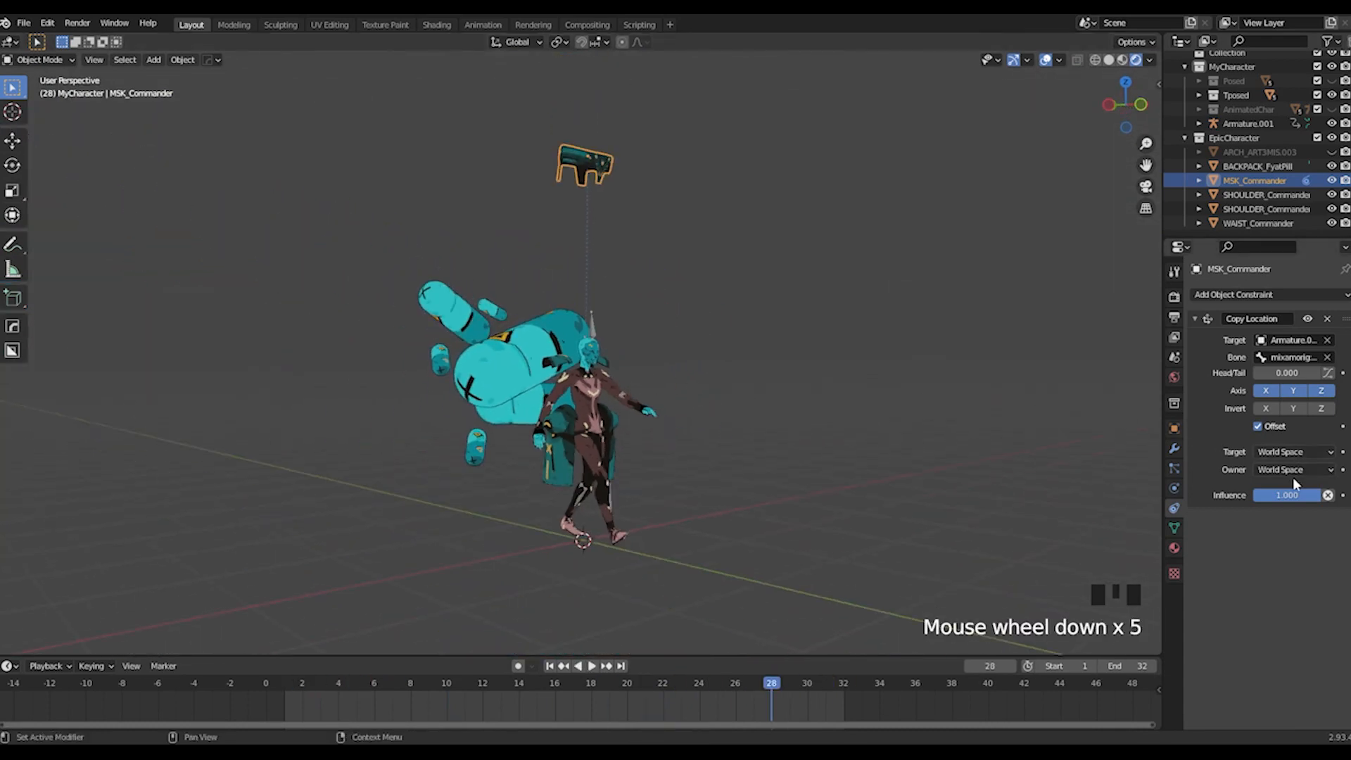
left_click(1328, 319)
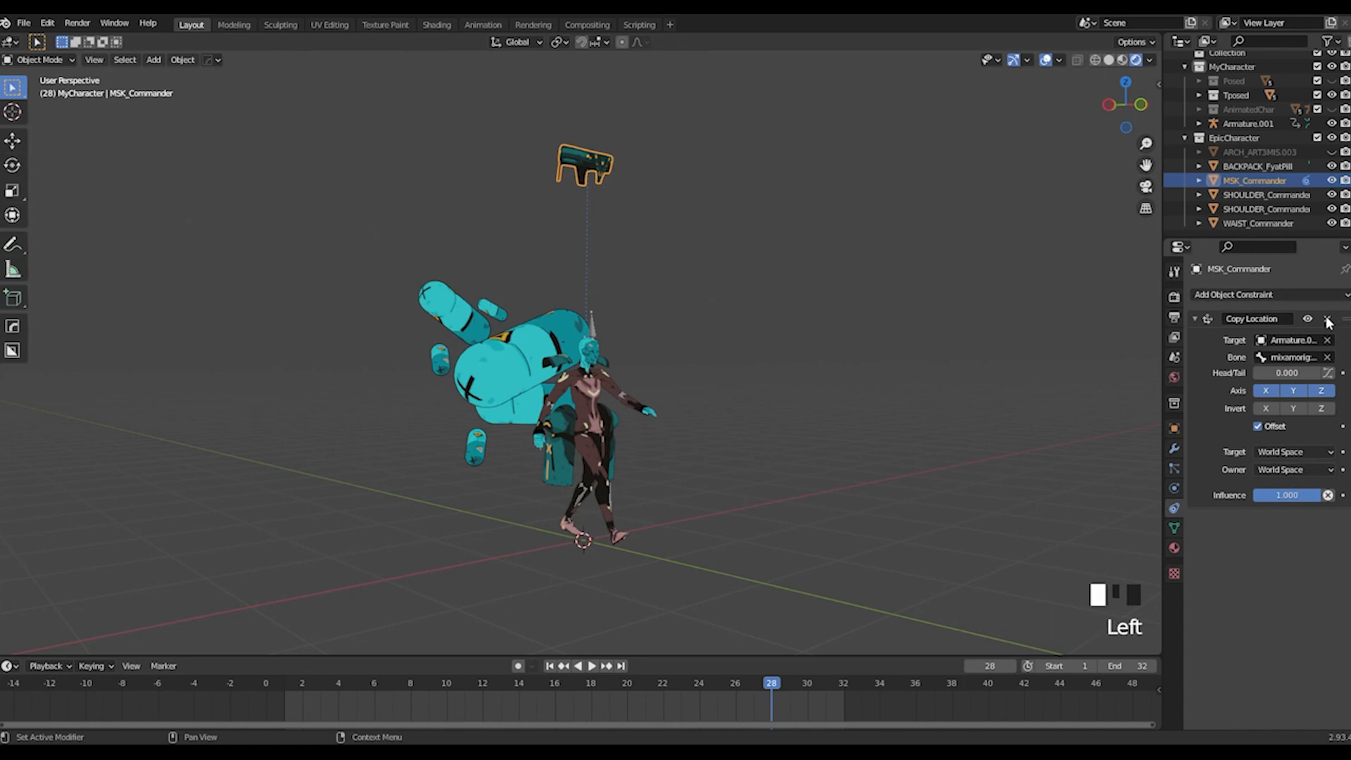
middle_click_drag(732, 411, 606, 399)
scroll(682, 385, "up", 3)
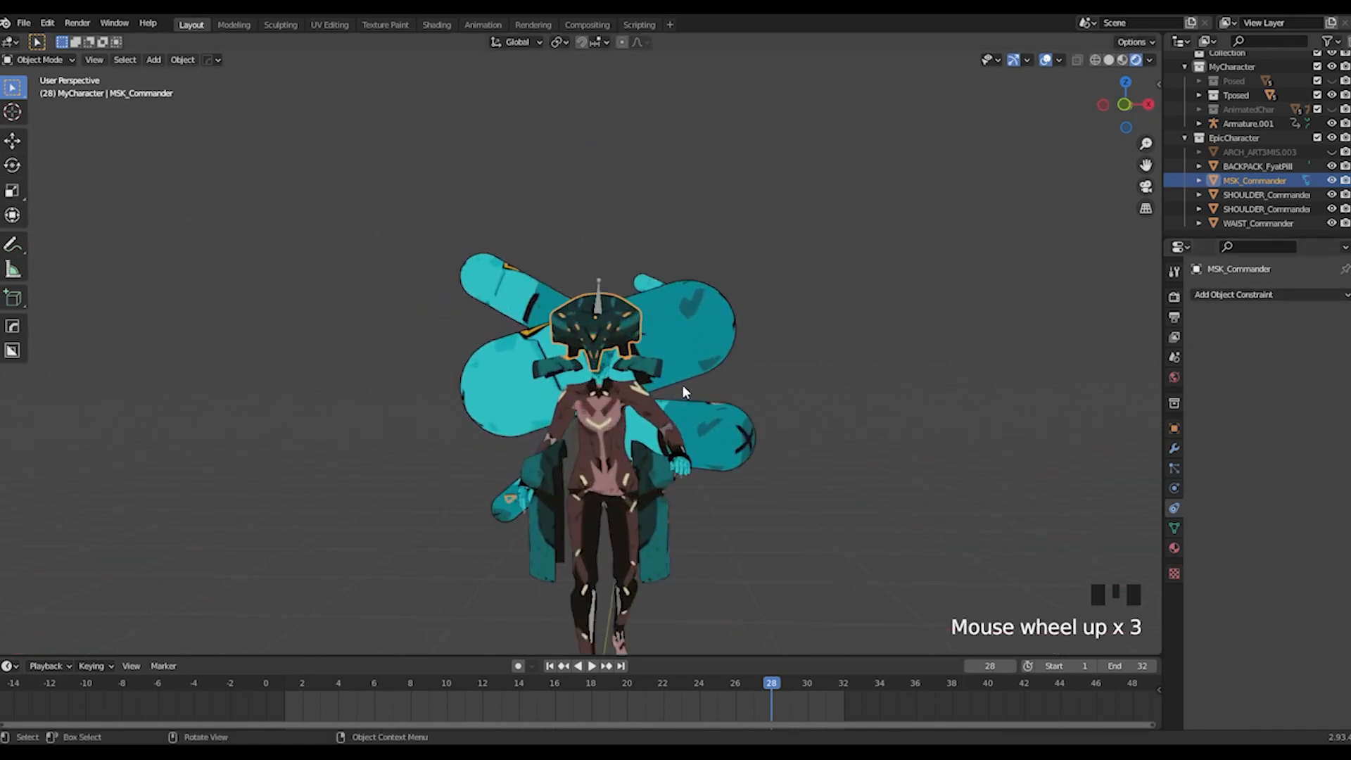
middle_click_drag(682, 384, 898, 377)
scroll(898, 378, "up", 1)
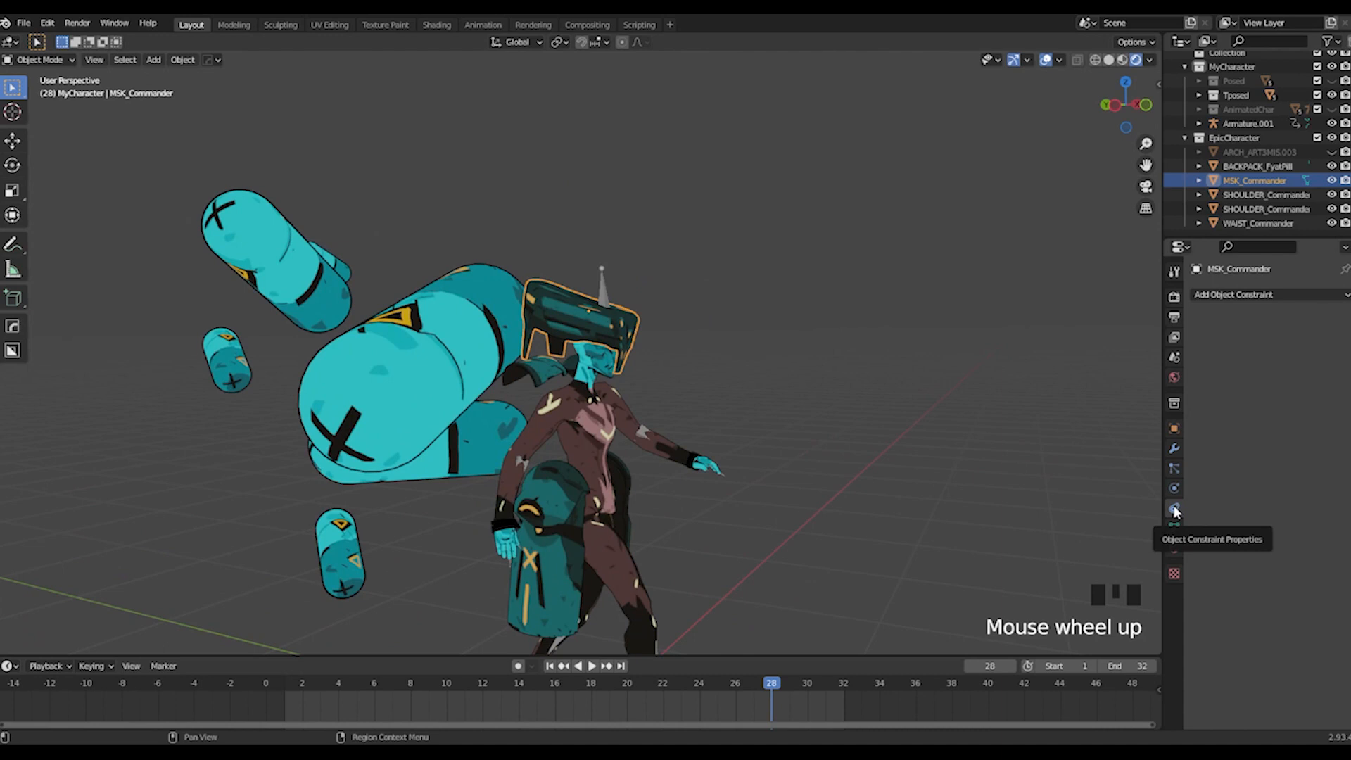
Step: Add a Copy Location constraint to the mask, targeting Armature.001 and its mixamorig:Head bone
left_click(1269, 294)
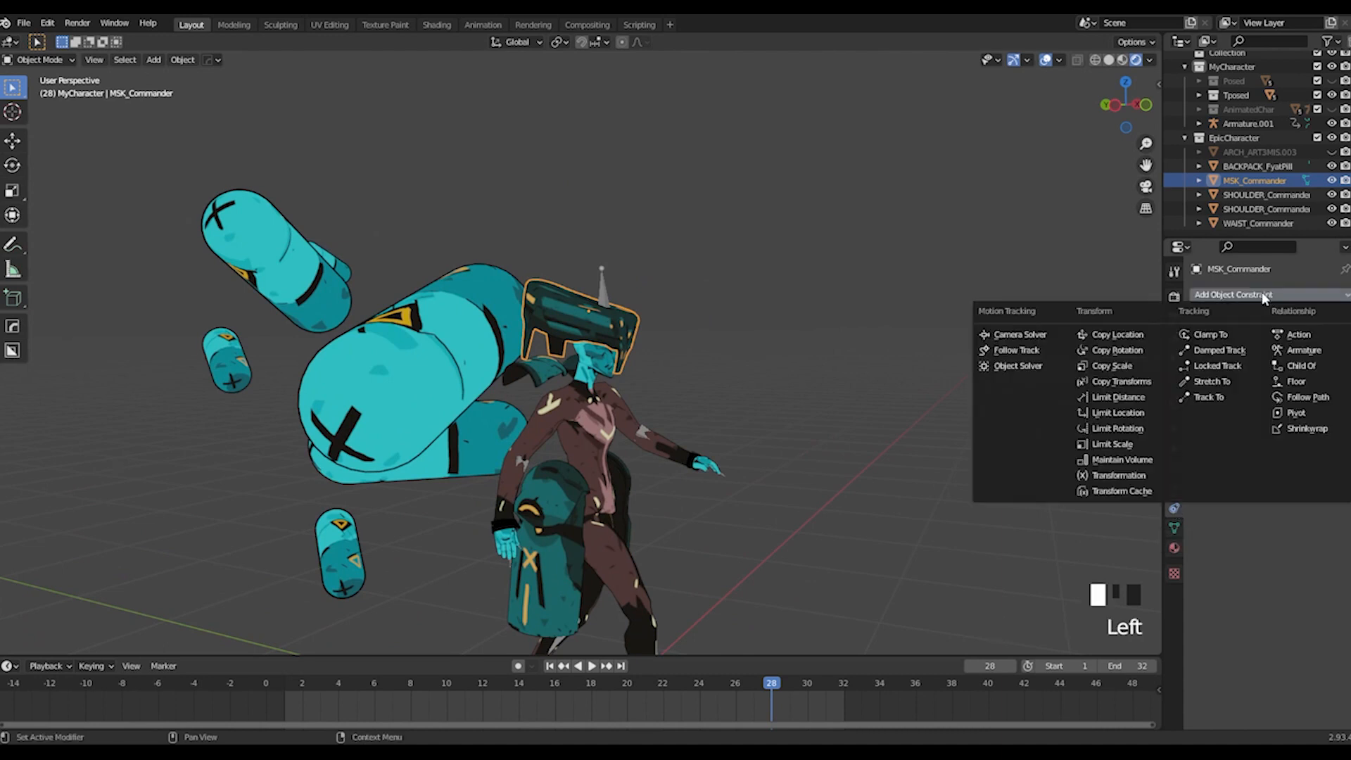
left_click(1126, 336)
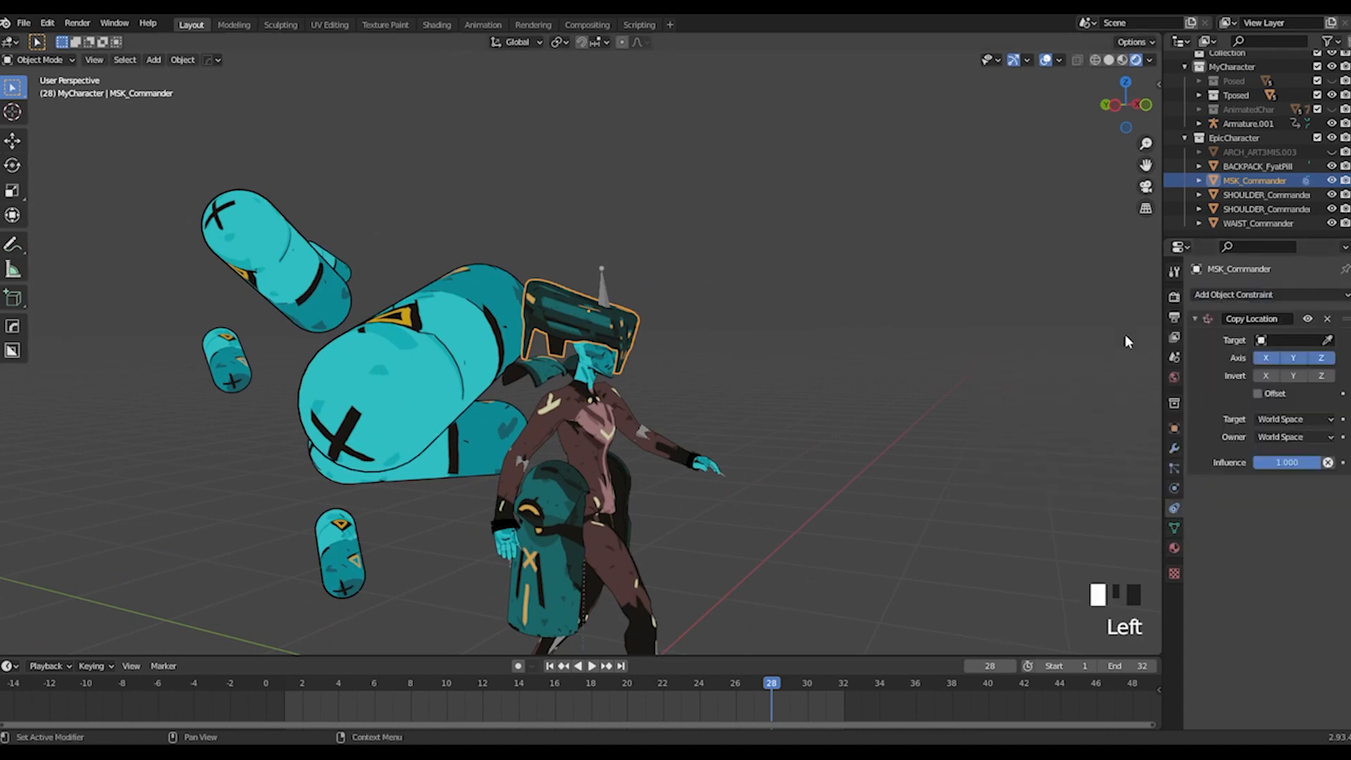
left_click(1328, 340)
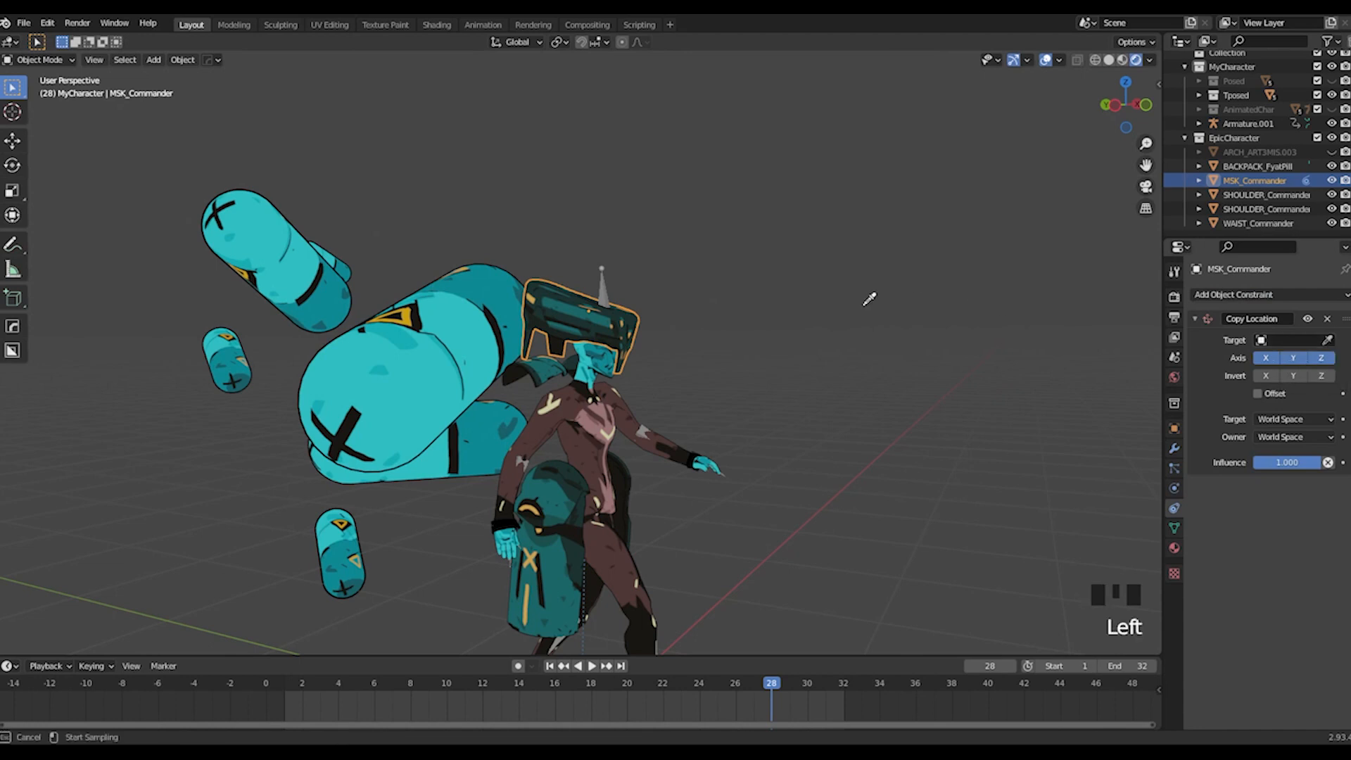
left_click(607, 284)
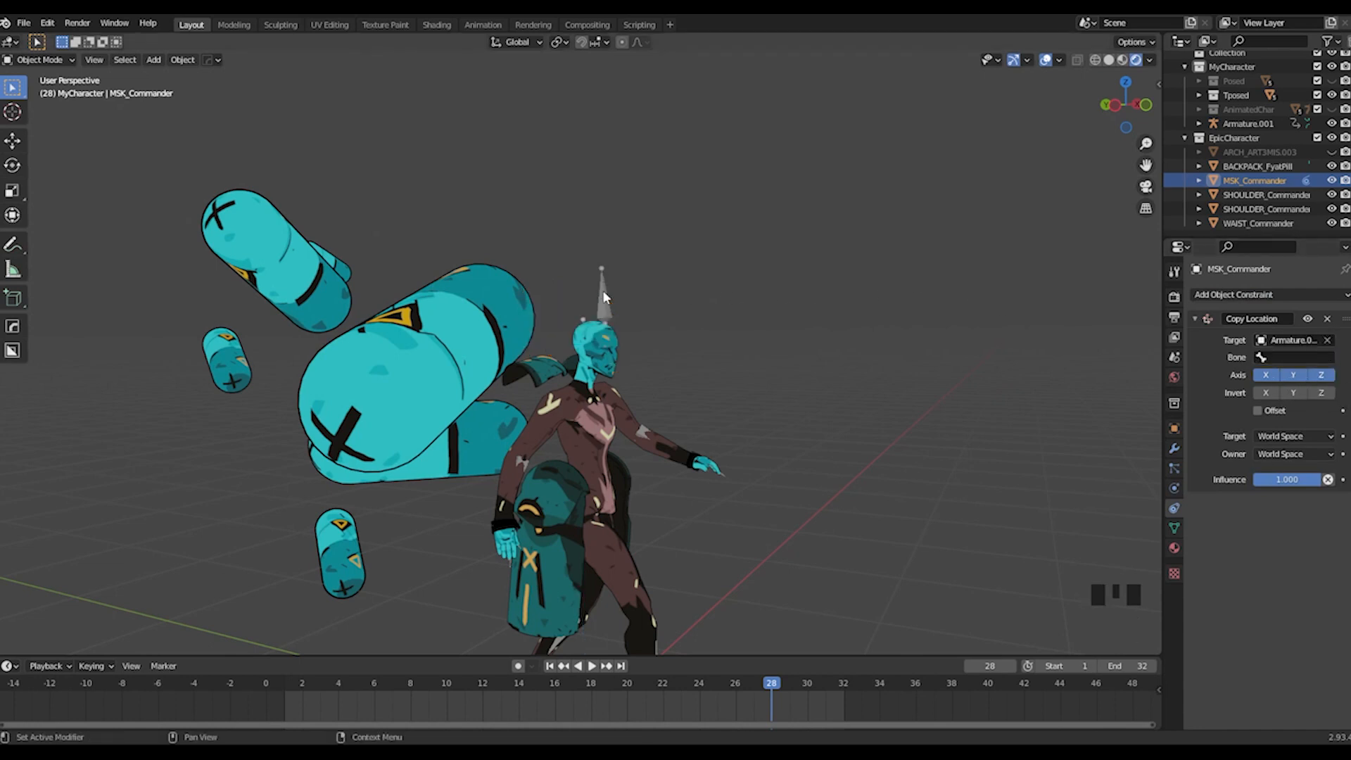
left_click(1290, 359)
type("head")
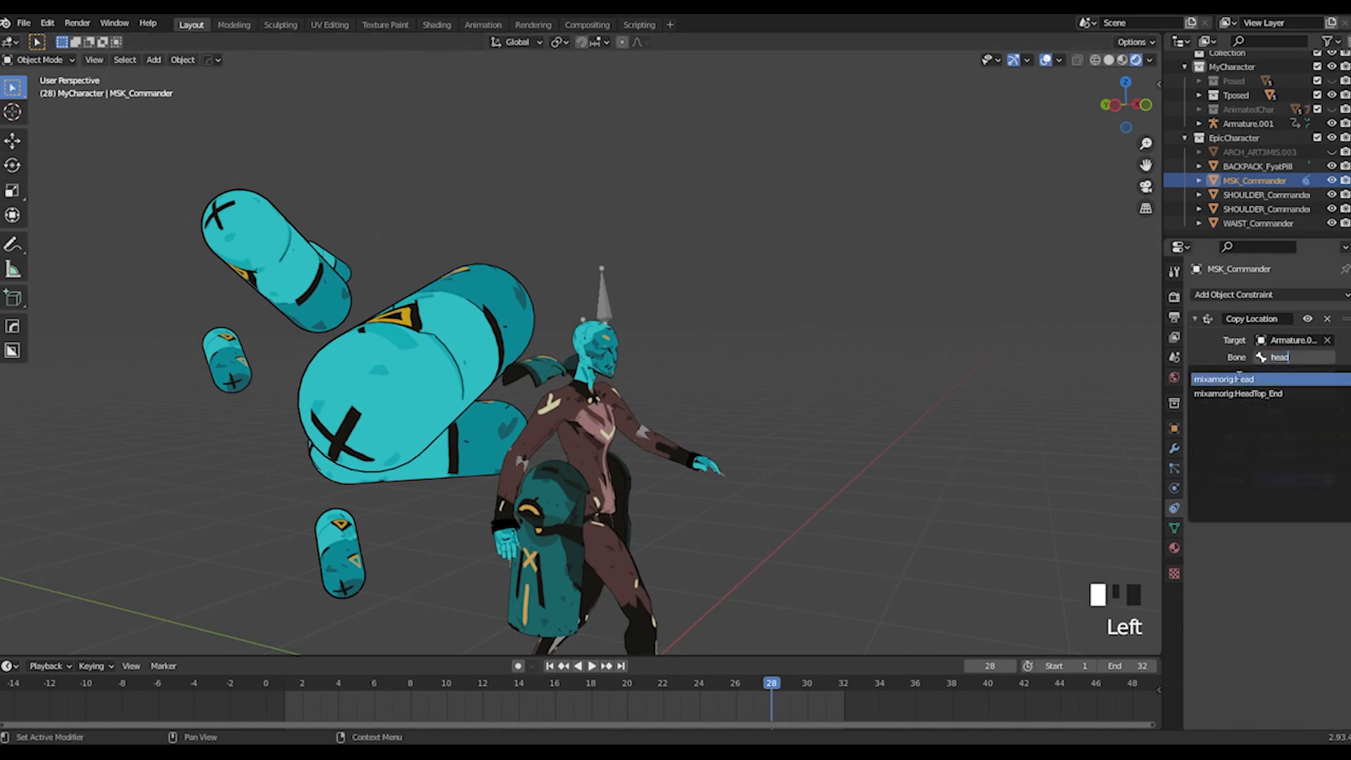
left_click(1232, 379)
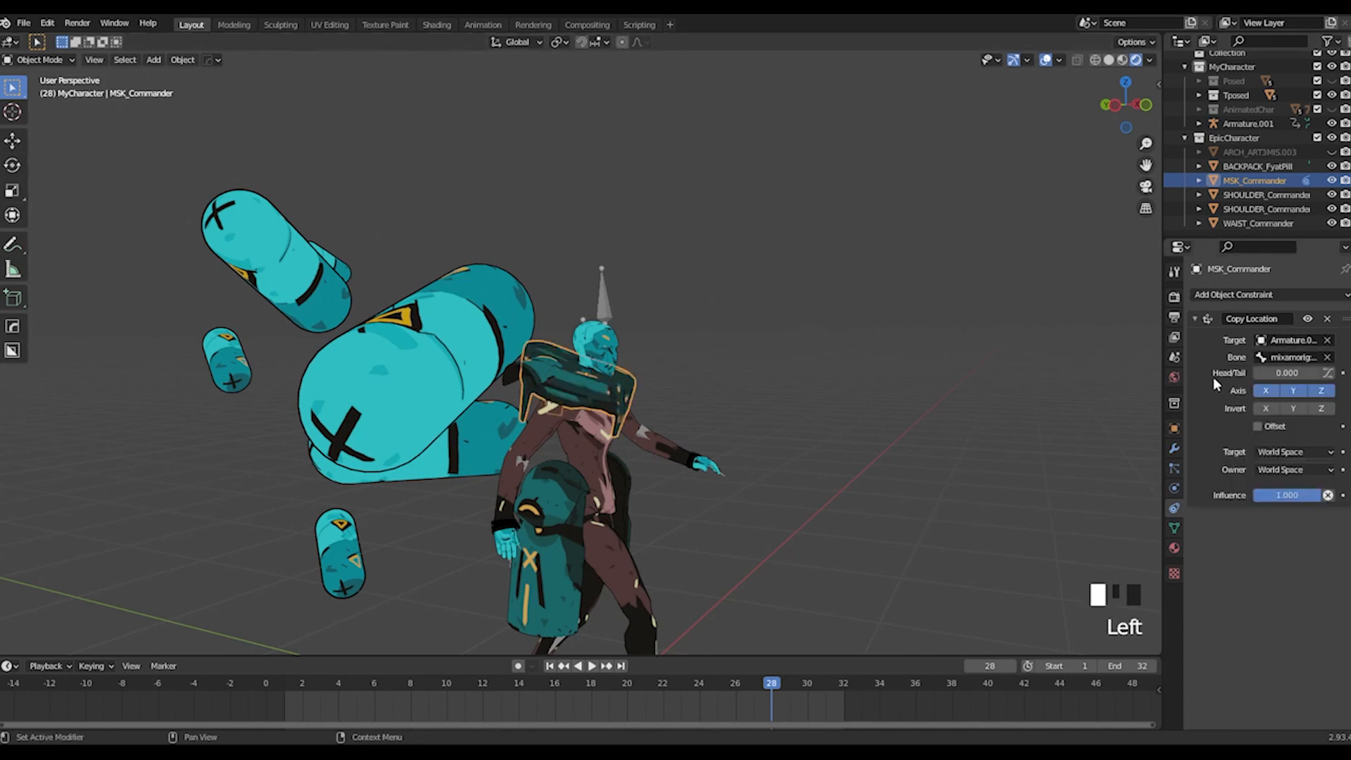
Step: Enable Offset on the mask's Copy Location constraint
middle_click_drag(727, 382, 1020, 374)
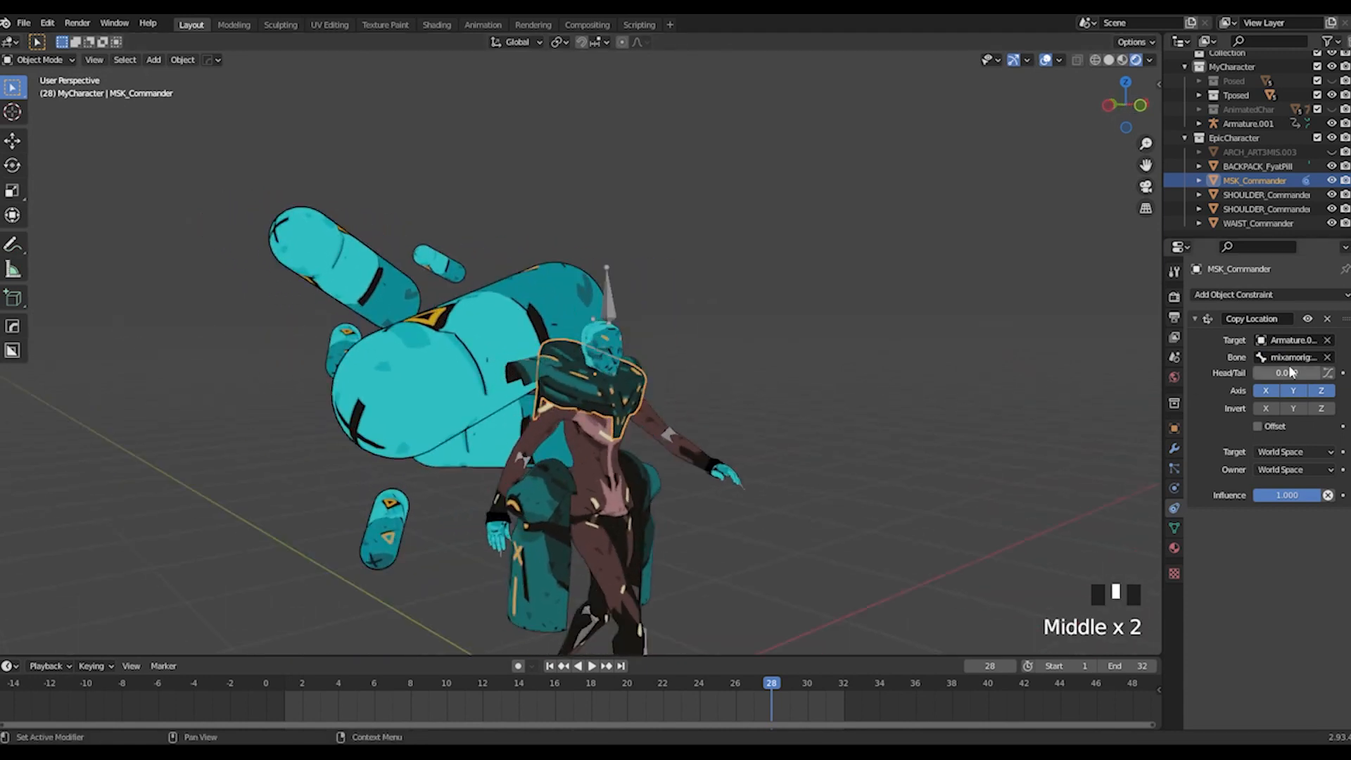
left_click(1259, 427)
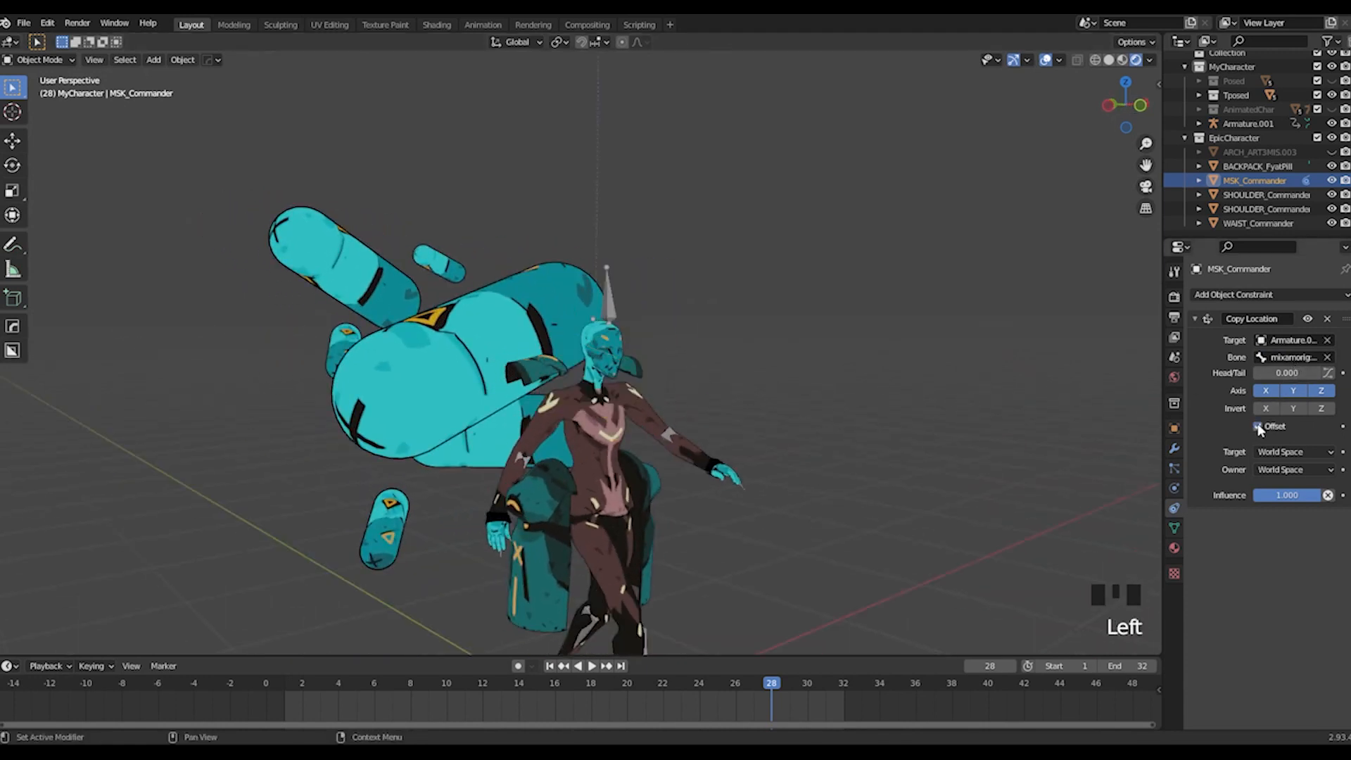
scroll(739, 324, "down", 3)
middle_click_drag(739, 324, 659, 224)
scroll(670, 277, "up", 2)
Step: Move the mask down along the global Z axis until it fits over the character's head
left_click(598, 70)
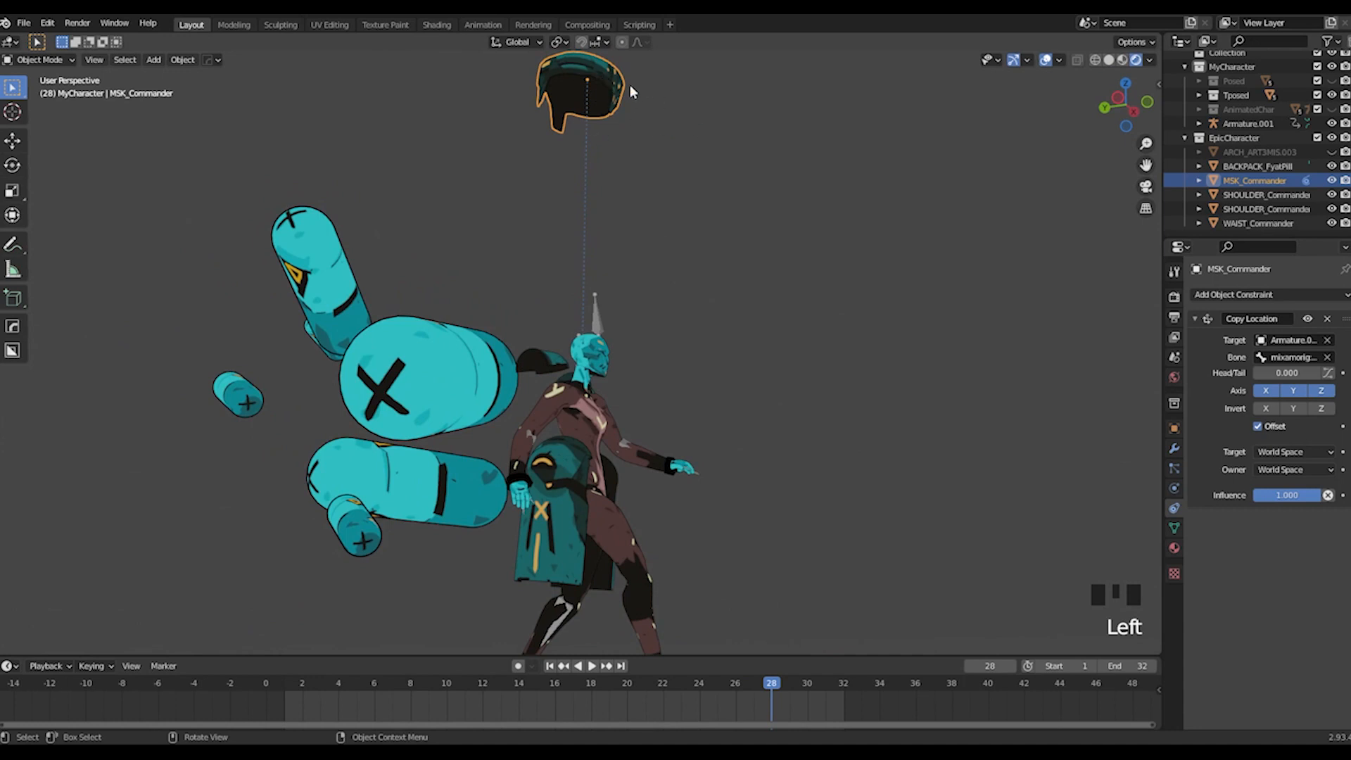
key("g")
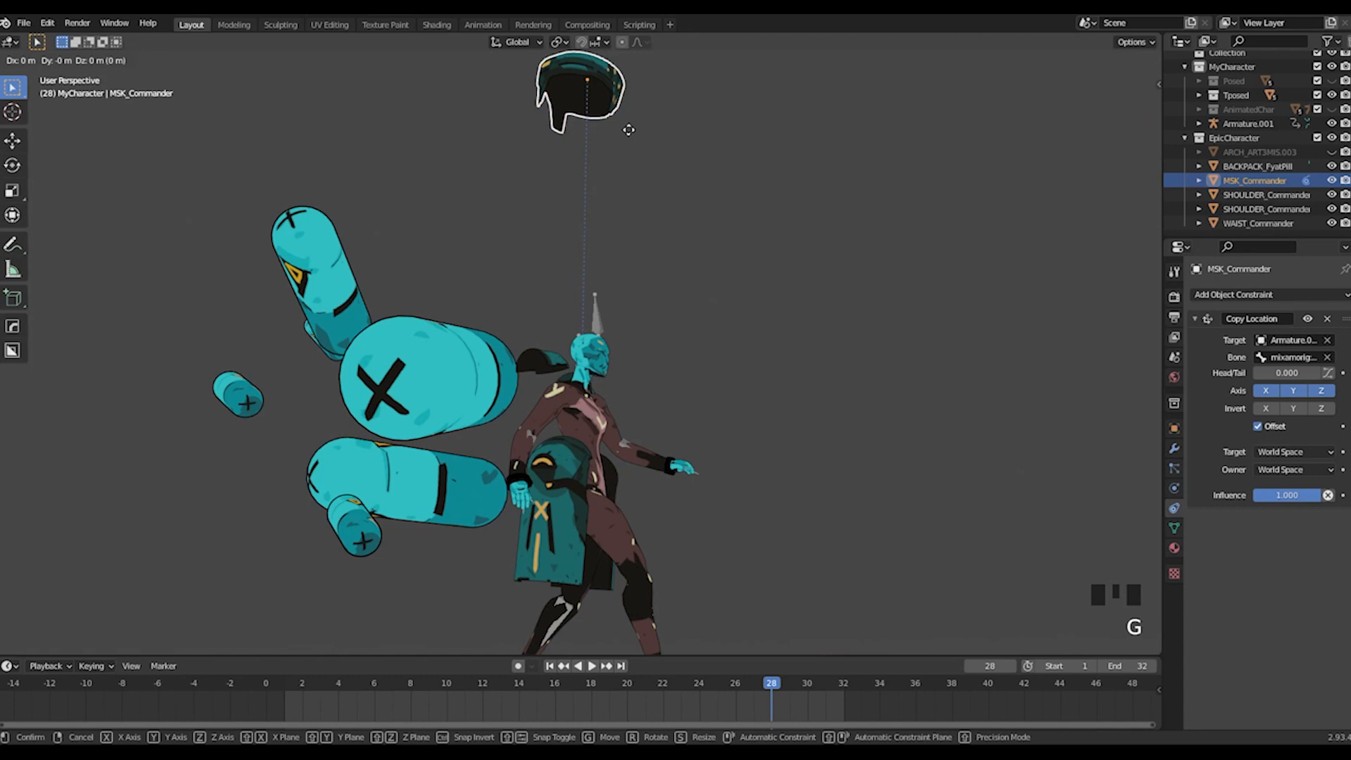
key("z")
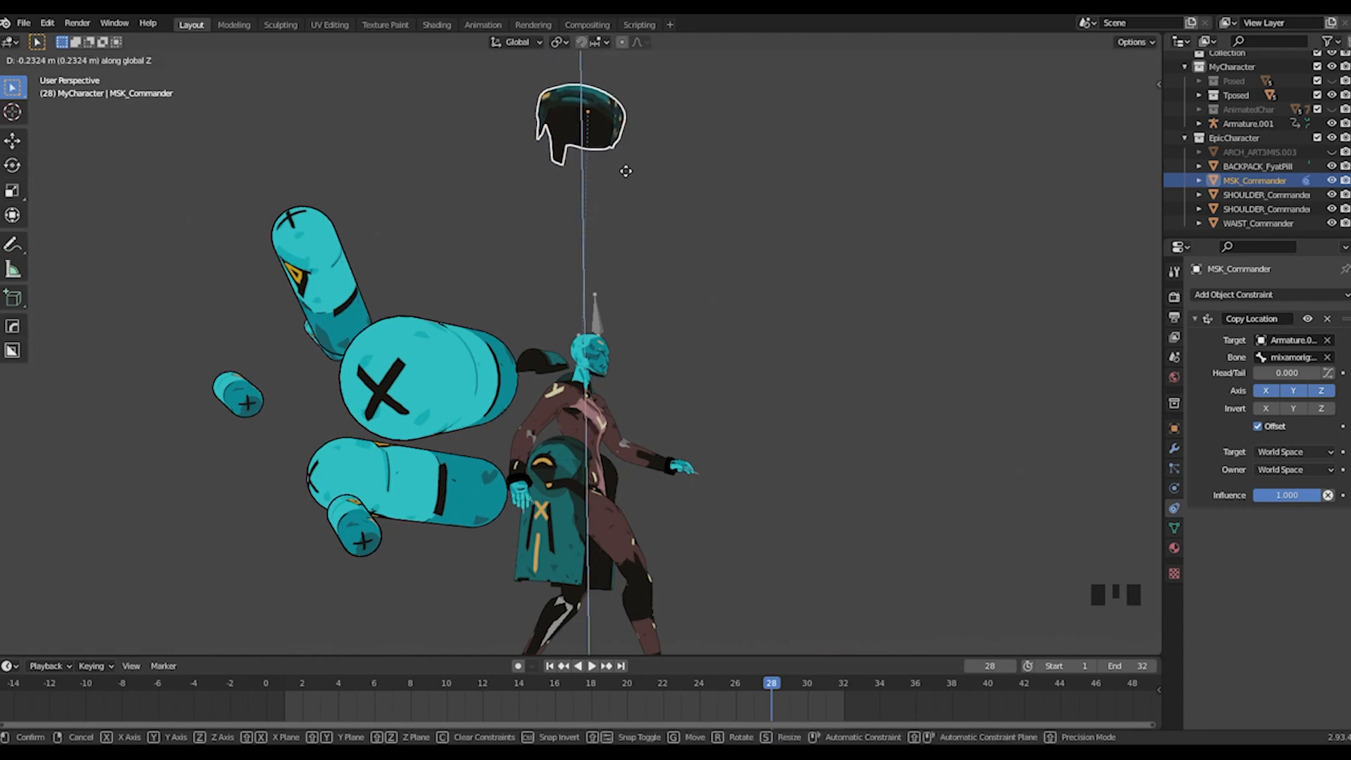
left_click(617, 452)
middle_click_drag(641, 408, 821, 391)
key("g")
key("z")
left_click(641, 384)
Step: Play the walk animation to check that the lowered mask follows the head
key("space")
middle_click_drag(619, 429, 703, 402)
key("space")
Step: Add a Copy Location constraint to SHOULDER_Commander.001, targeting Armature.001 and its mixamorig:LeftShoulder bone
left_click(692, 375)
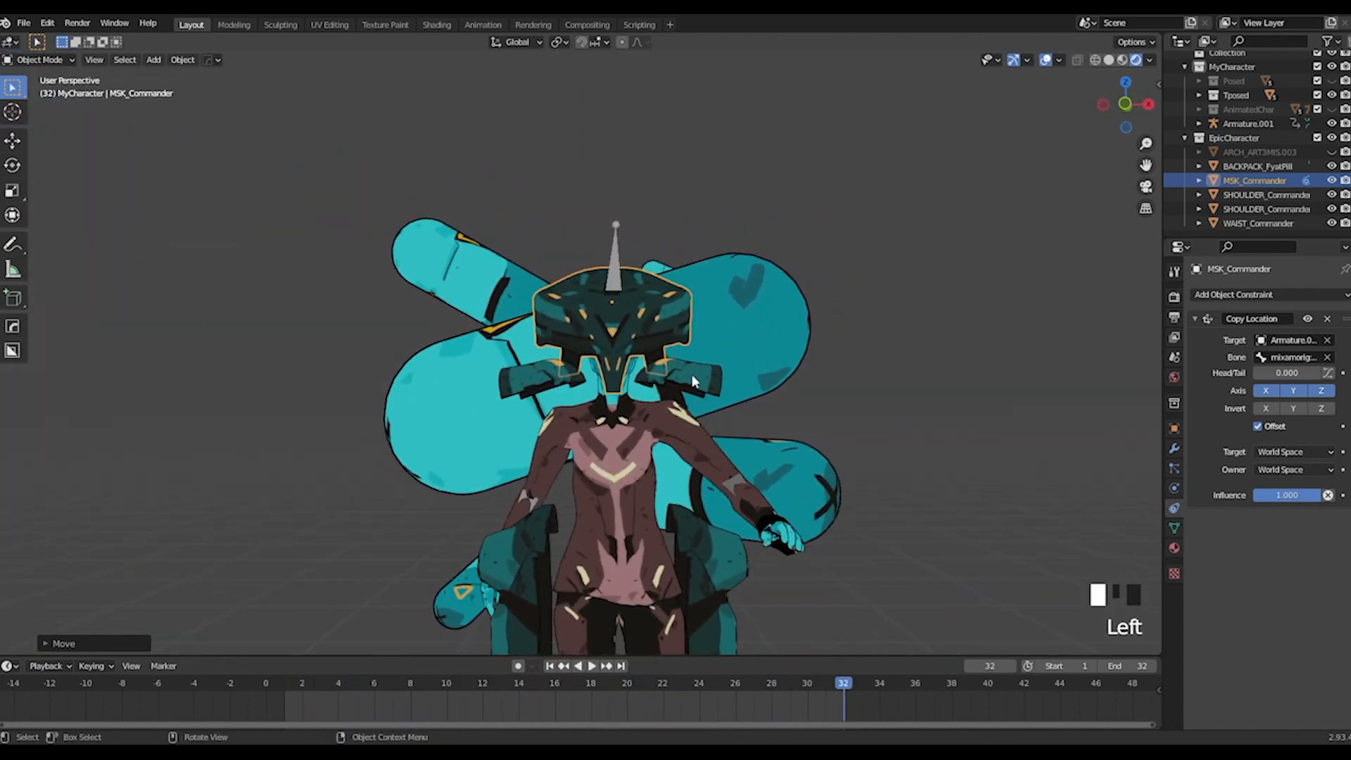
middle_click_drag(792, 421, 832, 352, "shift")
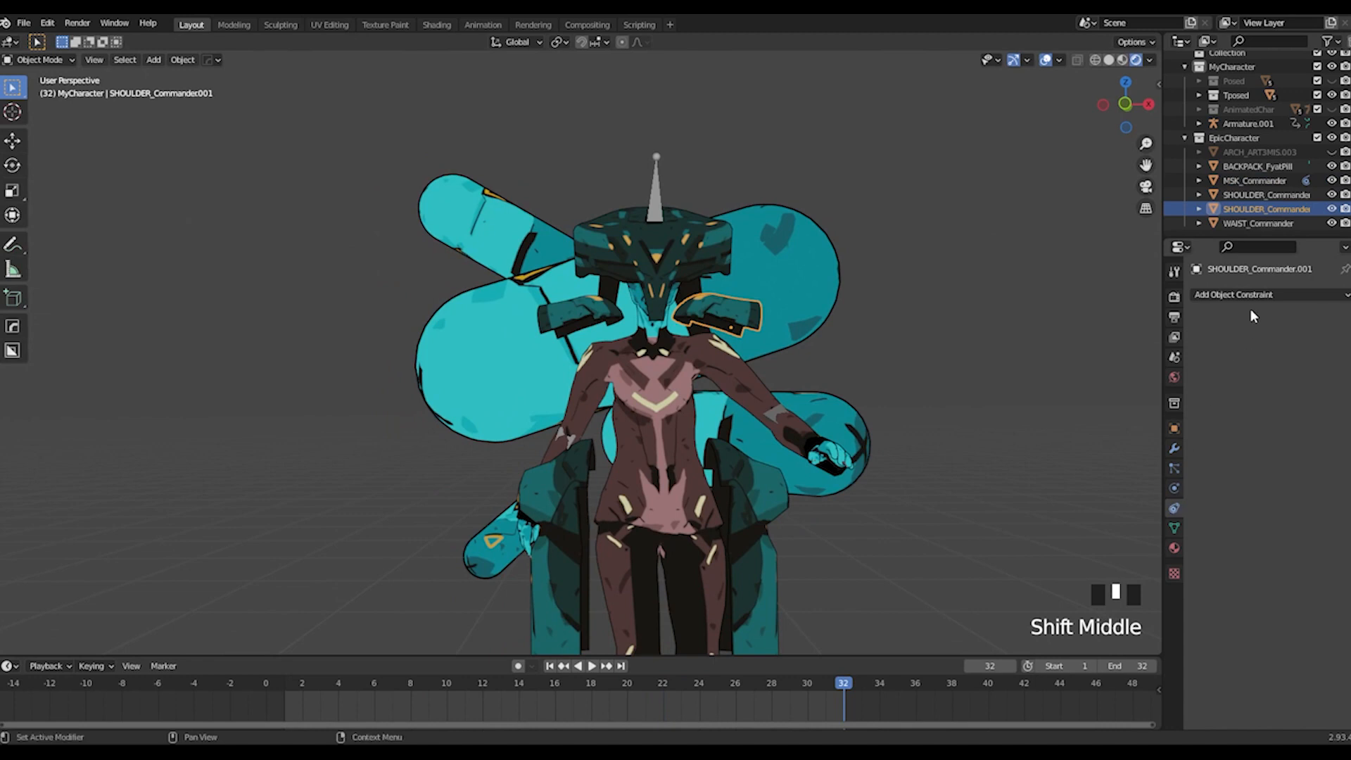
left_click(1245, 296)
left_click(1132, 339)
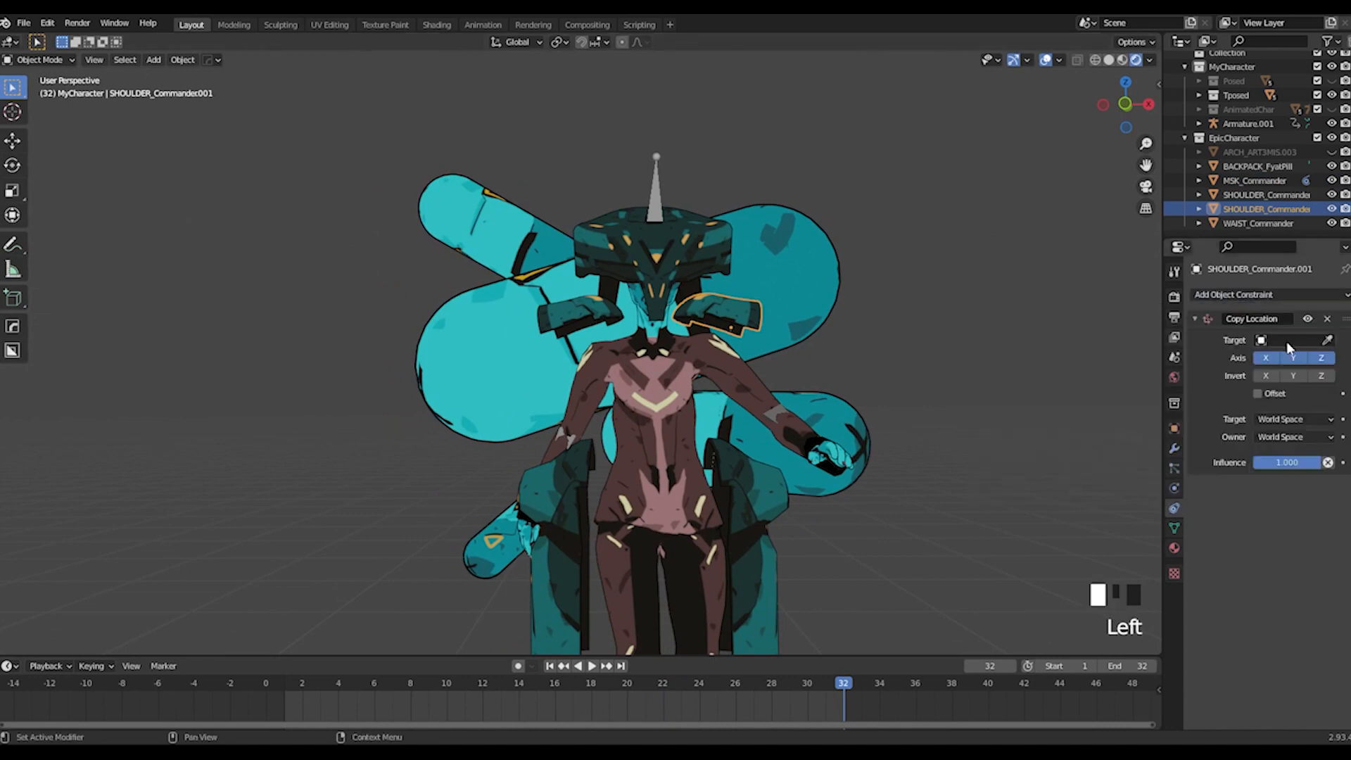
left_click(660, 181)
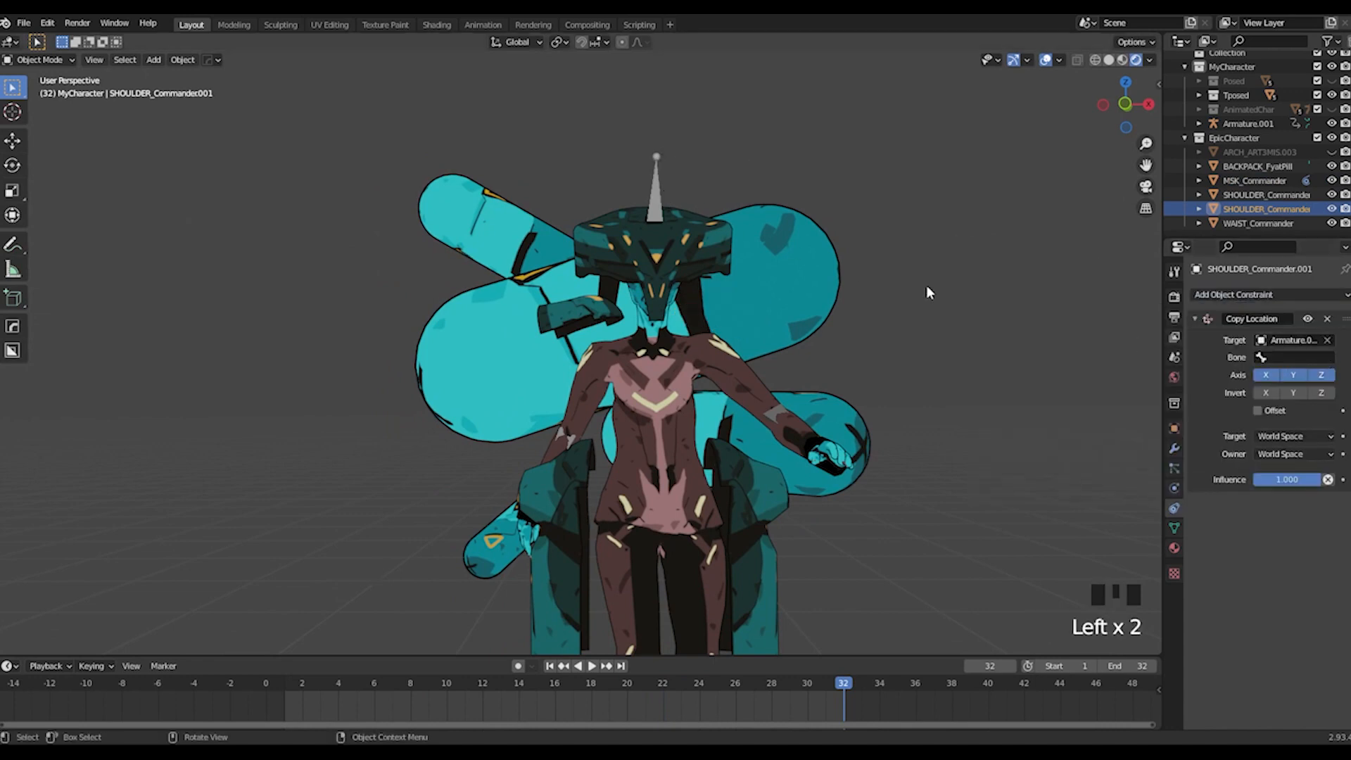
left_click(1287, 359)
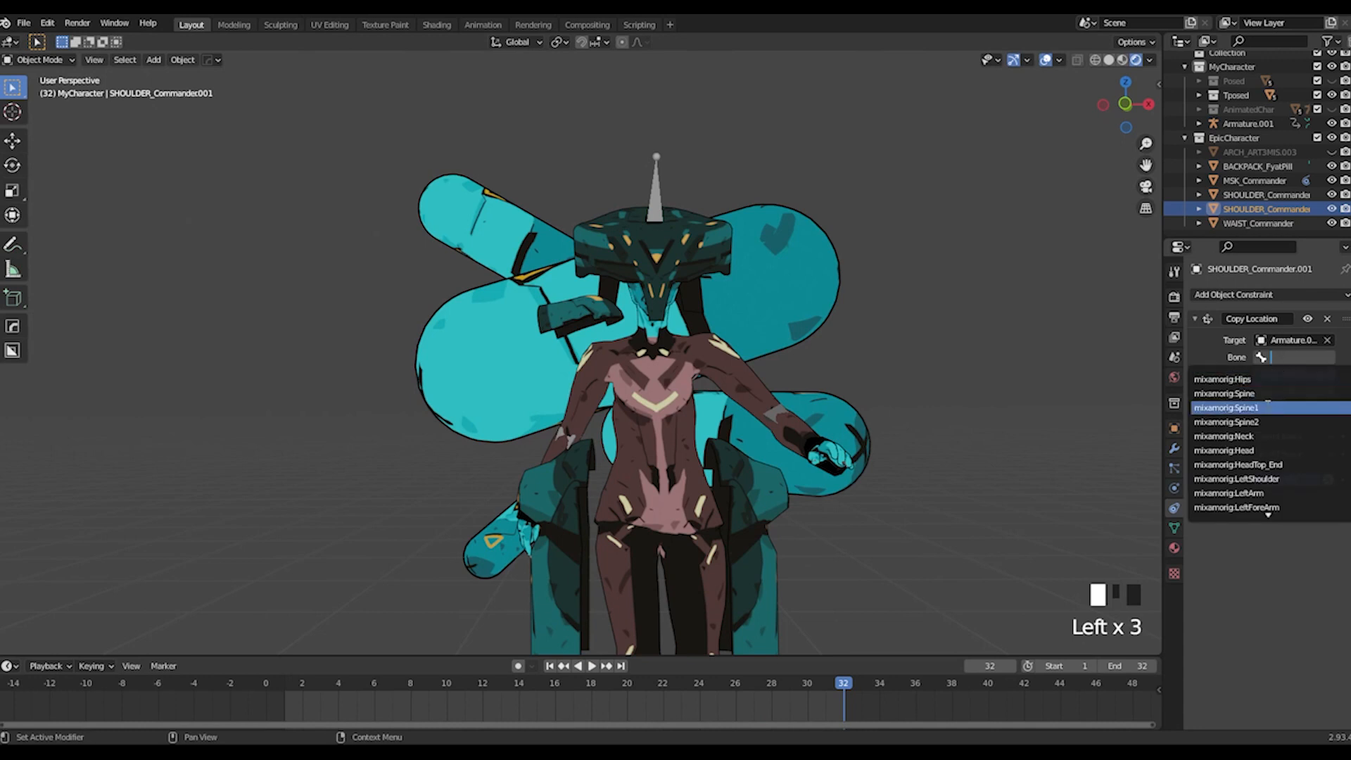
left_click(1260, 478)
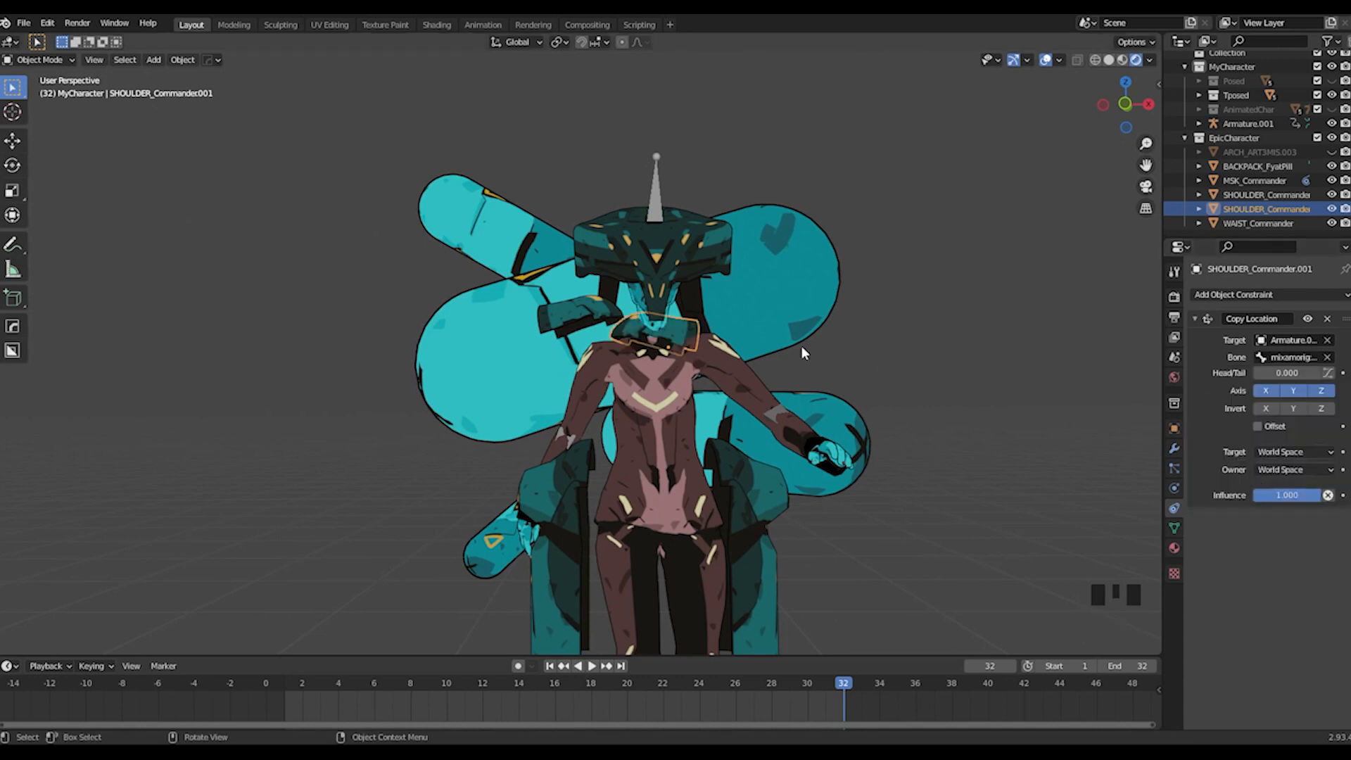
Step: Play the walk animation to check how the left shoulder pad follows its bone
middle_click_drag(878, 383, 815, 310, "shift")
key("space")
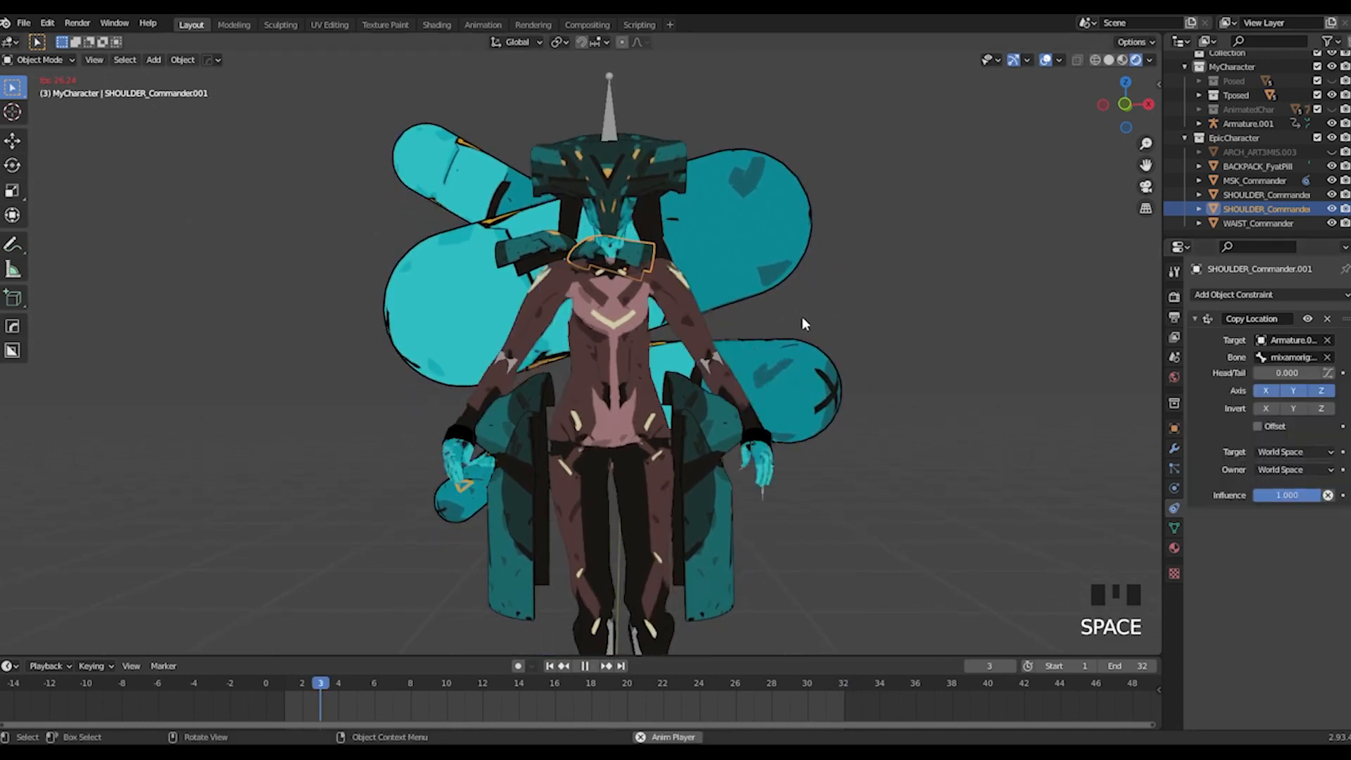
key("space")
mouse_move(660, 280)
middle_mouse_down()
mouse_move(522, 307)
mouse_move(618, 302)
mouse_move(652, 255)
mouse_move(671, 272)
middle_mouse_up()
left_click(657, 251)
left_click(660, 259)
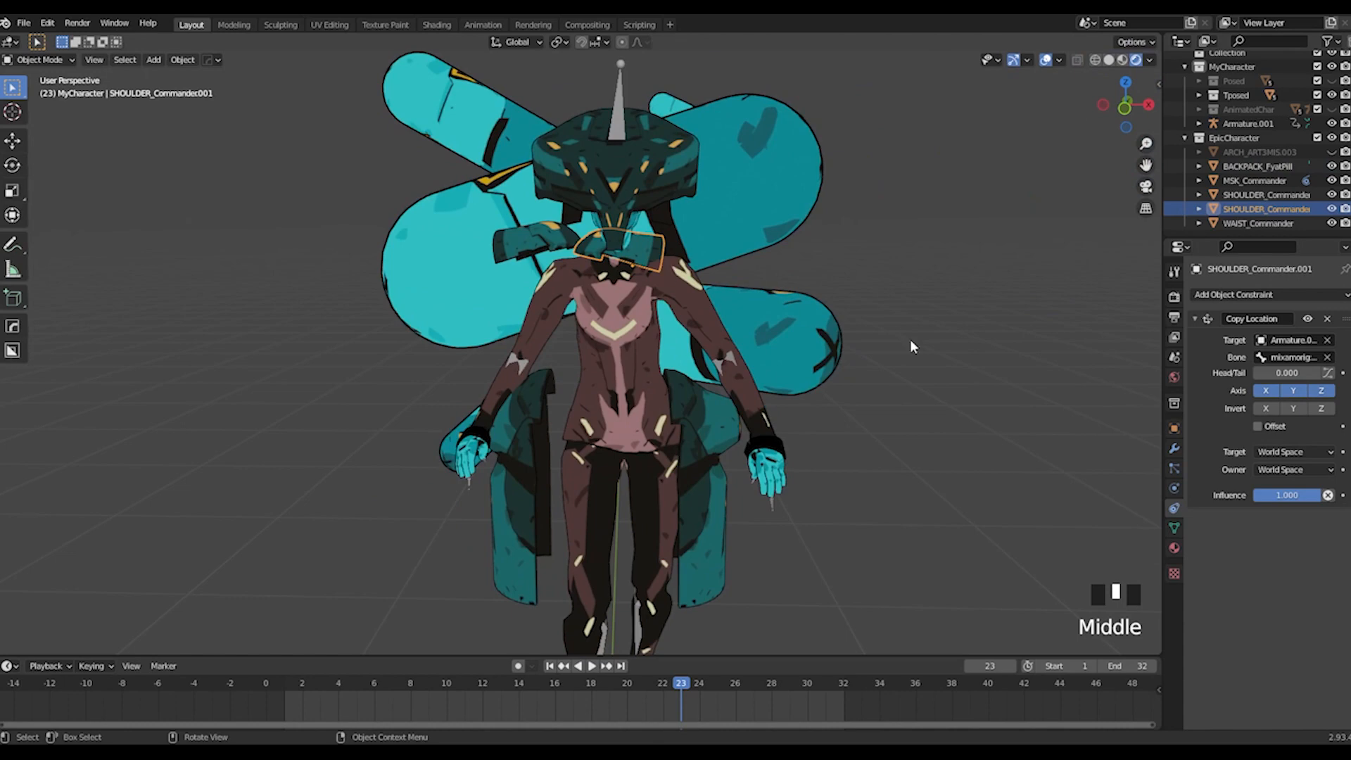
Step: Enable Offset on the left shoulder pad's Copy Location constraint and lower the pad along global Z to shoulder height
left_click(1257, 426)
scroll(751, 252, "down", 6)
scroll(692, 257, "up", 2)
scroll(704, 250, "down", 1)
key("g")
key("z")
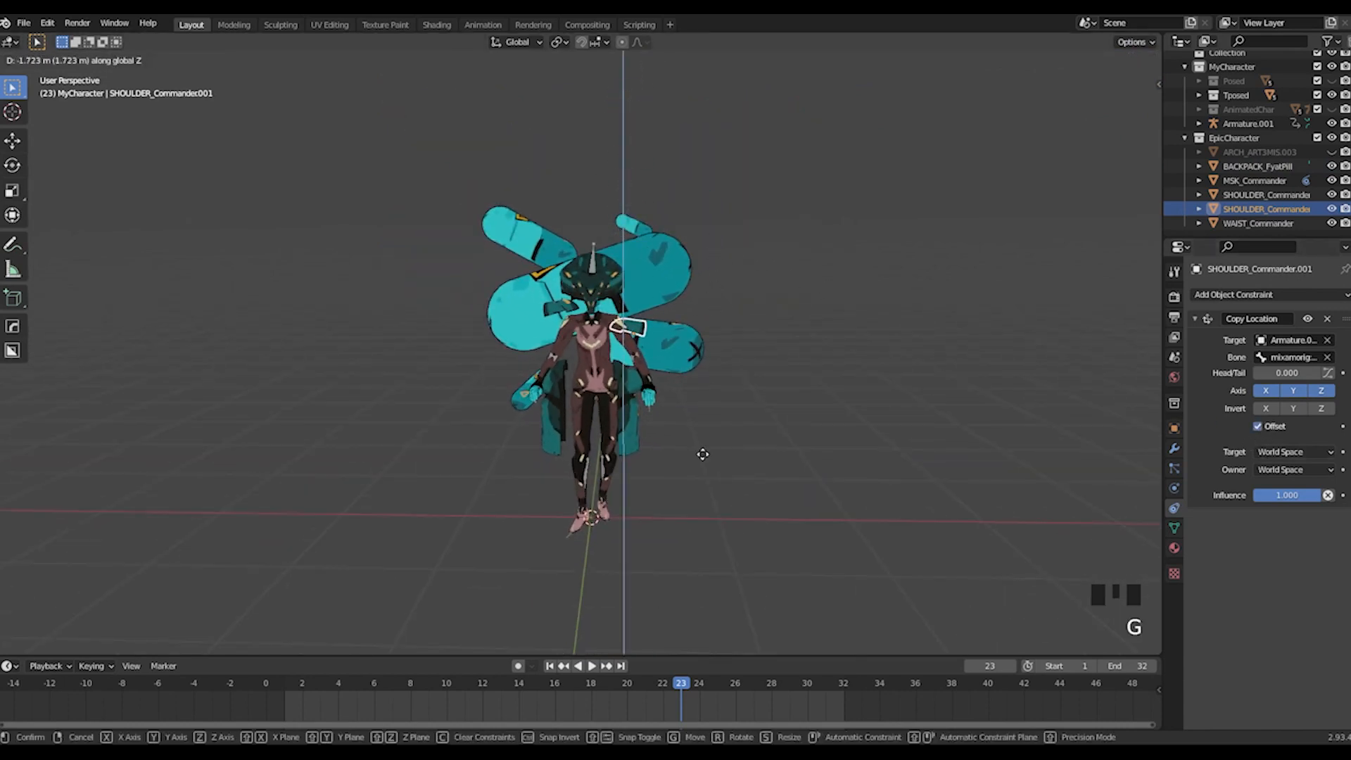
left_click(702, 438)
scroll(697, 351, "up", 5)
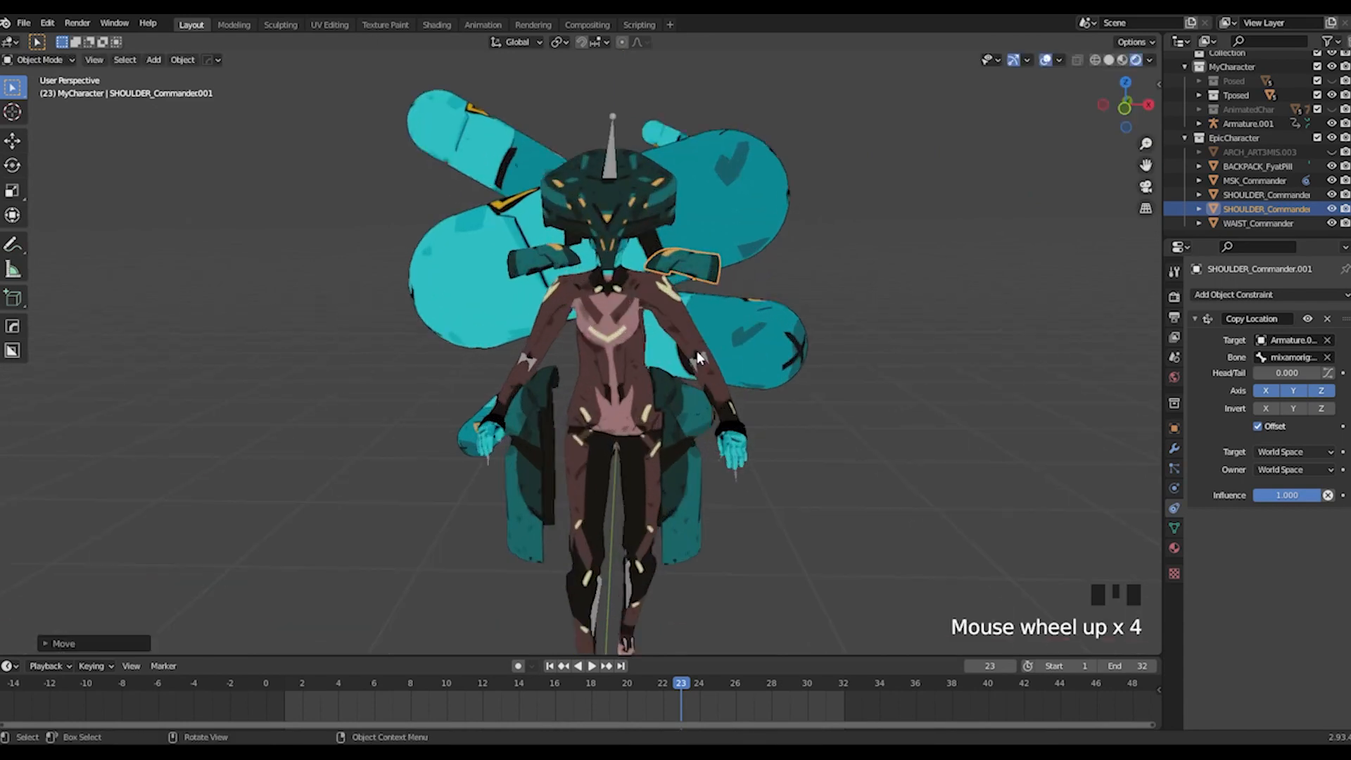
middle_click_drag(784, 318, 706, 344, "shift")
scroll(743, 315, "up", 2)
key("g")
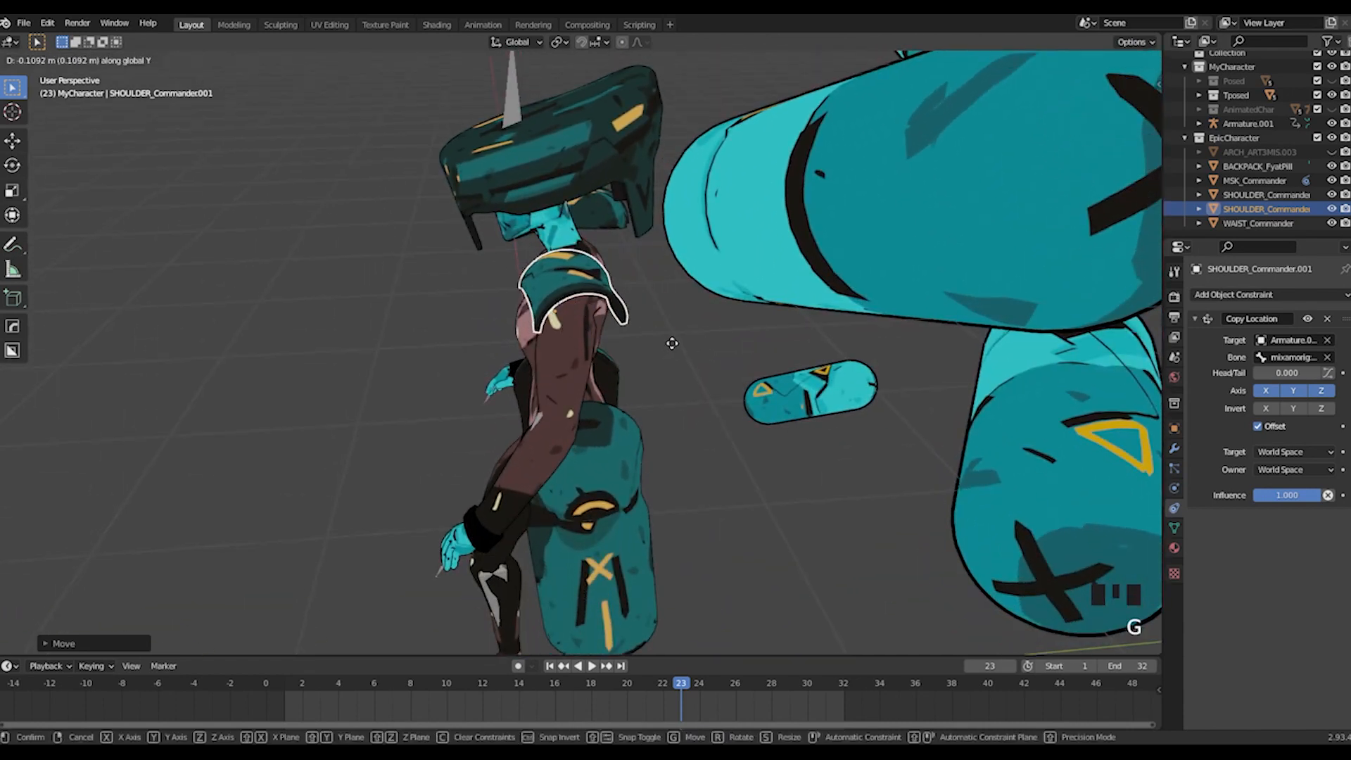
key("y")
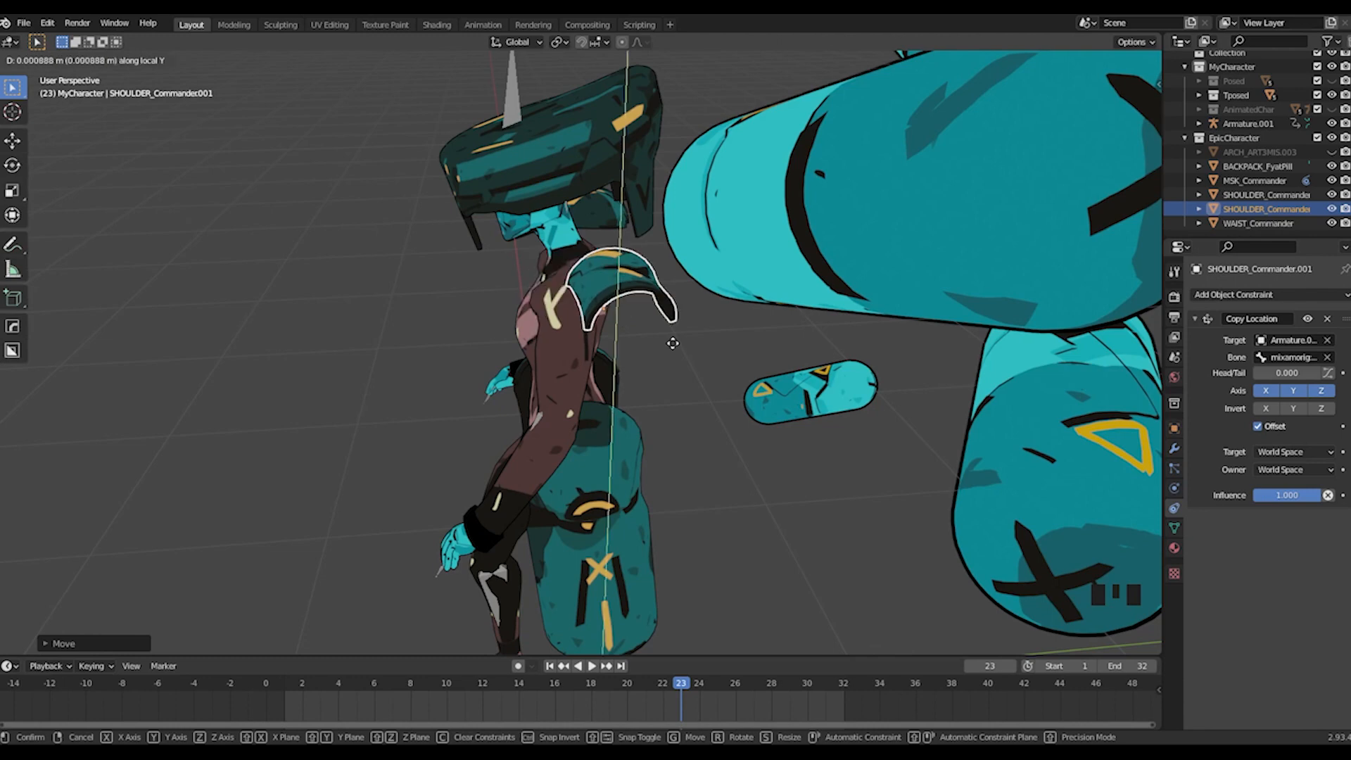
key("y")
key("Escape")
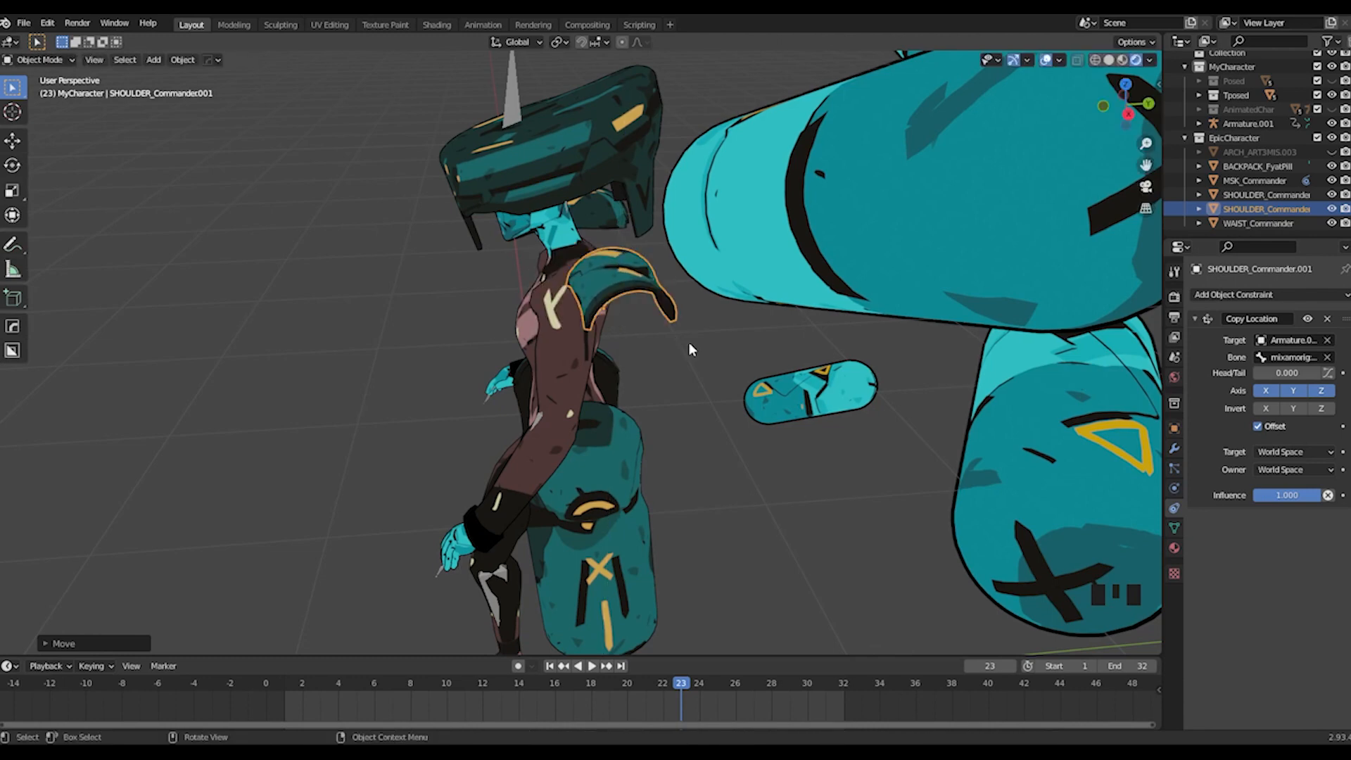
Step: Move the left shoulder pad forward along global Y over the arm and rotate it about global Y to follow the shoulder's slope
key("g")
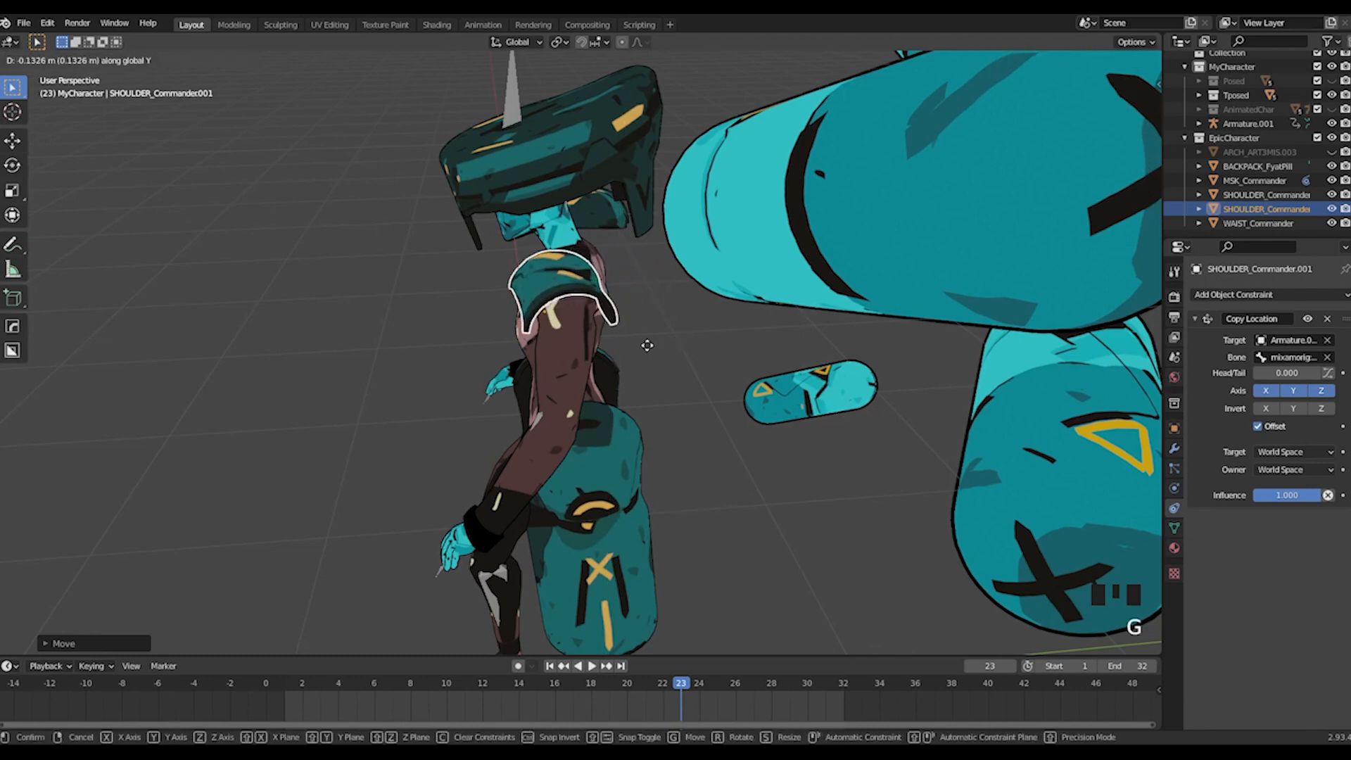
left_click(668, 401)
middle_click_drag(665, 393, 838, 340)
key("r")
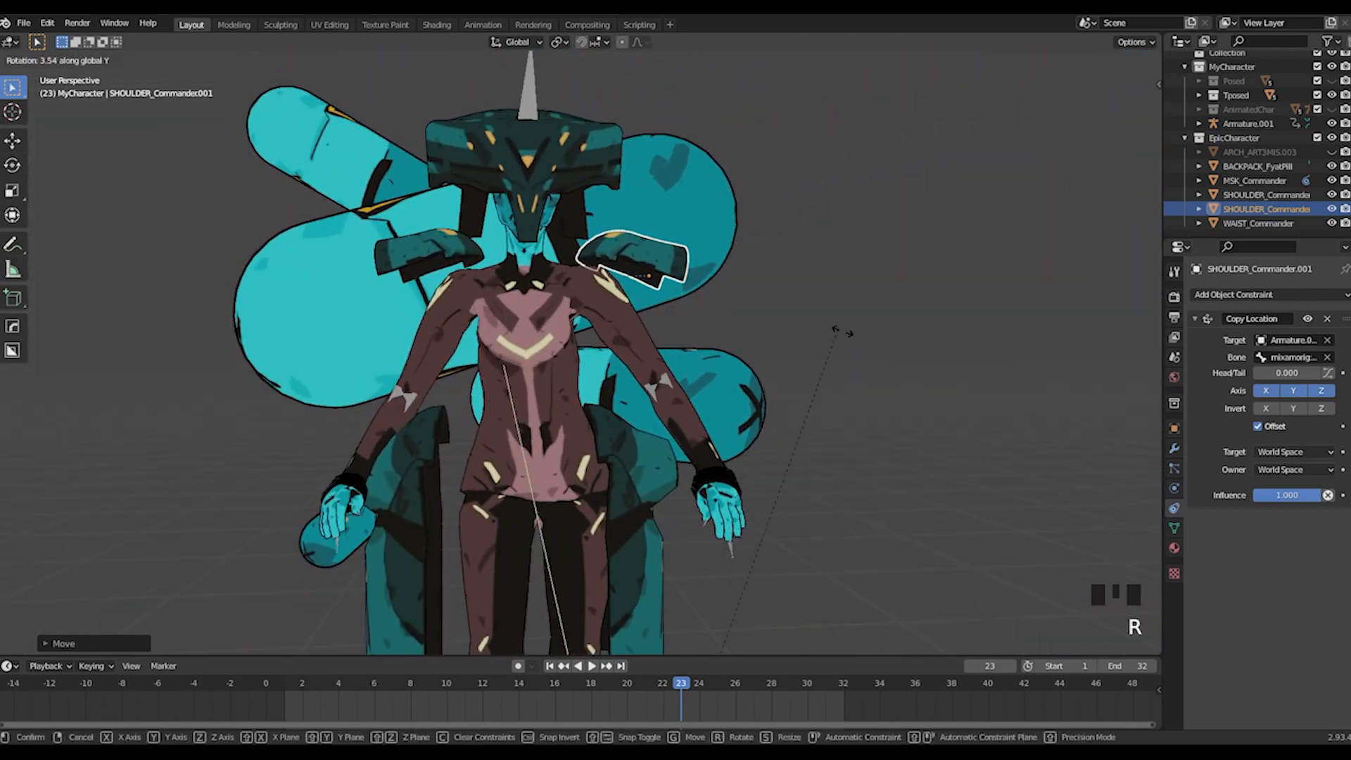
left_click(961, 594)
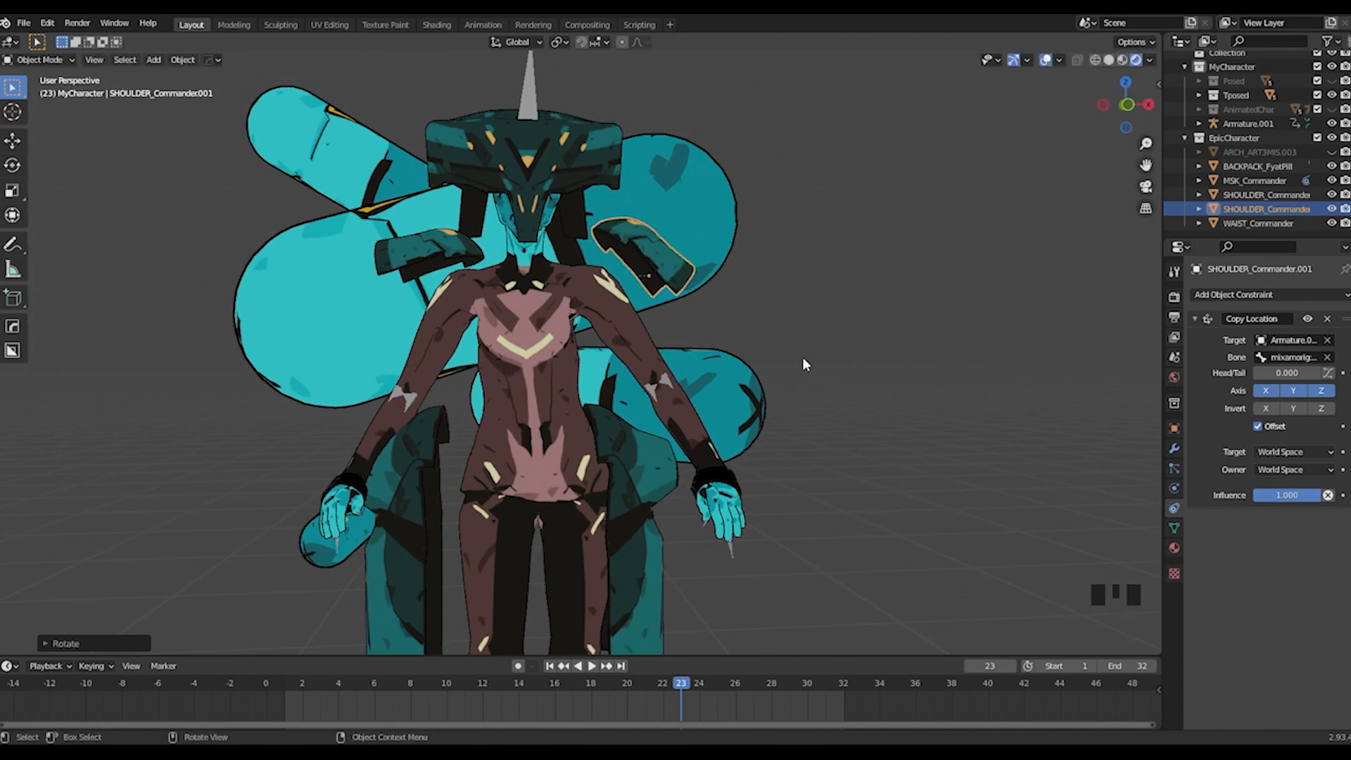
Step: Nudge the left shoulder pad closer onto the shoulder, adjusting its position from the front and from the side
middle_click_drag(807, 357, 778, 377)
key("g")
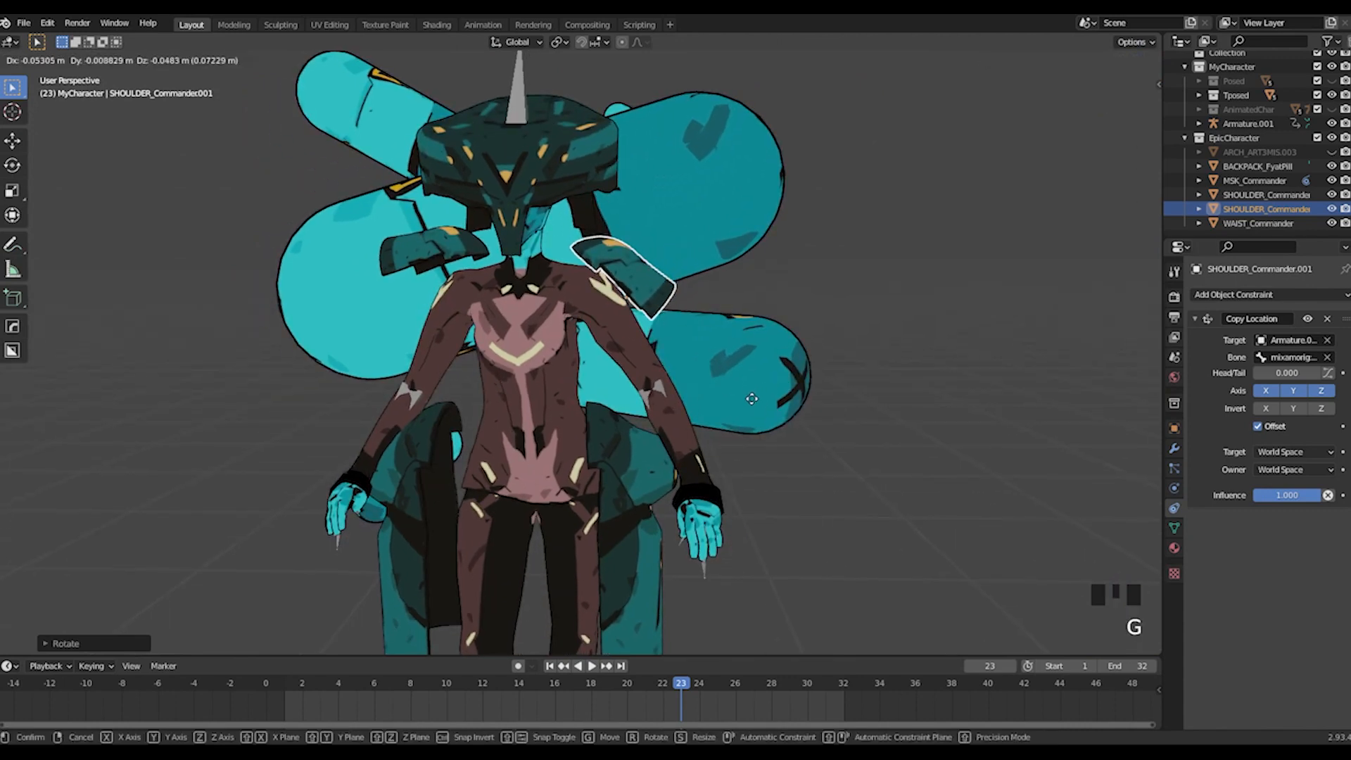
left_click(758, 397)
middle_click_drag(758, 397, 663, 445)
key("r")
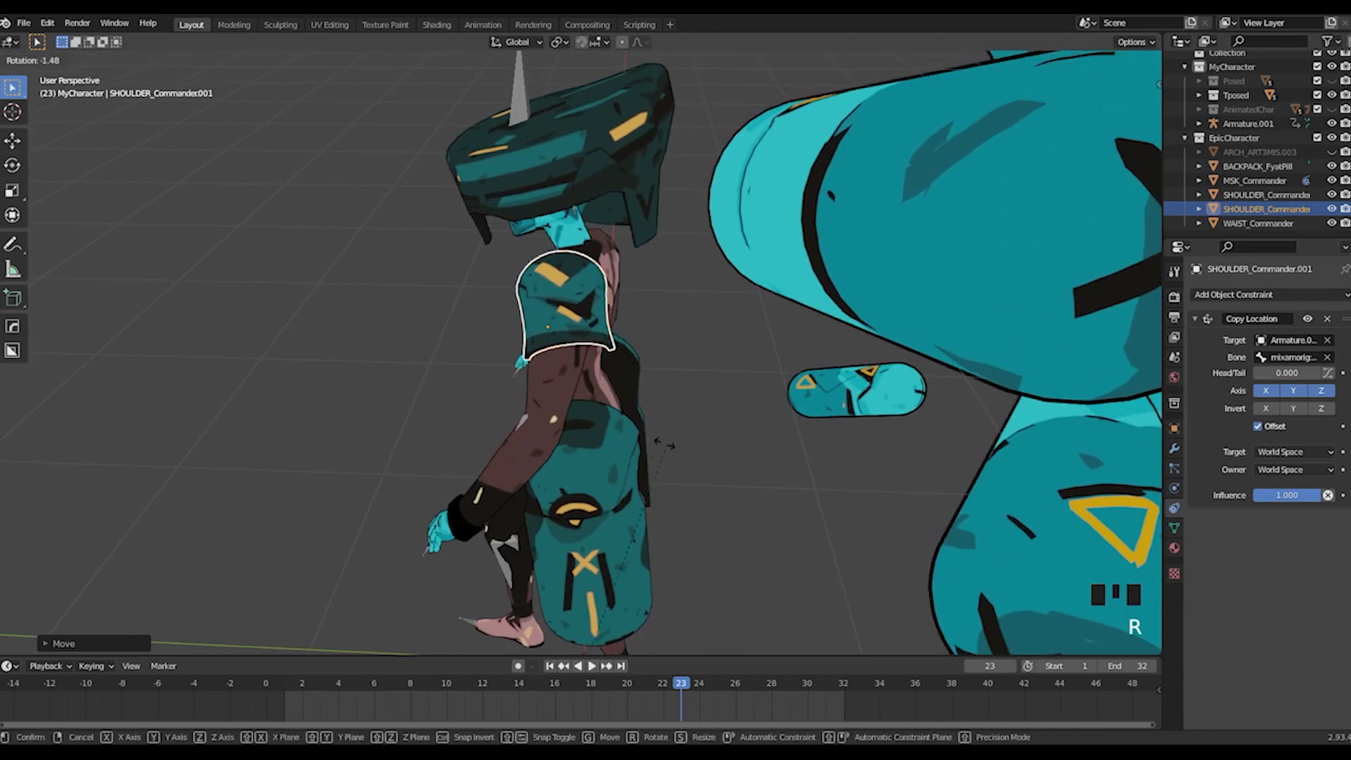
key("g")
left_click(664, 471)
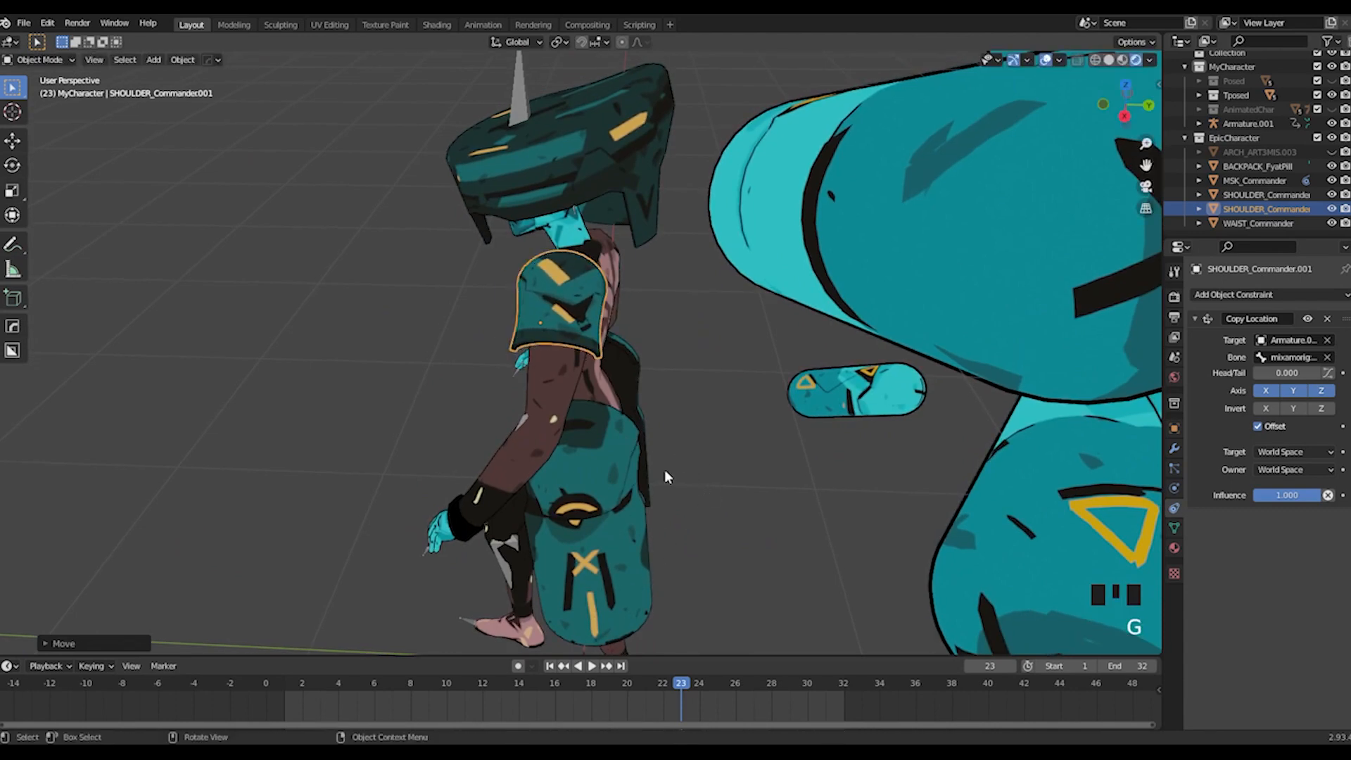
middle_click_drag(664, 470, 819, 376)
key("g")
key("Escape")
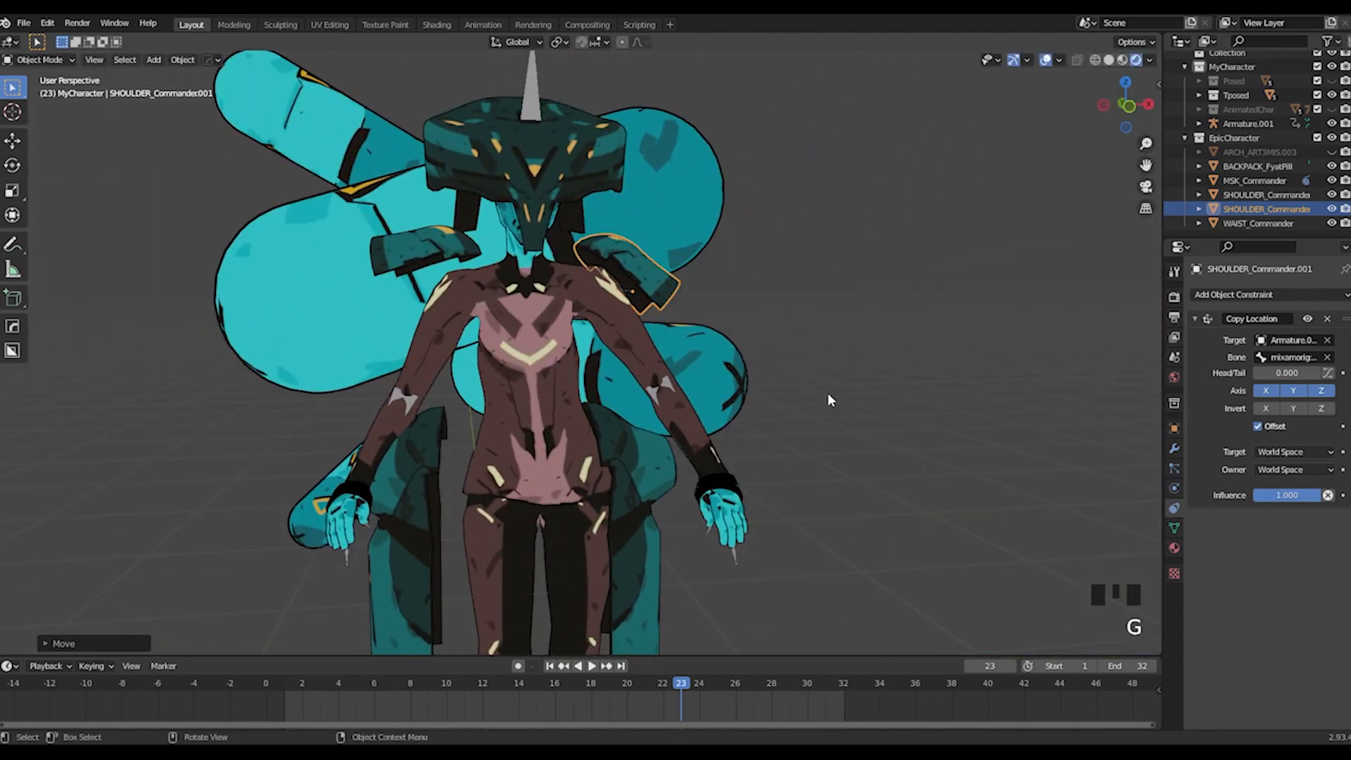
Step: Add a Copy Location constraint to SHOULDER_Commander, targeting Armature.001 and a shoulder bone
scroll(595, 336, "down", 3)
left_click(504, 299)
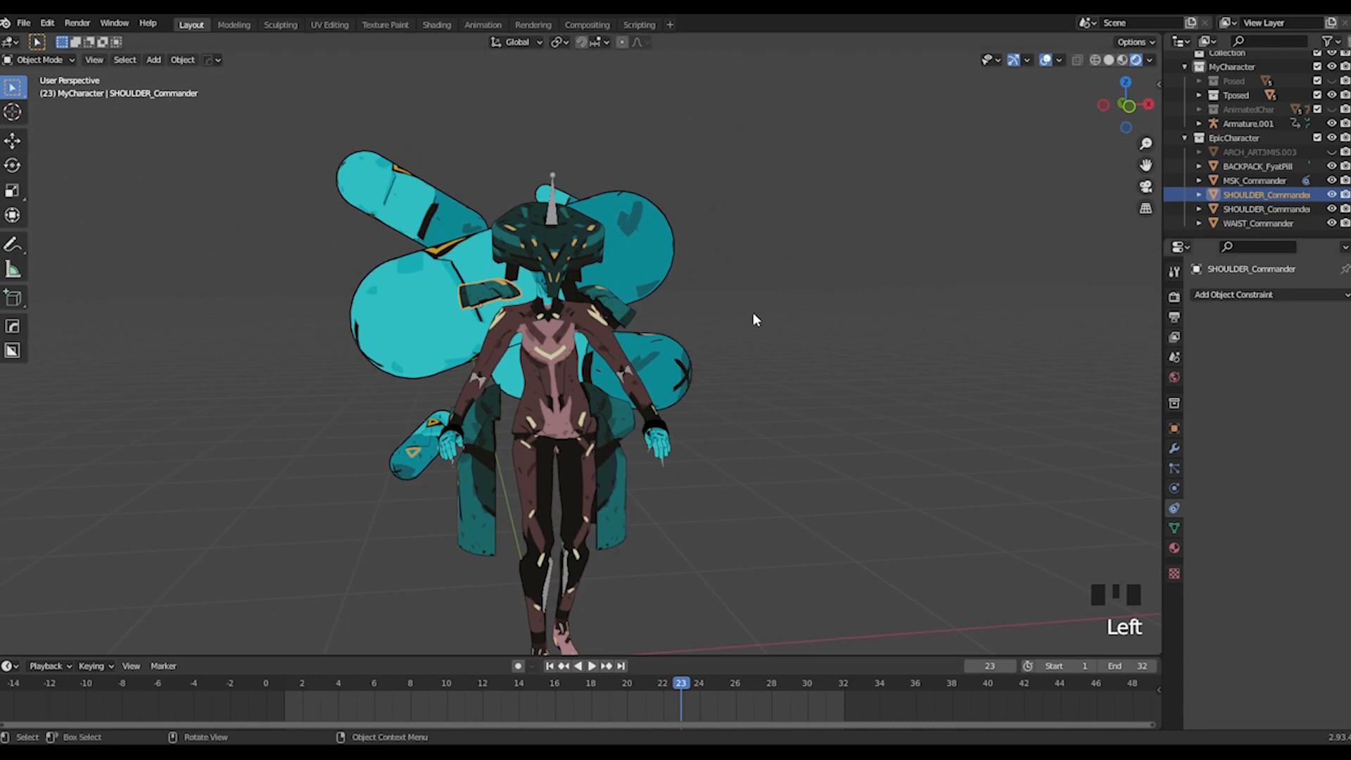
left_click(1239, 295)
left_click(1118, 334)
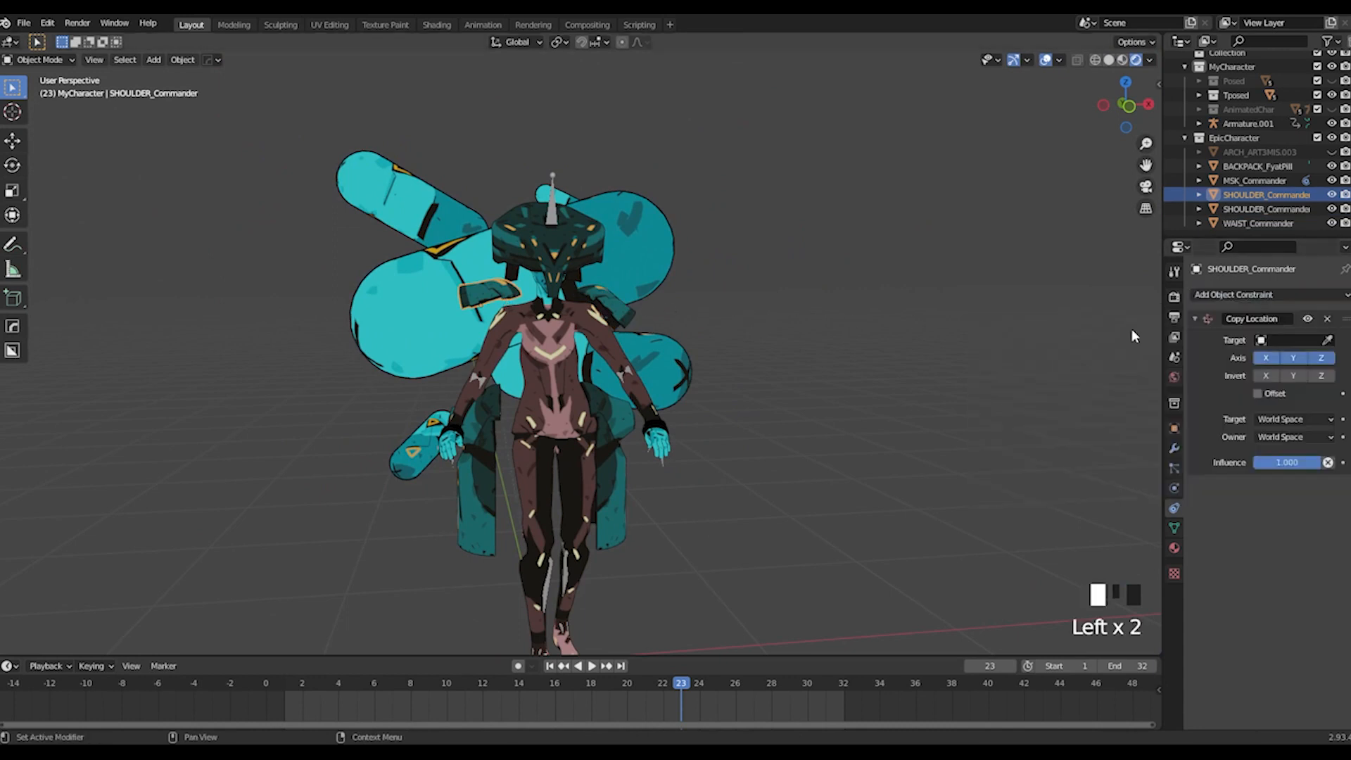
left_click(1298, 341)
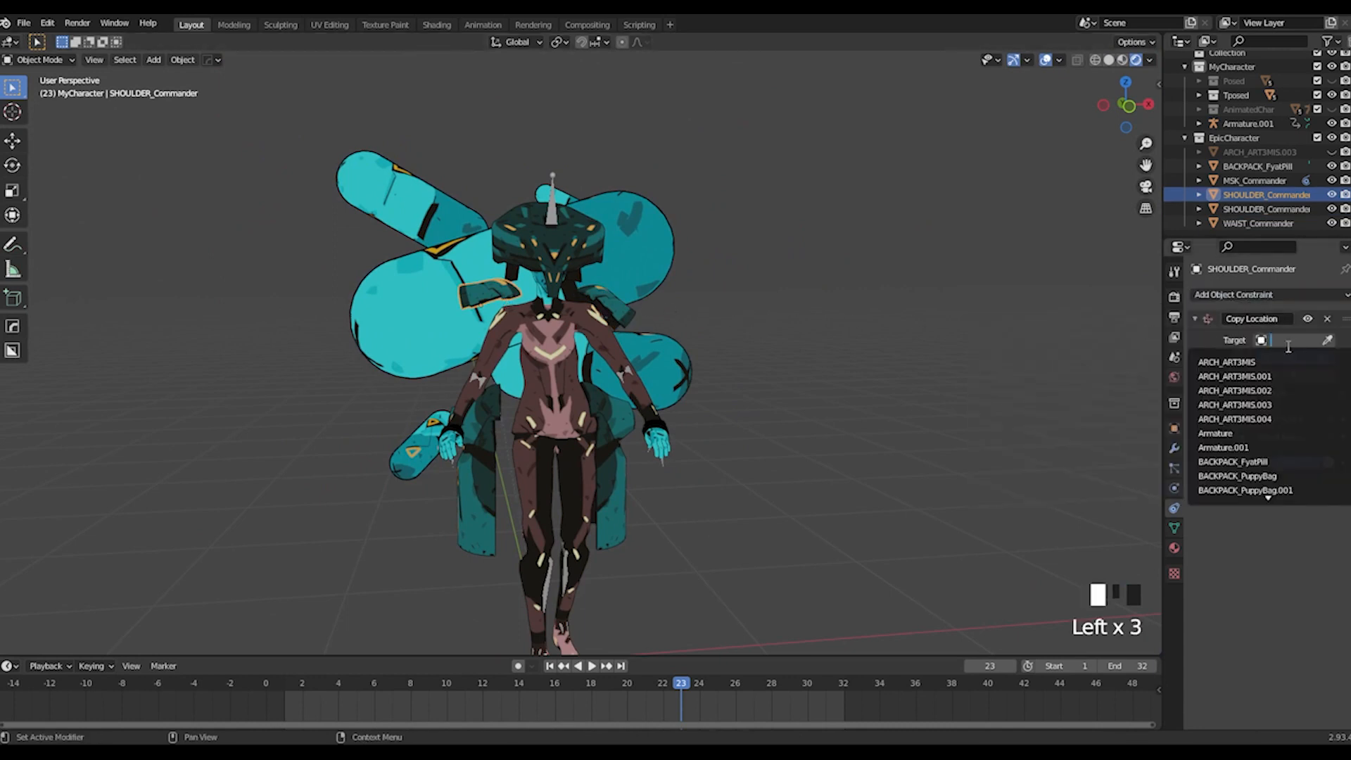
left_click(1256, 448)
left_click(1289, 359)
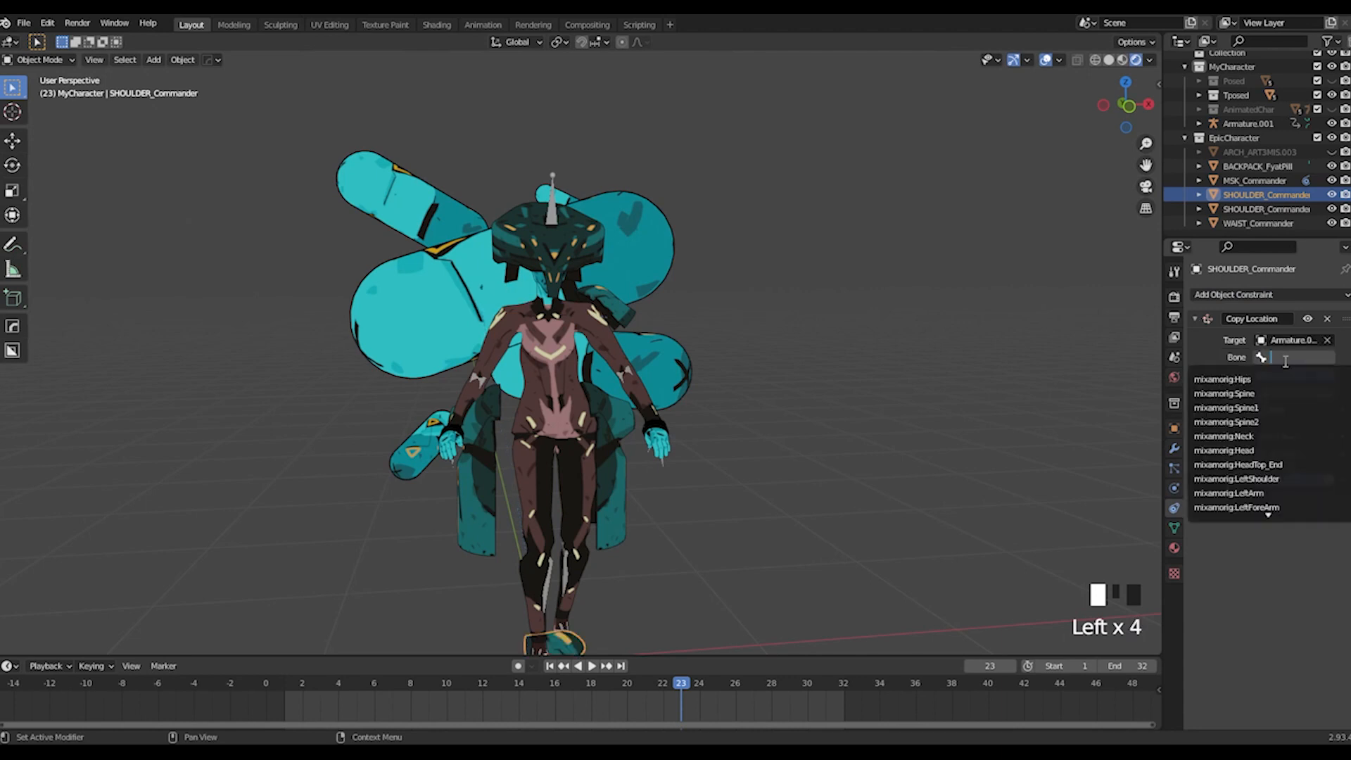
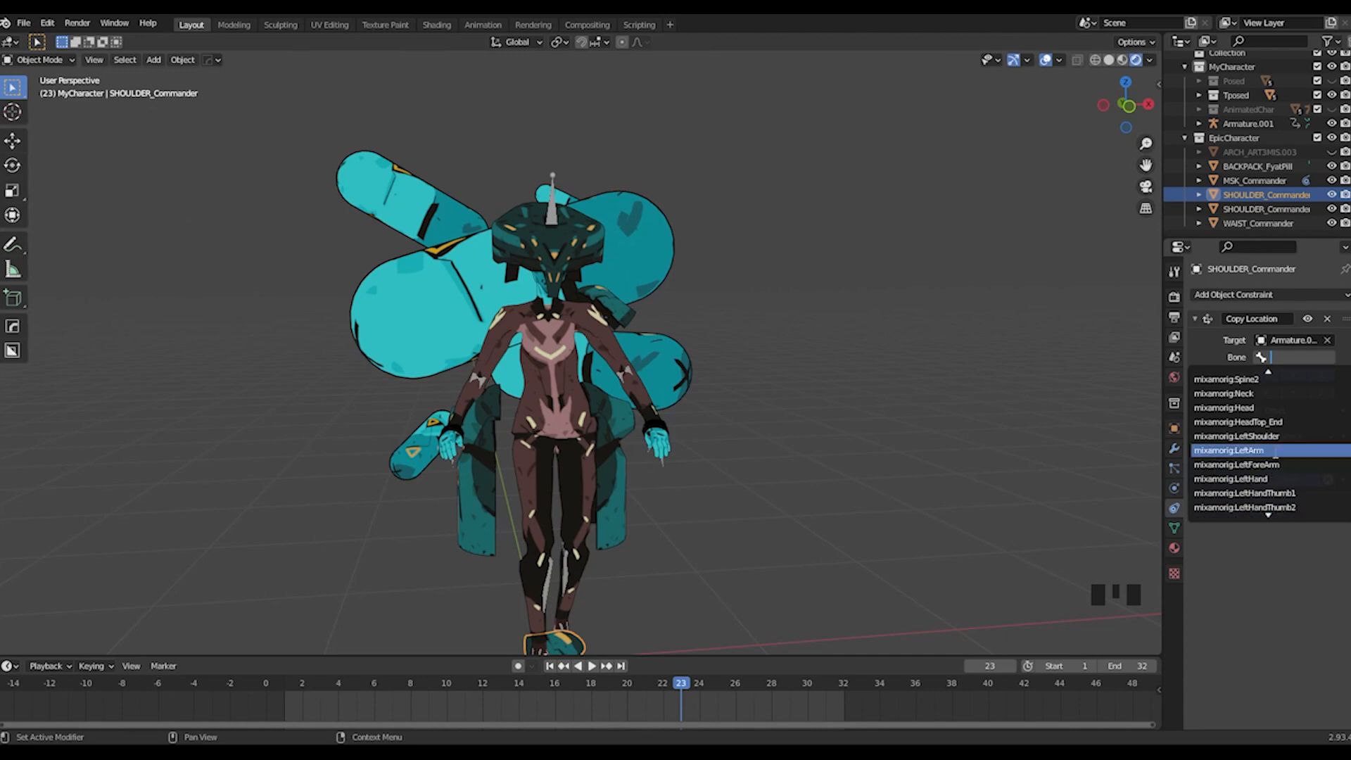
left_click(1273, 436)
Step: Enable Offset on SHOULDER_Commander's Copy Location constraint and lower the pad along global Z to shoulder height
scroll(947, 365, "up", 3)
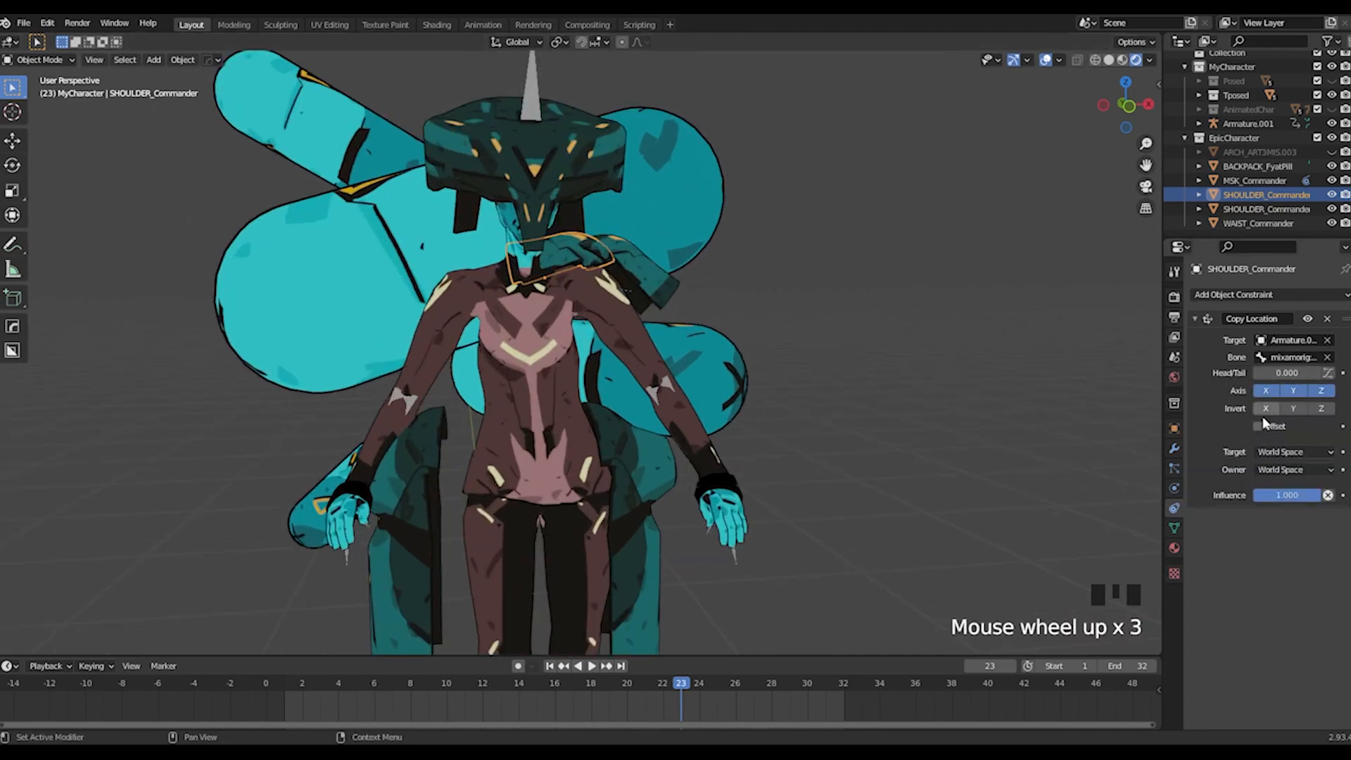
scroll(694, 289, "down", 6)
middle_click_drag(727, 295, 648, 232)
key("g")
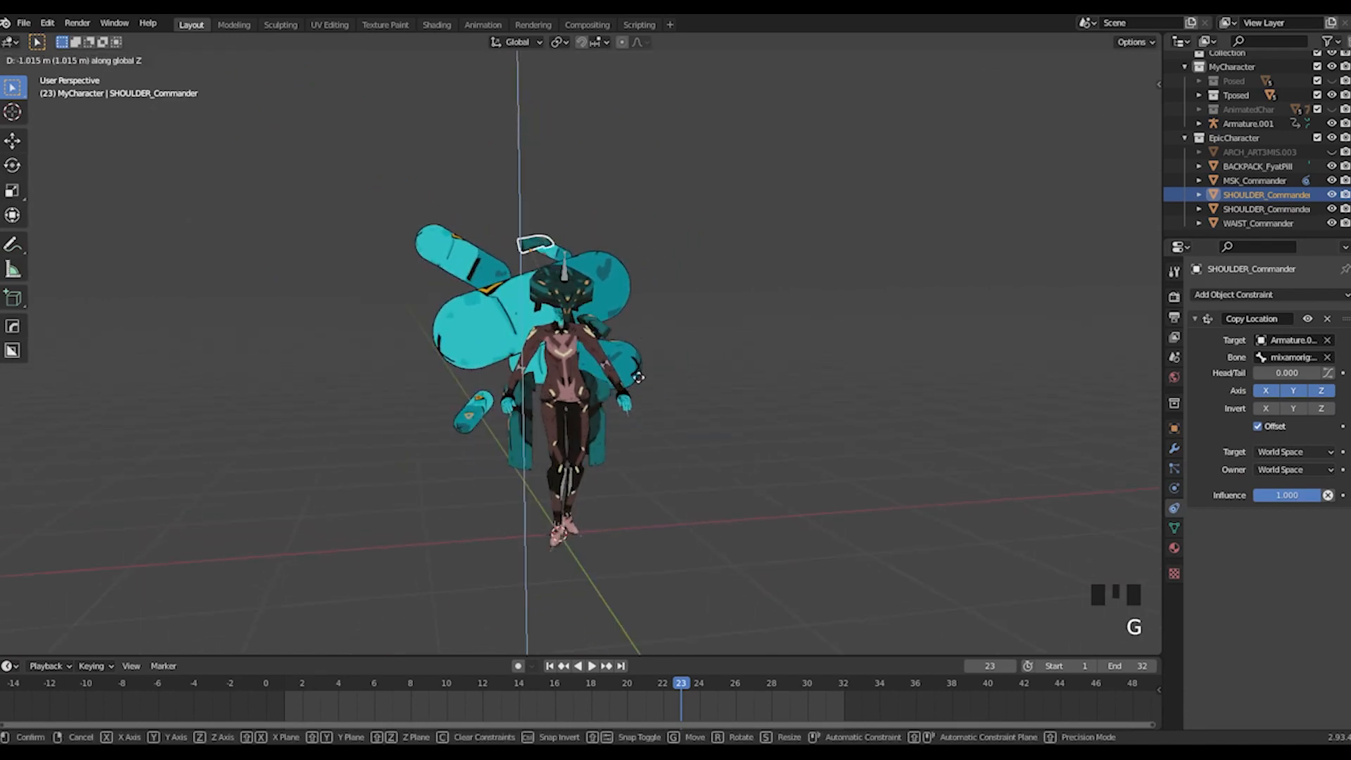
left_click(631, 436)
Step: Rotate and move the right shoulder pad until it follows the slope of the character's right shoulder
scroll(597, 324, "up", 5)
middle_click_drag(597, 324, 592, 289)
key("r")
left_click(310, 241)
middle_click_drag(310, 242, 487, 325)
key("g")
left_click(637, 368)
key("r")
left_click(566, 280)
key("g")
left_click(563, 294)
Step: Fine-tune the right shoulder pad's position and rotation from the side so it sits centred over the arm
middle_click_drag(563, 294, 734, 263)
key("g")
left_click(744, 332)
key("r")
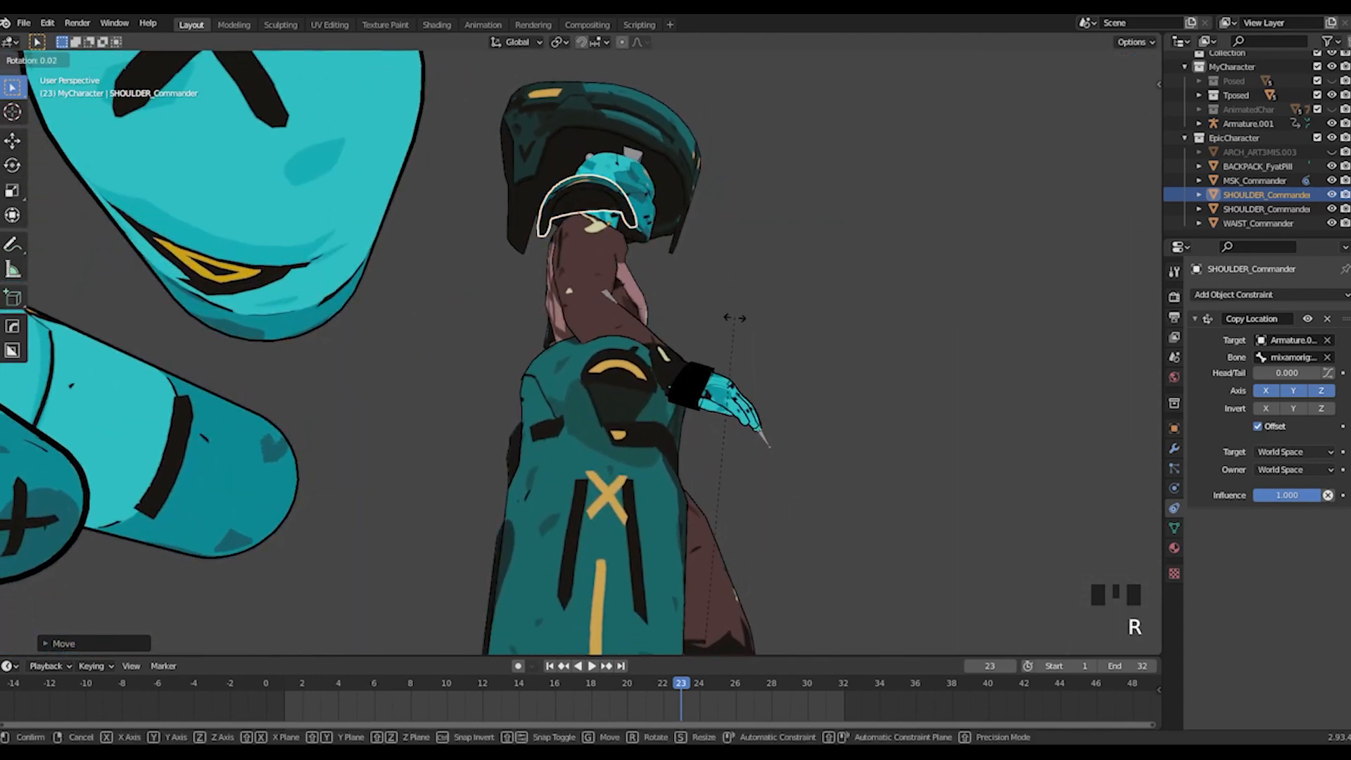
left_click(825, 377)
key("g")
left_click(781, 343)
mouse_move(780, 343)
middle_mouse_down()
mouse_move(652, 395)
mouse_move(772, 336)
mouse_move(587, 397)
mouse_move(712, 381)
mouse_move(778, 330)
middle_mouse_up()
key("r")
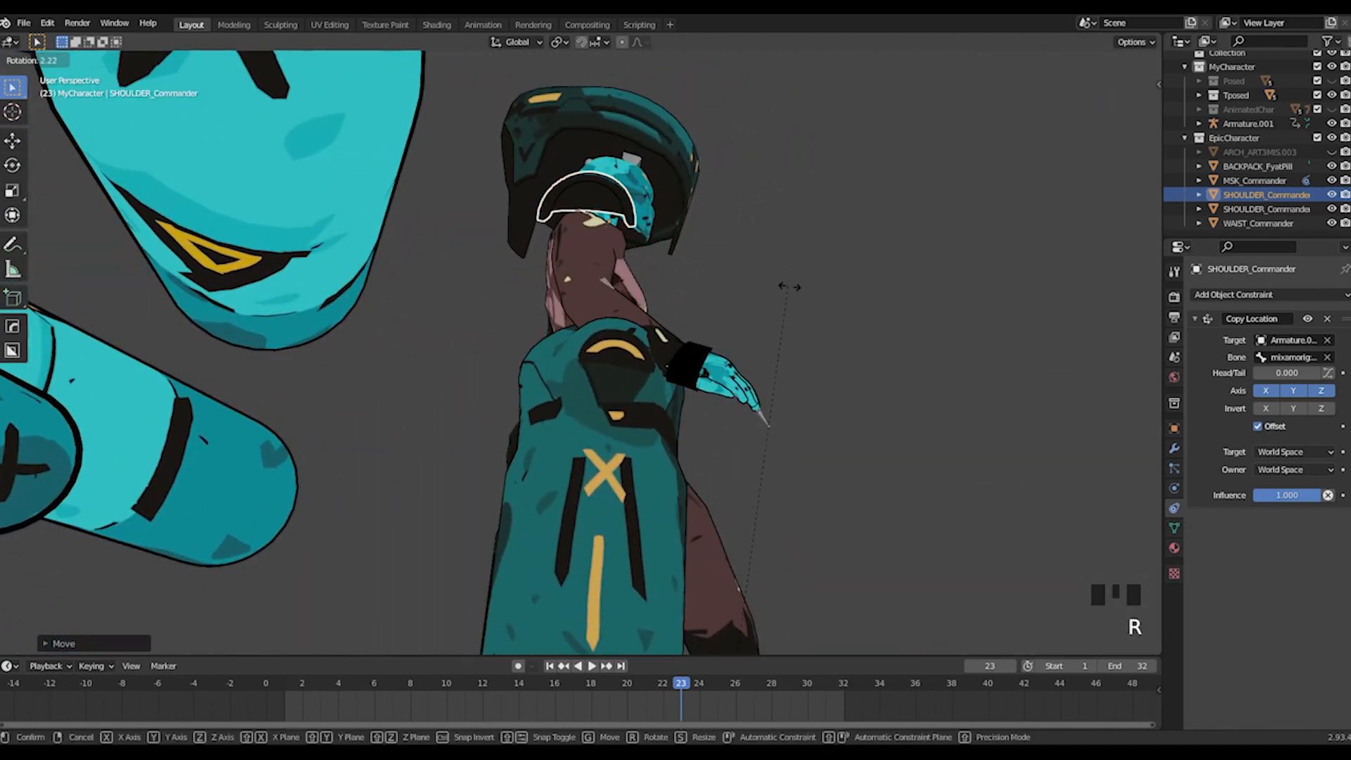
left_click(779, 281)
Step: Inspect the fitted shoulder pads and play the walk animation to check that they follow the body
middle_click_drag(778, 280, 613, 355)
scroll(608, 366, "down", 2)
middle_click_drag(612, 356, 585, 229, "shift")
scroll(649, 247, "up", 2)
scroll(654, 231, "down", 2)
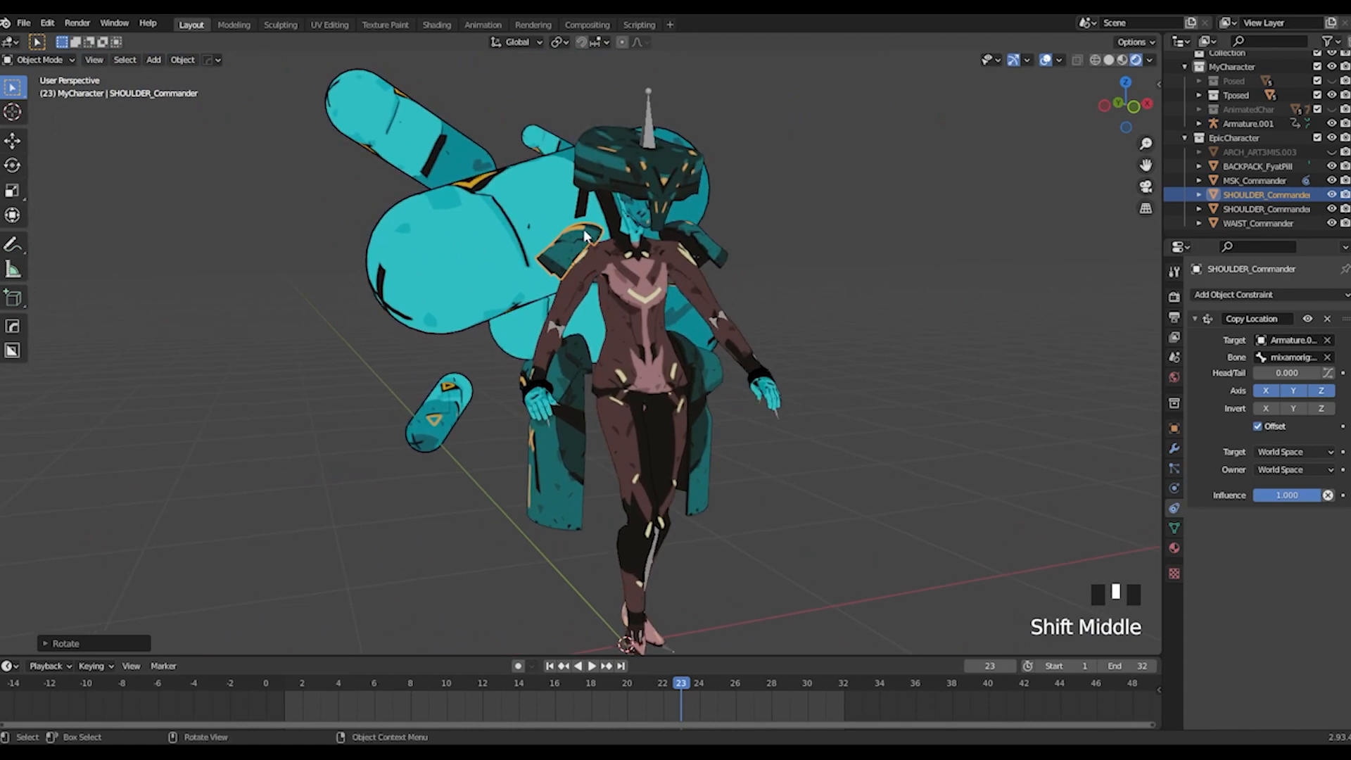
left_click(659, 164)
middle_click_drag(710, 256, 613, 280)
left_click(432, 214)
scroll(433, 213, "down", 4)
key("space")
middle_click_drag(745, 359, 508, 252)
key("space")
scroll(542, 360, "up", 4)
Step: Add a Copy Location constraint to BACKPACK_FyatPill, targeting Armature.001 and its mixamorig:Spine2 bone
left_click(508, 252)
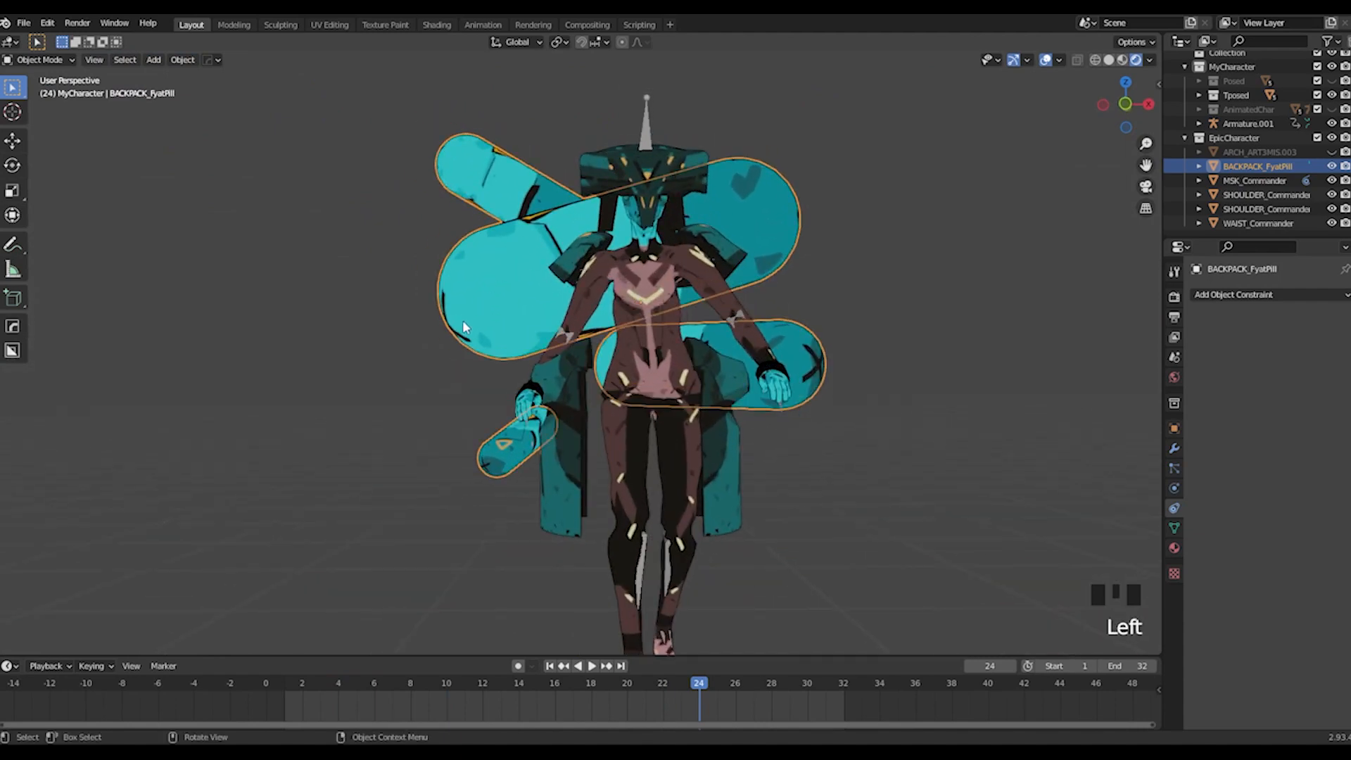
middle_click_drag(463, 325, 1043, 314)
left_click(1233, 294)
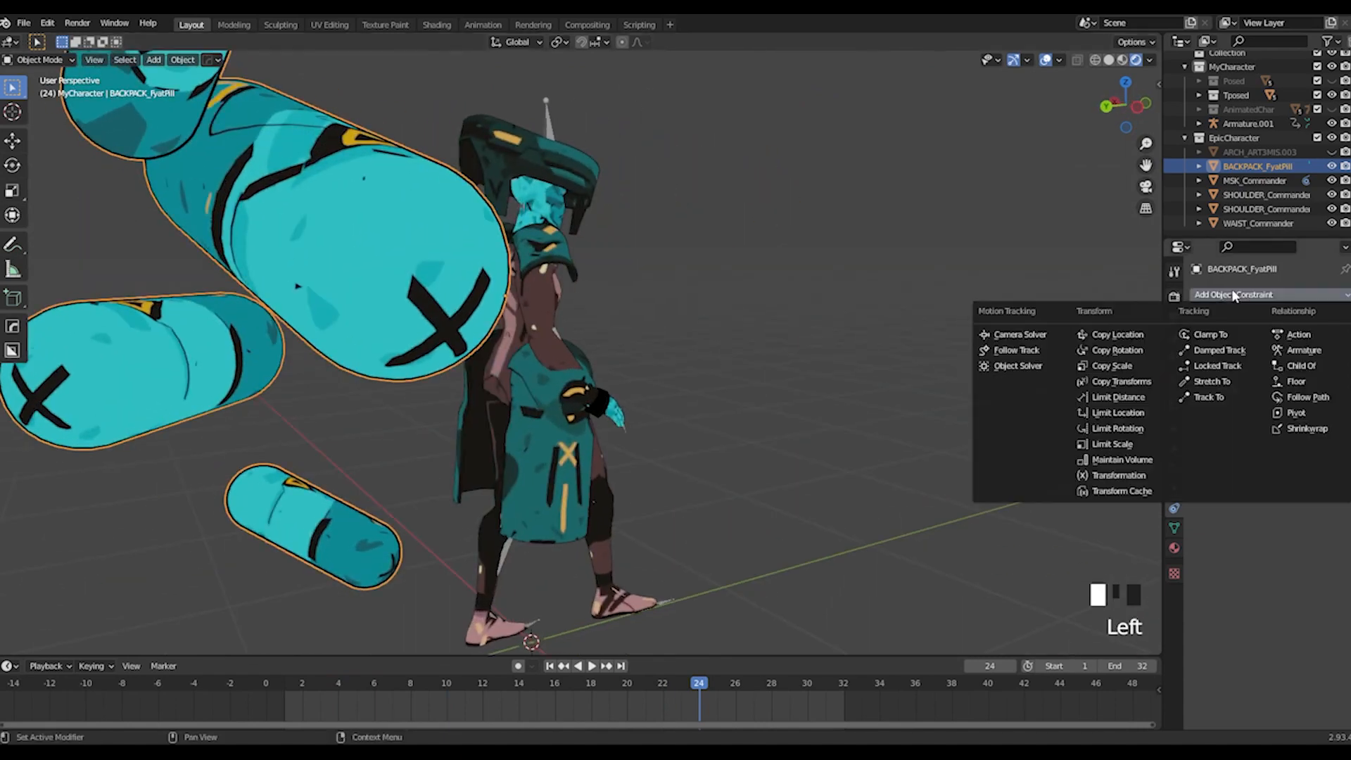
left_click(1149, 336)
left_click(1286, 340)
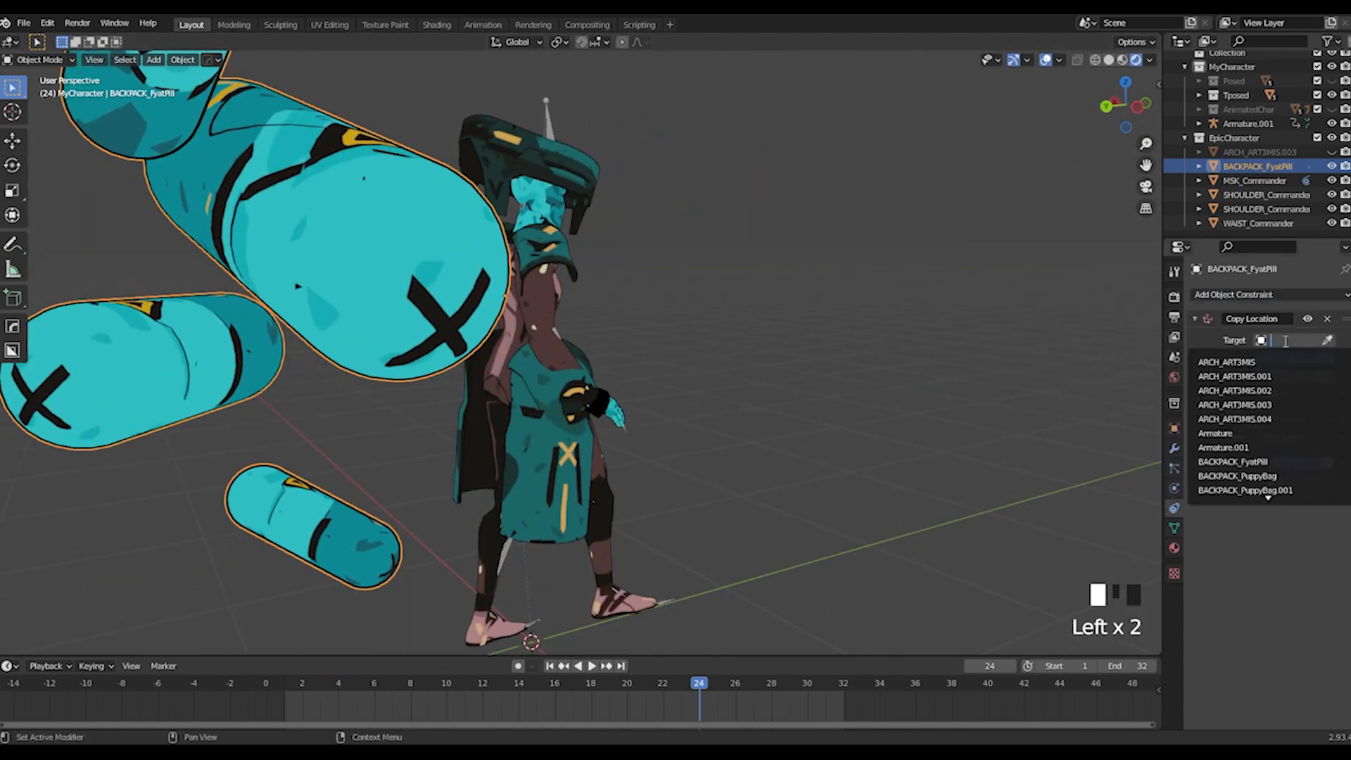
left_click(1262, 447)
left_click(1279, 357)
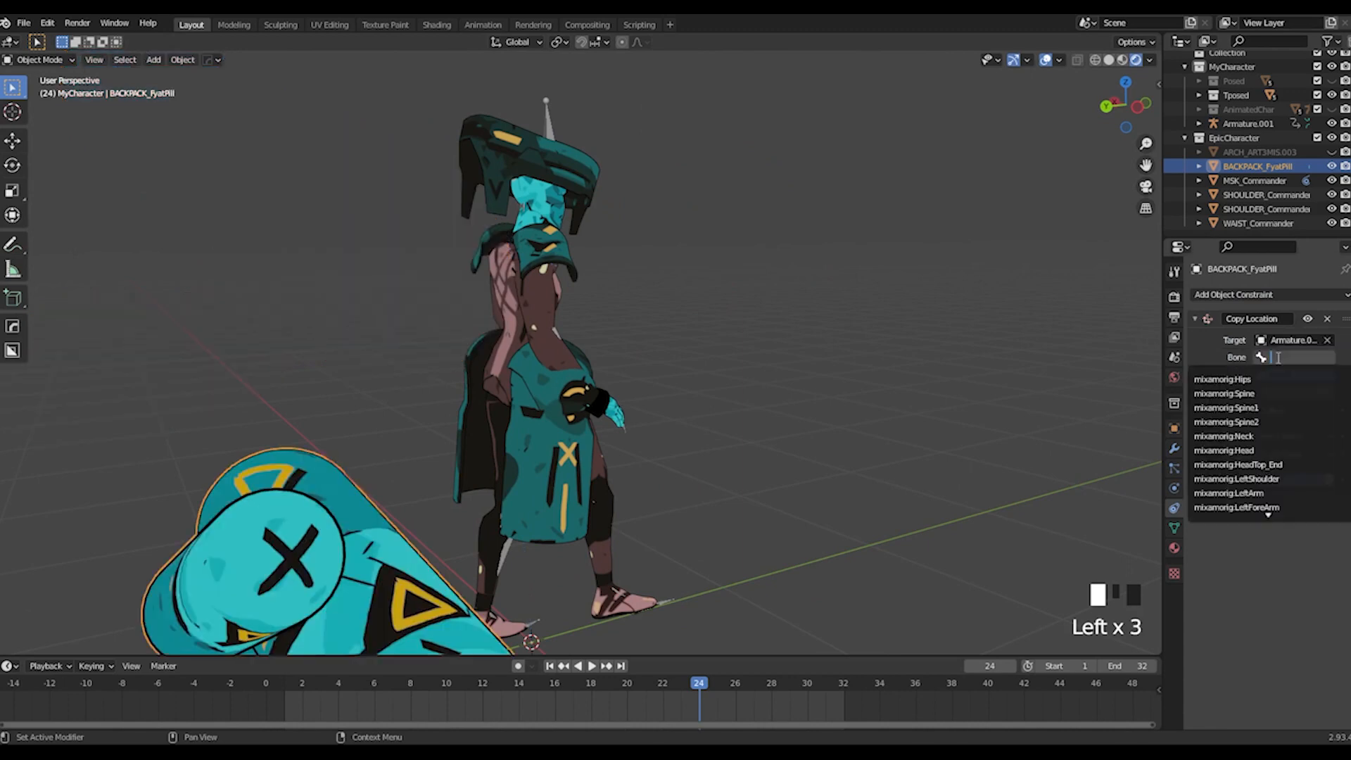
left_click(1260, 421)
Step: Play the walk animation and view it from several sides to check how the backpack follows the spine
middle_click_drag(950, 388, 1213, 408)
key("space")
middle_click_drag(820, 343, 725, 368)
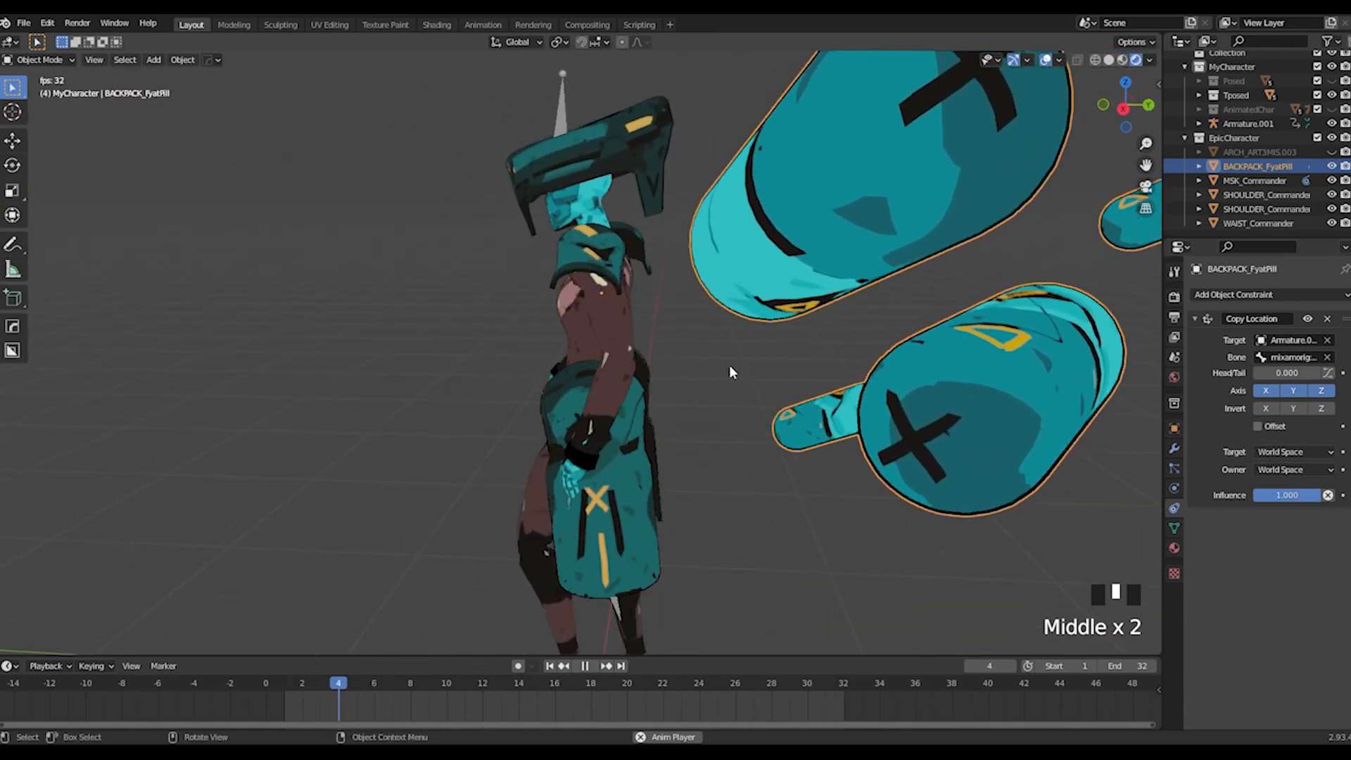
middle_click_drag(730, 372, 884, 362)
scroll(783, 224, "up", 2)
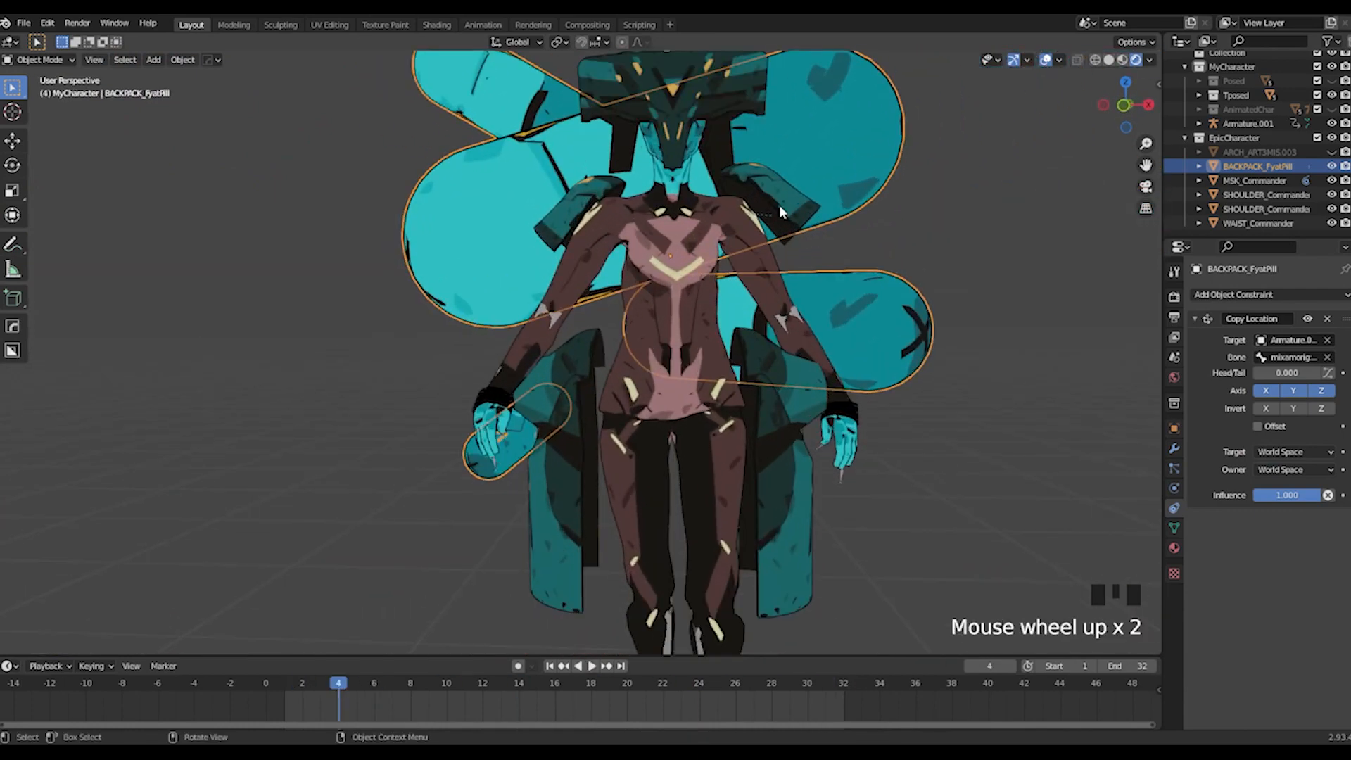
Step: Change the left shoulder pad's Copy Location bone to mixamorig:LeftArm and play the walk animation to check it
left_click(781, 205)
left_click(1297, 358)
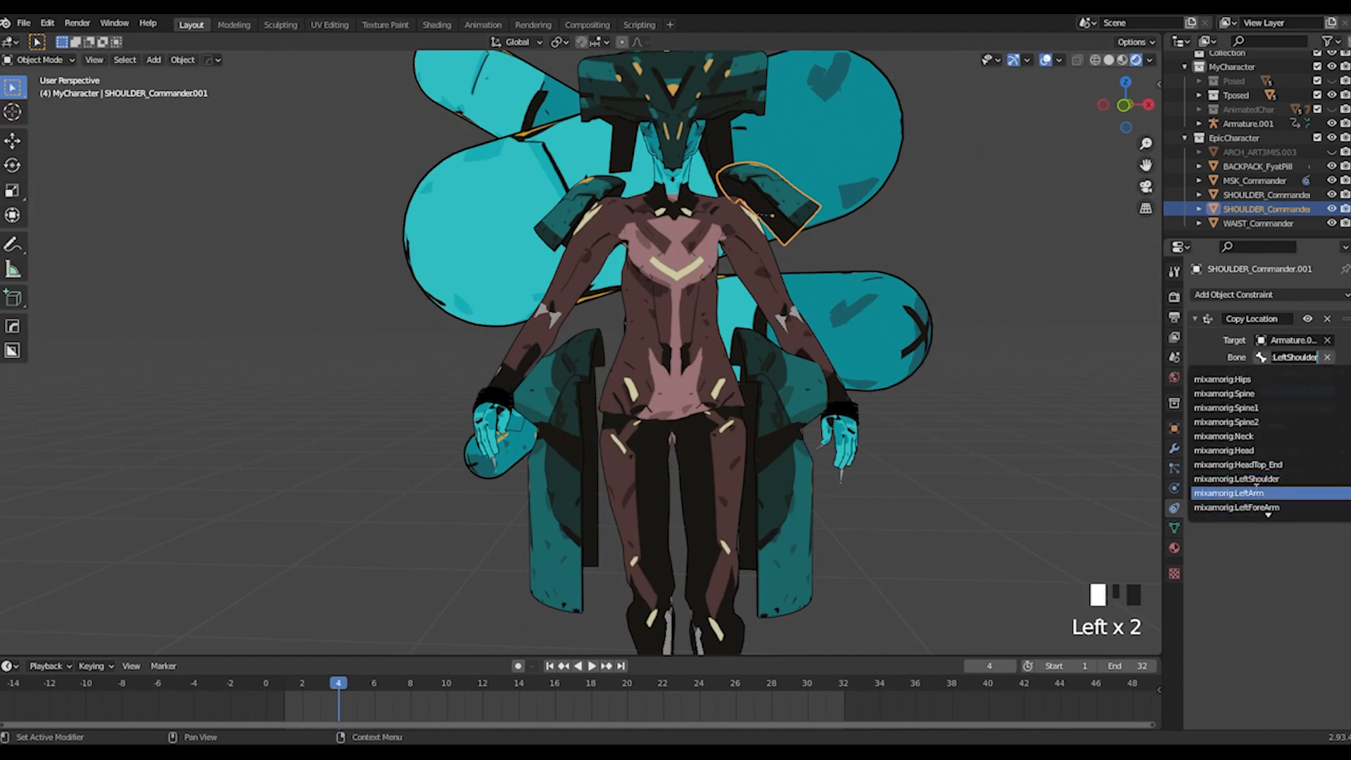
left_click(1258, 487)
middle_click_drag(936, 373, 743, 336)
key("space")
key("space")
key("space")
Step: Undo the last change, and move and rotate the left shoulder pad until it fits closely over the shoulder
key("ctrl+z")
key("g")
left_click(877, 327)
key("g")
key("r")
left_click(732, 252)
key("g")
left_click(711, 274)
Step: Play the walk animation from the front to check the refitted left shoulder pad
middle_click_drag(662, 307, 865, 303)
scroll(868, 304, "down", 3)
key("space")
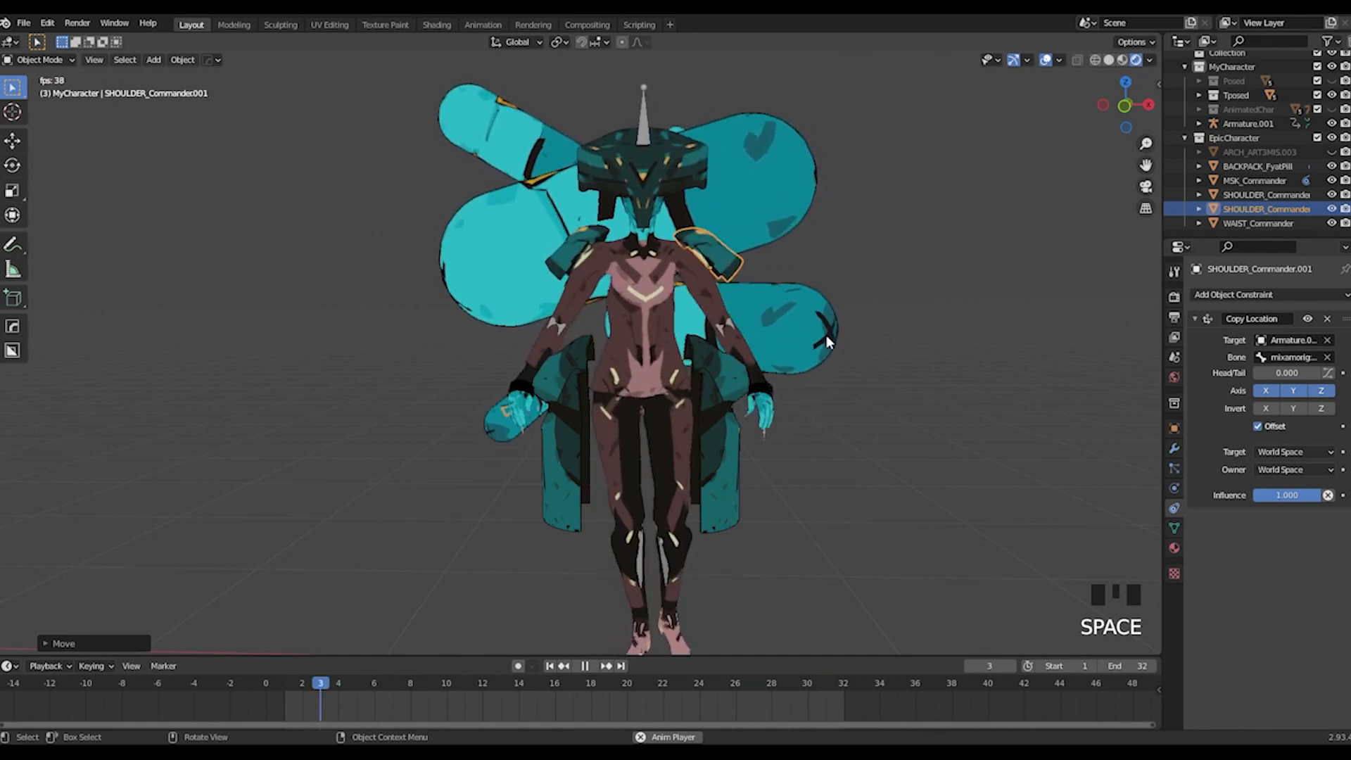
key("space")
left_click(1229, 294)
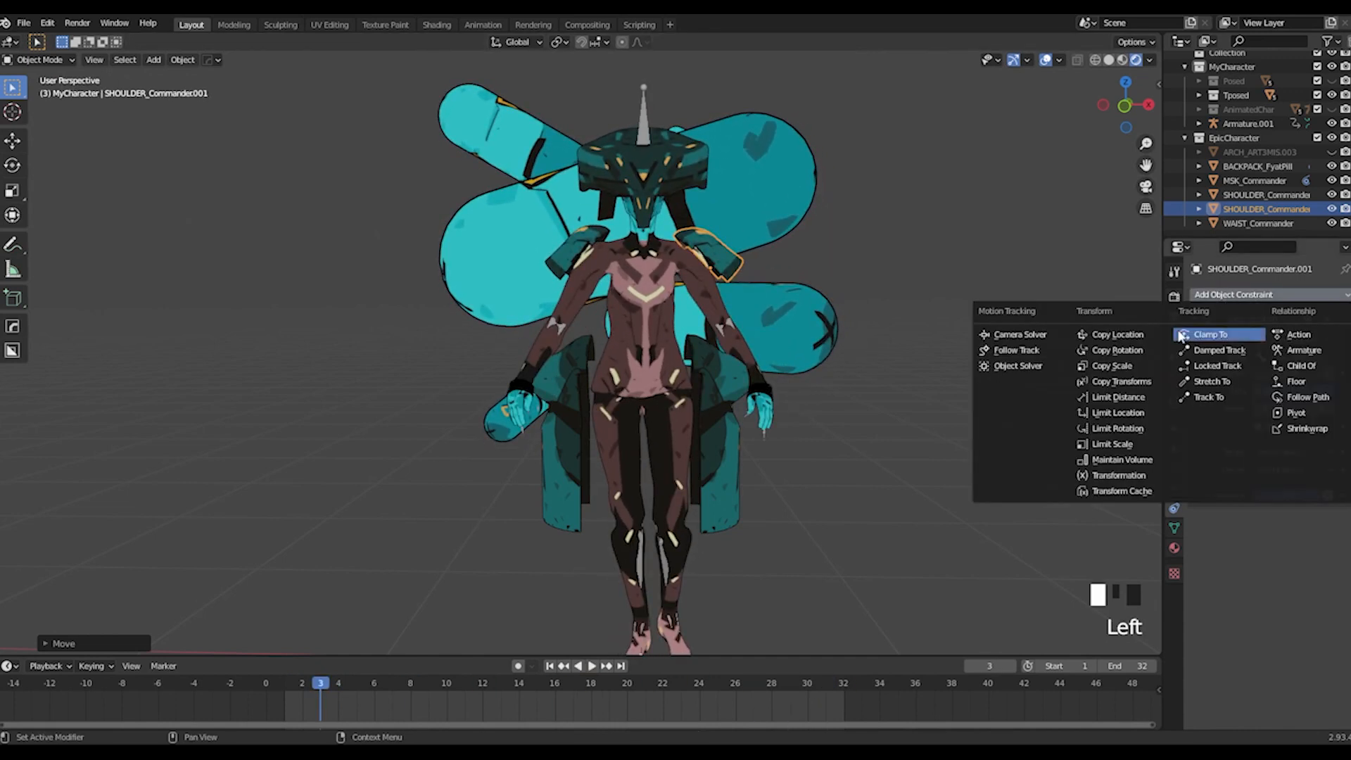
left_click(1133, 352)
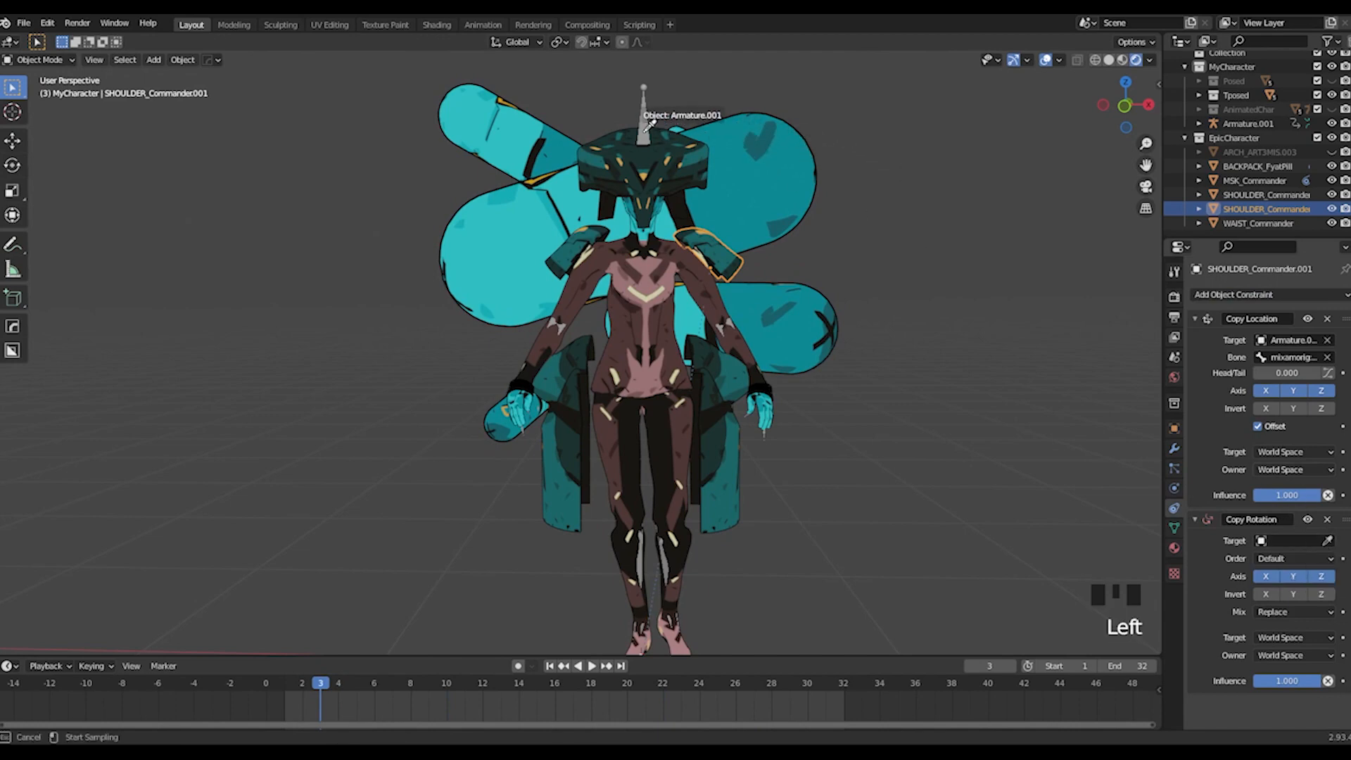
left_click(1328, 520)
Step: Add a Copy Location constraint to the waist armour with Armature.001 as its target
middle_click_drag(866, 338, 665, 377)
left_click(594, 372)
middle_click_drag(774, 380, 821, 374)
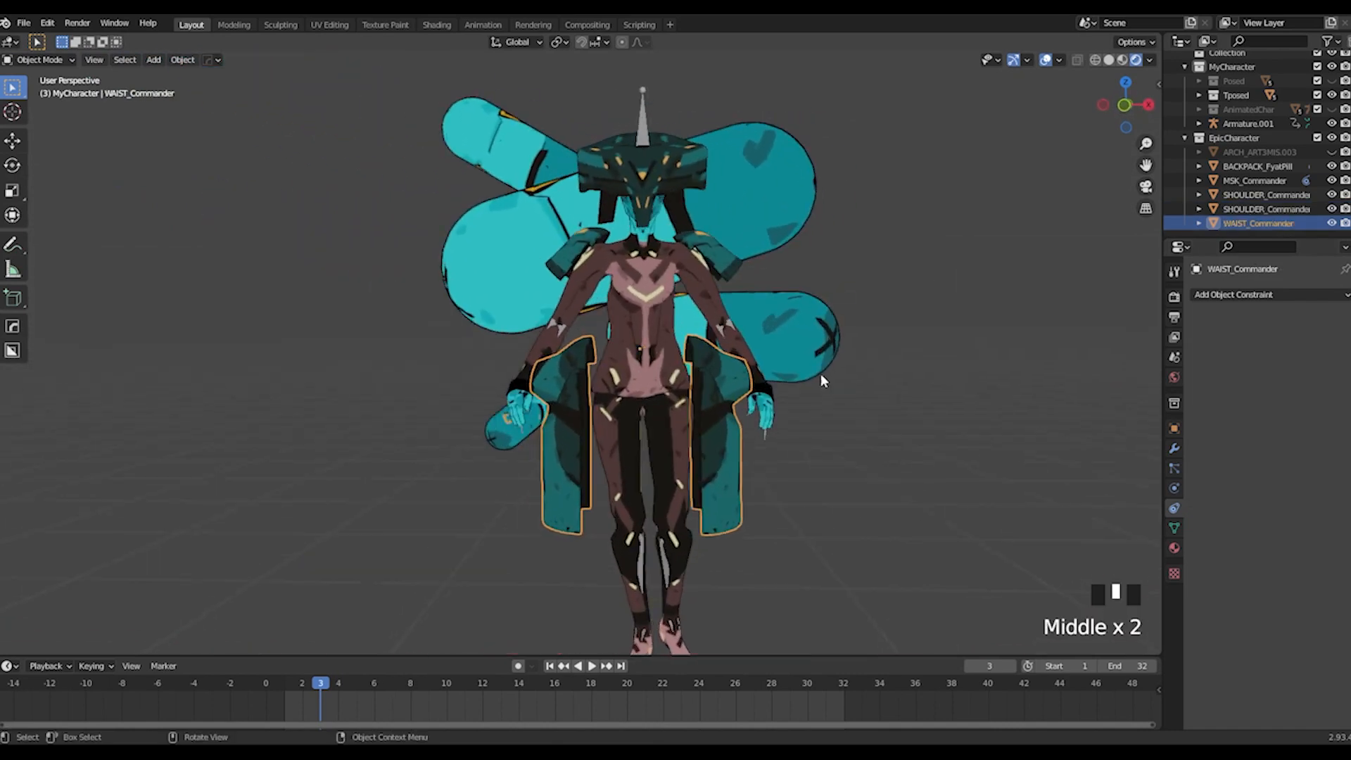
left_click(1220, 296)
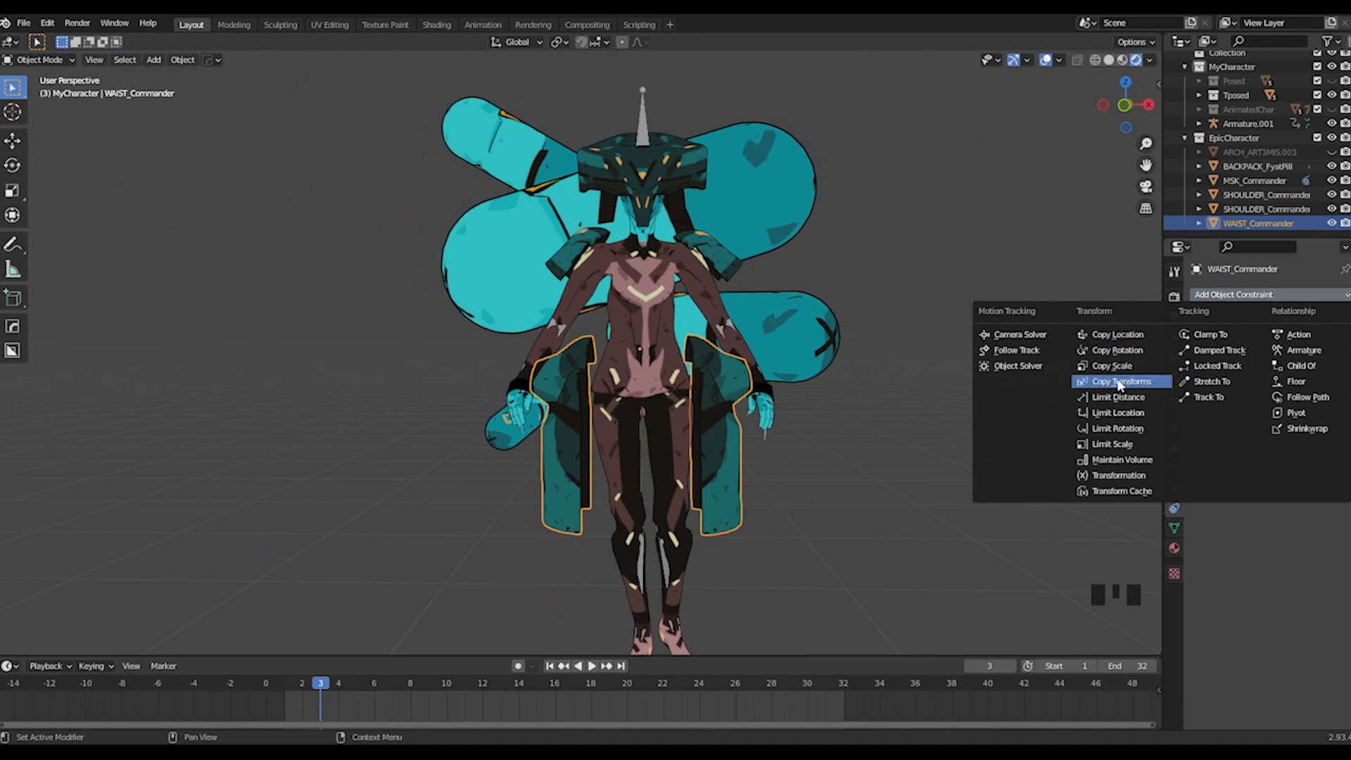
left_click(1121, 336)
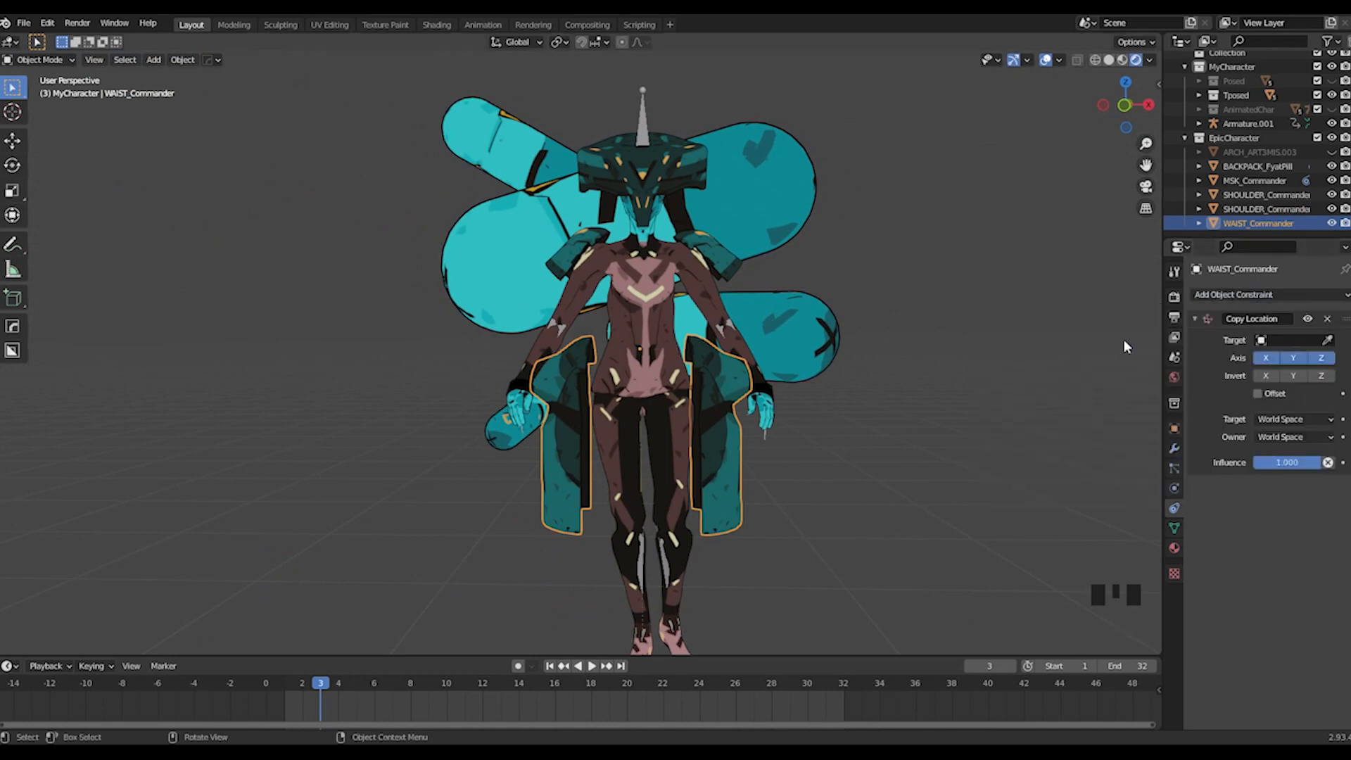
left_click(1322, 340)
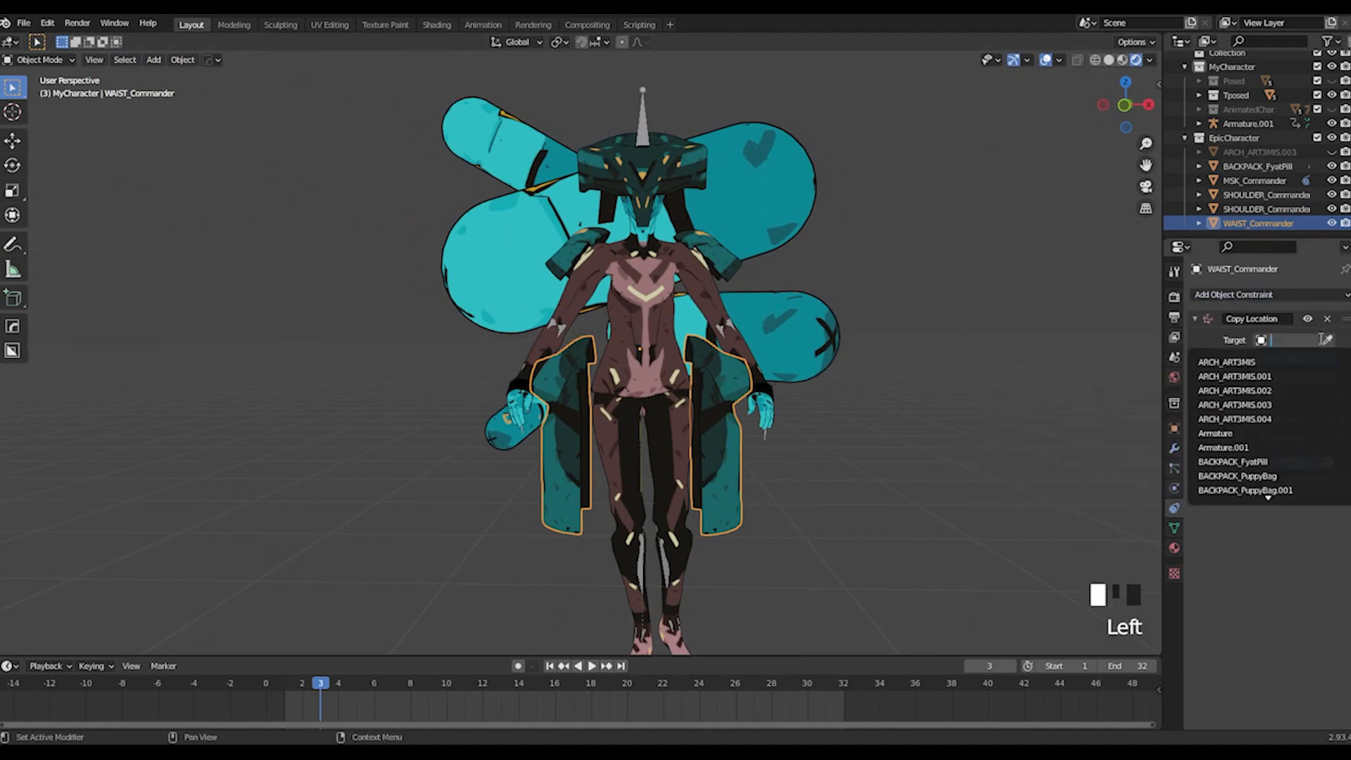
left_click(1252, 446)
Step: Set the waist armour's Copy Location bone to mixamorig:Hips and enable Offset
left_click(1289, 358)
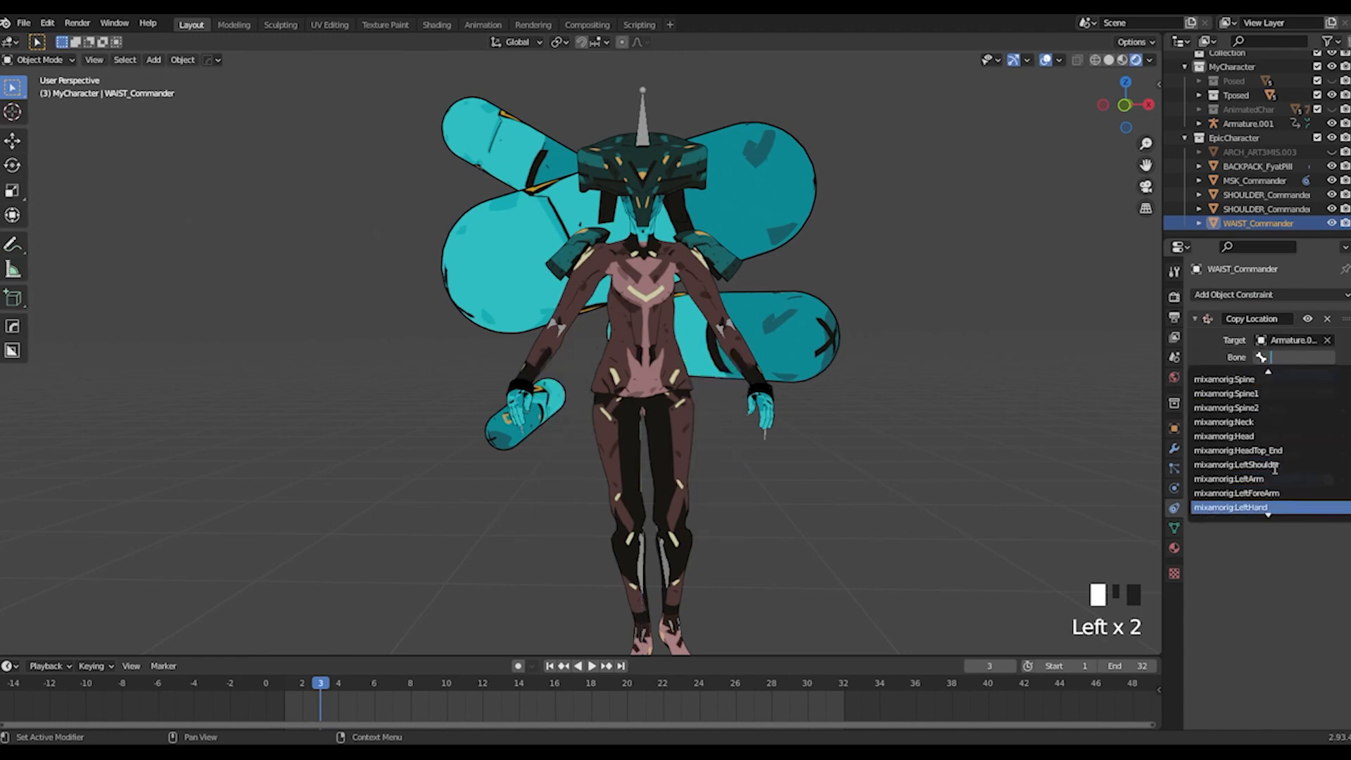
type("wa")
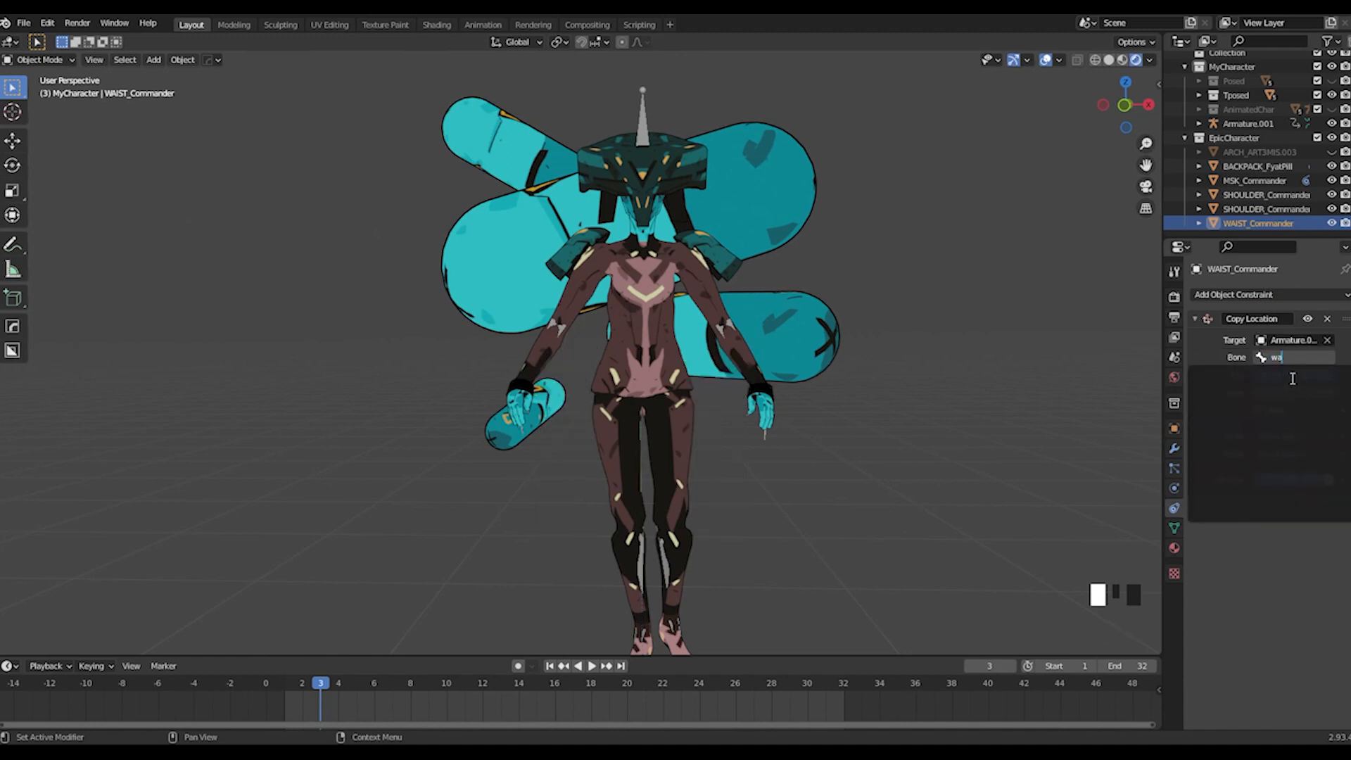
key("BackSpace")
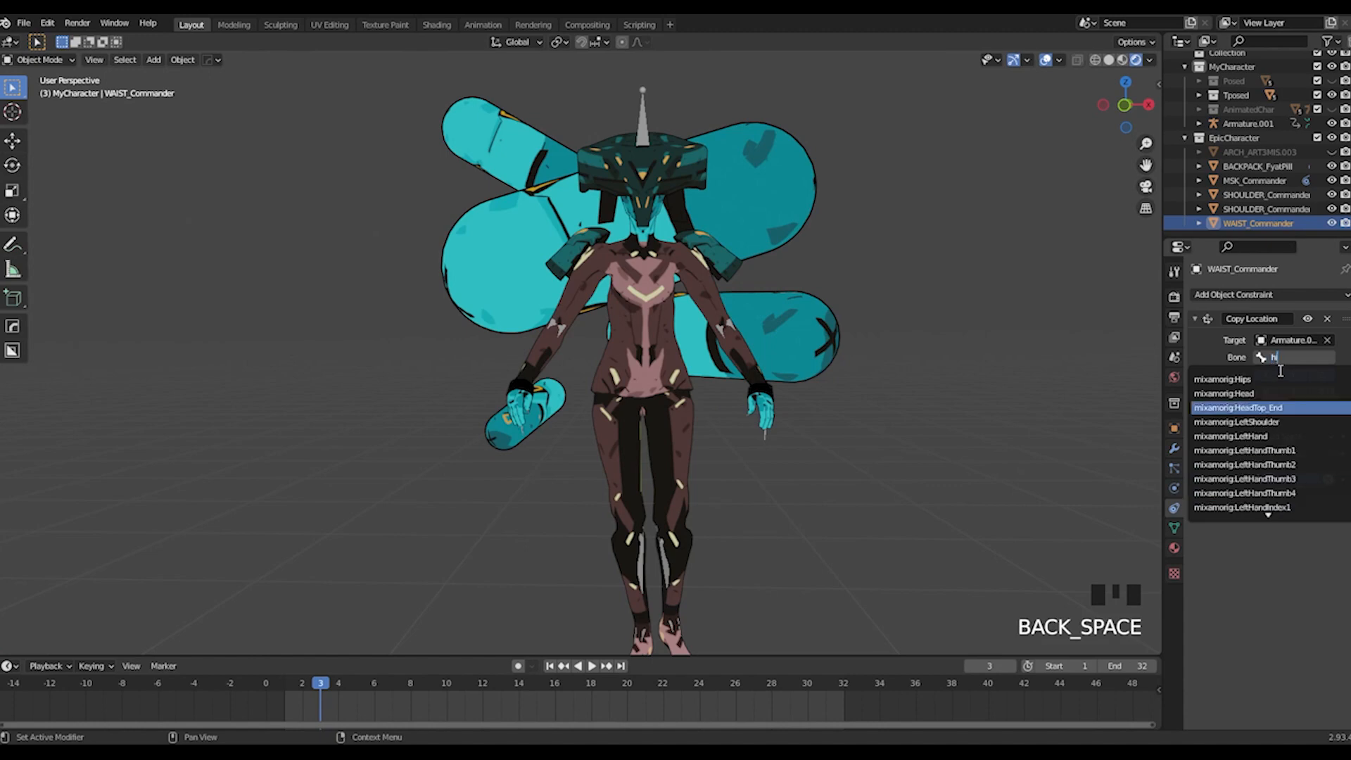
type("h")
left_click(1273, 391)
middle_click_drag(795, 399, 855, 449)
key("g")
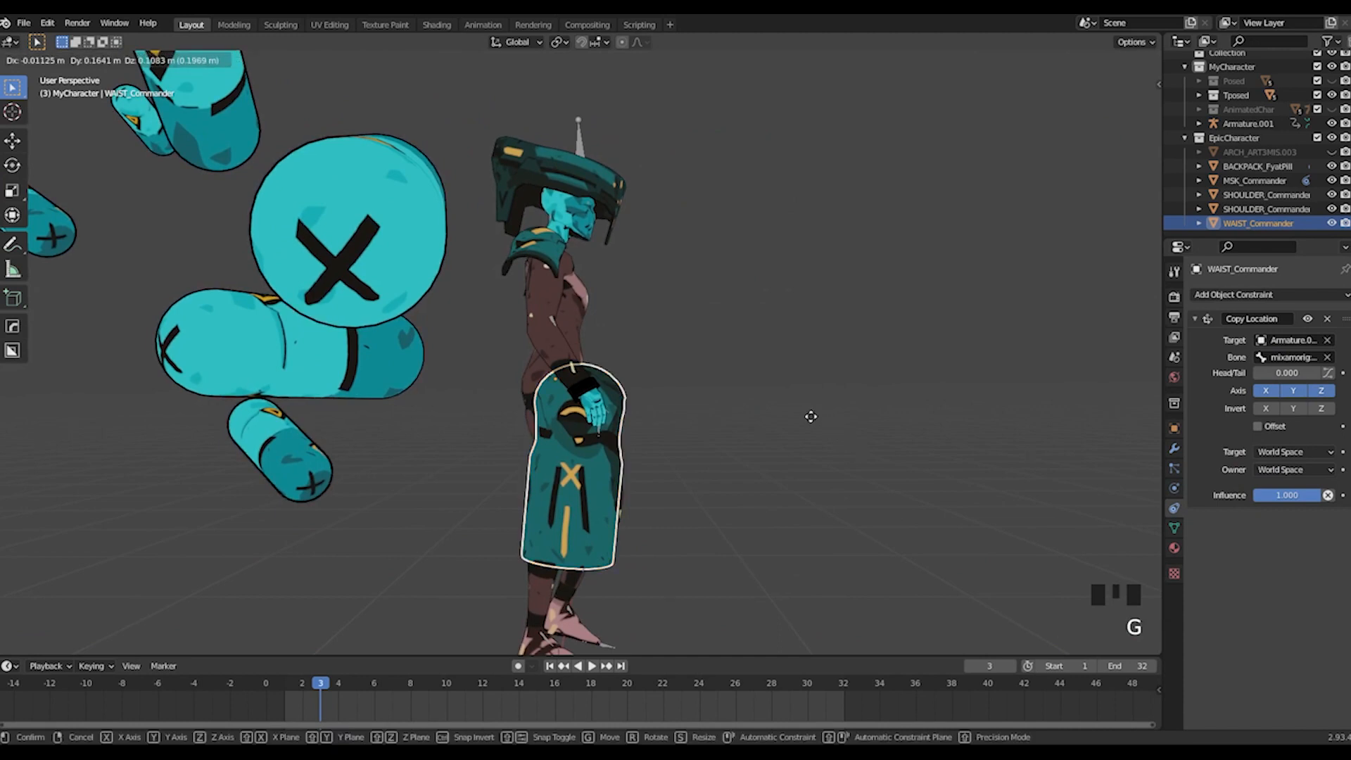
left_click(1258, 425)
Step: Move the waist armour down around the character's hips and rotate it slightly to fit, checking front and side
scroll(754, 340, "down", 1)
key("g")
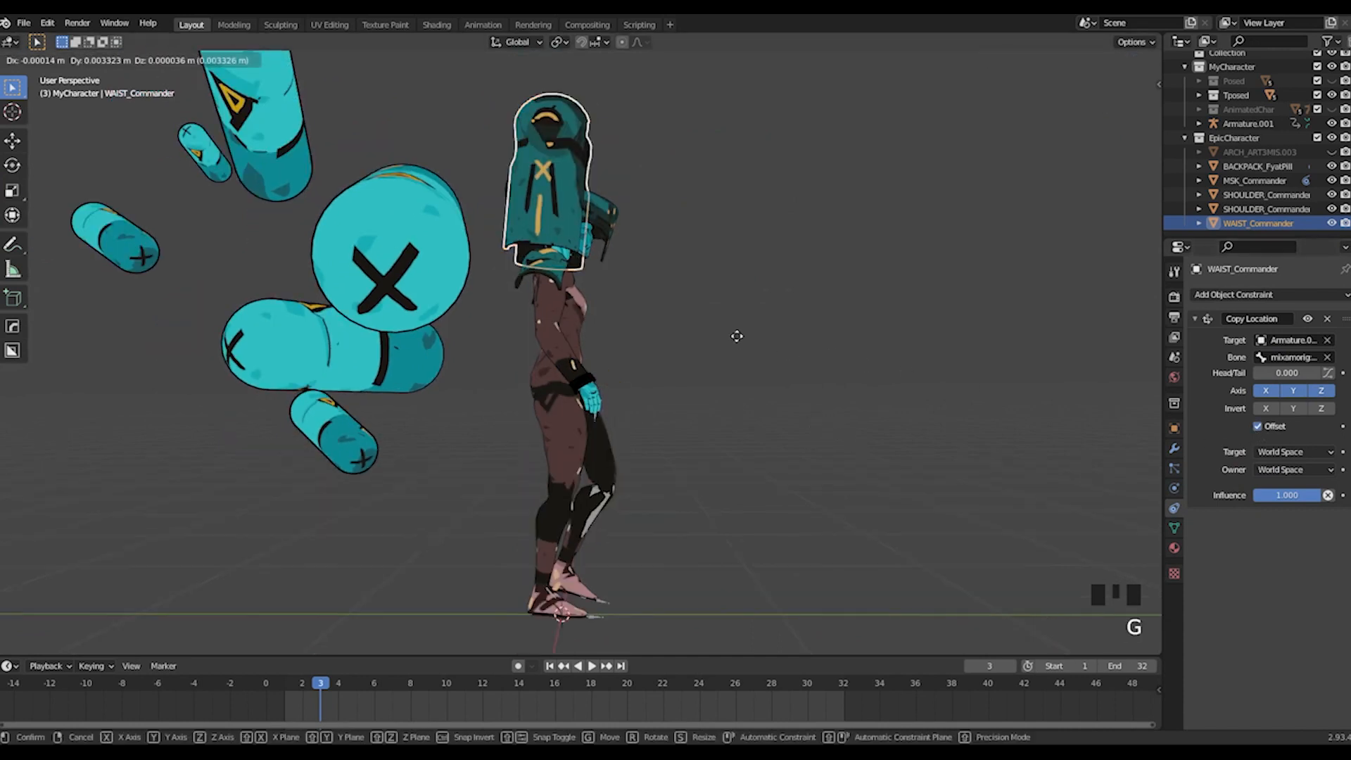
left_click(727, 567)
middle_click_drag(727, 567, 577, 493)
middle_click_drag(854, 452, 814, 449)
key("g")
left_click(809, 456)
key("g")
left_click(785, 451)
key("g")
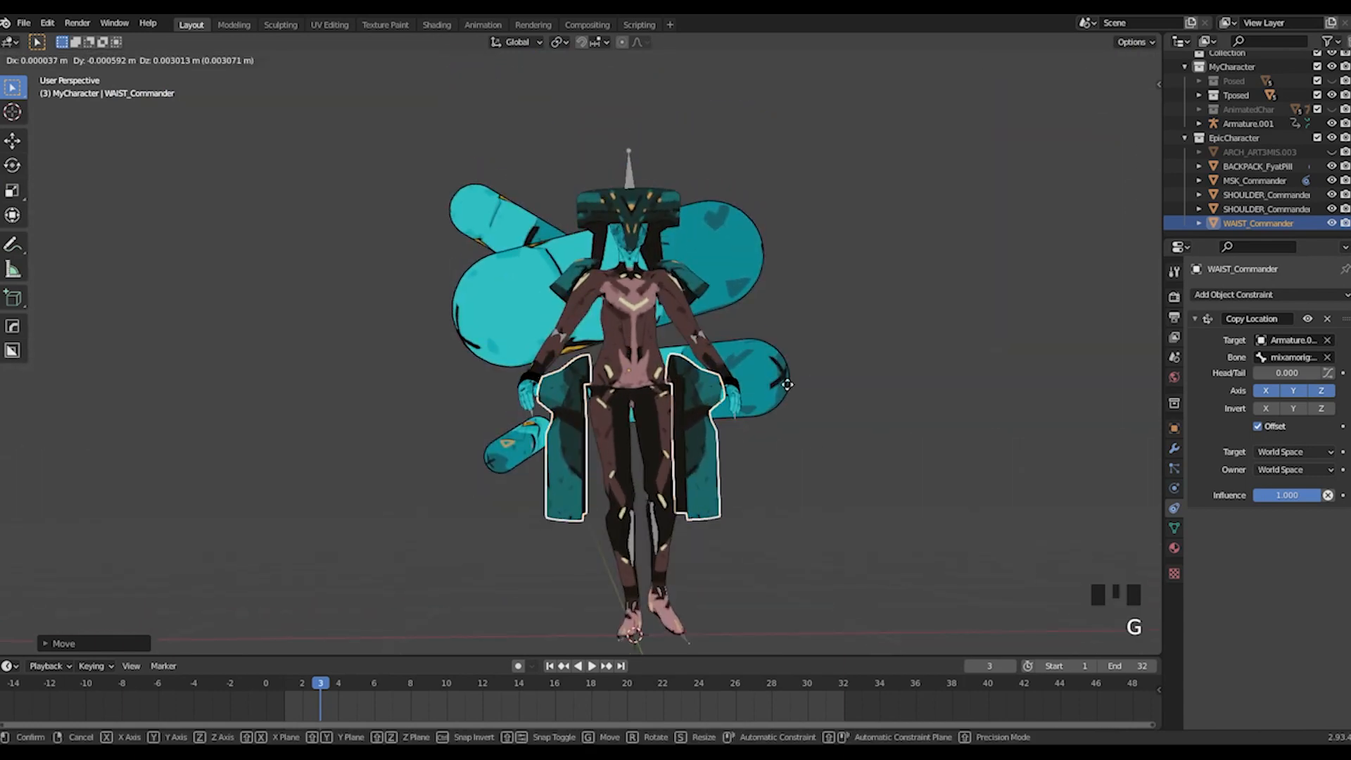
left_click(787, 377)
middle_click_drag(787, 377, 901, 423)
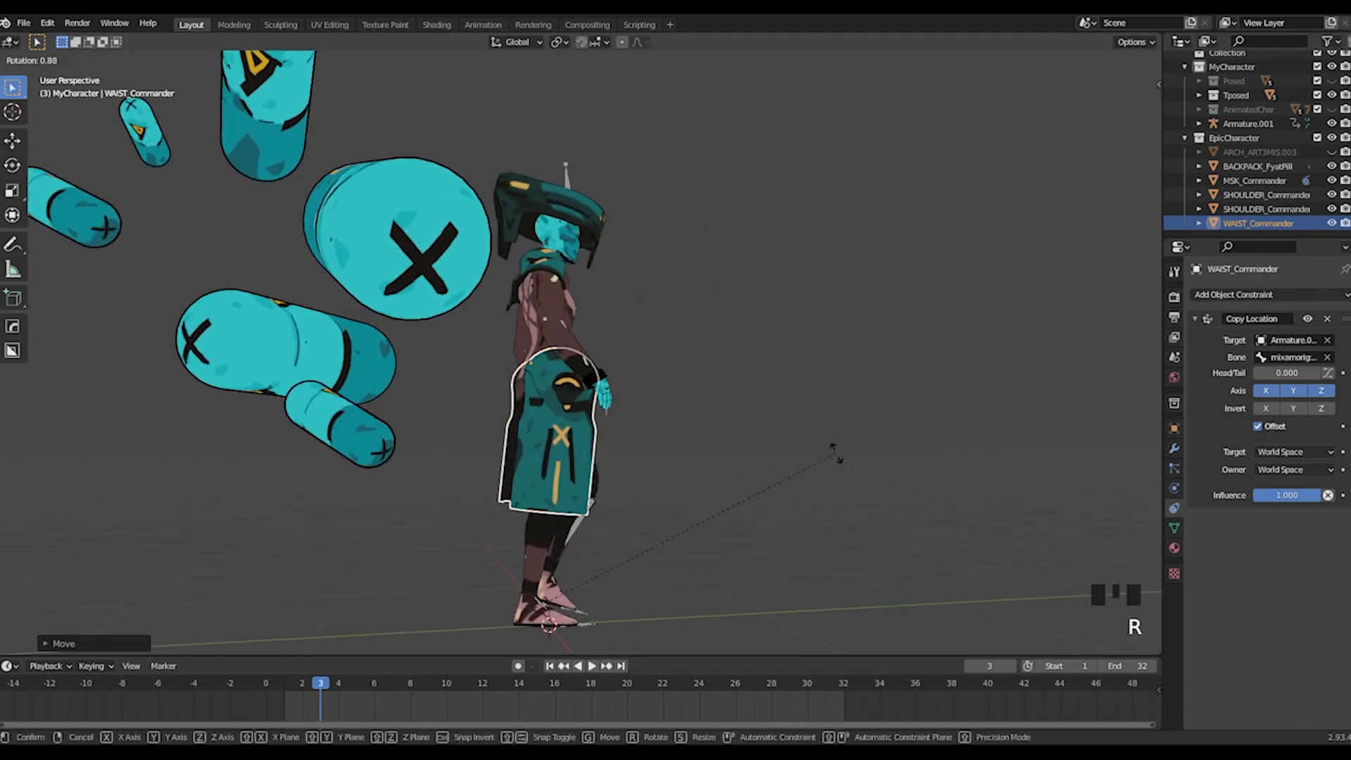
middle_click_drag(829, 459, 664, 466)
Step: Play the walk animation to check how the waist armour follows the hips
key("space")
middle_click_drag(788, 435, 764, 470)
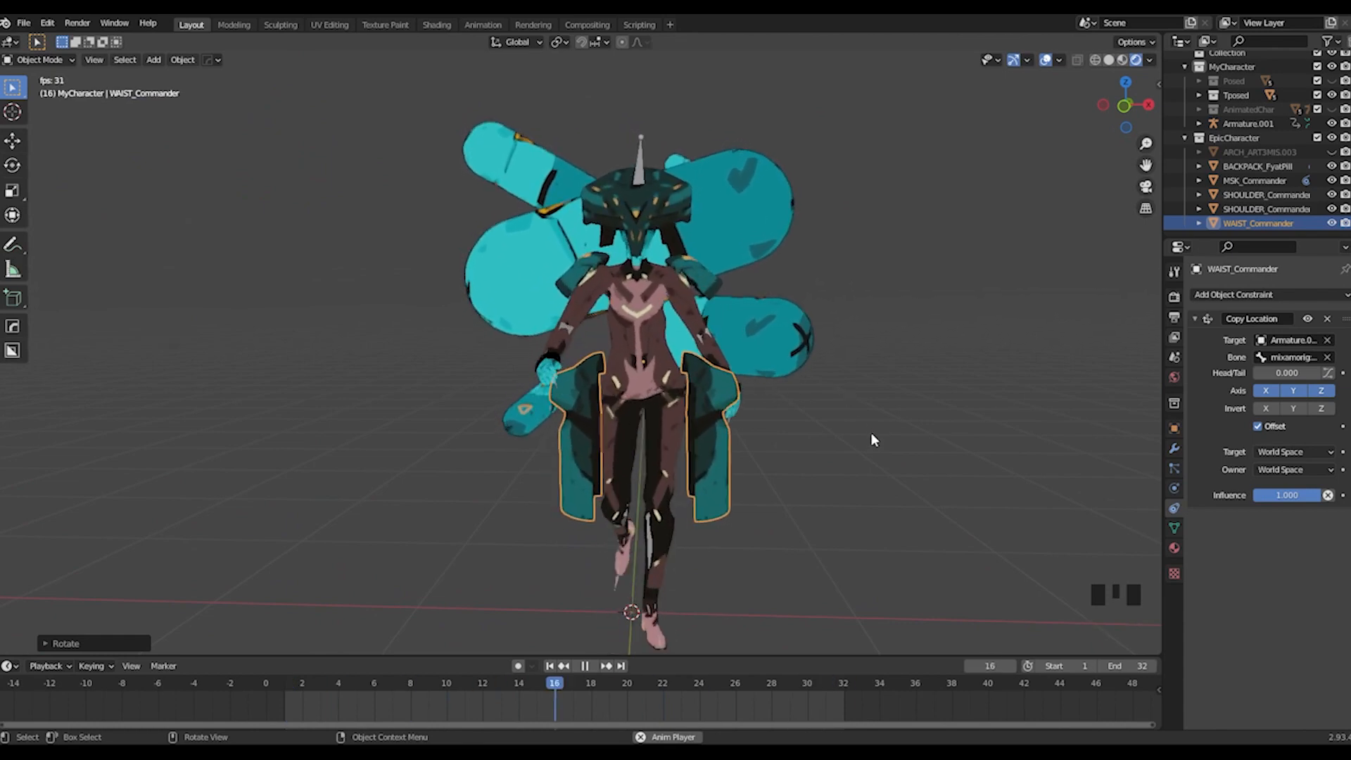
left_click(808, 443)
middle_click_drag(809, 443, 769, 272)
Step: Hide the armature and examine the playing walk animation from the side and front, near and far
left_click(643, 172)
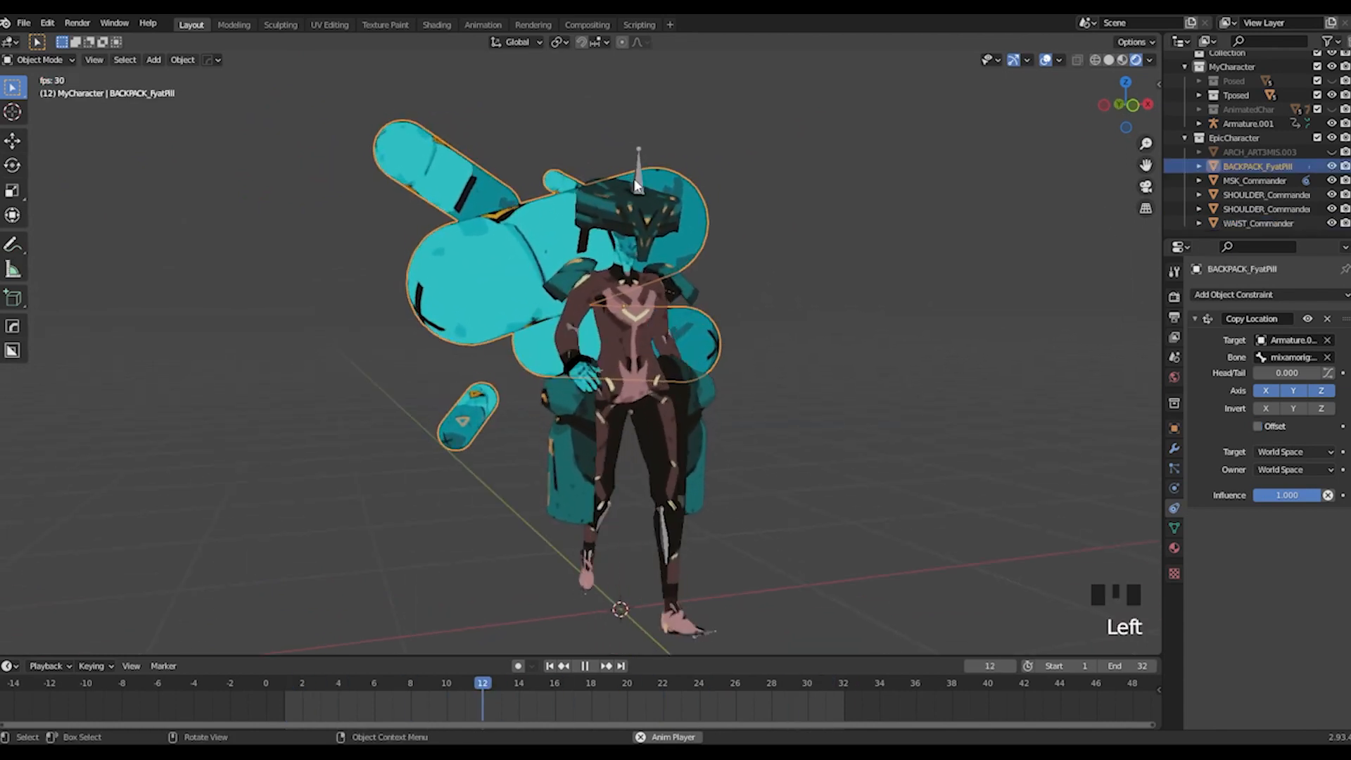
left_click(644, 176)
middle_click_drag(661, 200, 895, 413)
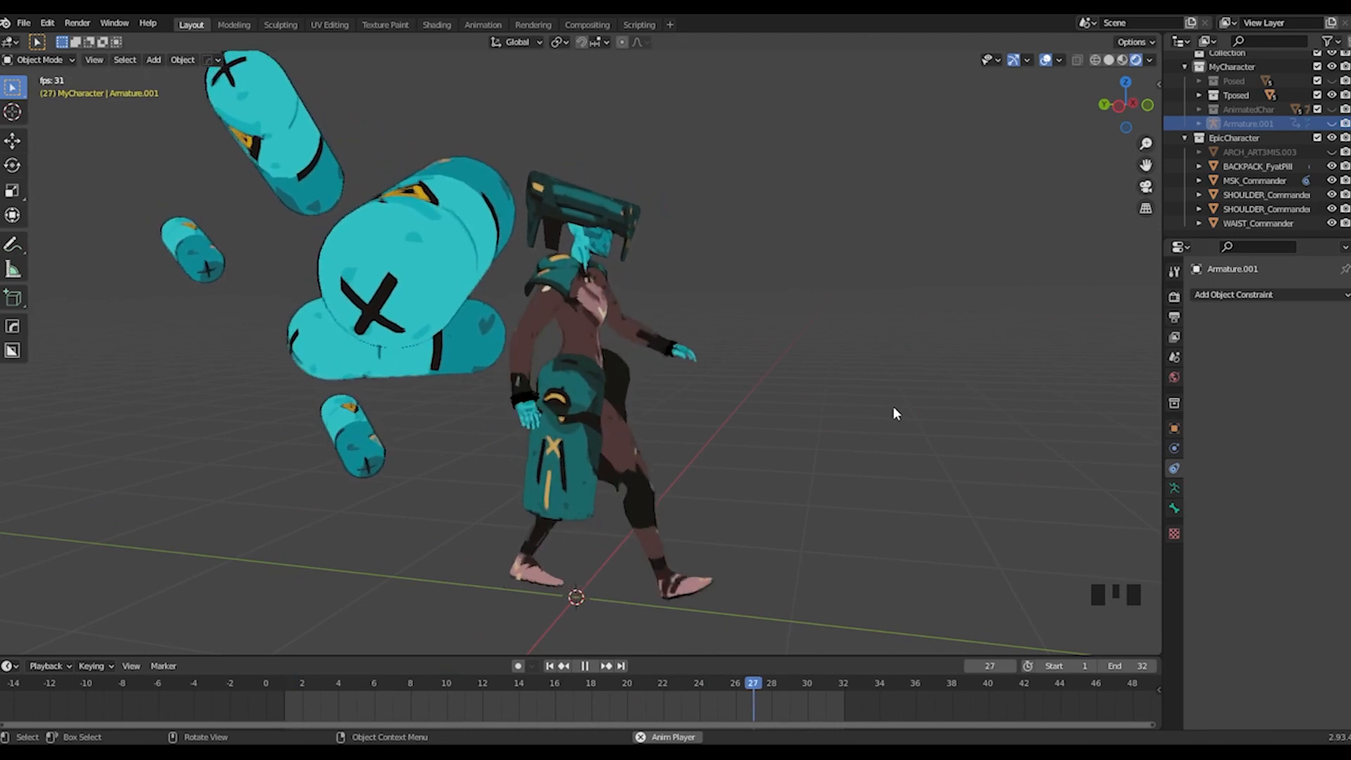
middle_click_drag(778, 403, 666, 383)
scroll(743, 407, "up", 3)
scroll(743, 407, "down", 3)
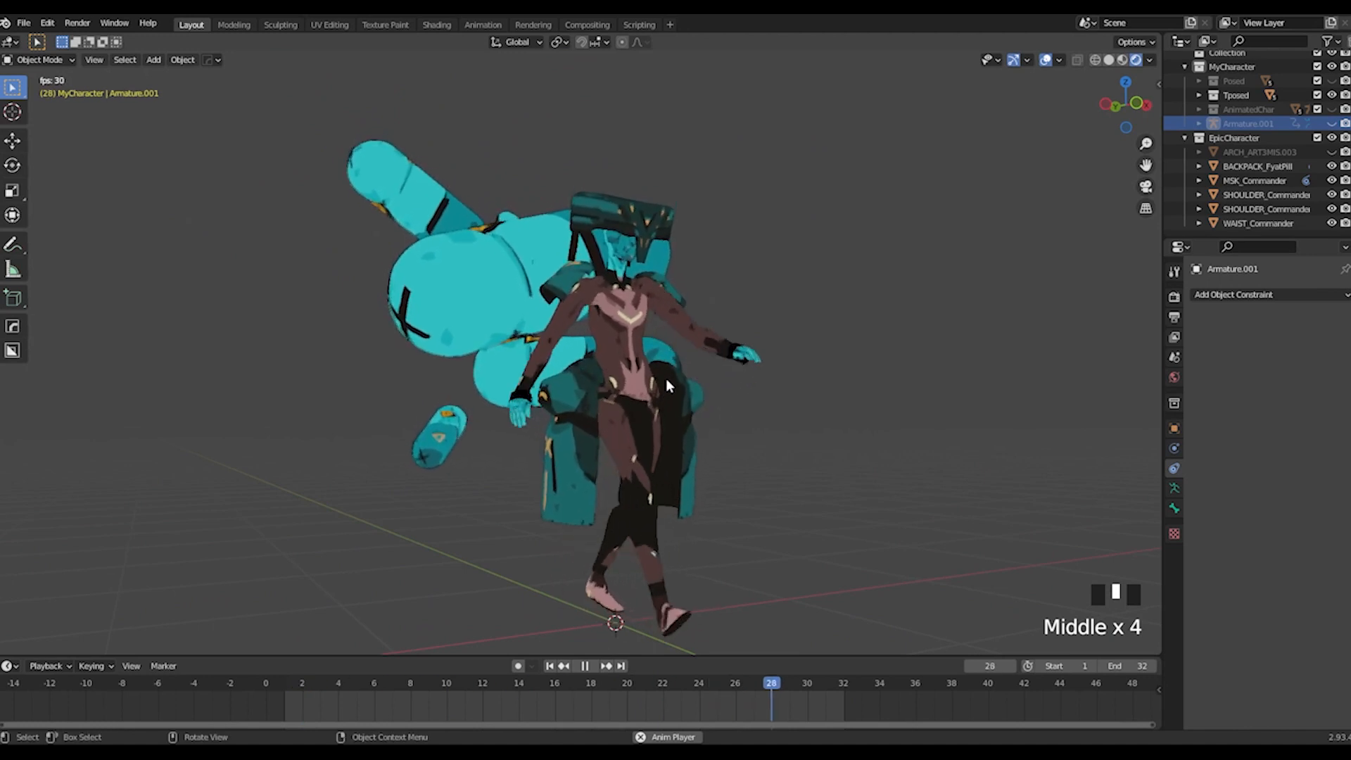
key("space")
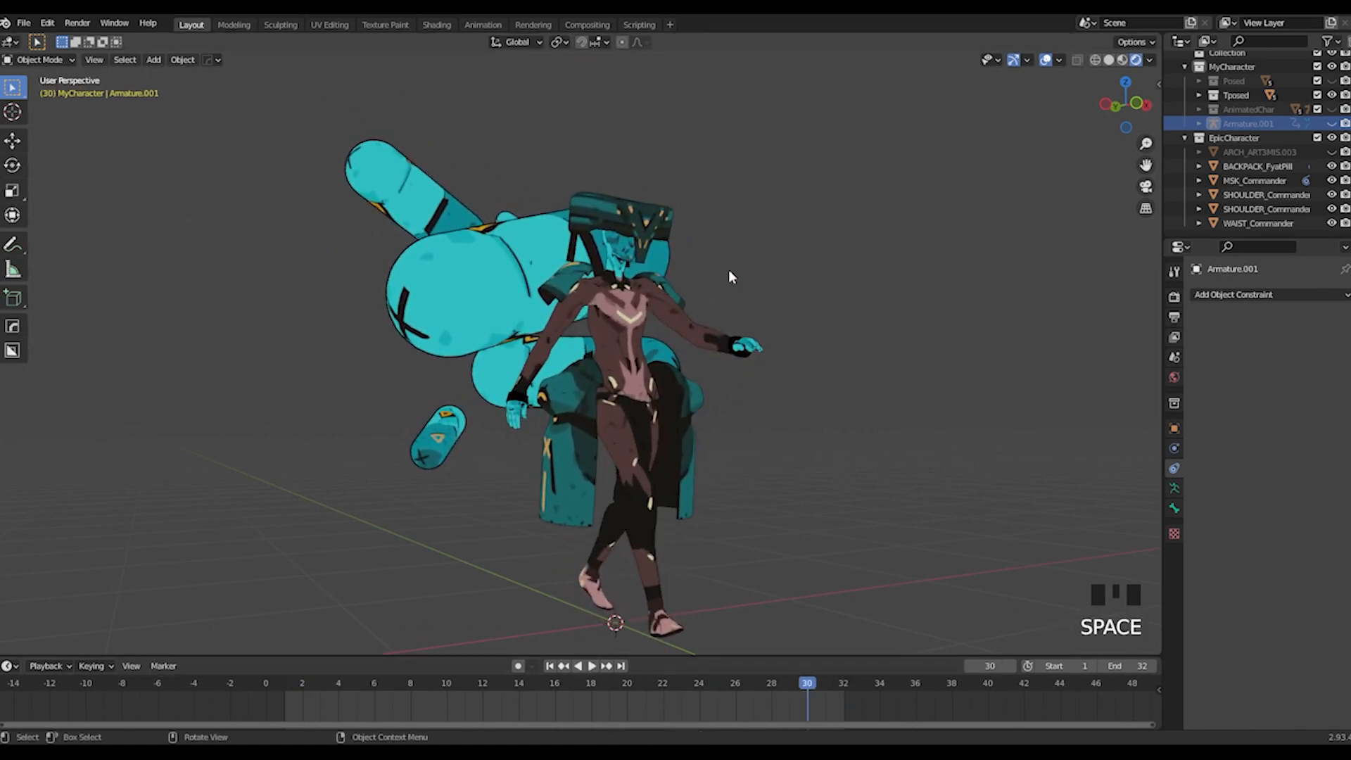
Step: Unhide Armature.001 and move it into the EpicCharacter collection
left_click(1332, 123)
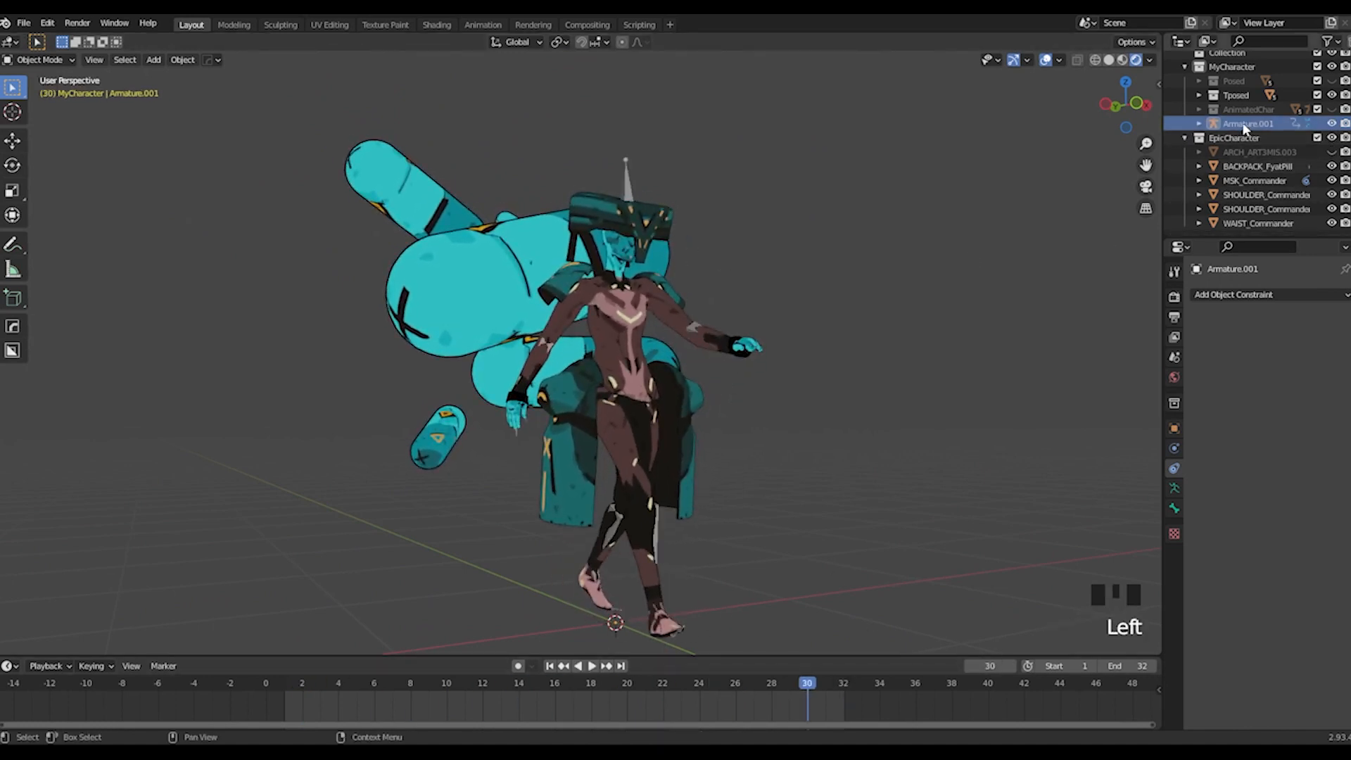
scroll(1229, 174, "down", 4)
left_click_drag(1244, 127, 1242, 135)
scroll(1249, 147, "down", 2)
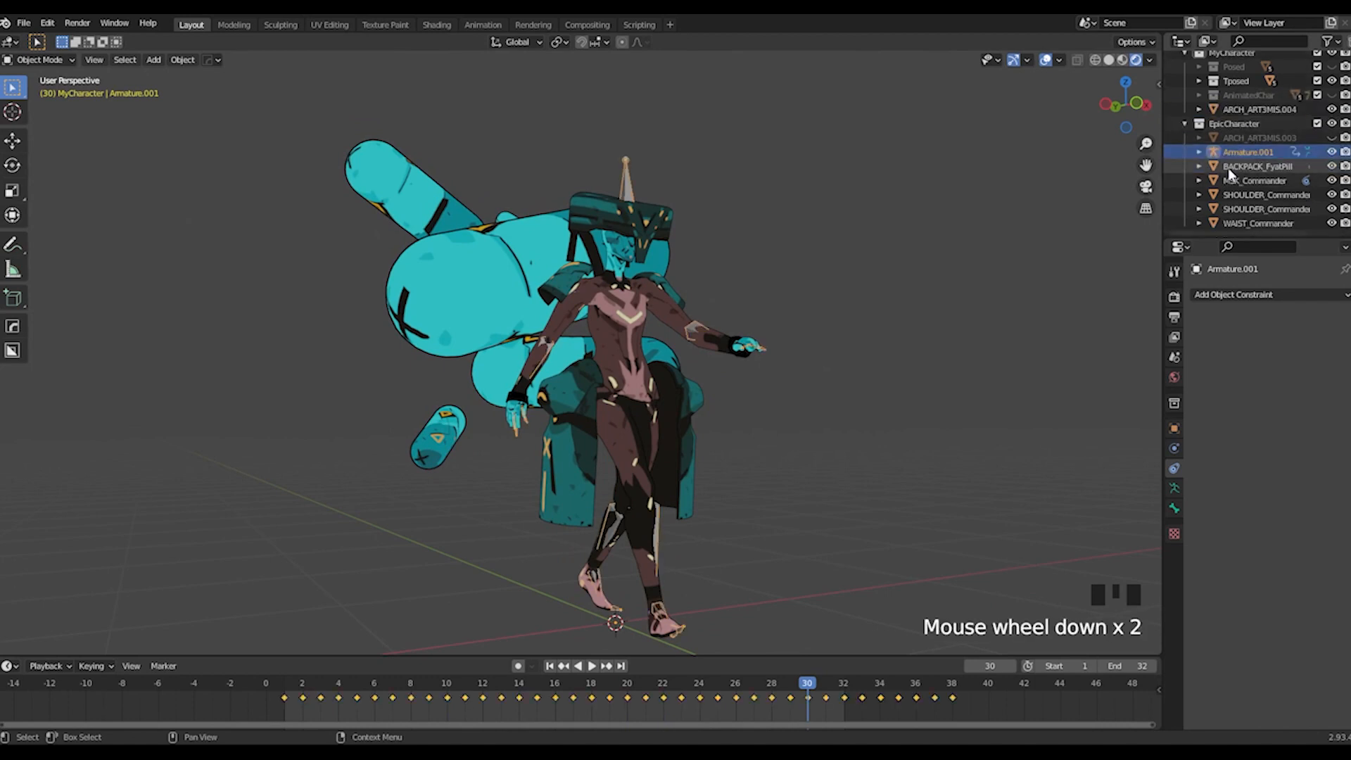
Step: Set the animation's end frame to 38 to match the armature's last keyframe
middle_click_drag(701, 289, 804, 492)
left_click(1125, 665)
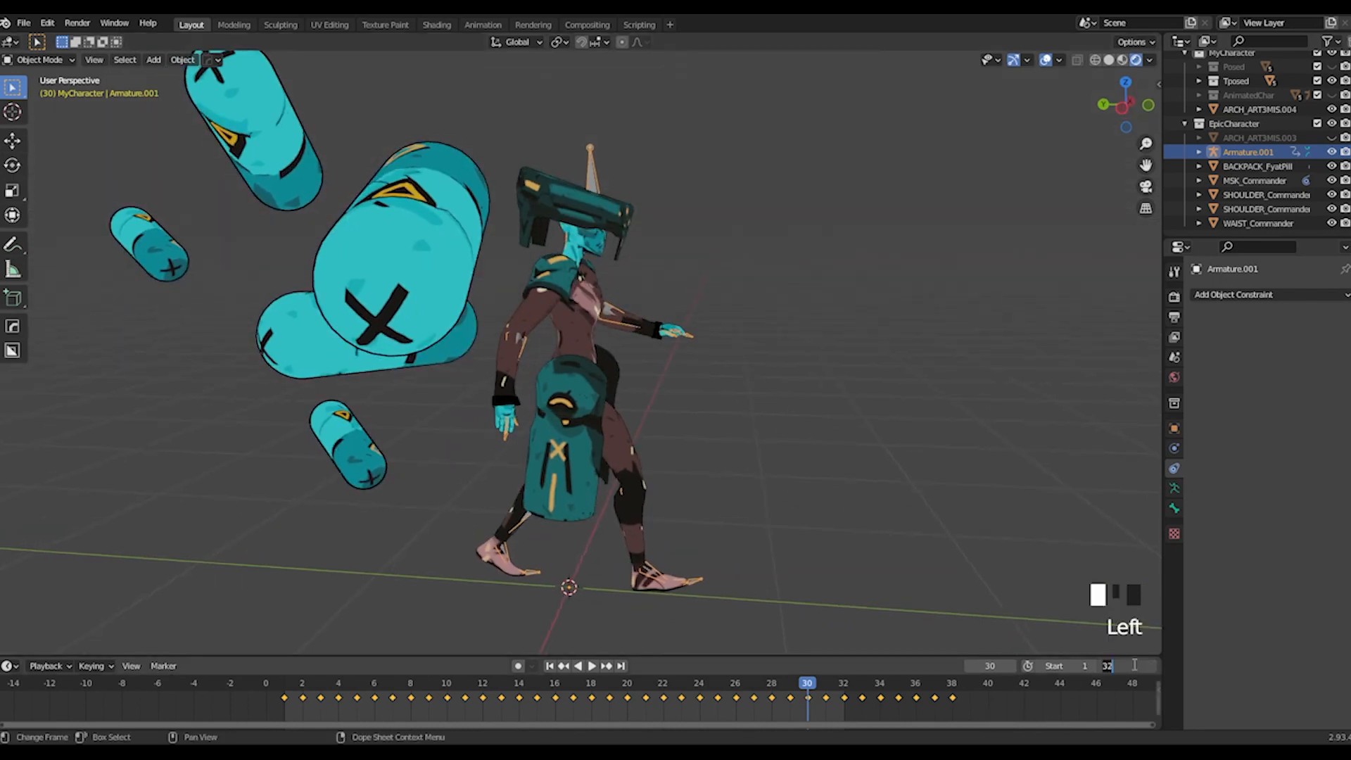
left_click(953, 680)
left_click(1126, 666)
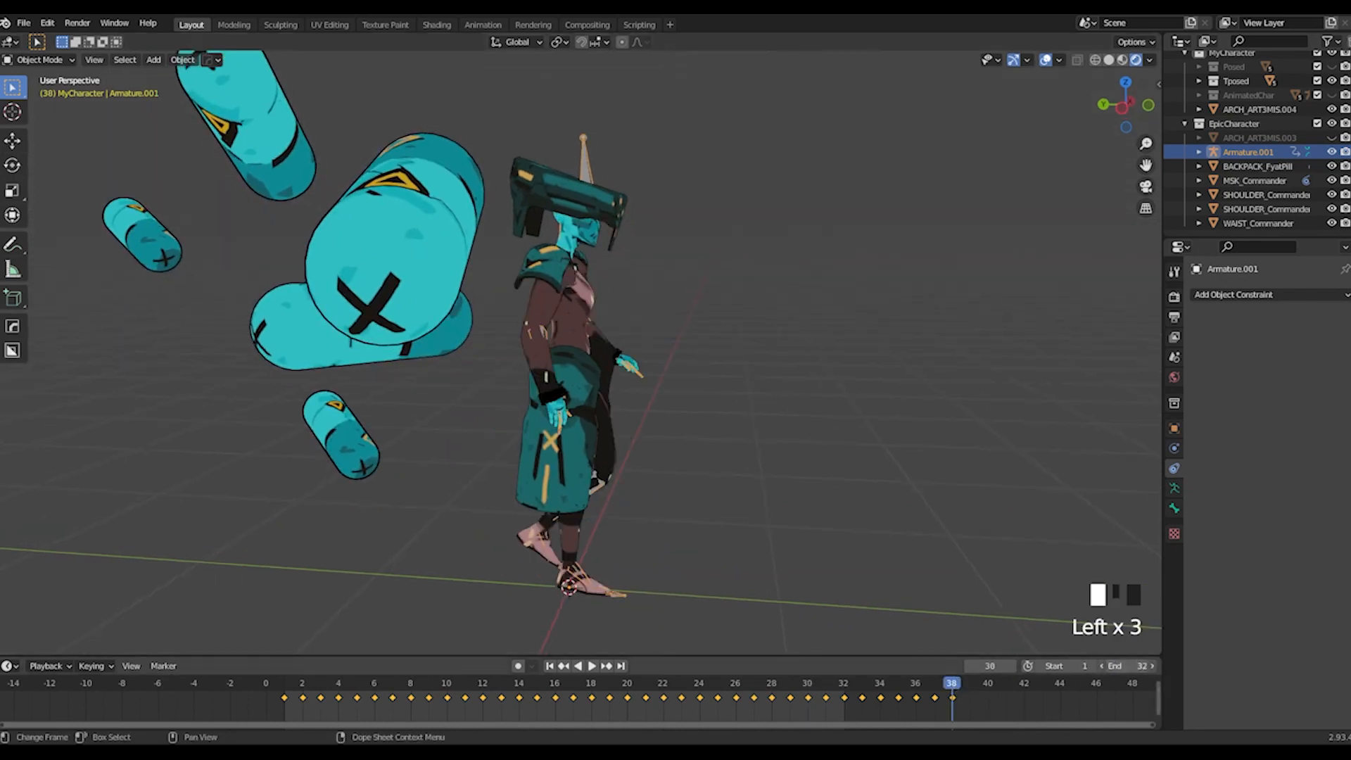
type("38")
key("Return")
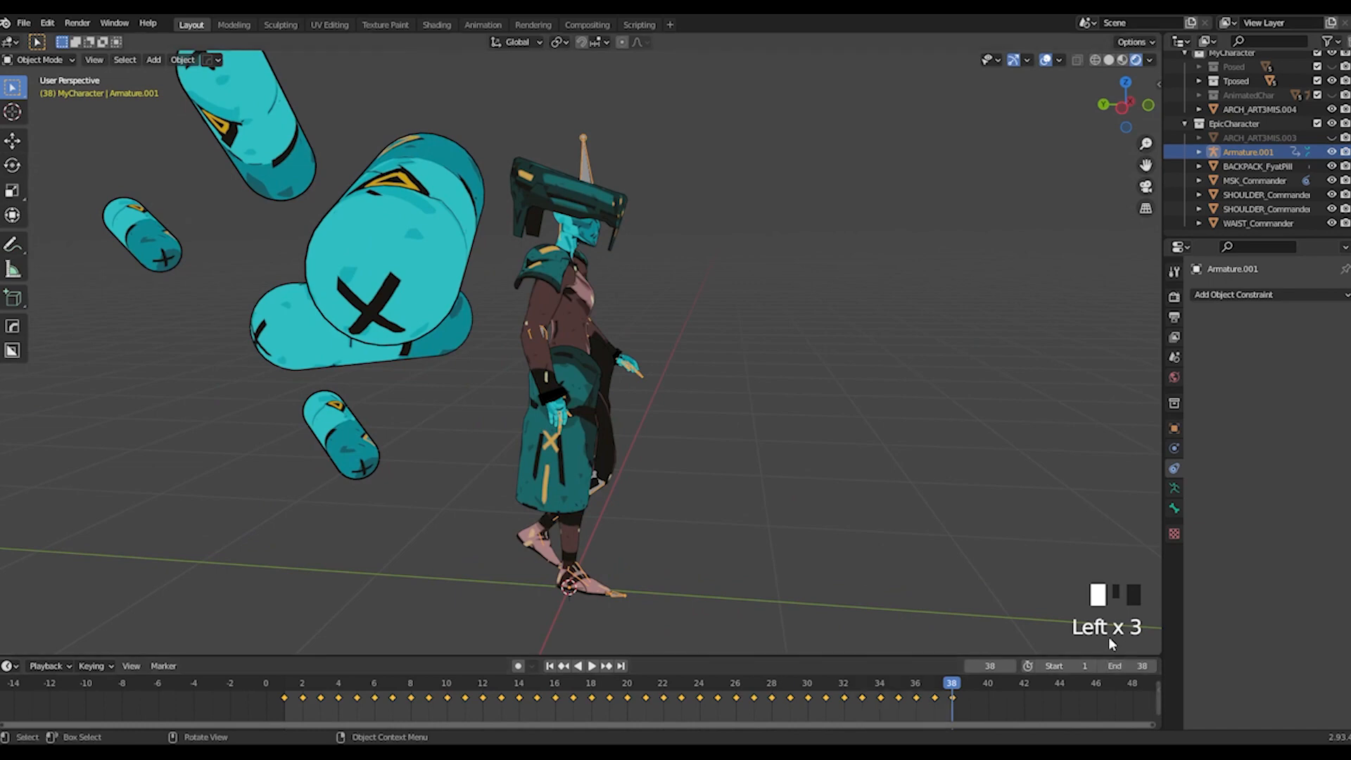
Step: Play the extended walk animation and examine the character's upper body and mask up close
left_click(870, 450)
middle_click_drag(870, 451, 724, 446)
key("space")
middle_click_drag(781, 383, 770, 352)
scroll(781, 317, "up", 5)
middle_click_drag(793, 289, 733, 412)
key("space")
Step: Add a Copy Rotation constraint to the mask, targeting the mixamorig:Head bone of Armature.001
left_click(651, 348)
middle_click_drag(693, 367, 760, 366)
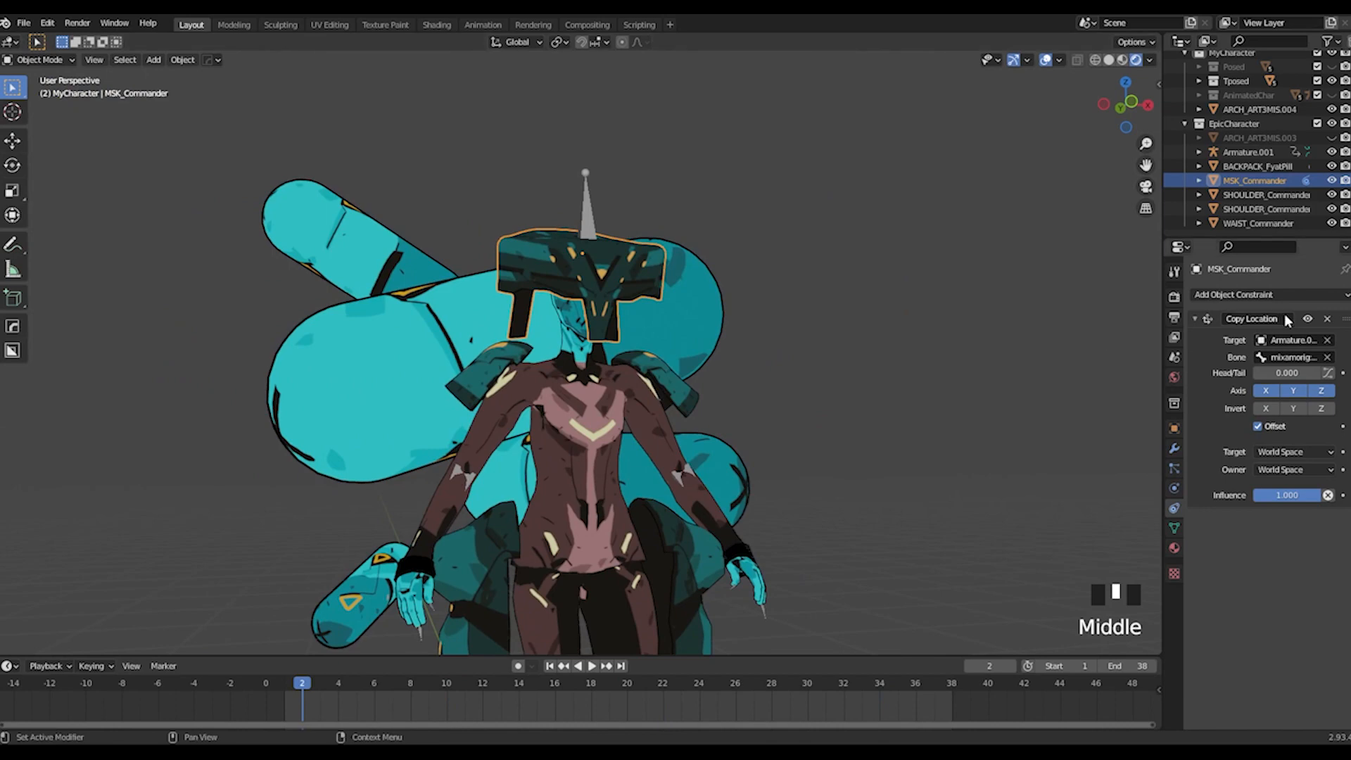
left_click(1304, 299)
left_click(1154, 354)
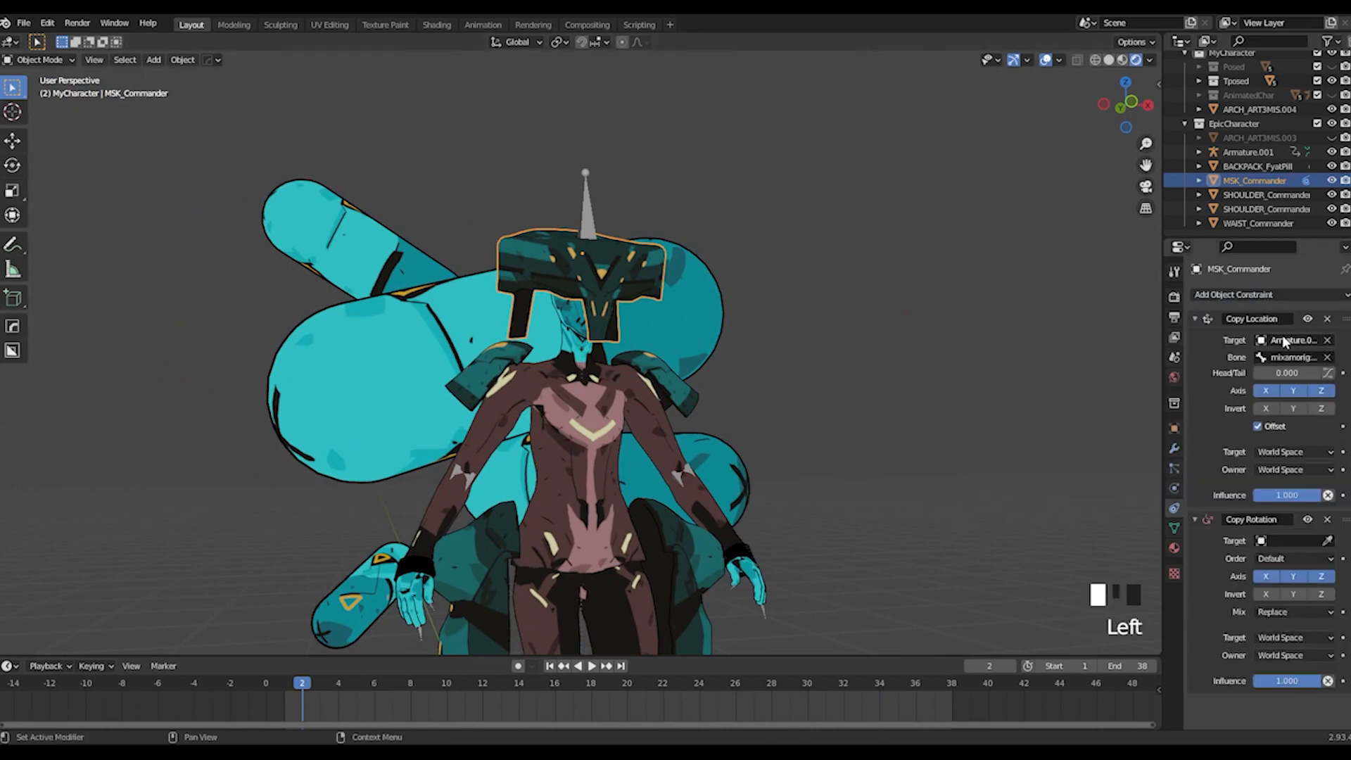
left_click(1328, 541)
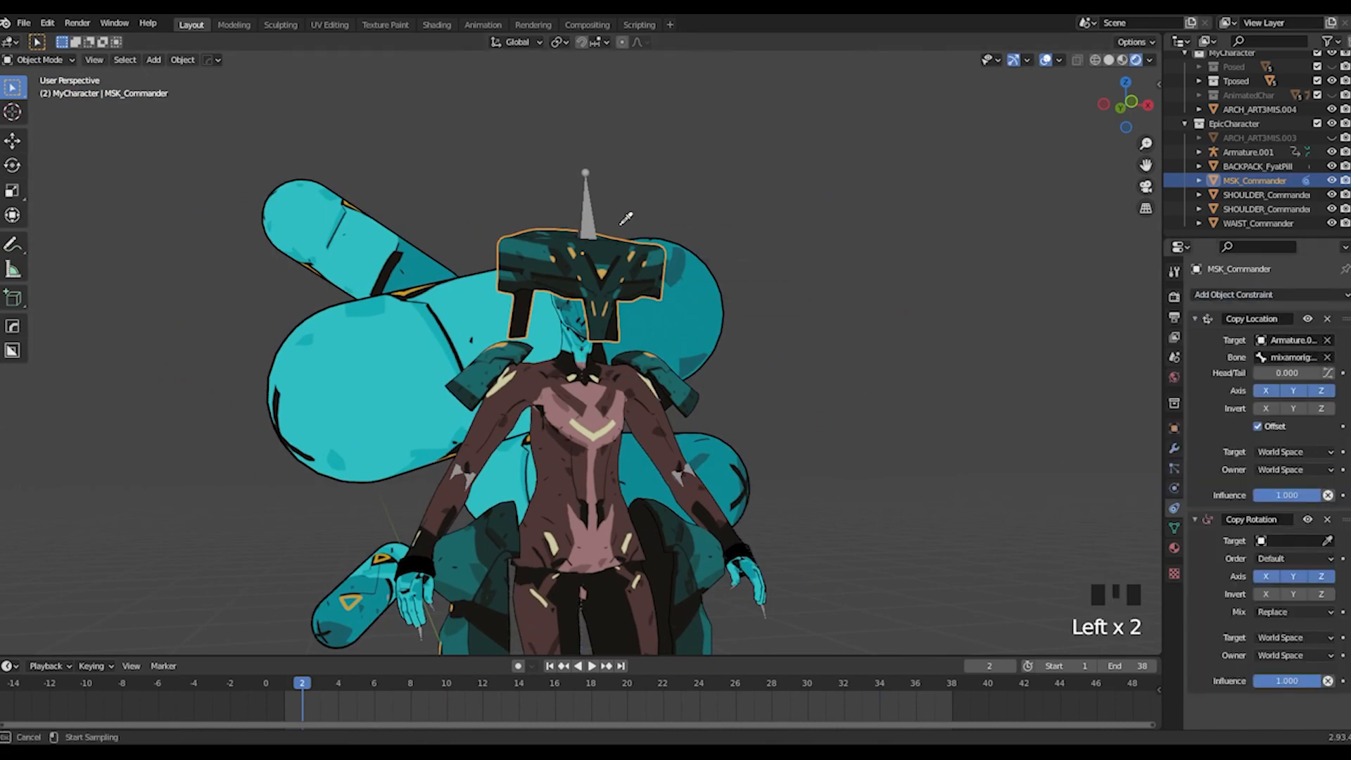
left_click(594, 206)
middle_click_drag(831, 352, 1029, 391)
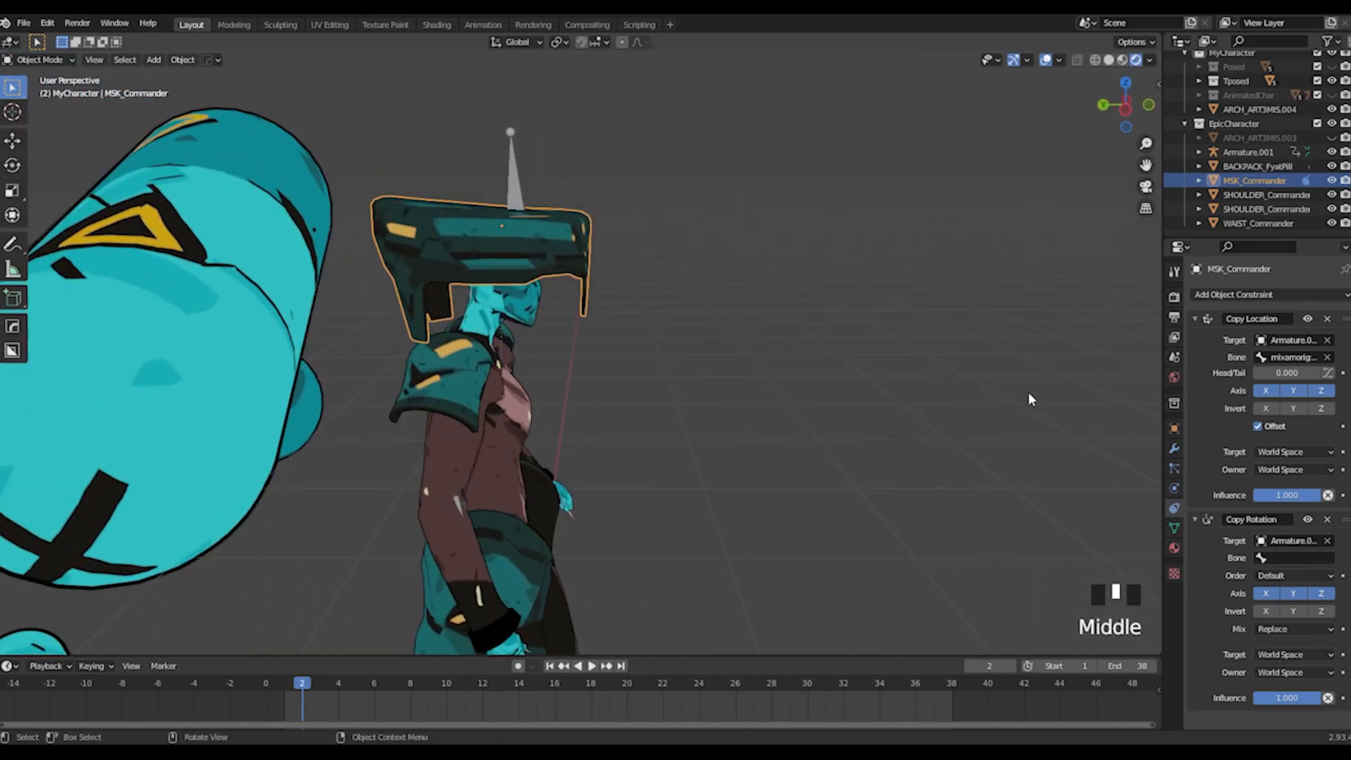
left_click(1270, 560)
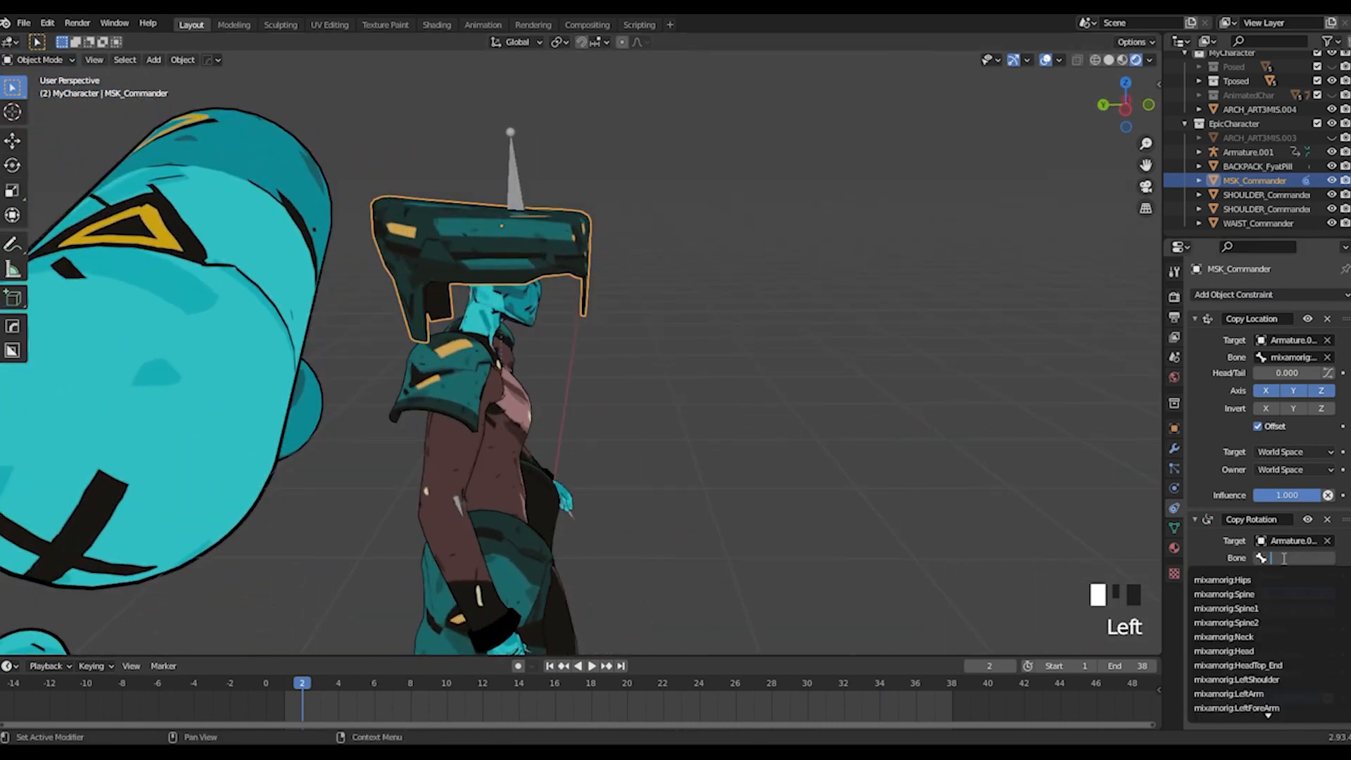
left_click(1225, 651)
Step: Play the walk animation and view it from front and side to check how the mask rotates with the head
middle_click_drag(953, 491, 616, 422)
key("space")
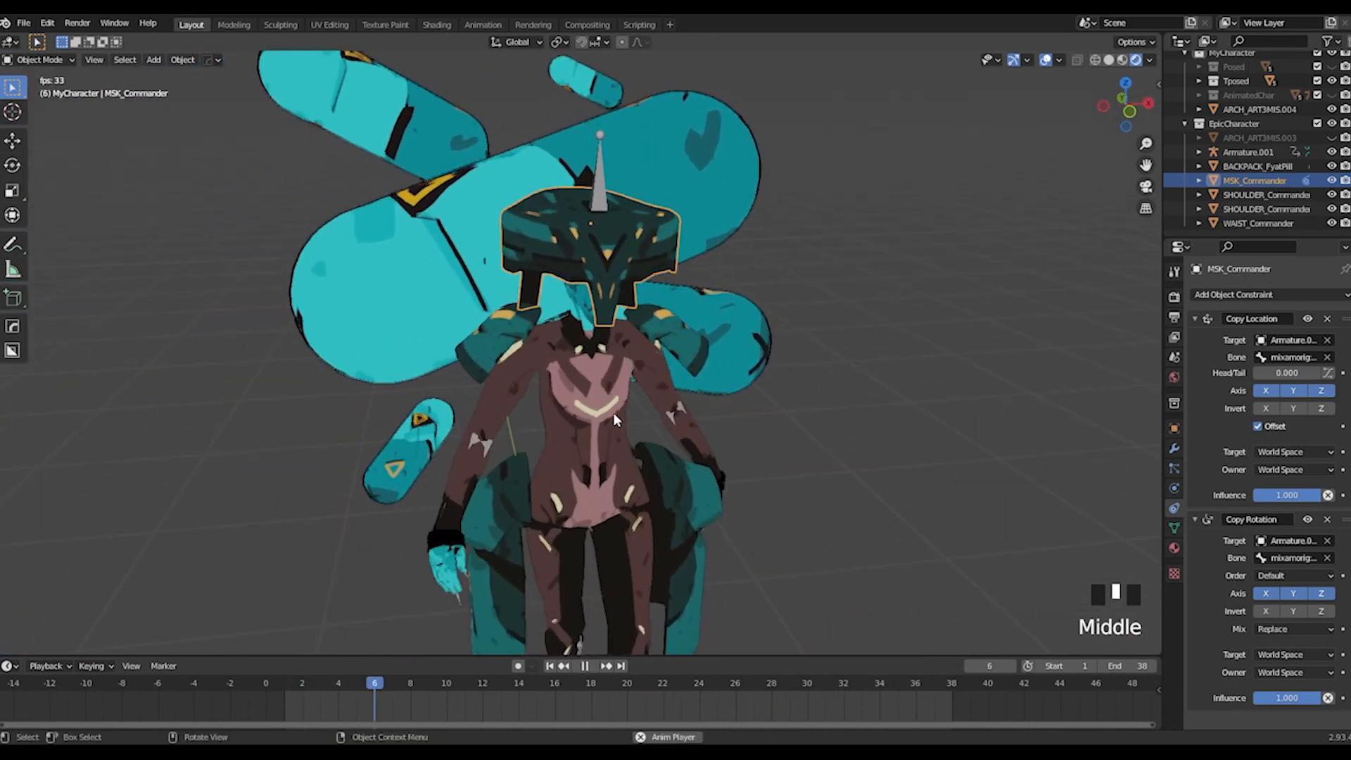
middle_click_drag(616, 419, 740, 343)
key("space")
Step: Set the mask's Copy Rotation Mix to Offset (Legacy) and briefly play the walk animation
left_click(588, 243)
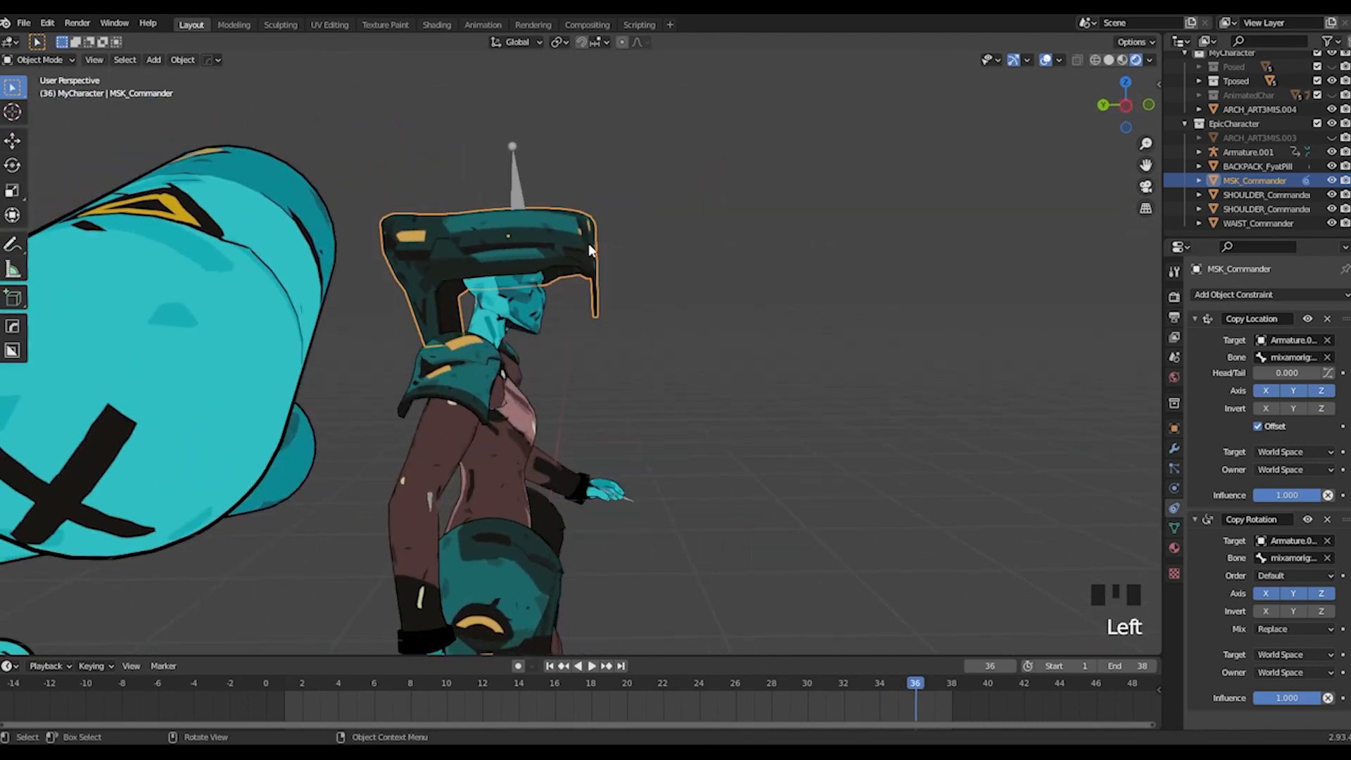
key("r")
left_click(1294, 624)
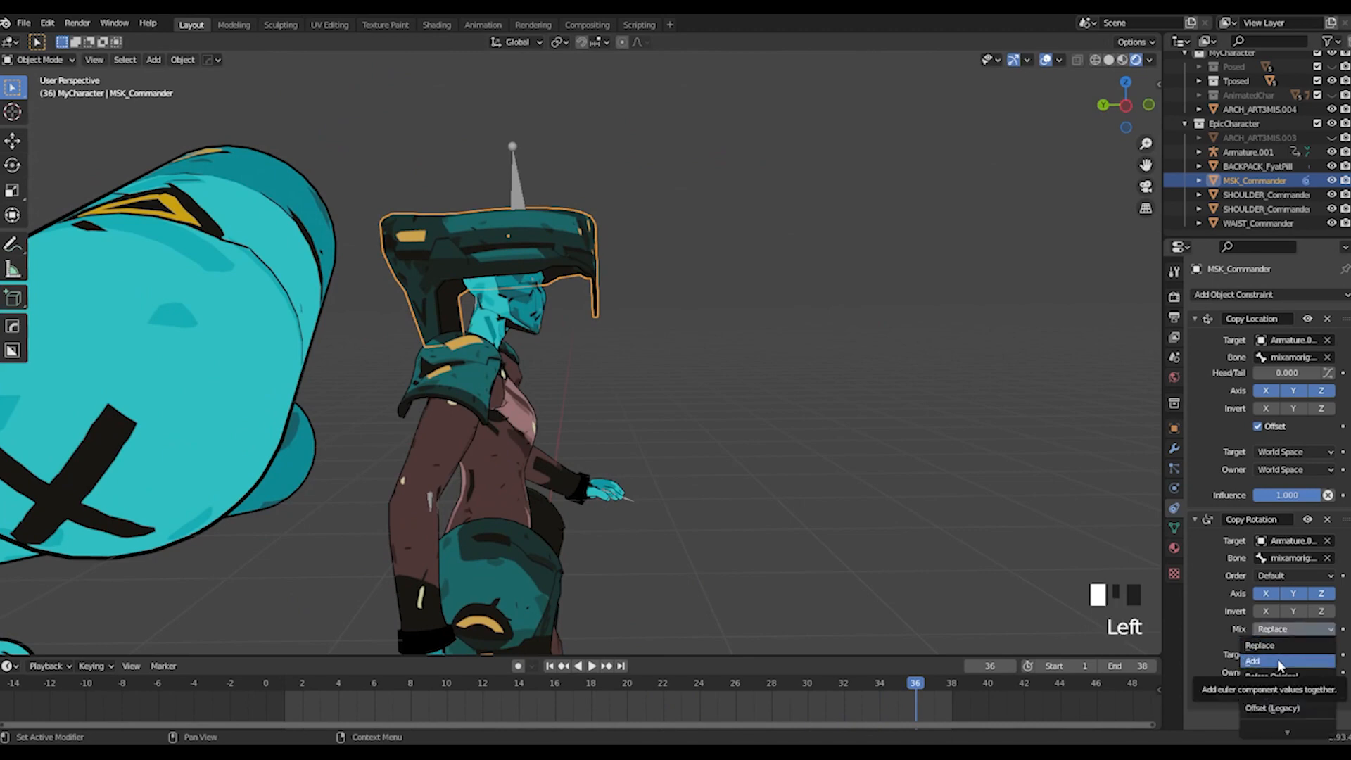
left_click(1285, 708)
middle_click_drag(711, 401, 657, 378)
key("space")
key("space")
Step: Rotate the mask until it sits level over the character's head, checking it from the side and front
key("r")
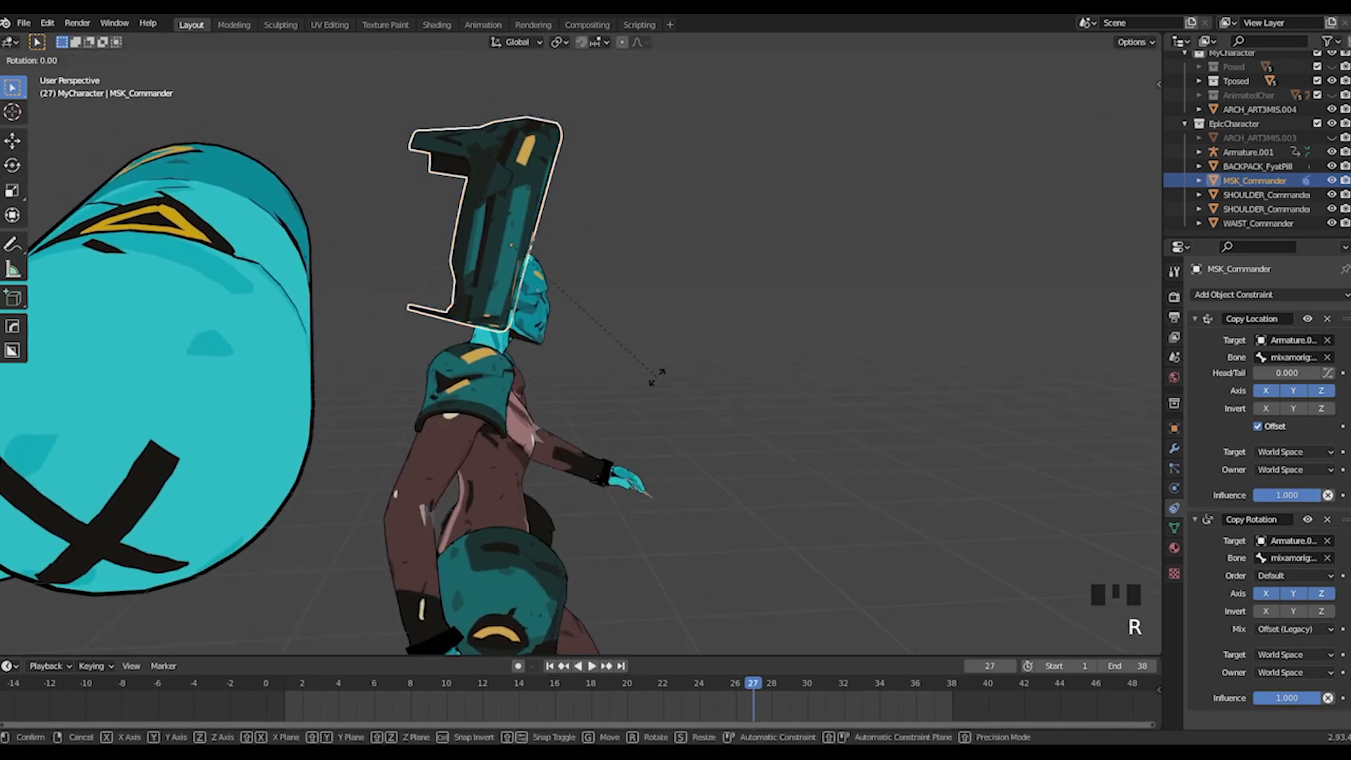
left_click(616, 156)
middle_click_drag(686, 325, 522, 328)
middle_click_drag(774, 337, 751, 338)
key("r")
left_click(769, 373)
Step: Play the walk animation and view it from several sides and distances to check the realigned mask
key("space")
middle_click_drag(728, 391, 614, 400)
left_click(858, 442)
scroll(845, 448, "down", 2)
middle_click_drag(810, 427, 749, 424)
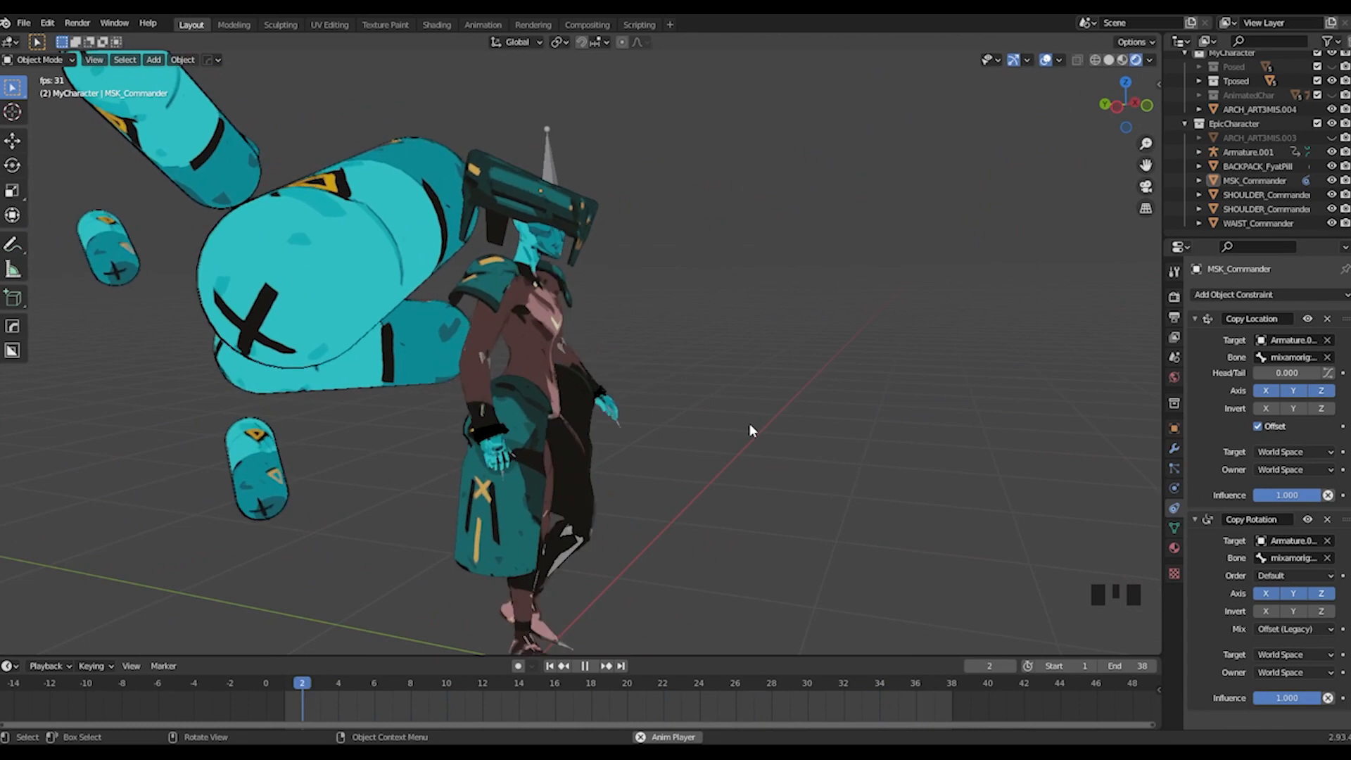
middle_click_drag(739, 417, 592, 412)
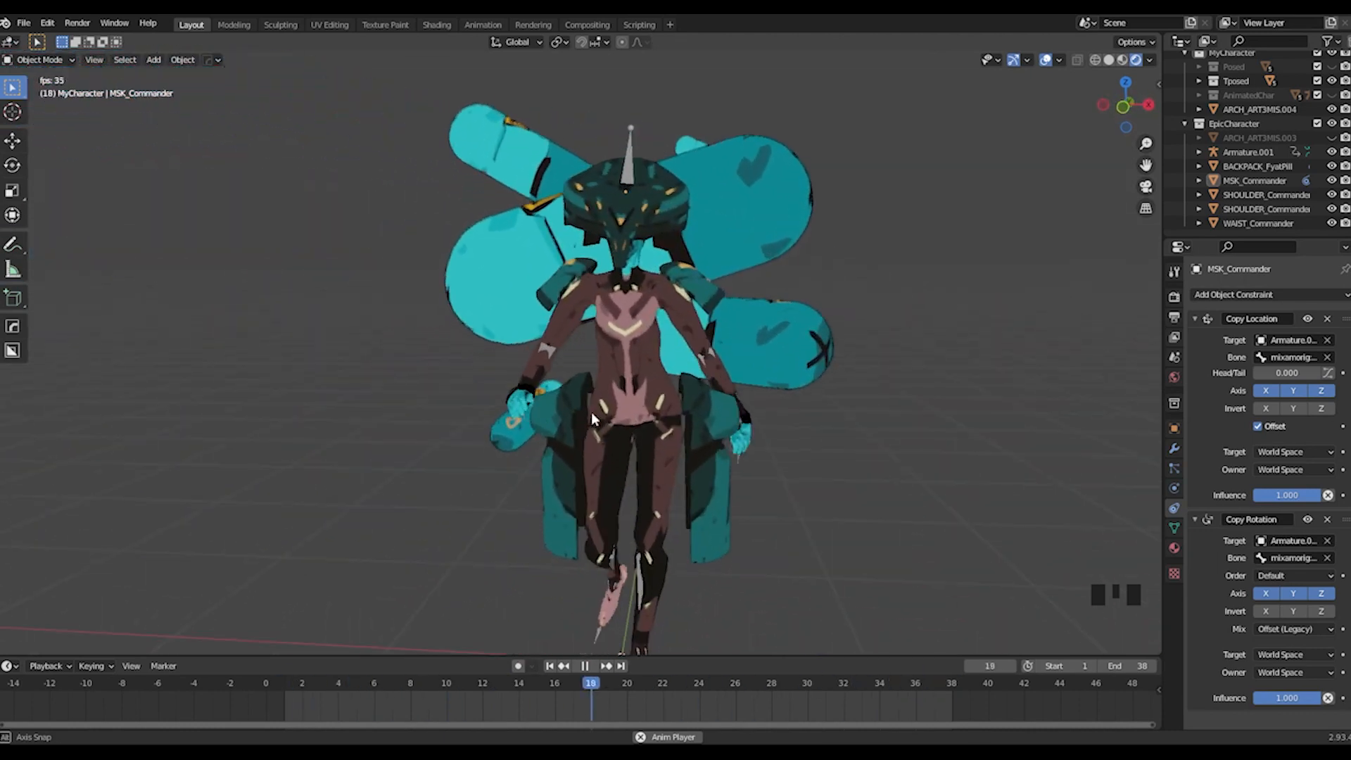
middle_click_drag(753, 407, 798, 443)
scroll(701, 422, "up", 2)
scroll(702, 426, "down", 2)
scroll(586, 475, "down", 2)
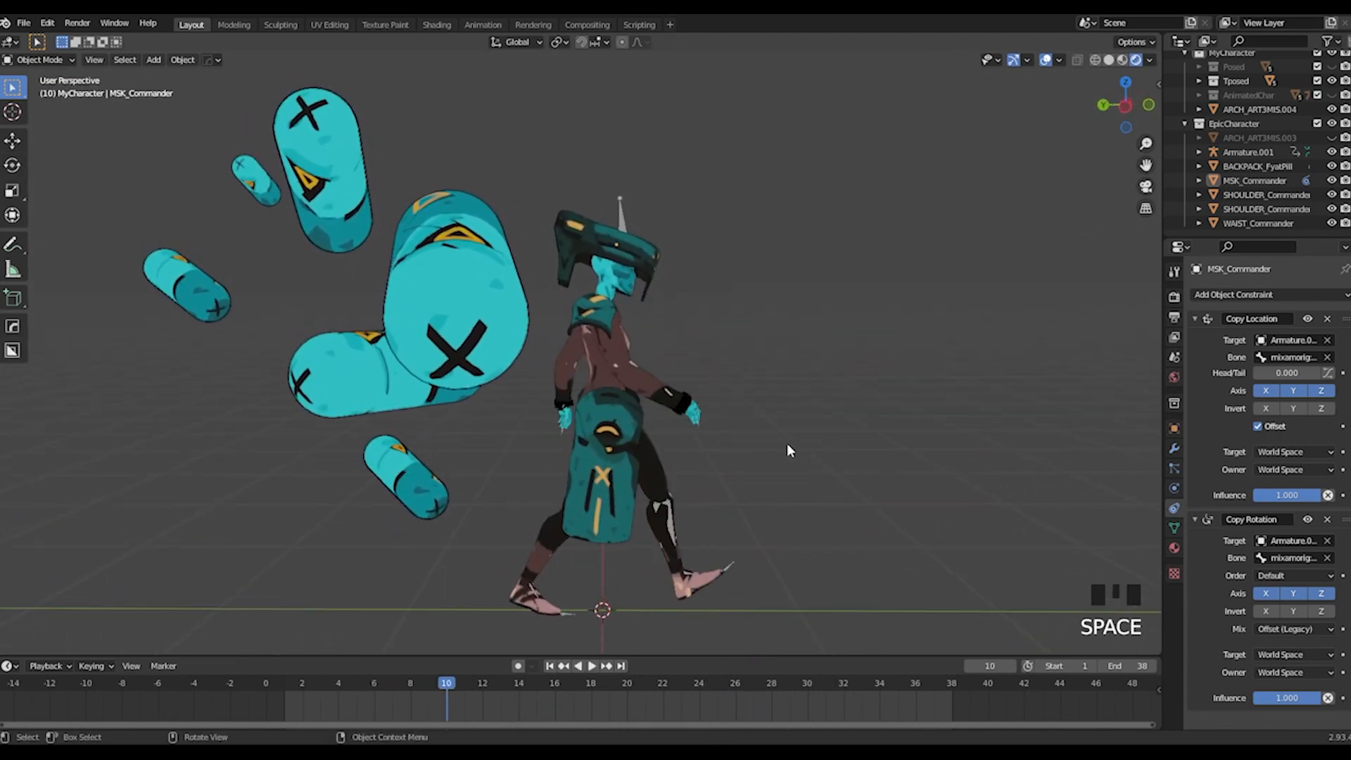
key("space")
Step: Add a Copy Rotation constraint to the backpack, targeting the character's armature, with Mix set to Offset (Legacy)
left_click(481, 298)
left_click(1307, 293)
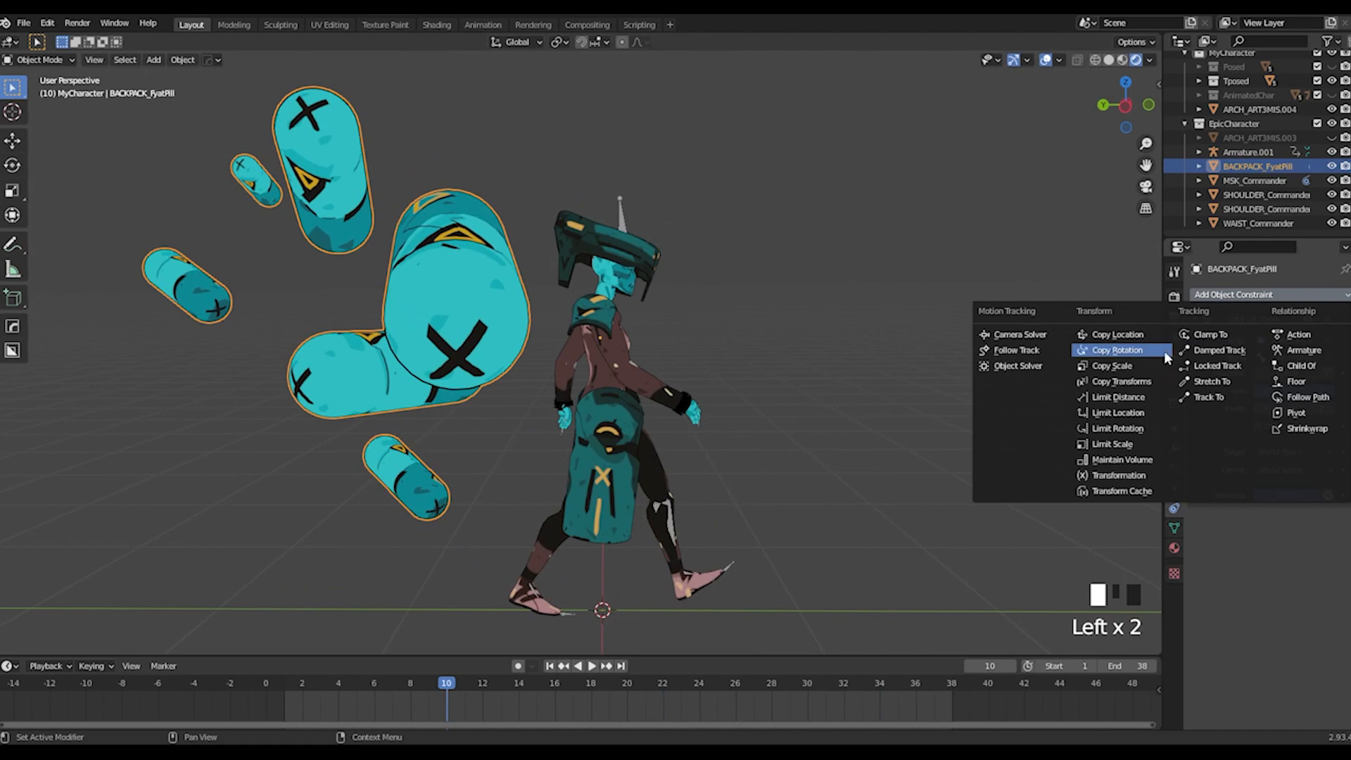
left_click(1146, 352)
left_click(1327, 540)
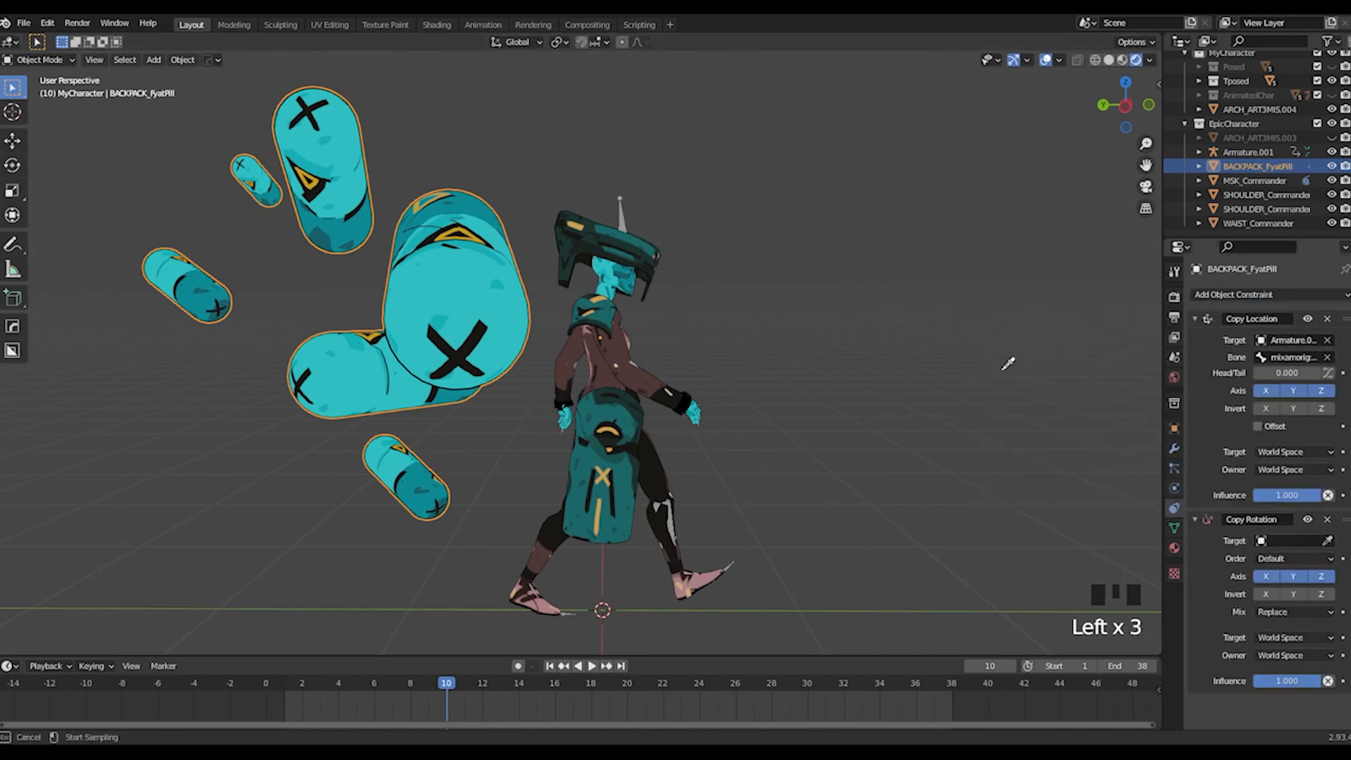
left_click(629, 221)
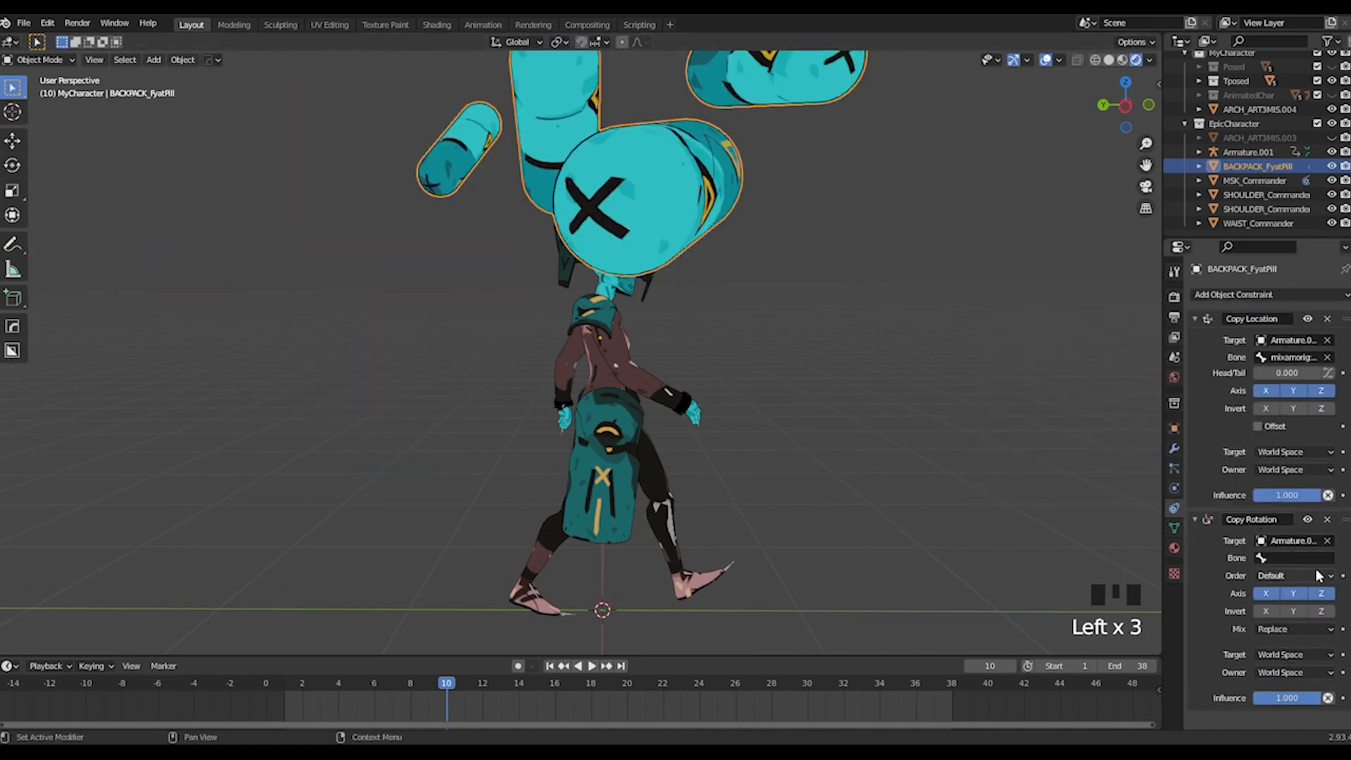
left_click(1295, 629)
left_click(1275, 708)
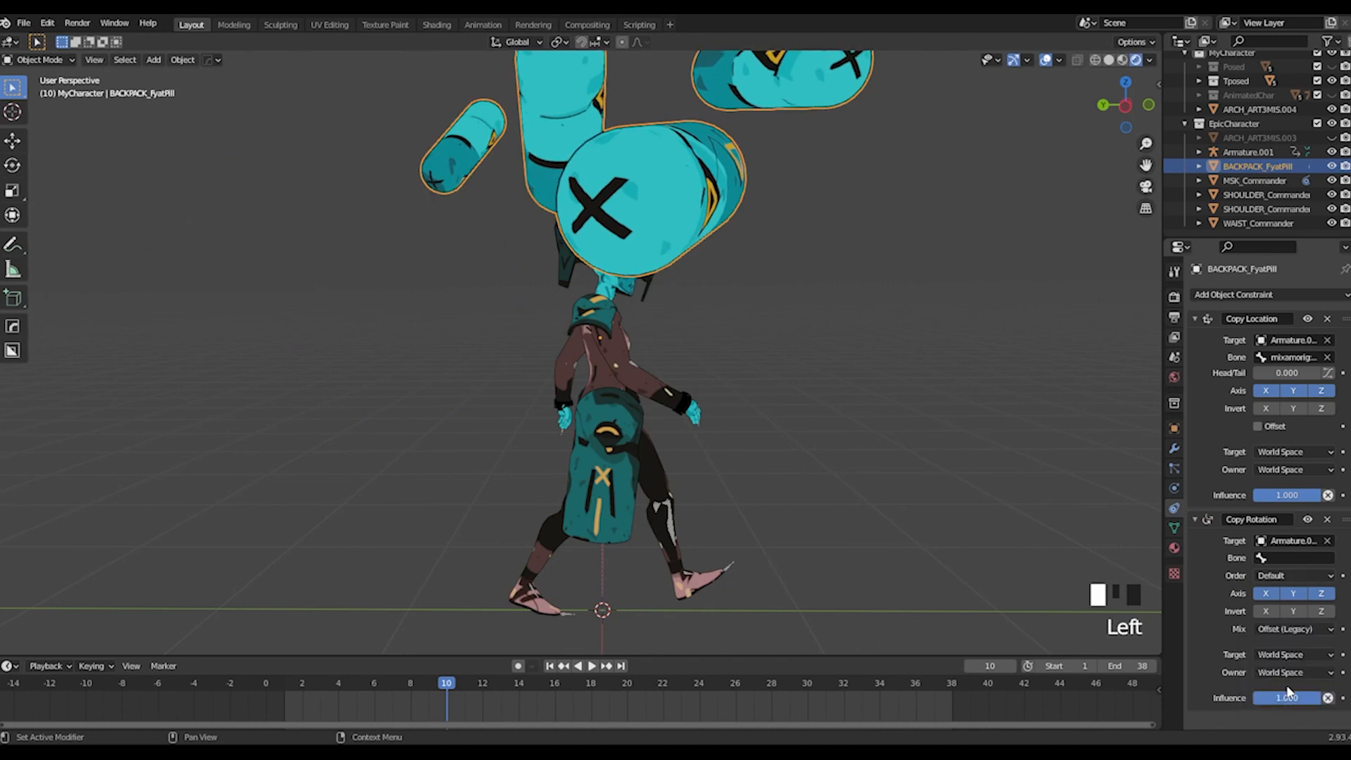
Step: Set the bone of the backpack's Copy Rotation constraint to mixamorig:Hips
left_click(1289, 556)
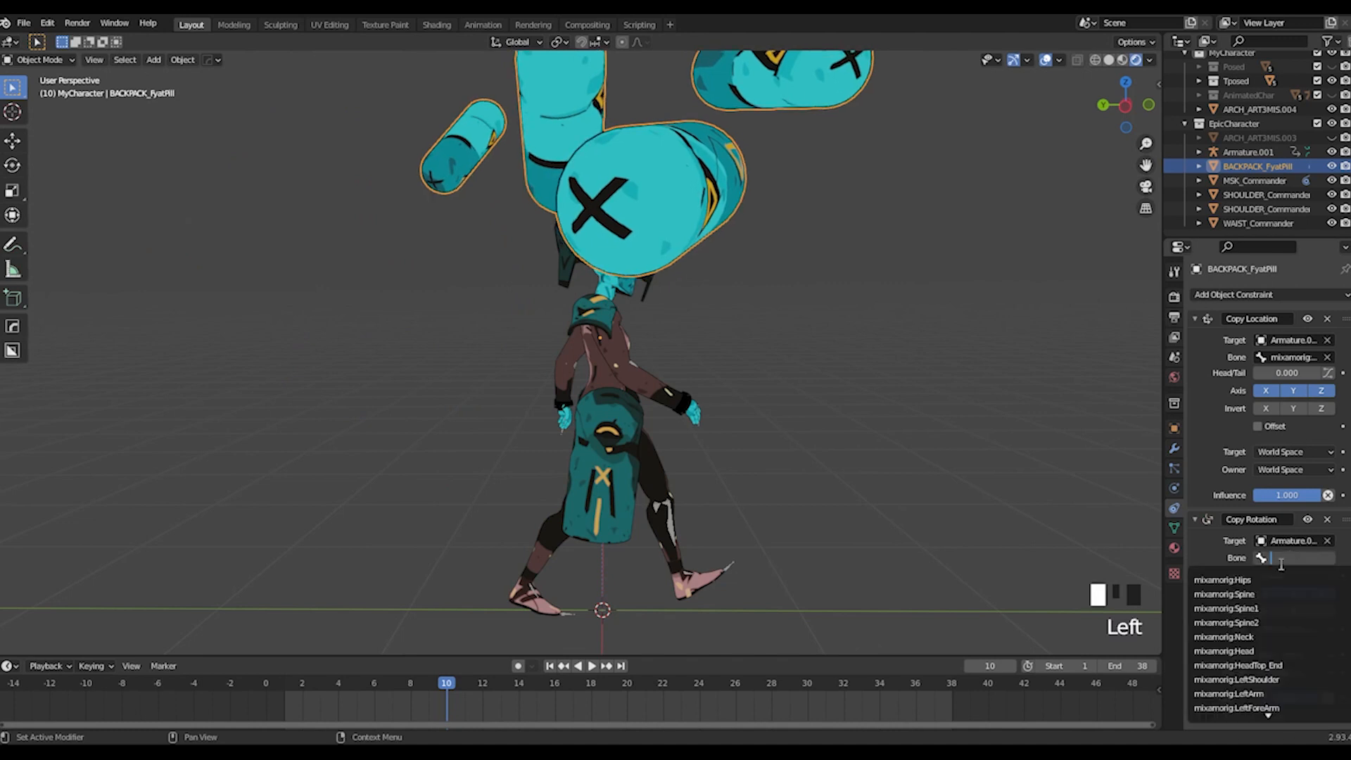
type("hip")
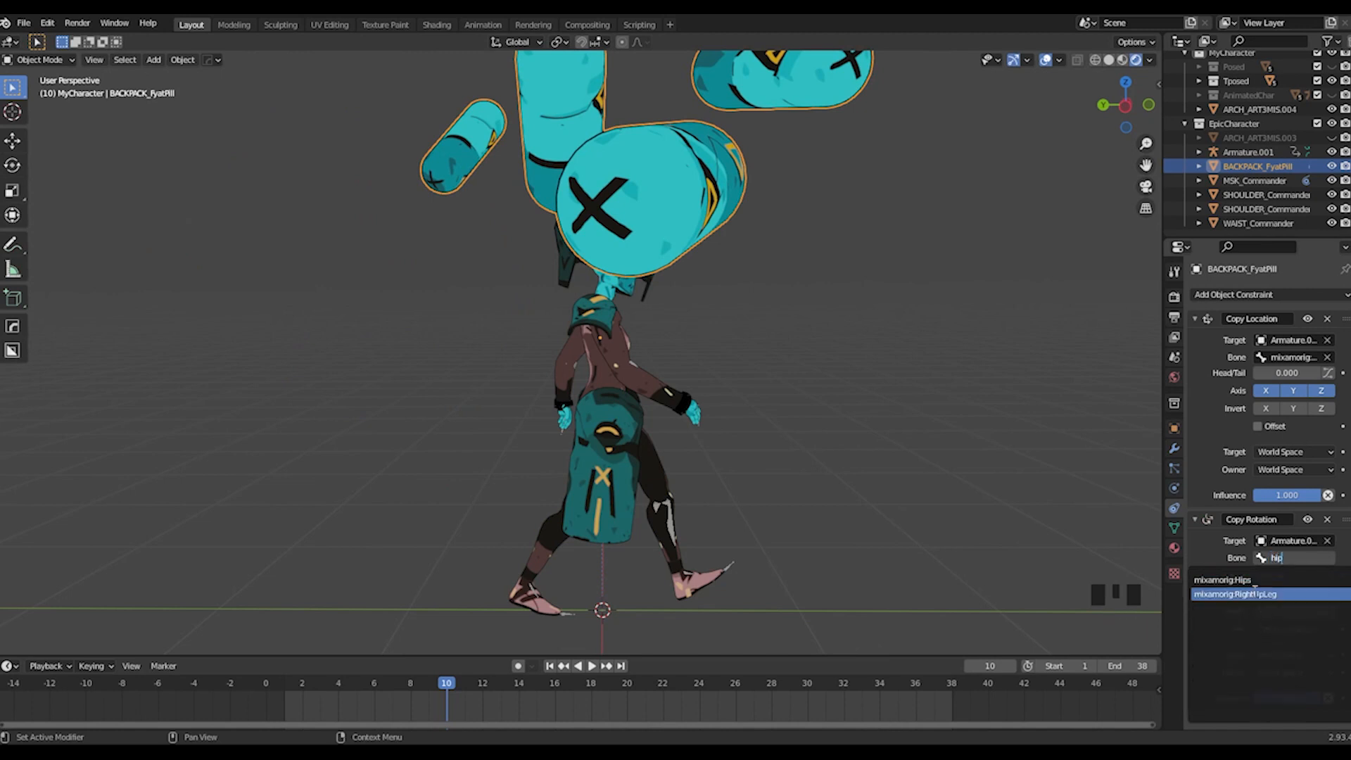
left_click(1252, 592)
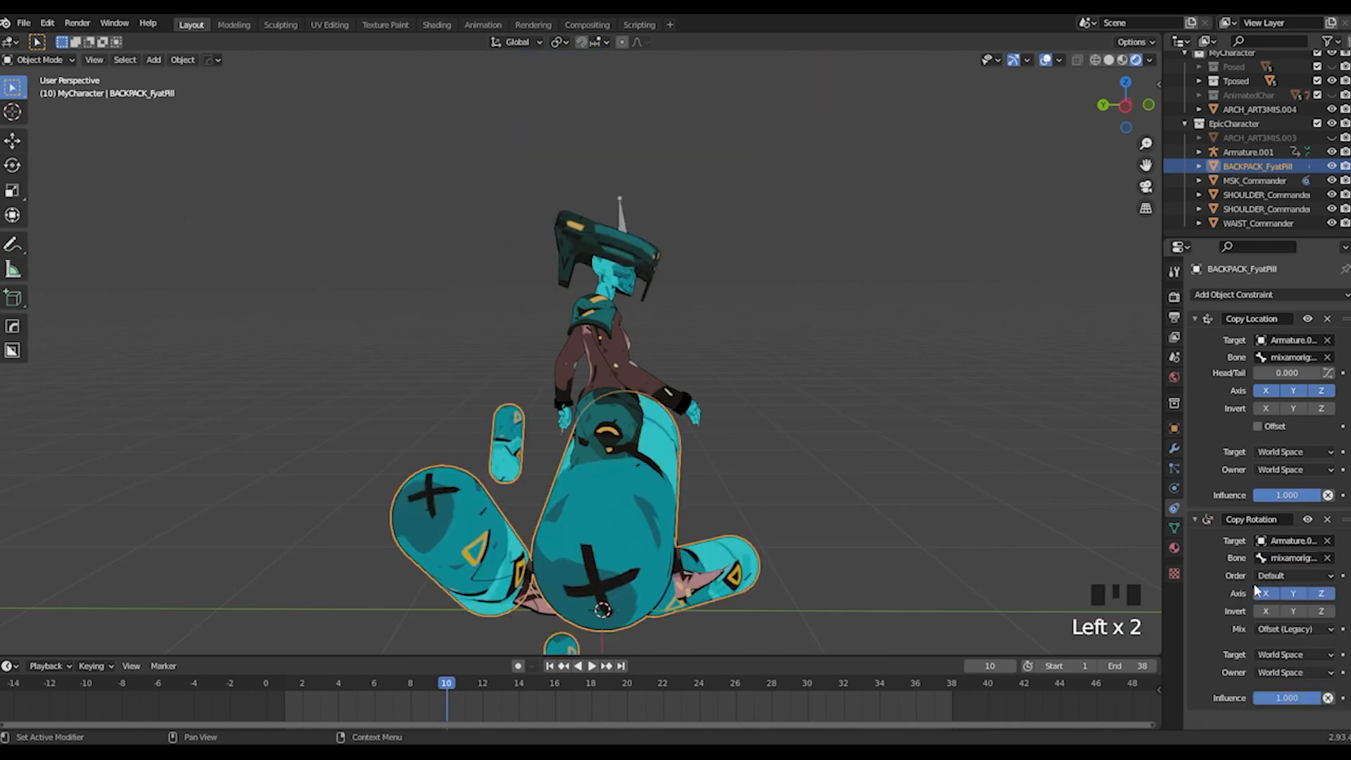
left_click(1304, 559)
left_click(1265, 585)
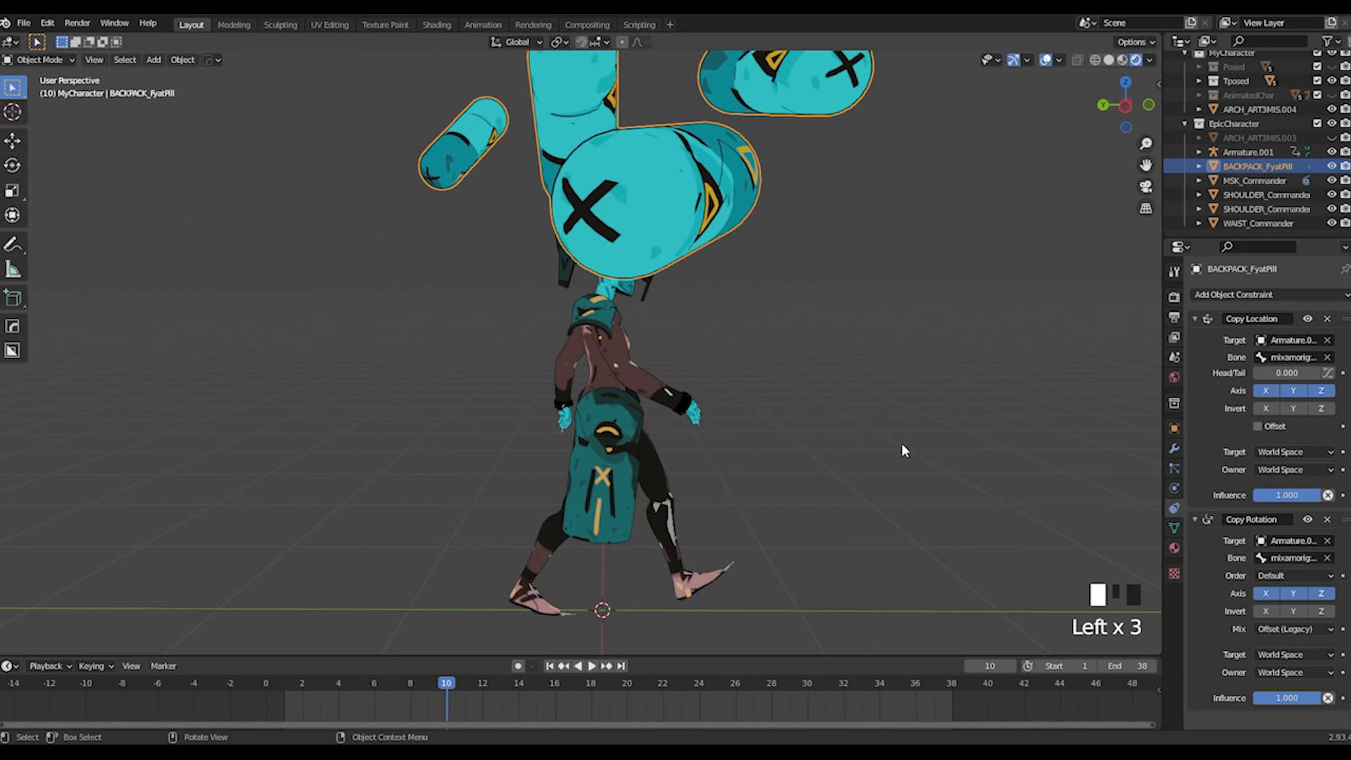
Step: Try to move the backpack away from above the character's head
scroll(902, 442, "down", 2)
middle_click_drag(1025, 474, 897, 422)
middle_click_drag(828, 385, 844, 406)
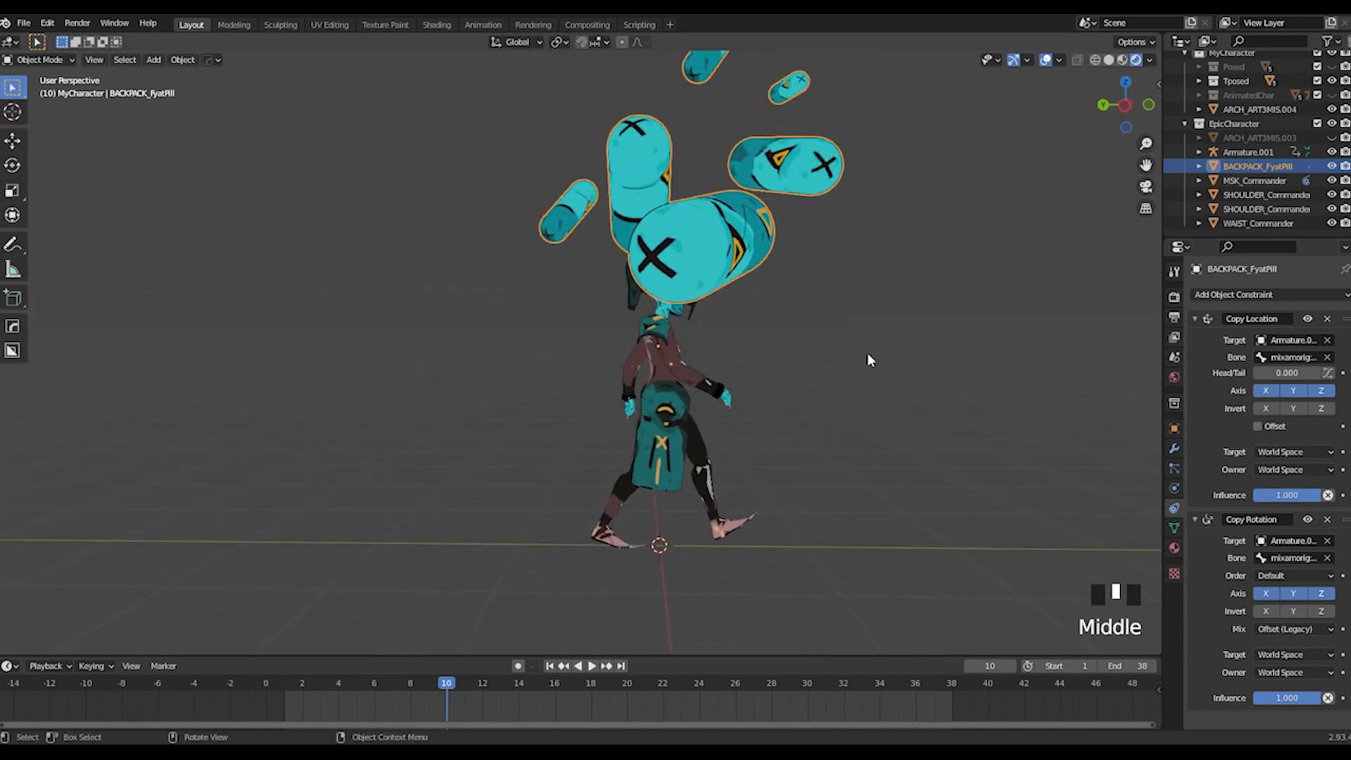
key("g")
left_click(748, 349)
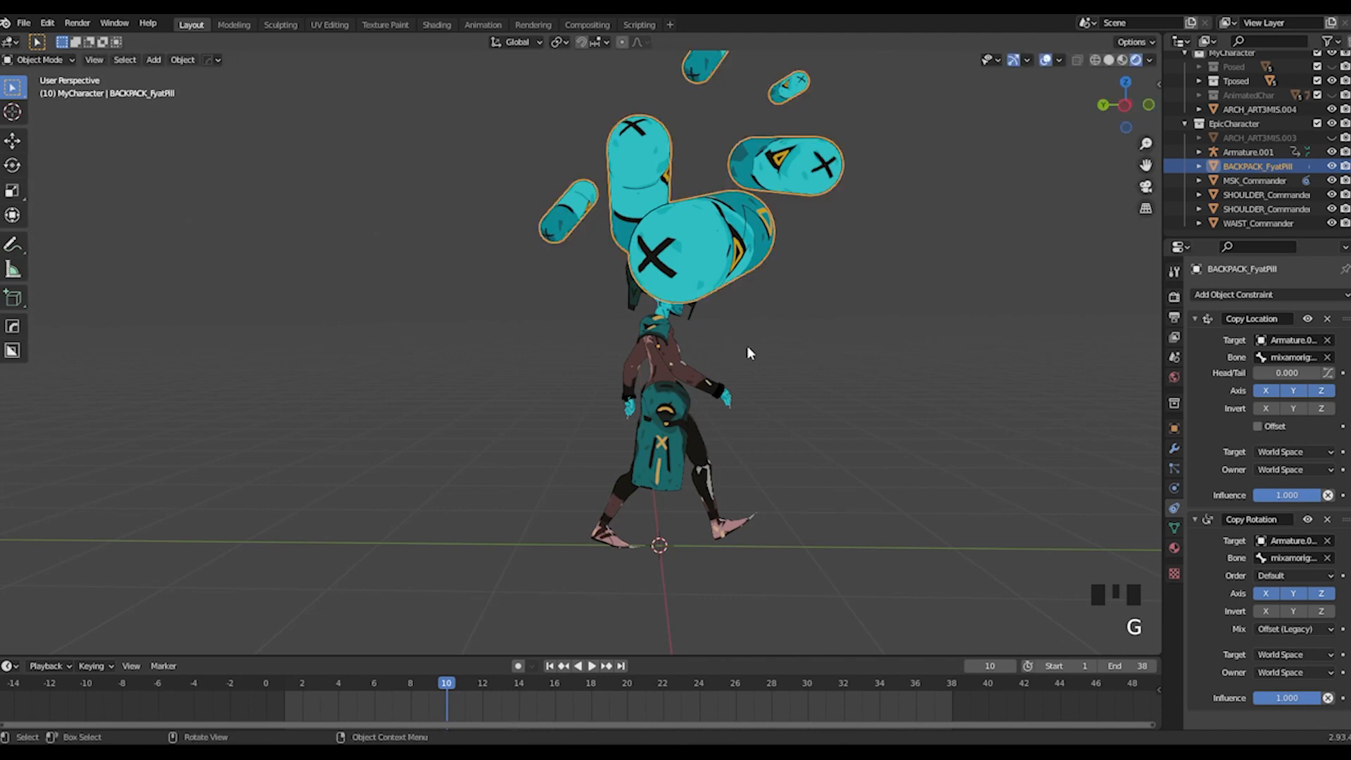
left_click(767, 236)
left_click(767, 235)
key("g")
left_click(758, 256)
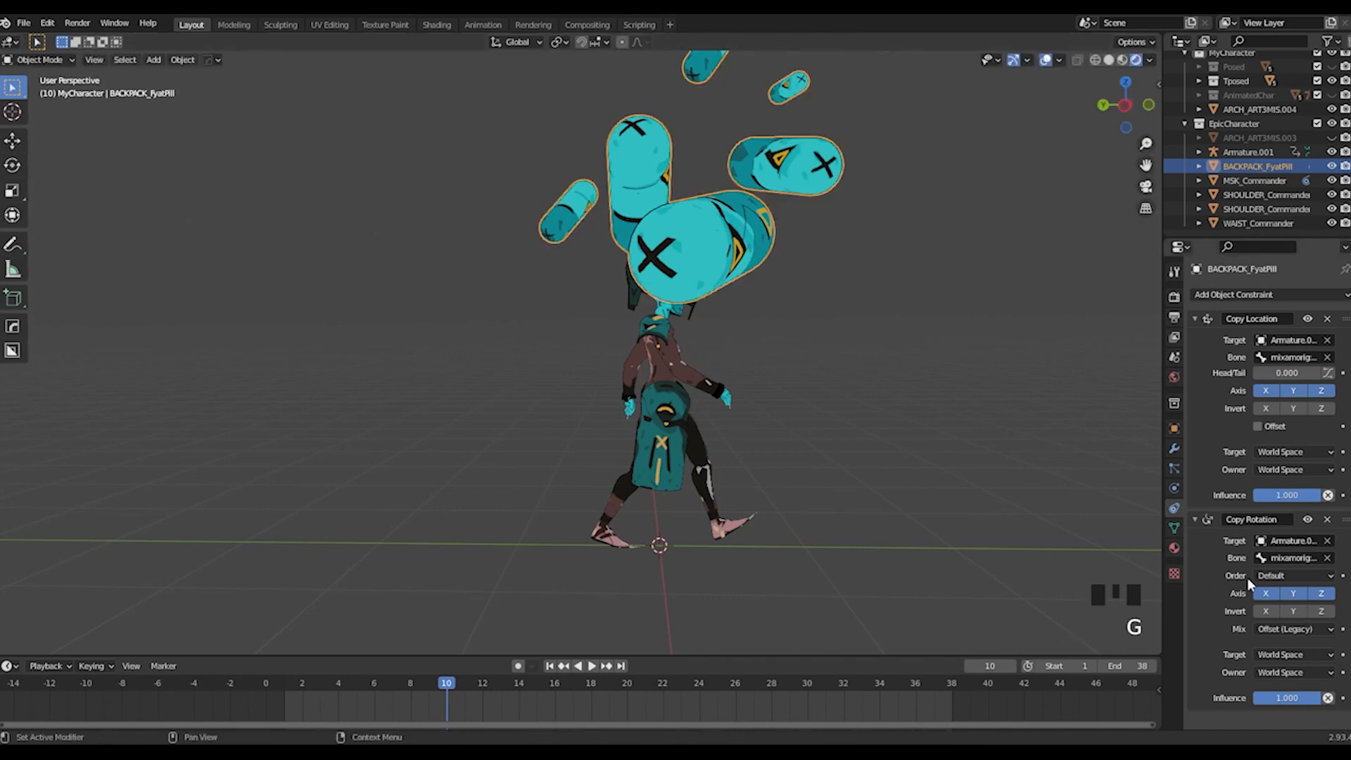
Step: Compare the mask's constraint settings with the backpack's and enable Offset on the backpack's Copy Location constraint
left_click(1301, 576)
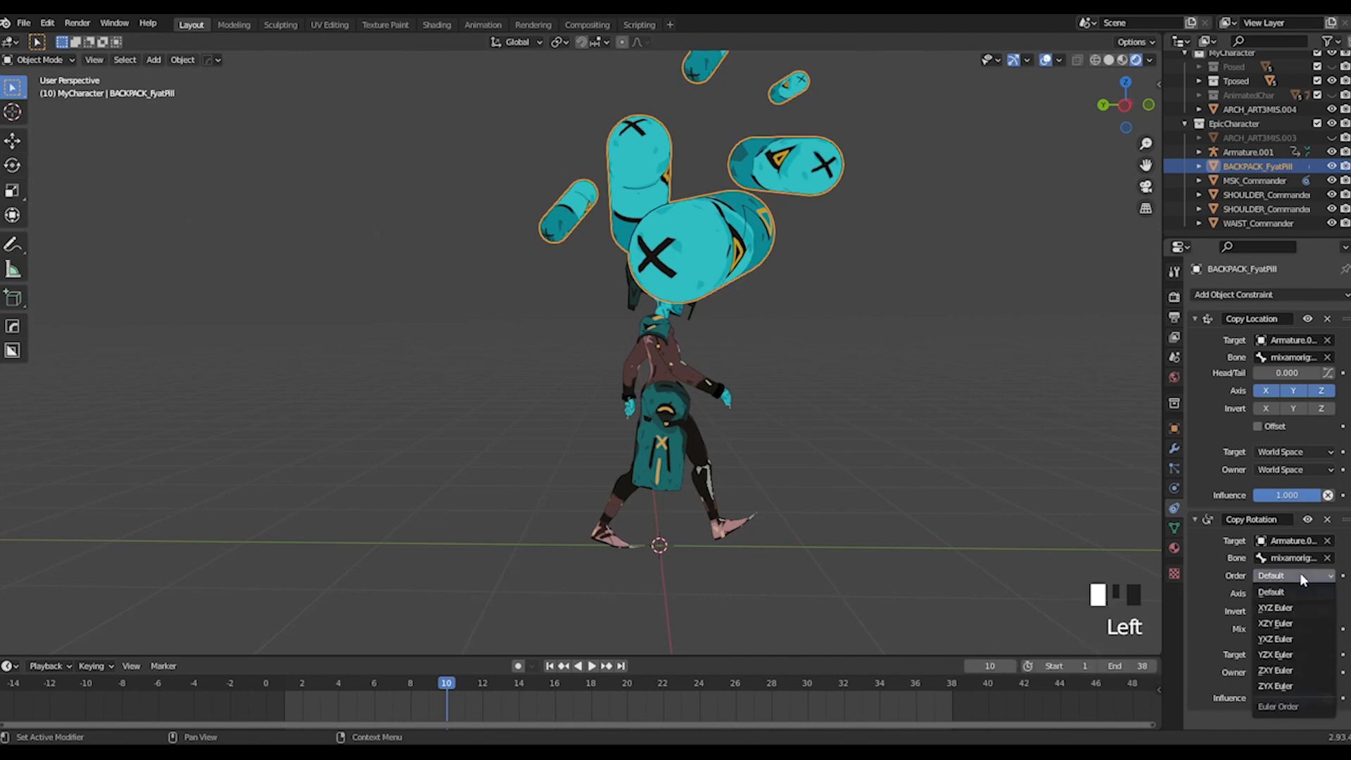
left_click(1301, 576)
left_click(1301, 558)
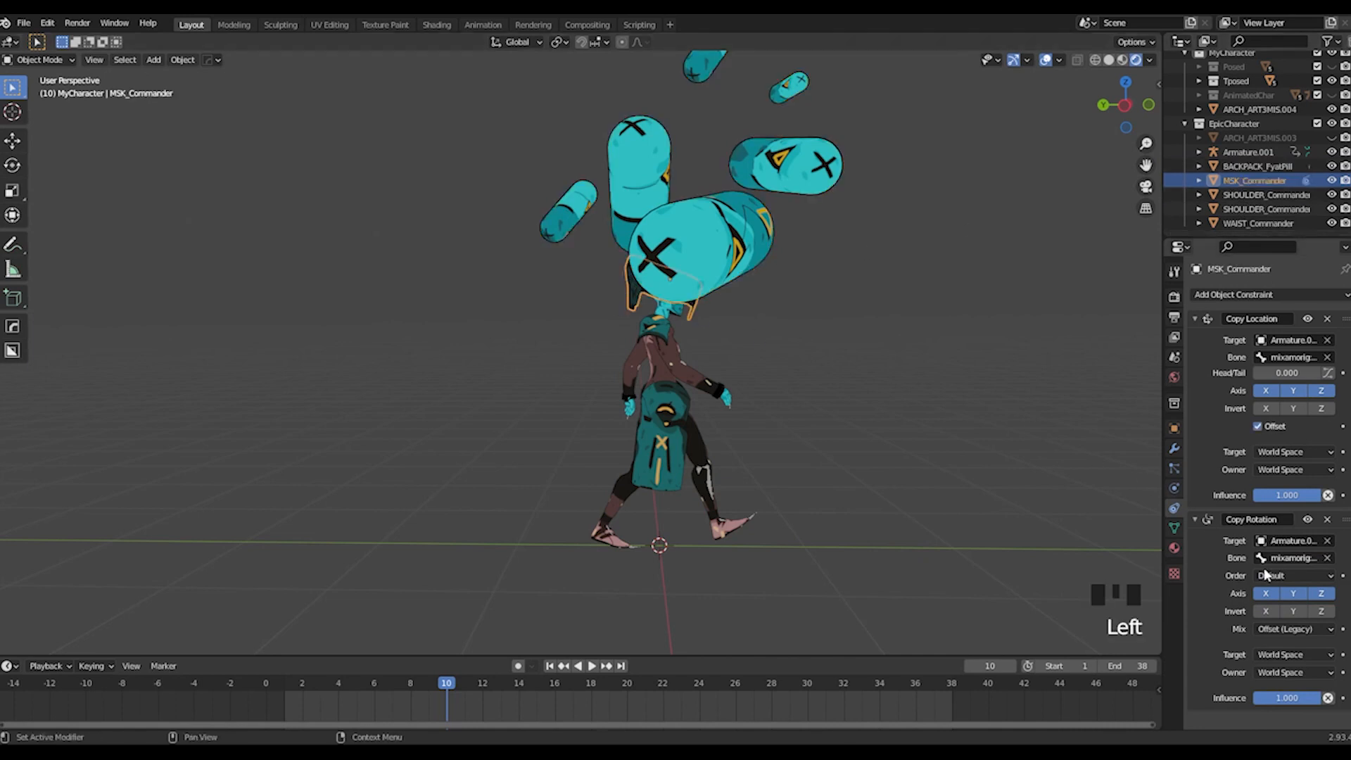
left_click(746, 239)
left_click(1257, 426)
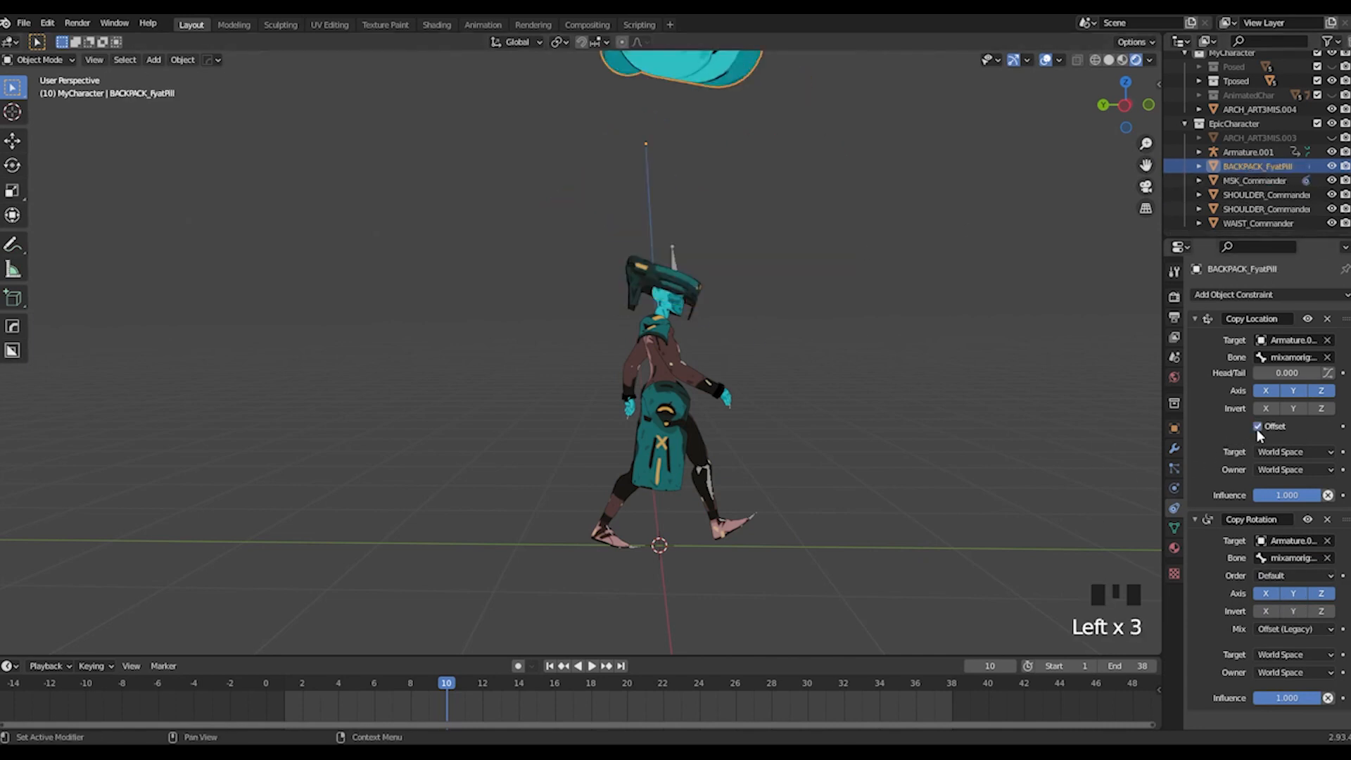
Step: Rotate the backpack and move it down close behind the character, working from the side
scroll(741, 235, "down", 2)
middle_click_drag(741, 234, 766, 201)
scroll(749, 223, "down", 1)
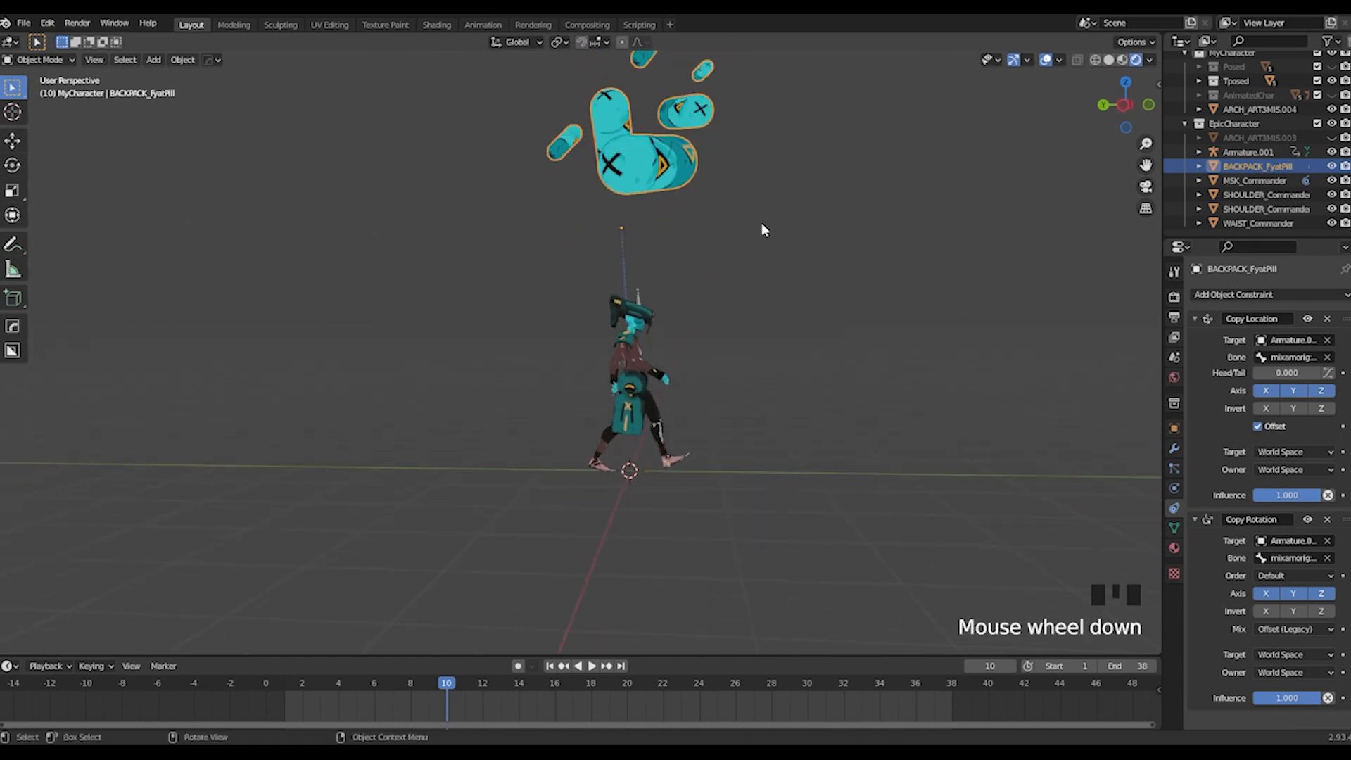
key("r")
left_click(586, 160)
key("g")
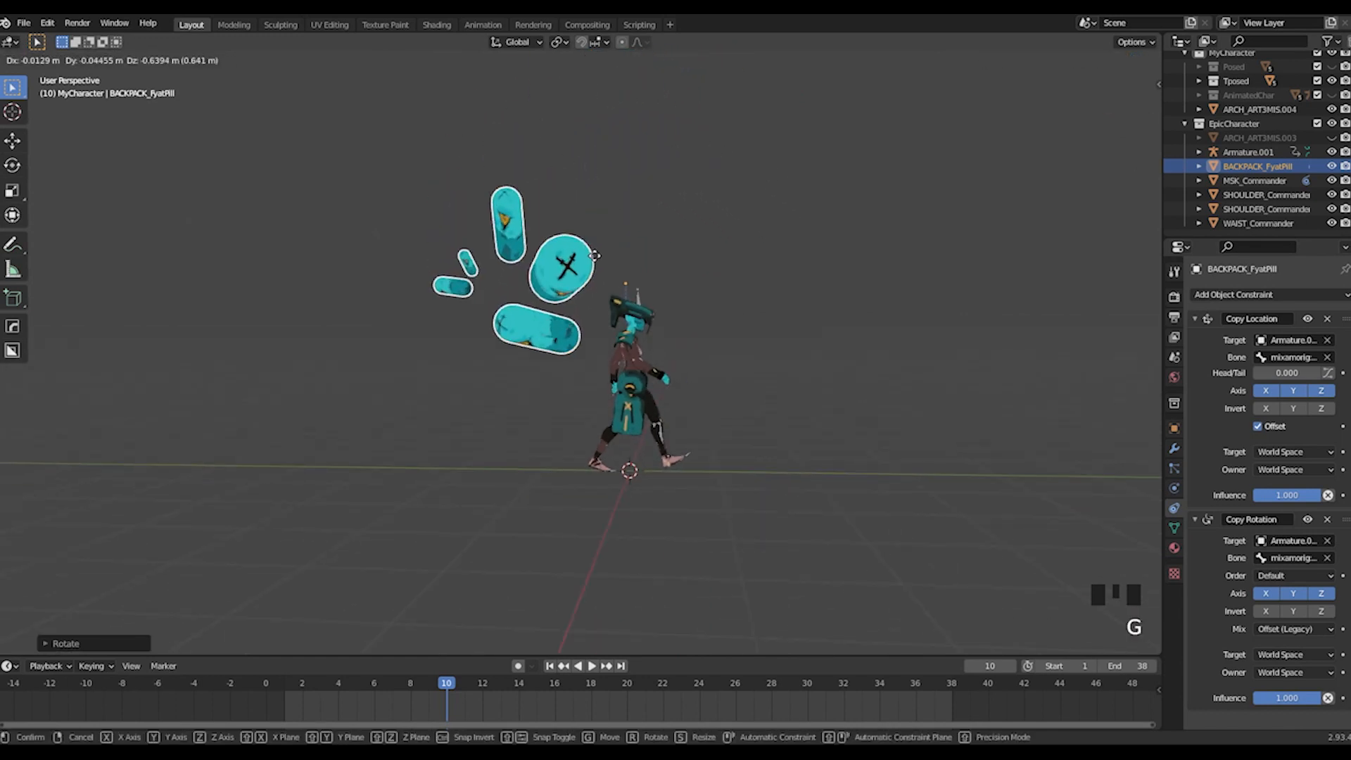
left_click(605, 319)
key("r")
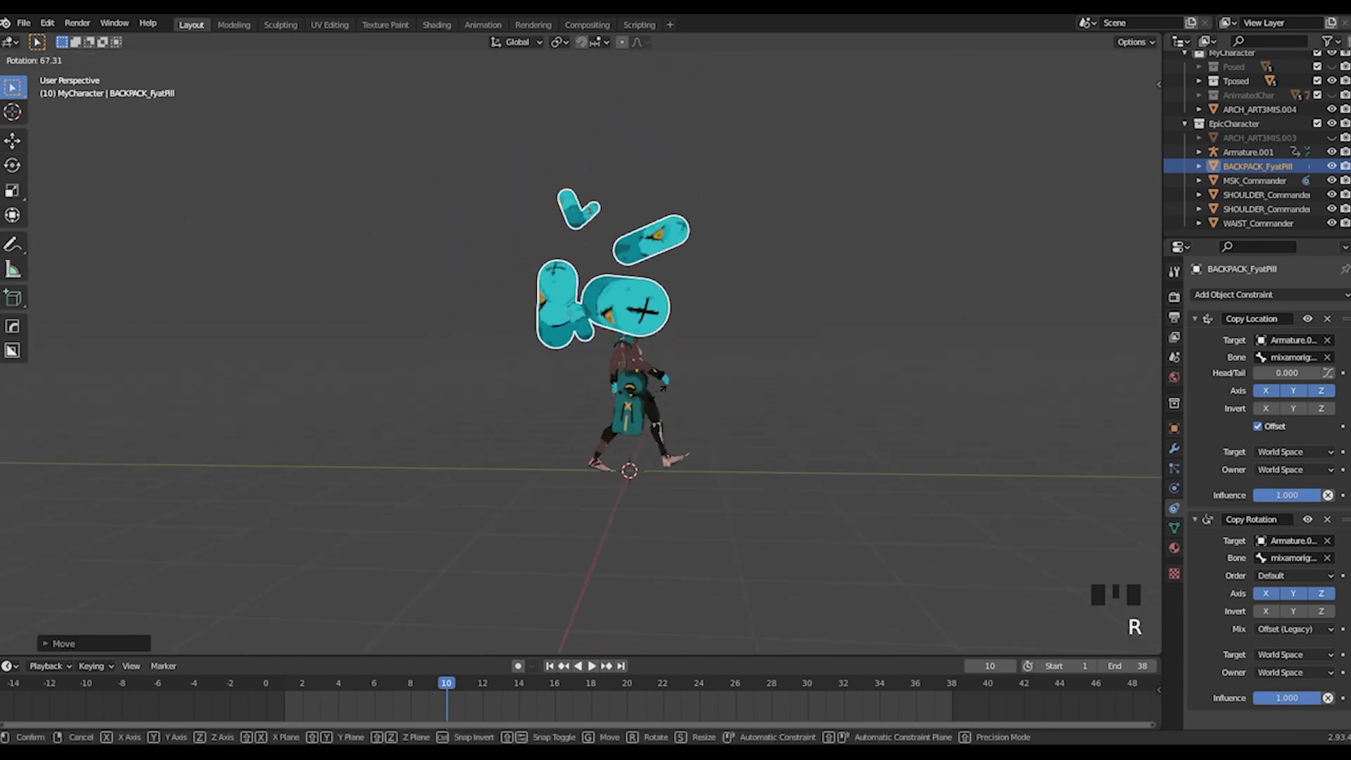
left_click(669, 388)
Step: Rotate the backpack about its local Y axis from the front, and reposition it behind the character's torso
middle_click_drag(668, 387, 525, 403)
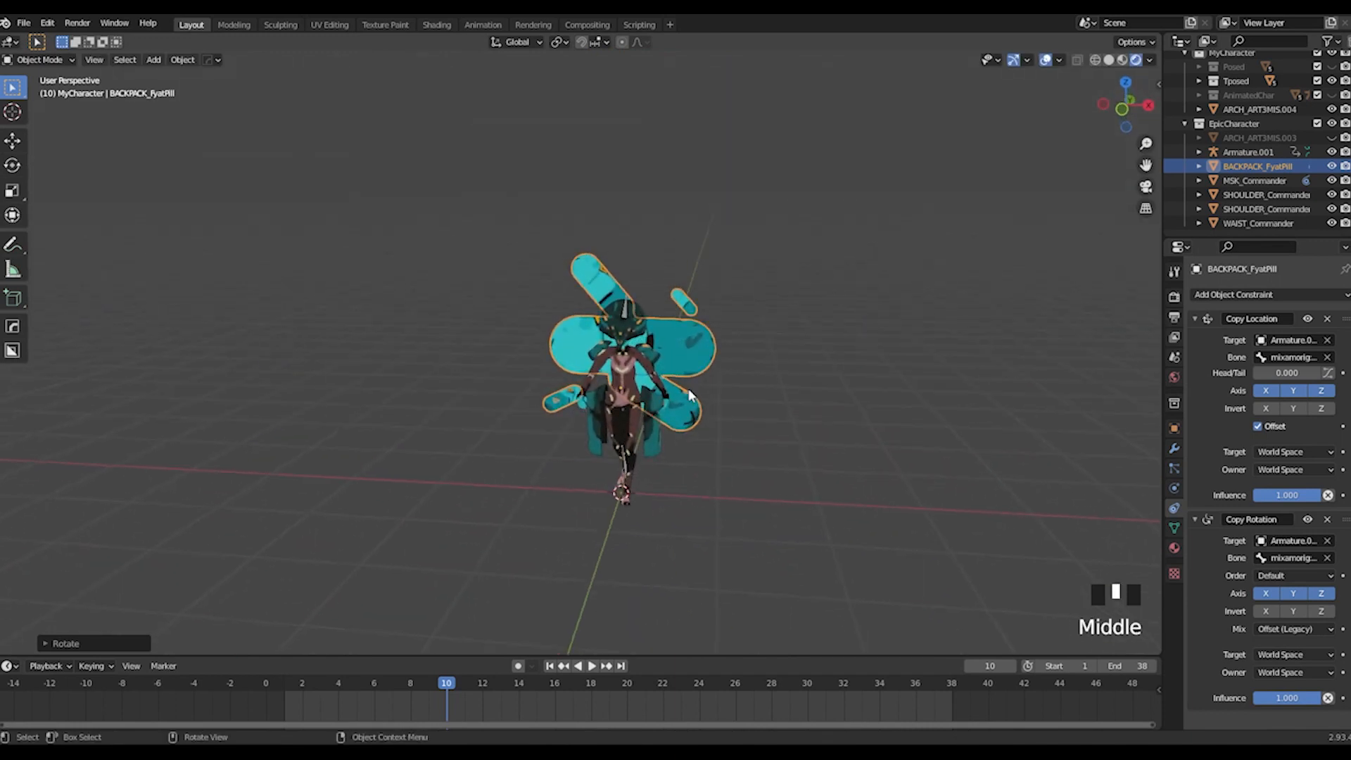
key("r")
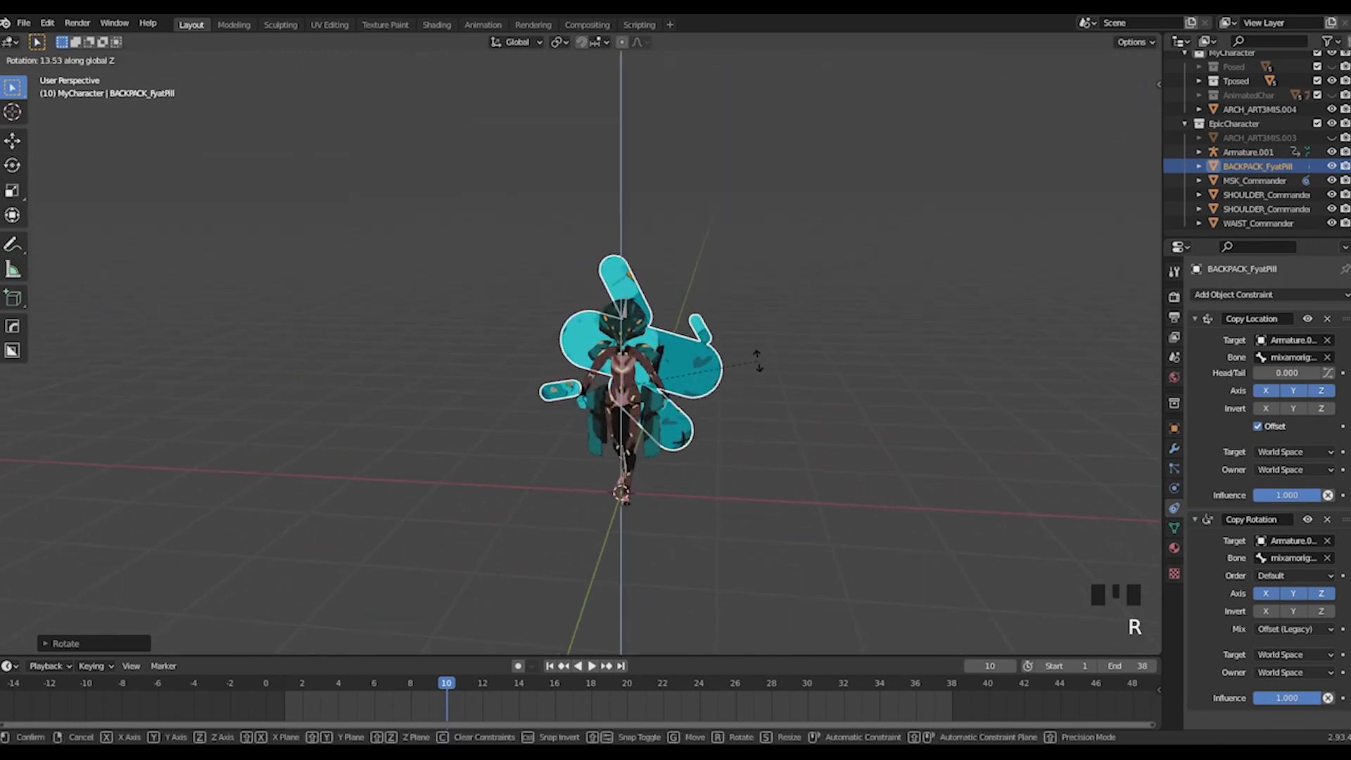
key("y")
key("y")
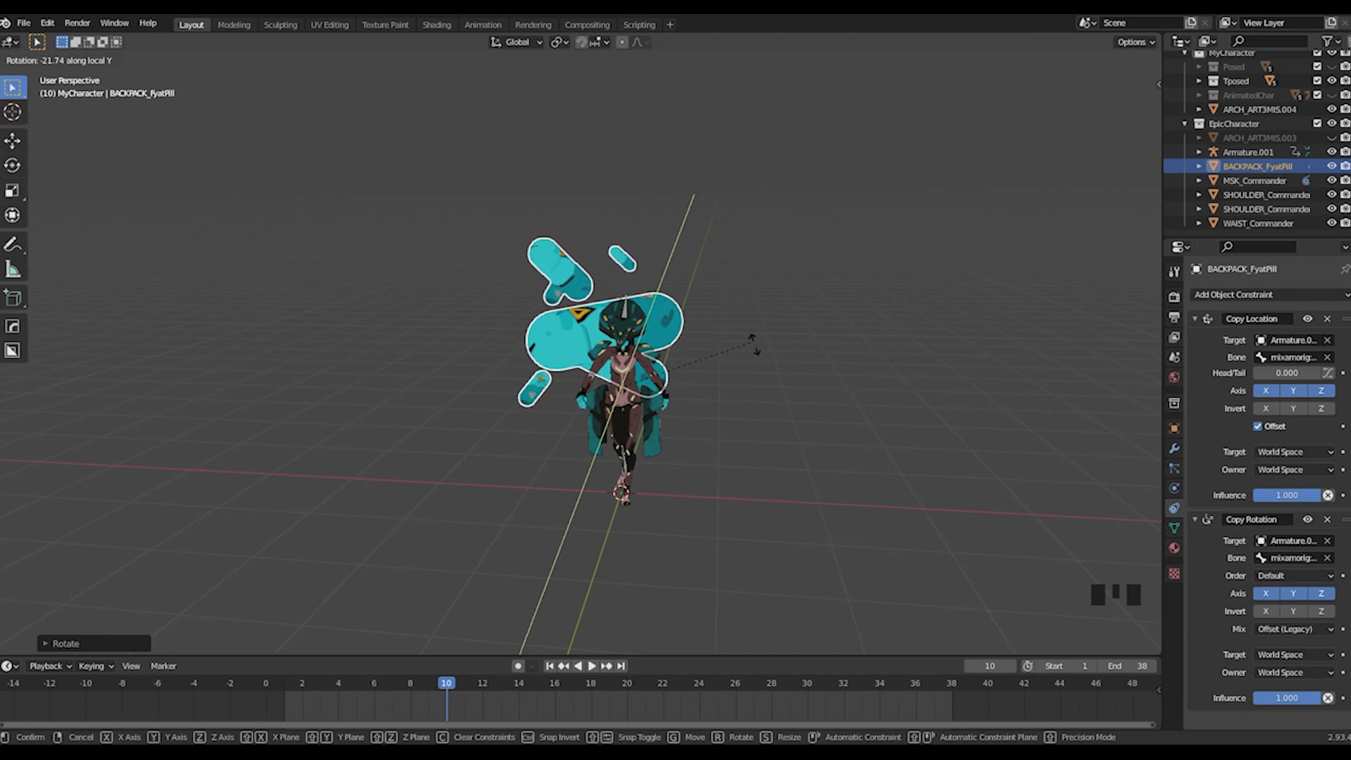
left_click(815, 374)
middle_click_drag(691, 386, 775, 404)
key("g")
left_click(718, 365)
key("g")
Step: Play the walk animation and change the backpack's Copy Rotation bone to mixamorig:Spine2
key("space")
scroll(766, 408, "up", 5)
middle_click_drag(884, 415, 856, 396)
scroll(925, 407, "down", 2)
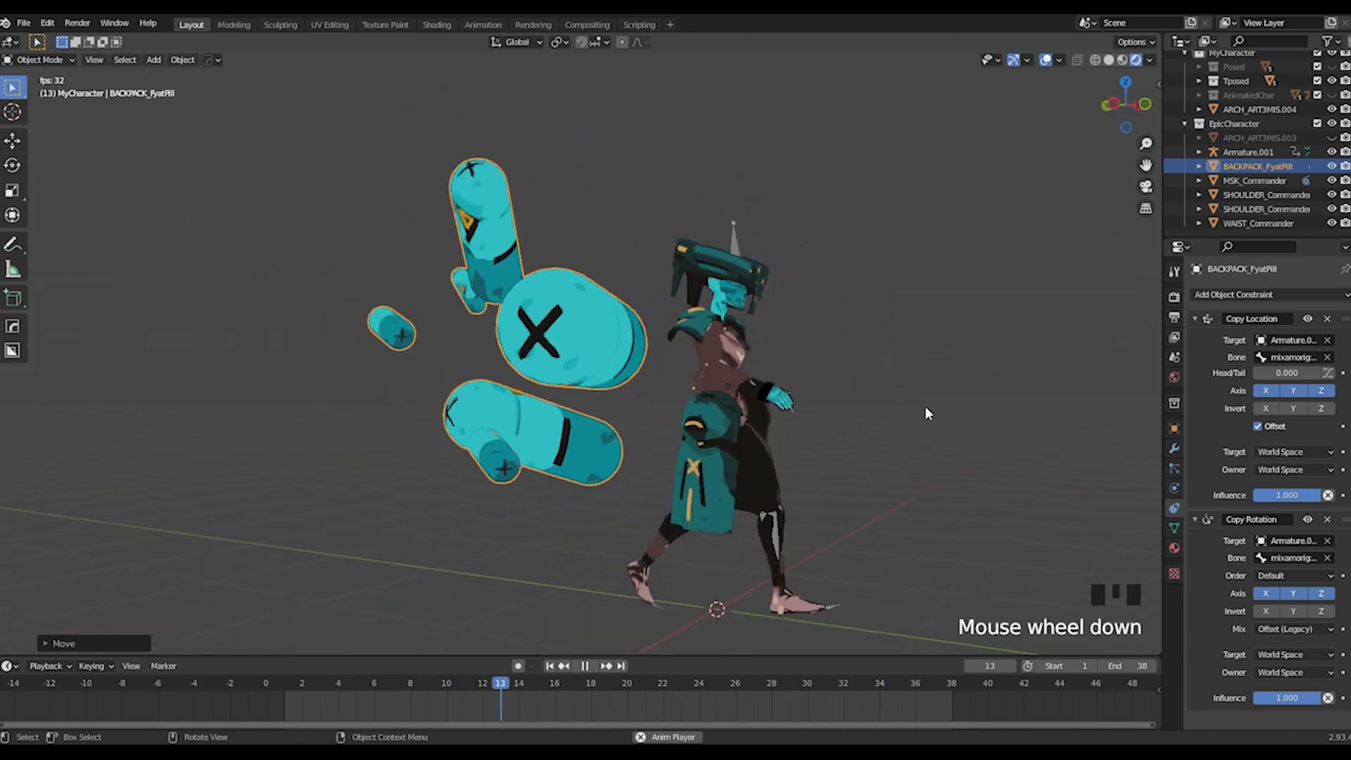
left_click(890, 426)
left_click(1302, 558)
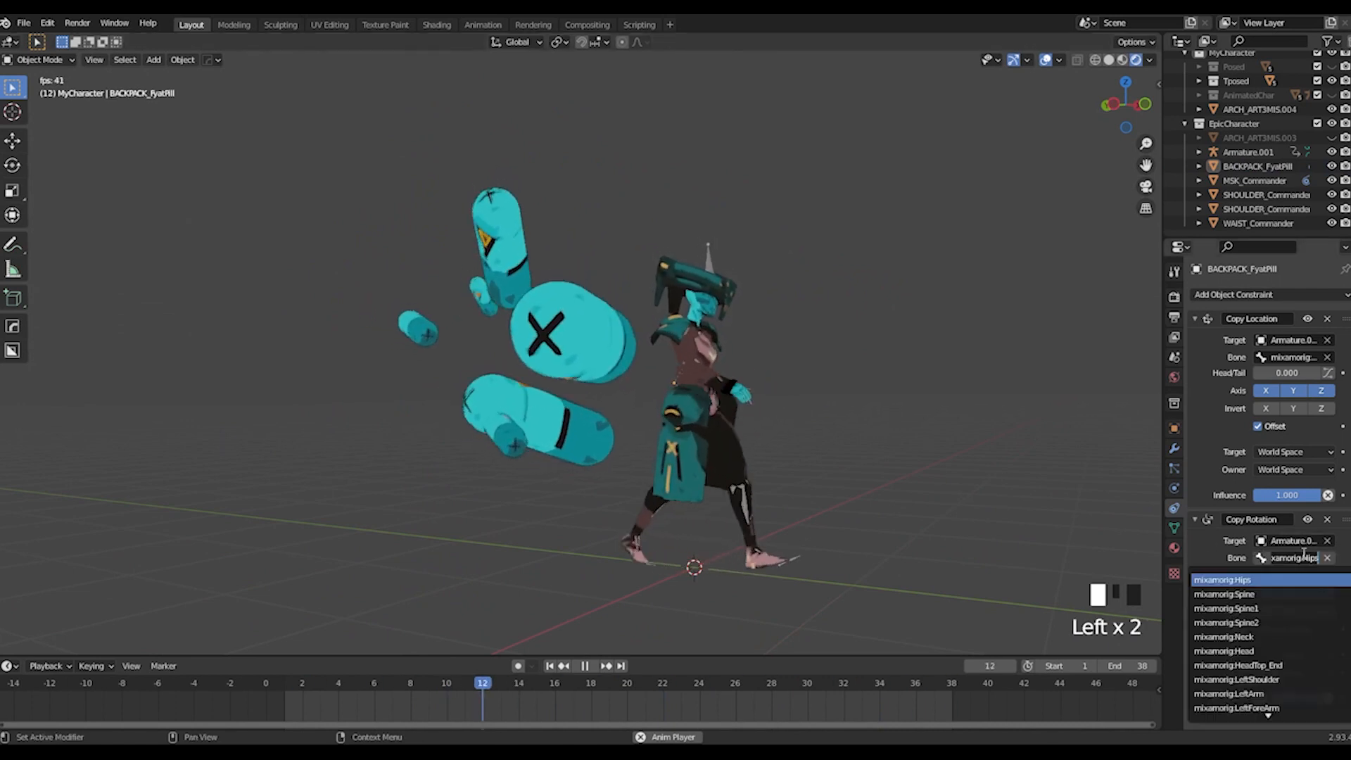
left_click(1262, 623)
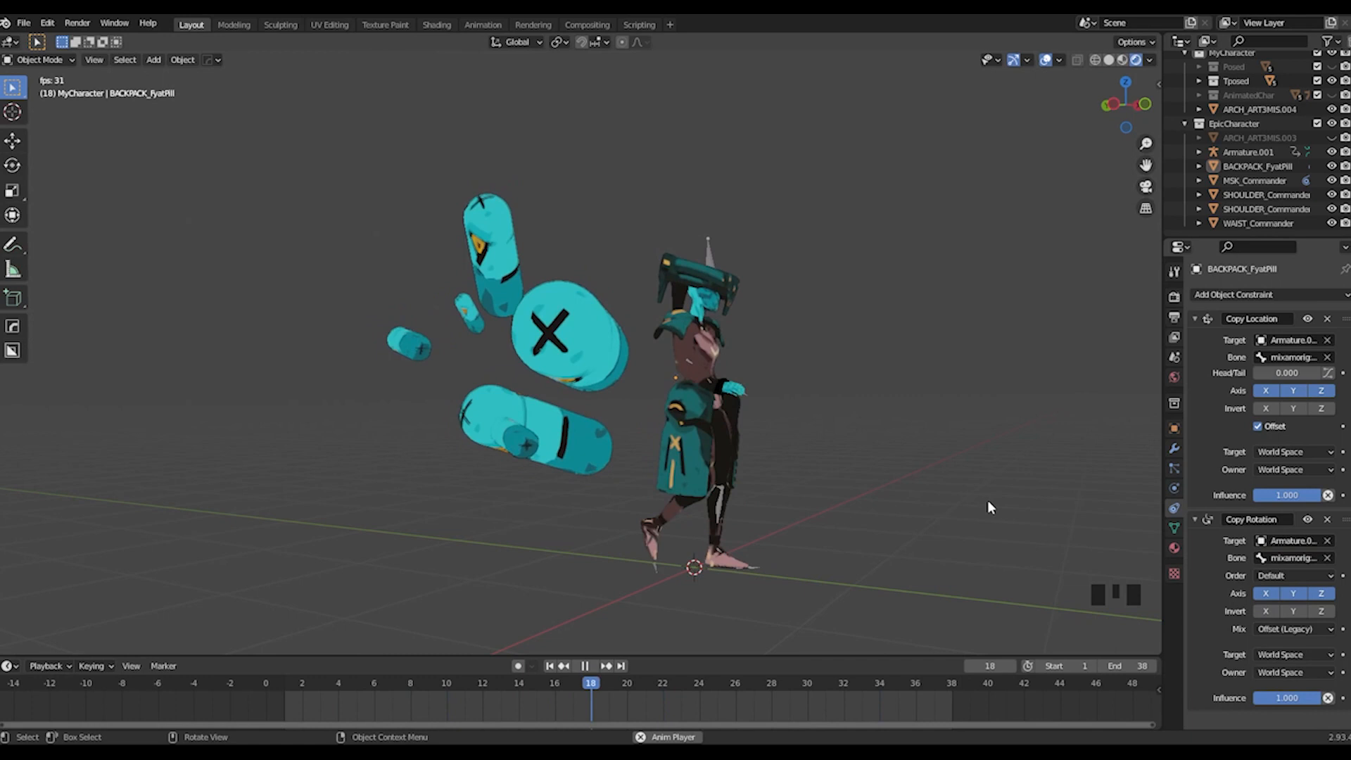
Step: View the playing walk from several angles to check how the backpack follows the spine
middle_click_drag(986, 528, 899, 441)
left_click(830, 405)
middle_click_drag(830, 404, 834, 377)
scroll(835, 380, "up", 3)
scroll(835, 378, "down", 2)
middle_click_drag(919, 408, 942, 438)
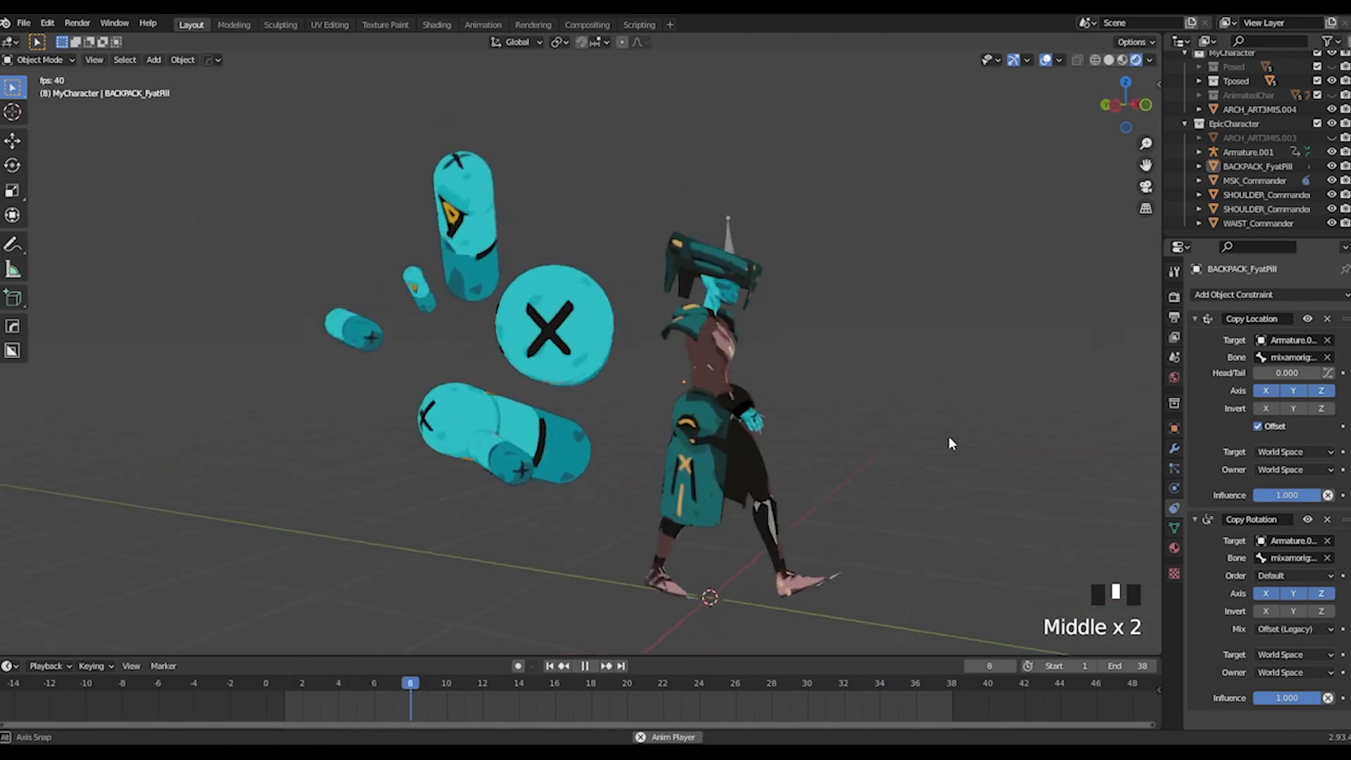
Step: Hide Armature.001 and view the walking character with its gear from the side and front at several distances
left_click(732, 240)
middle_click_drag(876, 386, 797, 341, "shift")
scroll(834, 381, "up", 2)
scroll(837, 409, "down", 2)
scroll(767, 368, "up", 1)
scroll(797, 340, "down", 2)
scroll(797, 340, "up", 2)
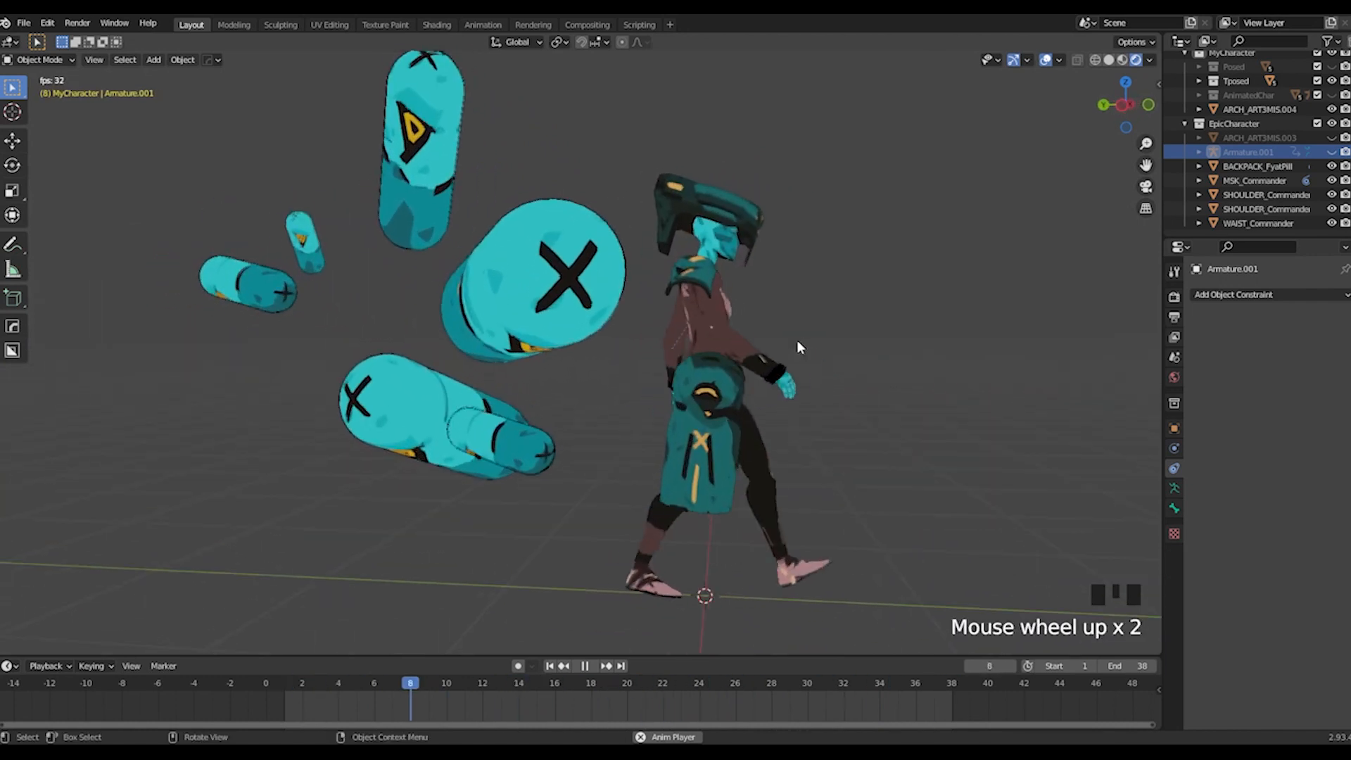
middle_click_drag(797, 340, 830, 322)
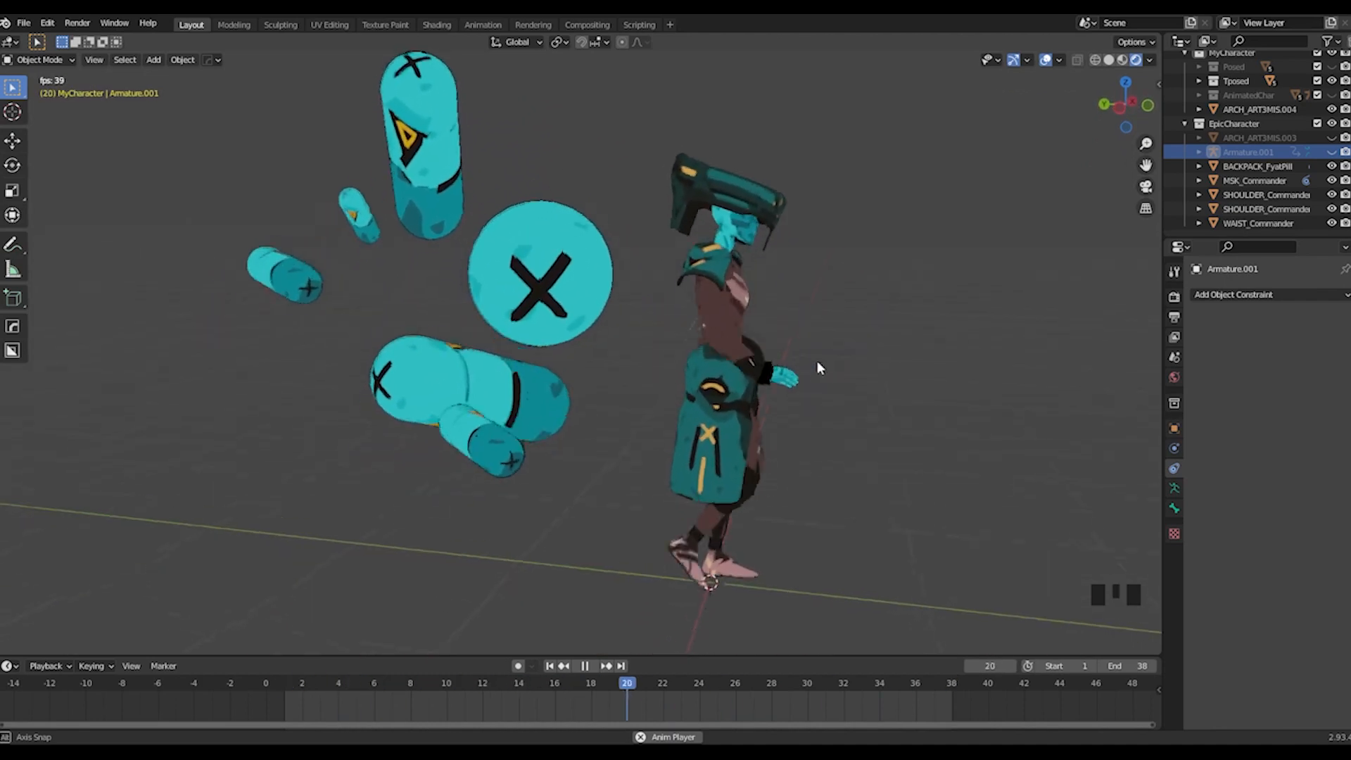
scroll(815, 364, "up", 2)
scroll(754, 371, "down", 1)
mouse_move(754, 371)
middle_mouse_down()
mouse_move(777, 352)
mouse_move(754, 352)
mouse_move(816, 386)
mouse_move(807, 369)
mouse_move(691, 364)
mouse_move(875, 364)
mouse_move(689, 362)
mouse_move(813, 344)
mouse_move(887, 374)
mouse_move(815, 361)
mouse_move(740, 387)
mouse_move(671, 384)
mouse_move(662, 356)
mouse_move(847, 382)
mouse_move(676, 365)
mouse_move(581, 387)
mouse_move(880, 385)
mouse_move(584, 386)
mouse_move(744, 383)
middle_mouse_up()
scroll(777, 354, "down", 1)
scroll(807, 374, "down", 2)
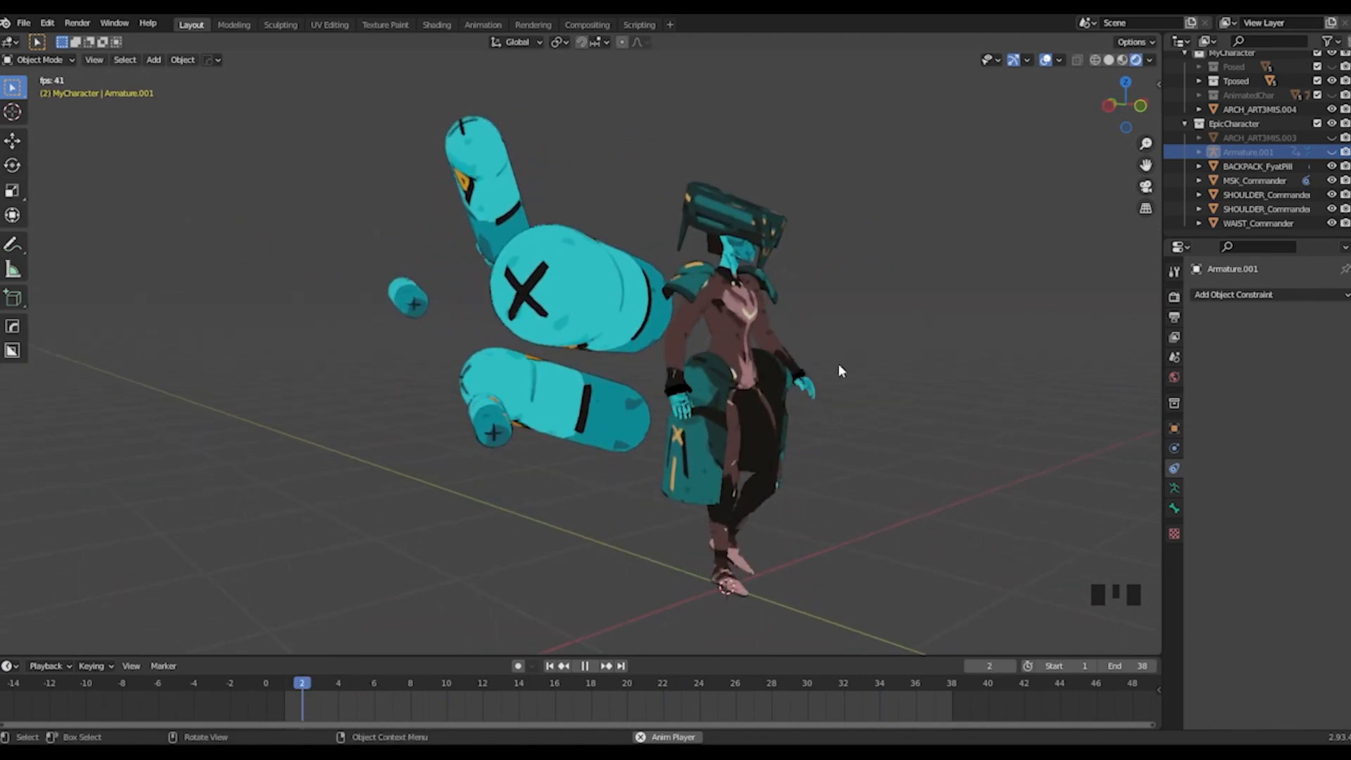
scroll(839, 371, "up", 2)
middle_click_drag(862, 357, 1333, 152, "shift")
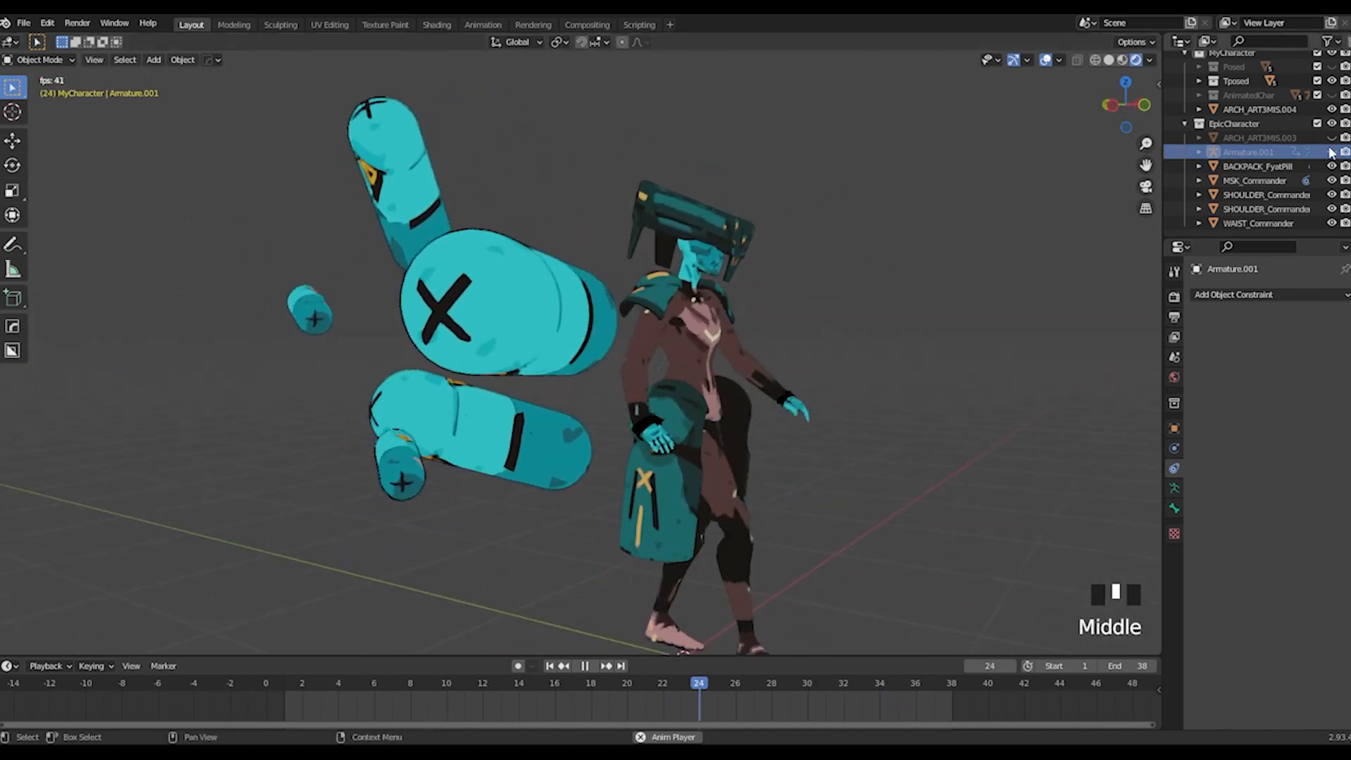
Step: Stop playback, unhide Armature.001 and enable In Front in its viewport display settings
key("space")
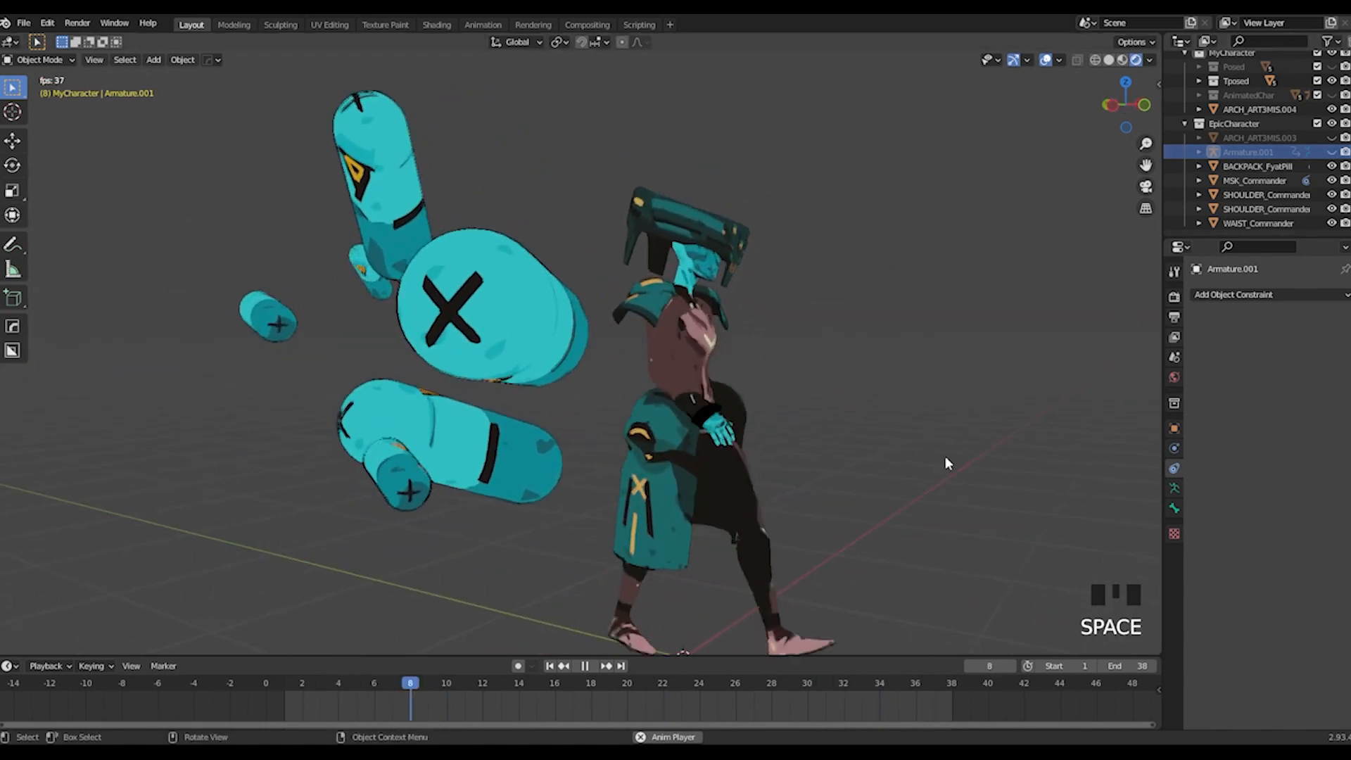
key("space")
key("Left")
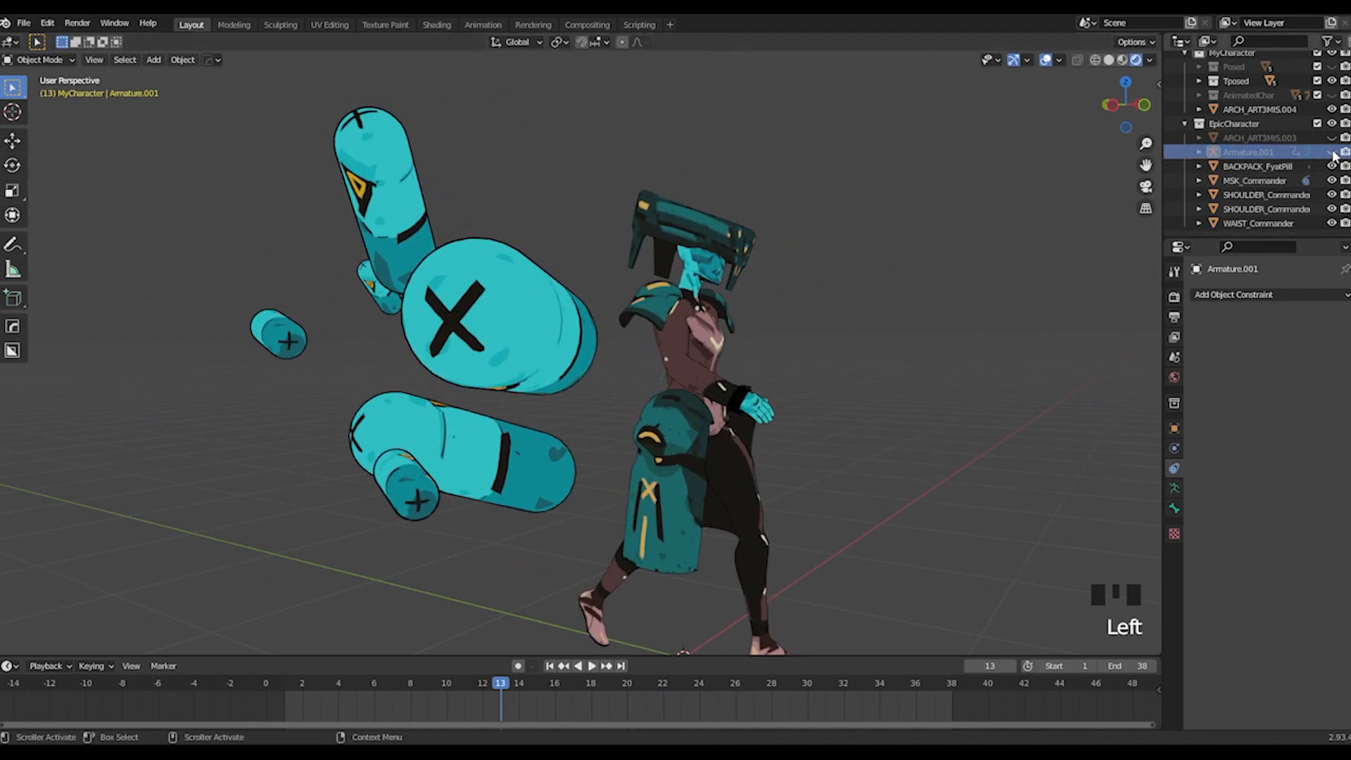
middle_click_drag(751, 236, 1155, 502)
left_click(1174, 429)
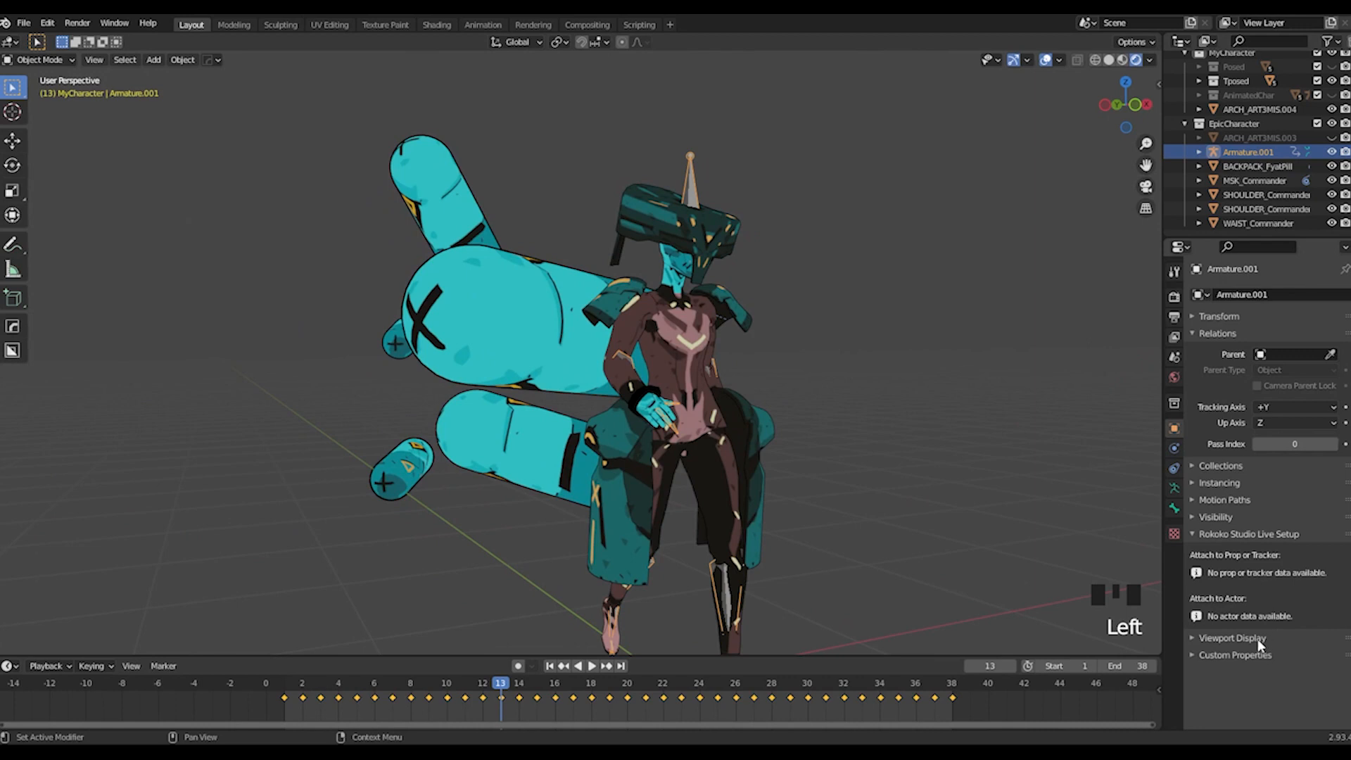
scroll(1246, 646, "down", 4)
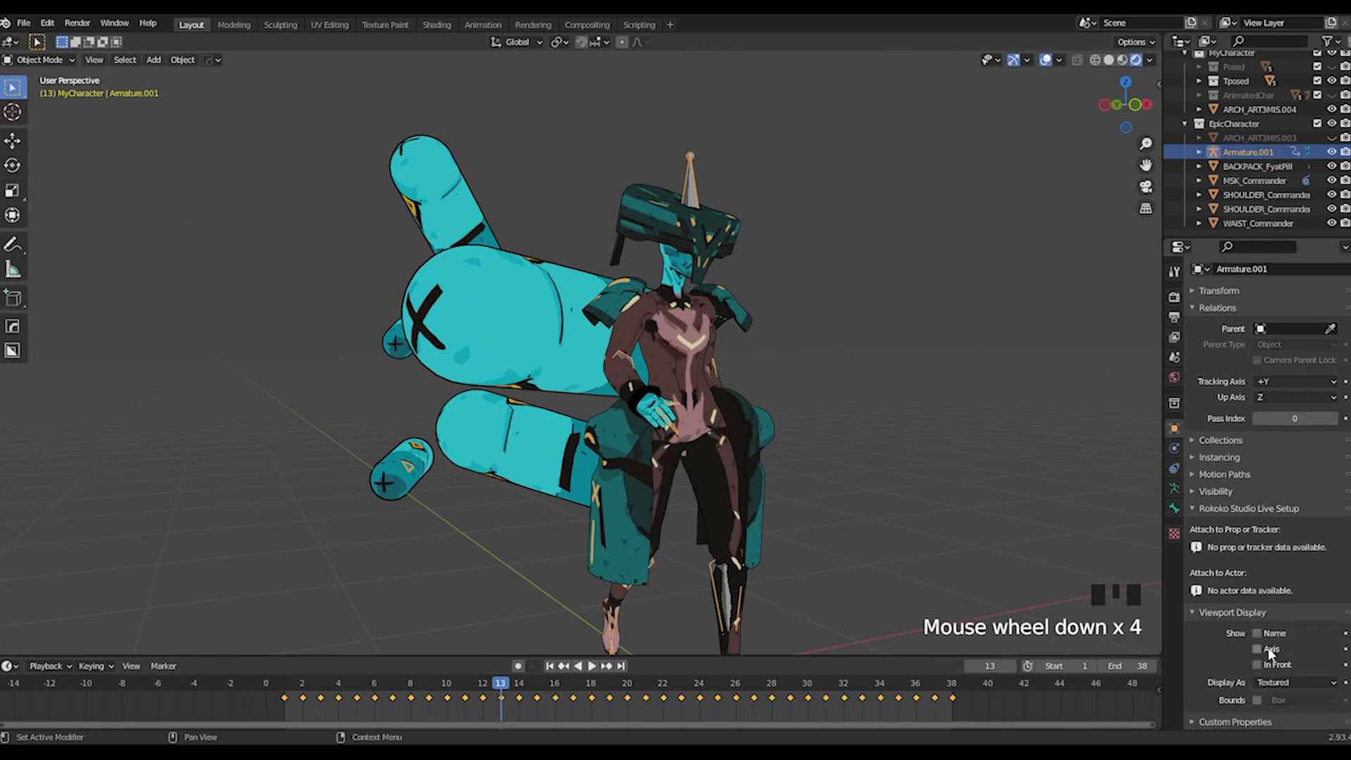
left_click(1257, 665)
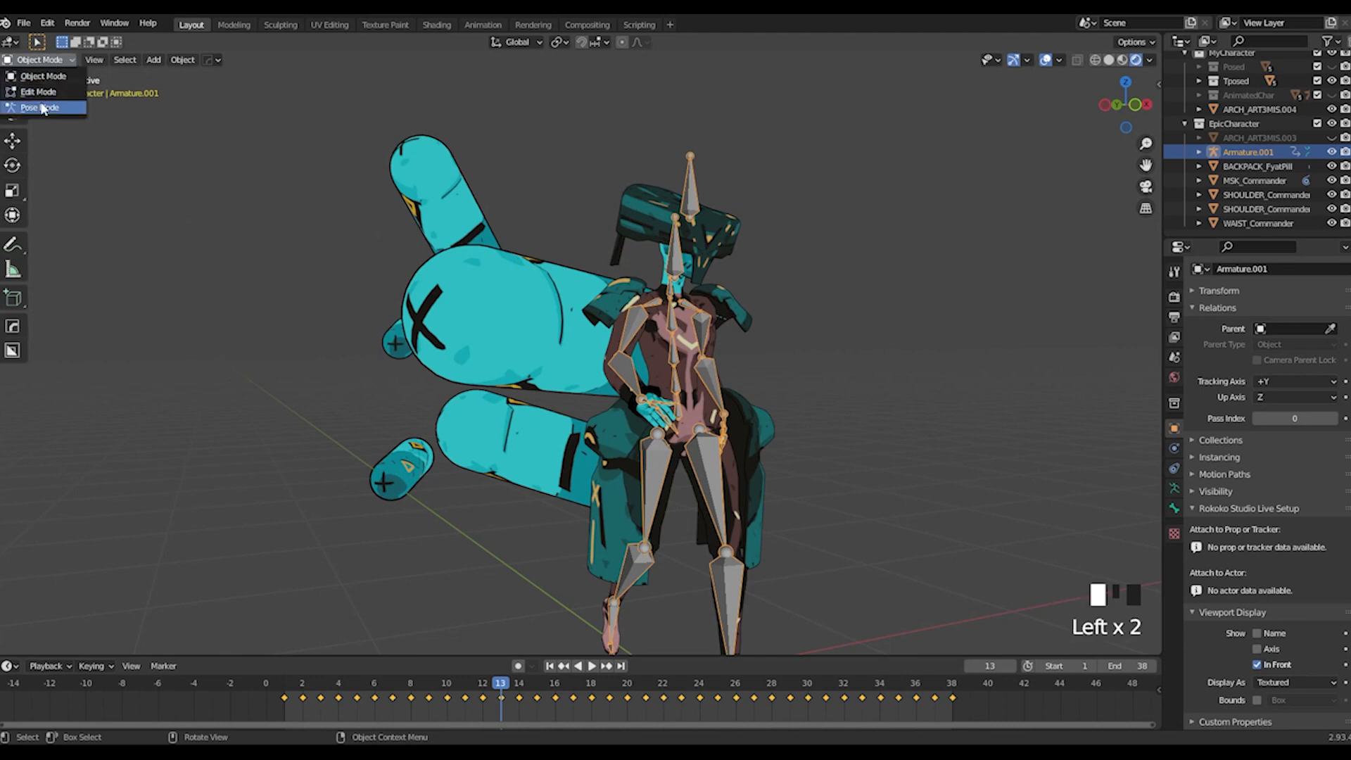
Step: In Pose Mode, try rotating the mixamorig:RightArm and mixamorig:RightShoulder bones of Armature.001 and cancel the test rotations
left_click(644, 325)
middle_click_drag(718, 362, 640, 370)
key("r")
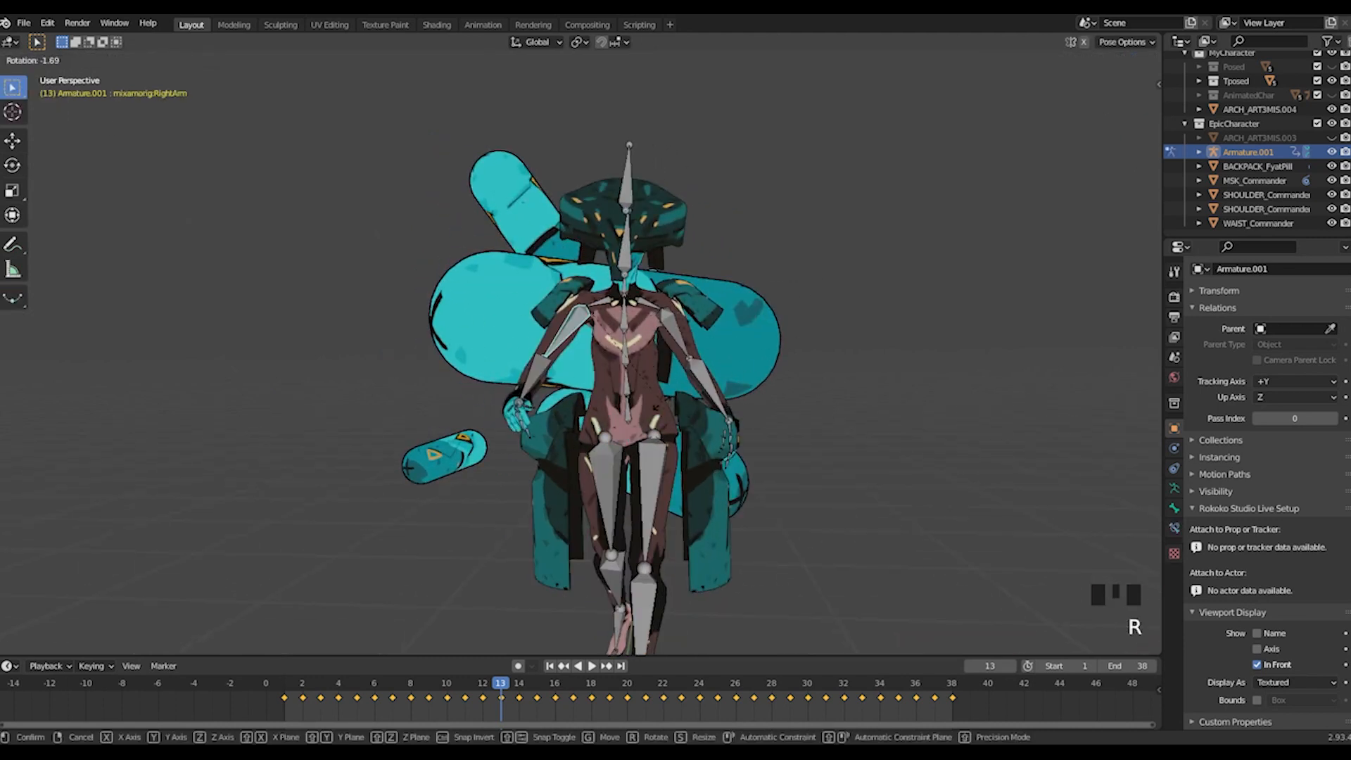
left_click(599, 315)
key("r")
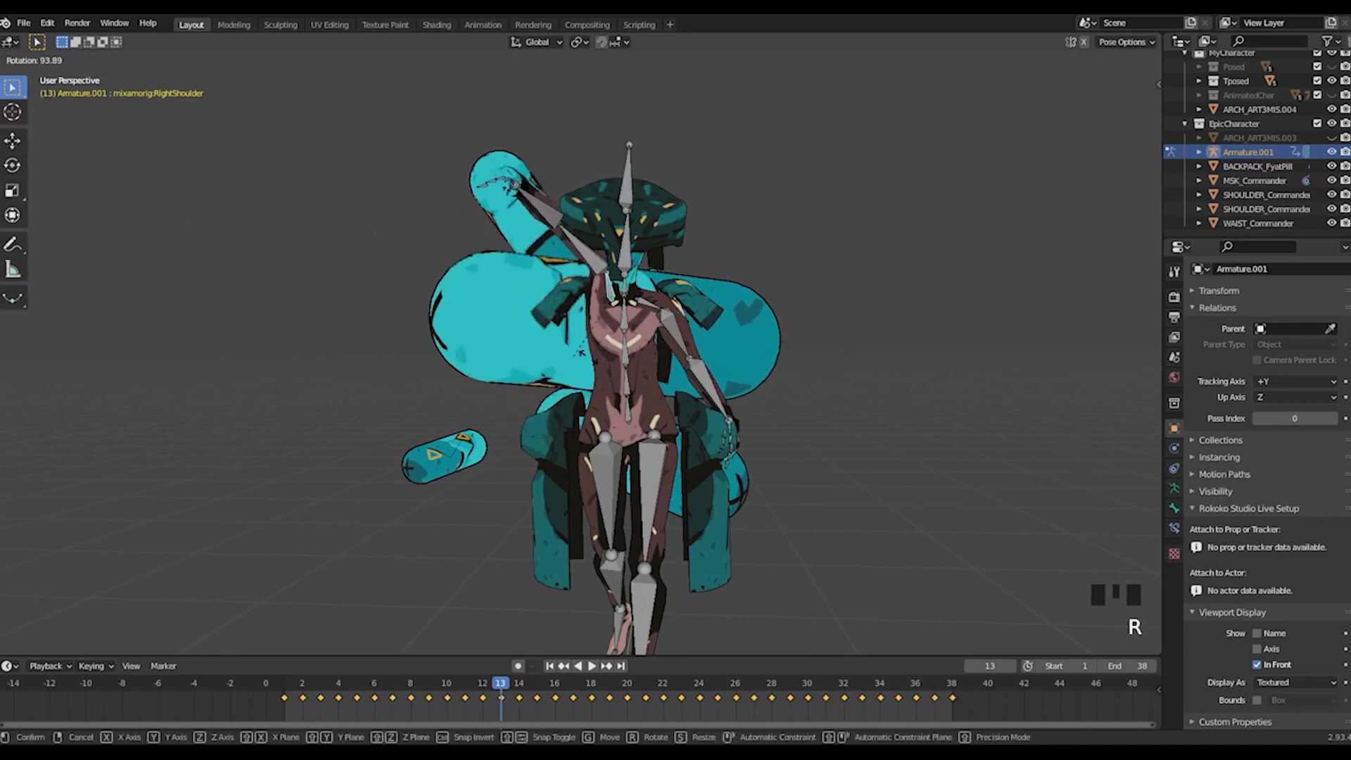
right_click(682, 387)
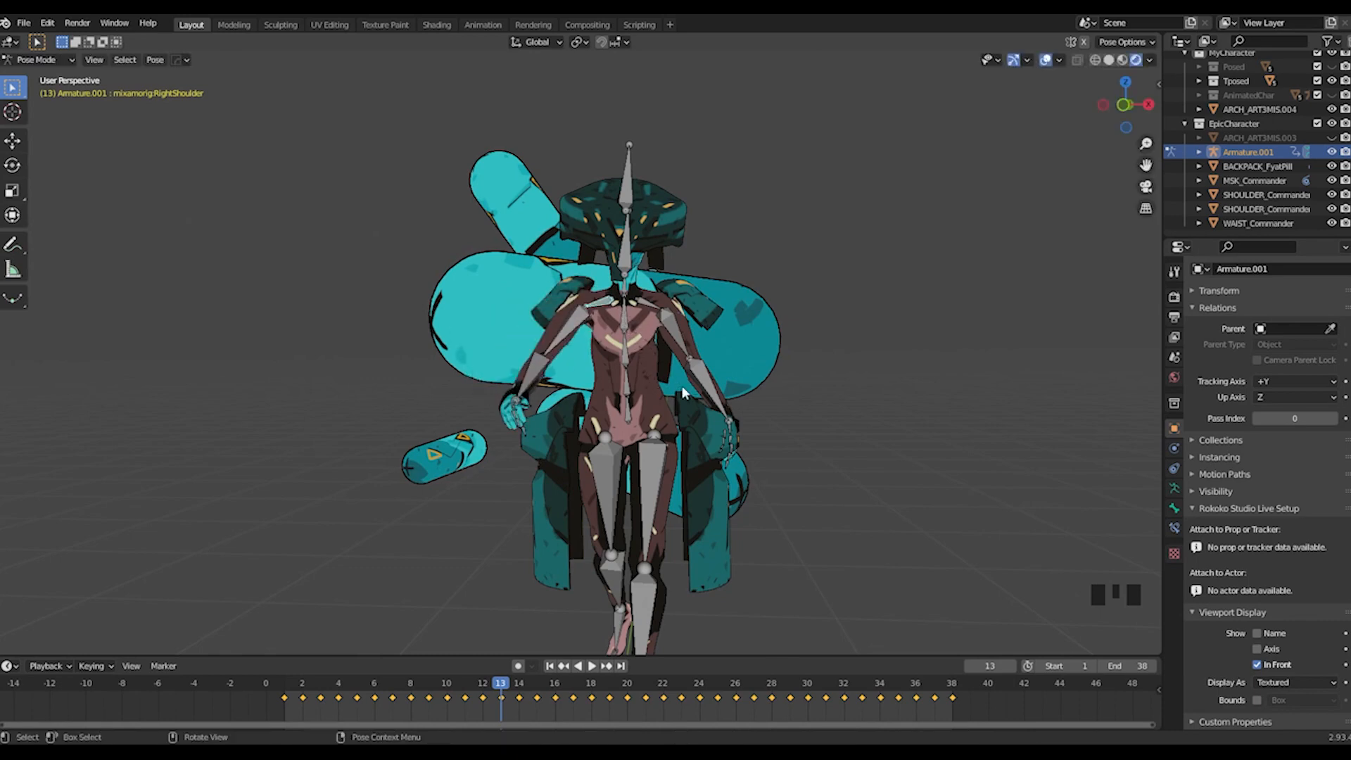
key("r")
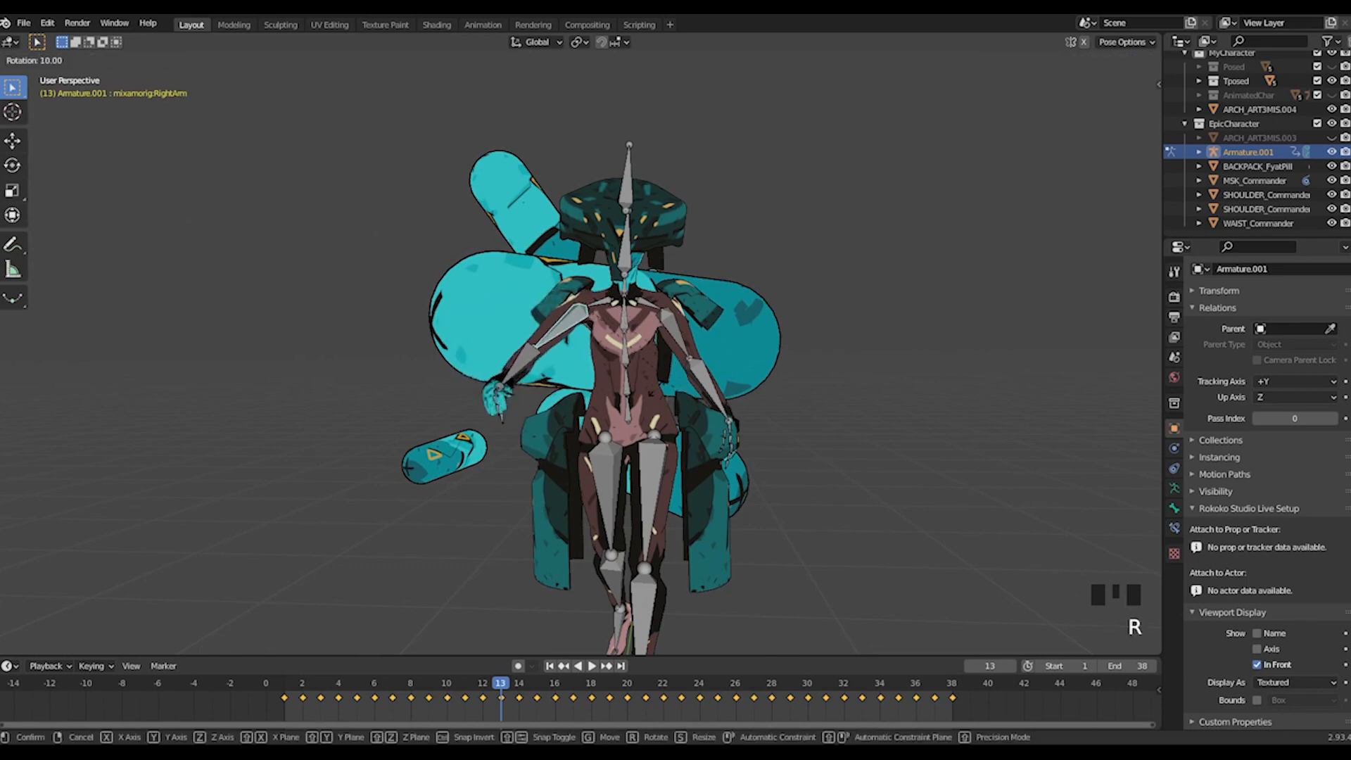
right_click(629, 387)
Step: Try rotating the mixamorig:Spine1 bone by about 35° to test the upper body, cancel the rotation and deselect the bone
middle_click_drag(630, 387, 718, 356)
key("r")
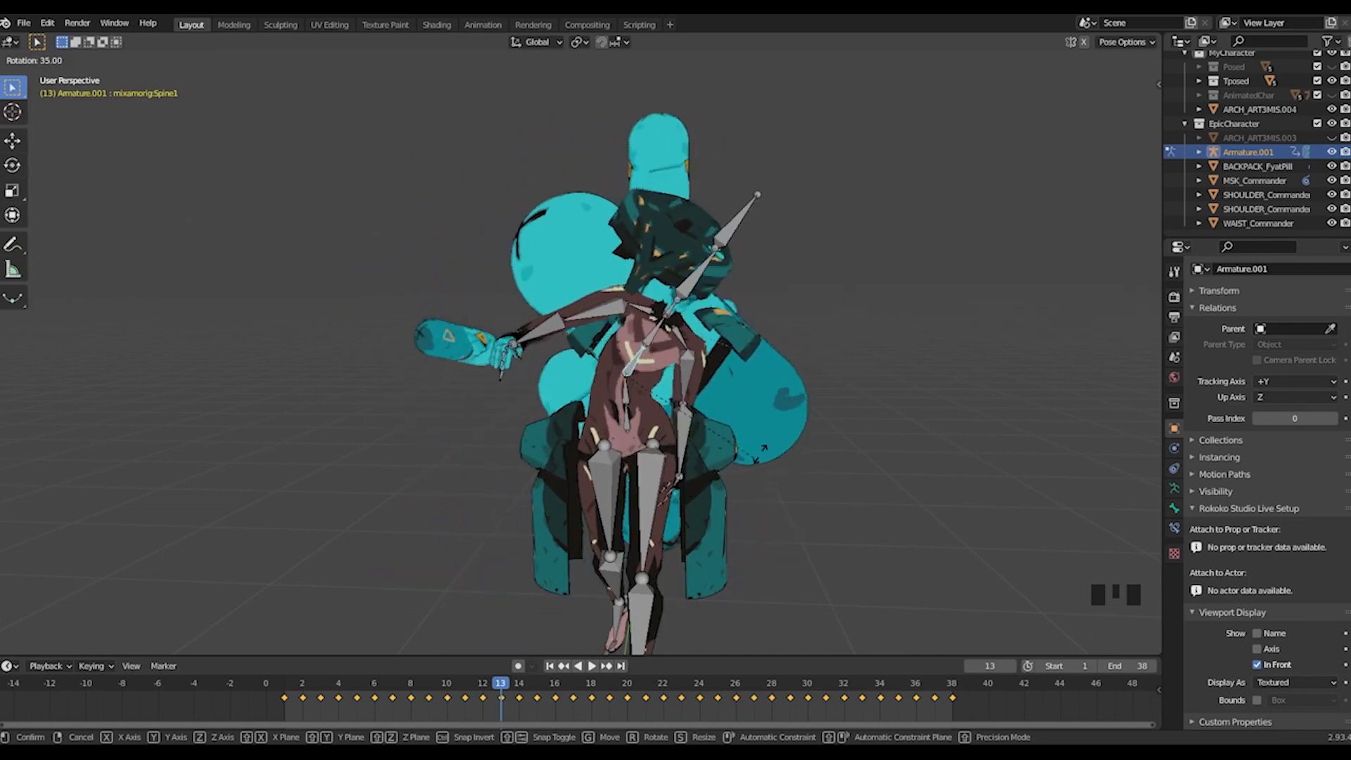
right_click(679, 374)
middle_click_drag(668, 407, 756, 401)
left_click(890, 359)
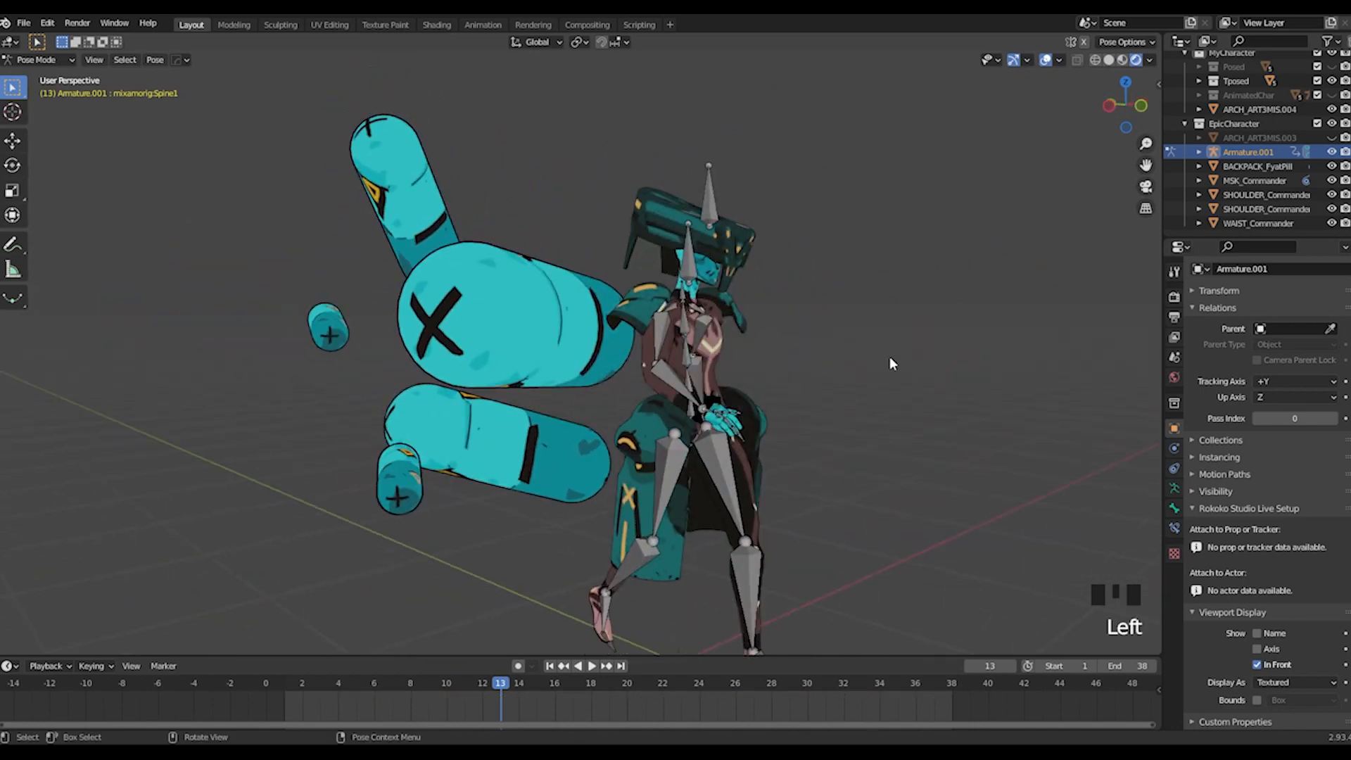
middle_click_drag(894, 361, 797, 356)
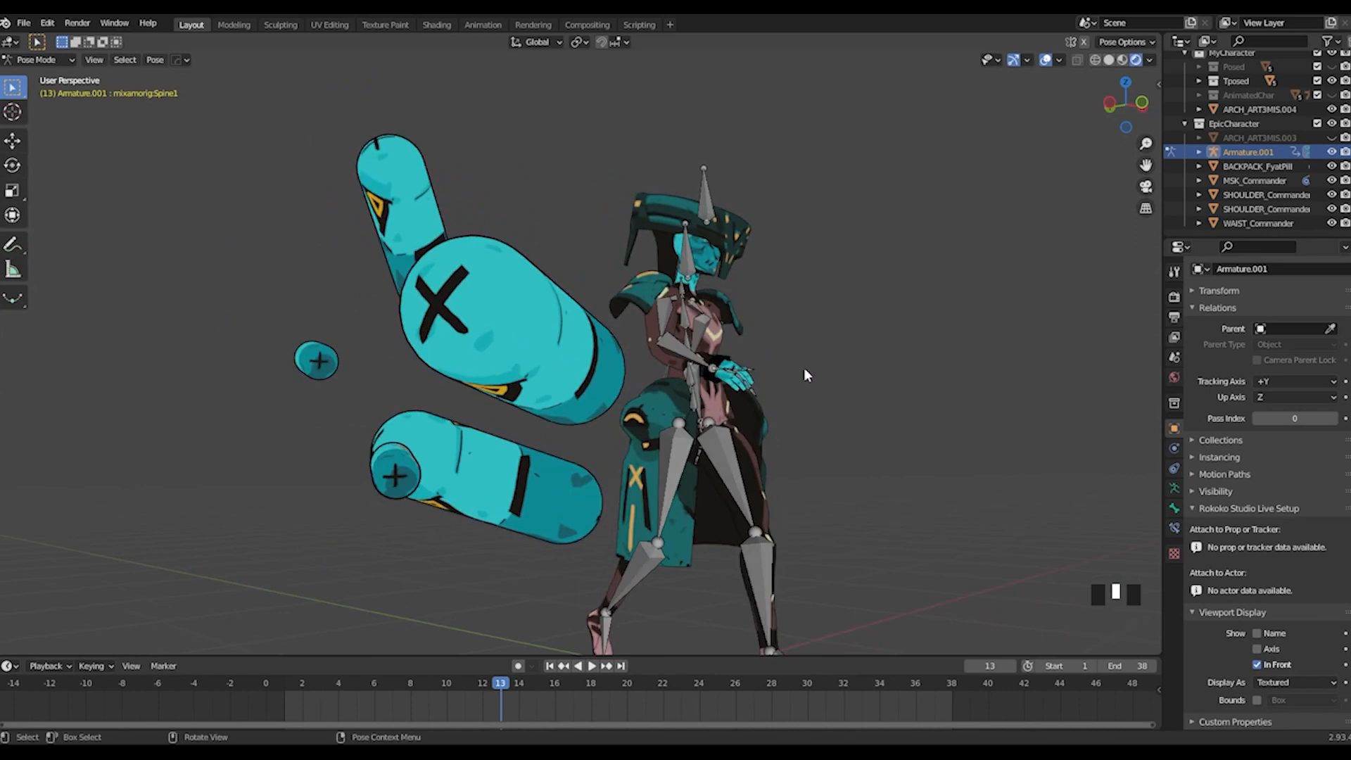
middle_click_drag(804, 369, 842, 342)
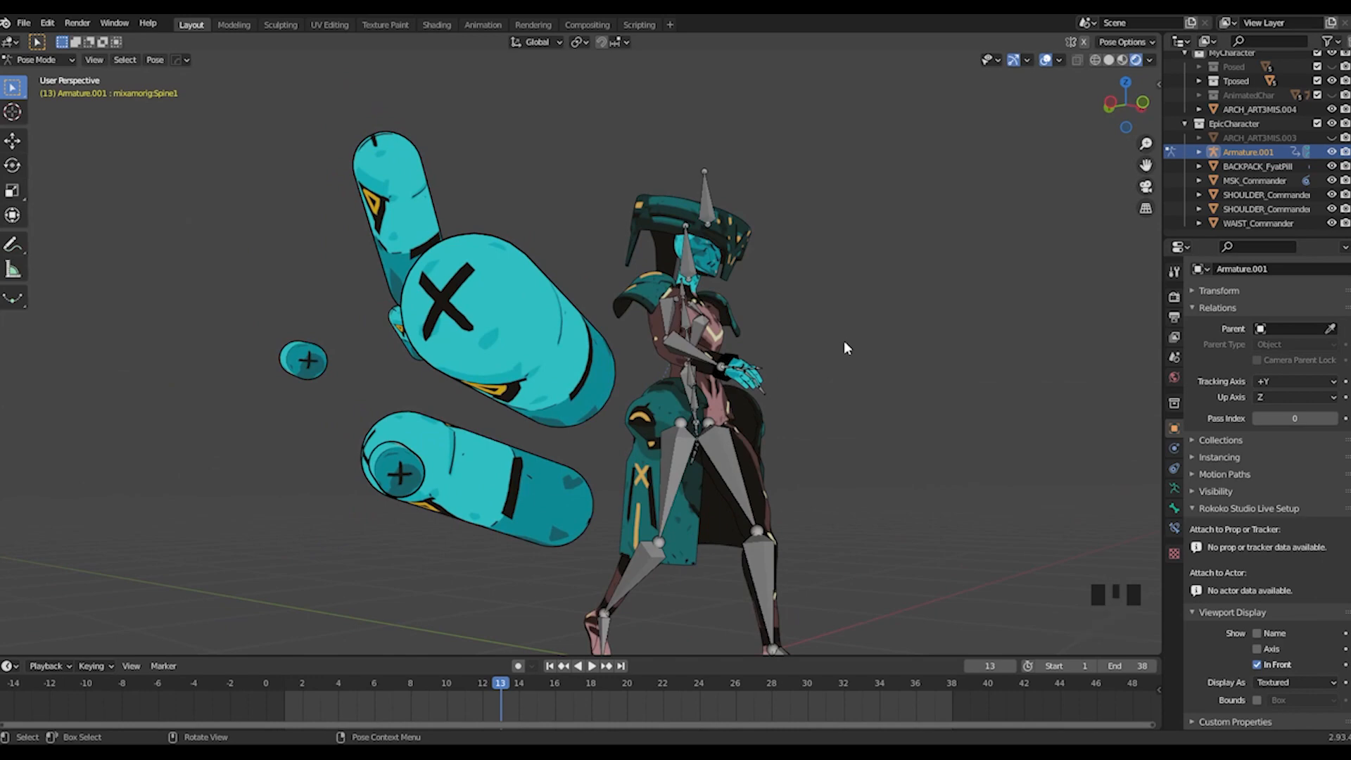
middle_click_drag(815, 361, 857, 355)
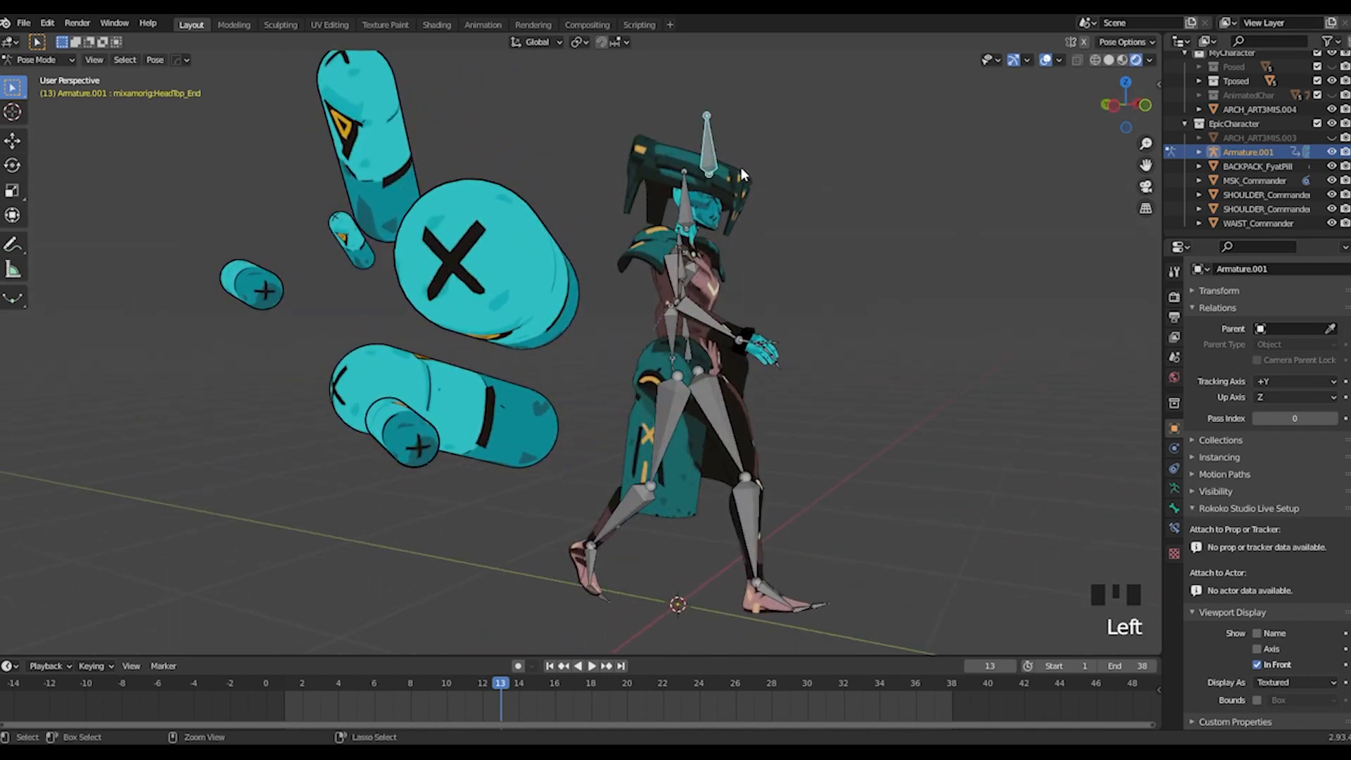
Step: Return to Object Mode and hide Armature.001, leaving the character and its gear in view
key("ctrl+Tab")
key("h")
middle_click_drag(893, 352, 677, 369)
scroll(657, 374, "down", 2)
scroll(666, 374, "up", 2)
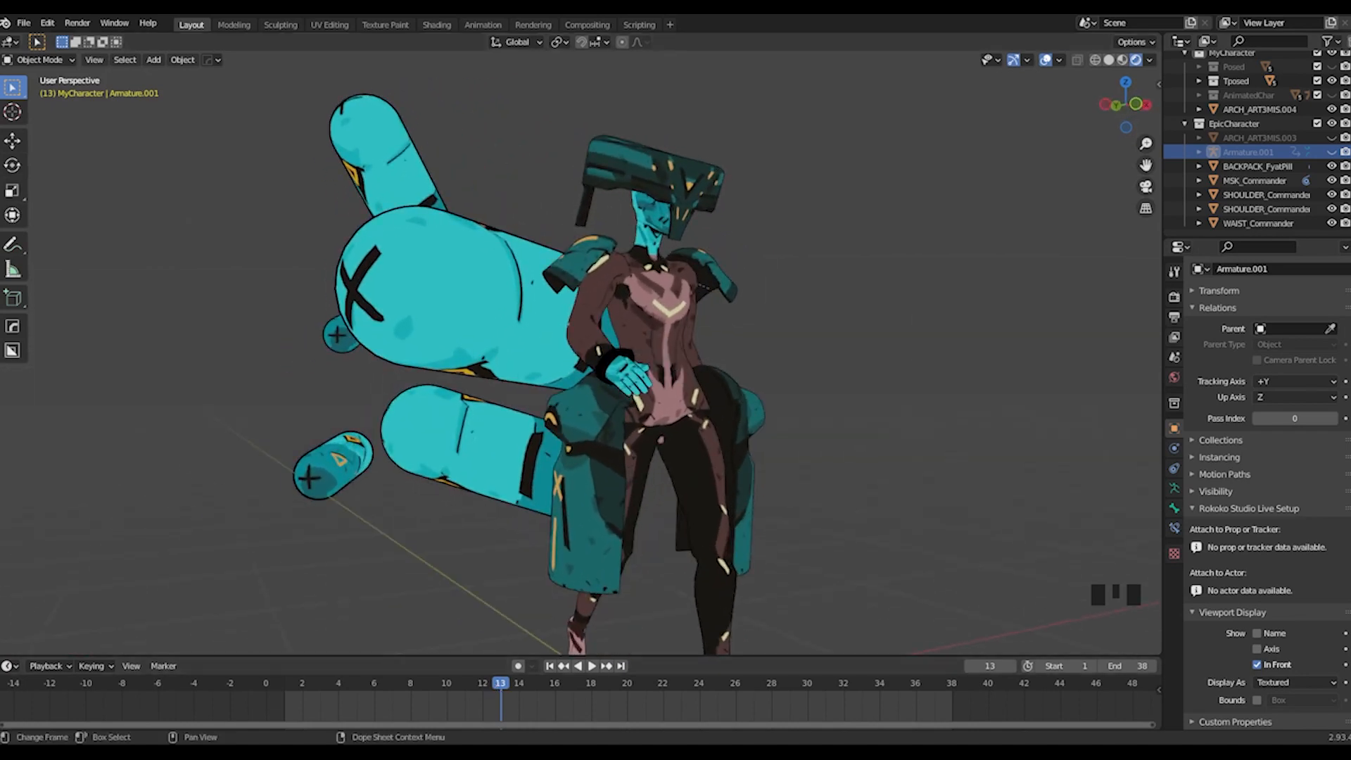